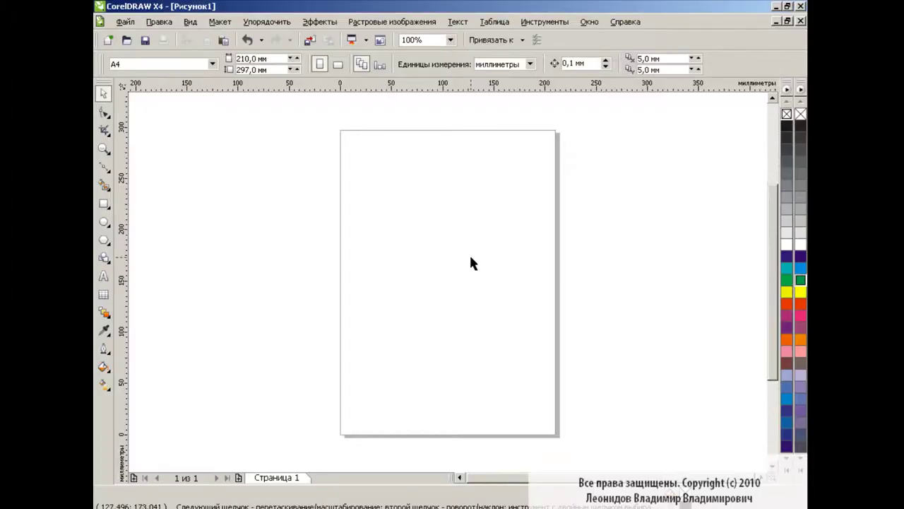
Draw a large rectangle and convert it to an editable curve.
{"action": "key", "text": "F6"}
{"action": "left_click_drag", "start_coordinate": [356, 175], "coordinate": [543, 348]}
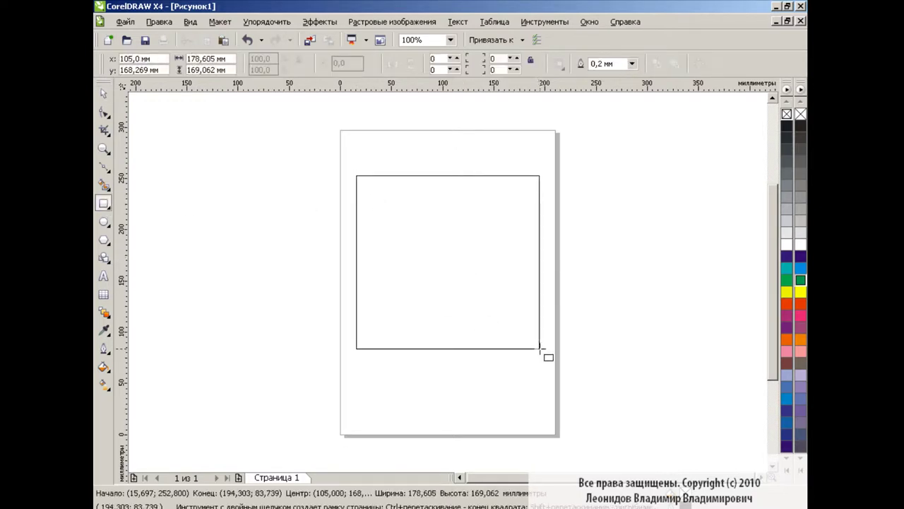
{"action": "key", "text": "ctrl+q"}
{"action": "key", "text": "F10"}
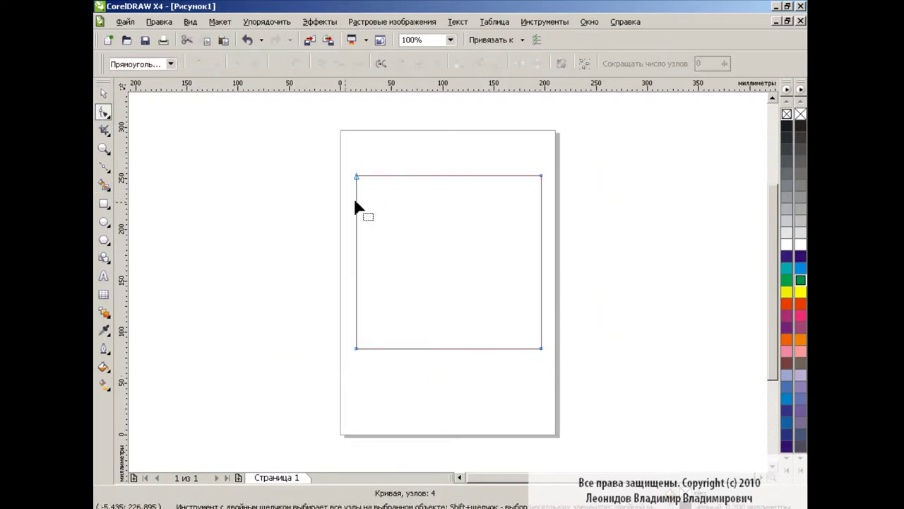
Arch the top edge, spread the bottom corners outward and lower the bottom edge.
{"action": "left_click_drag", "start_coordinate": [456, 175], "coordinate": [452, 164]}
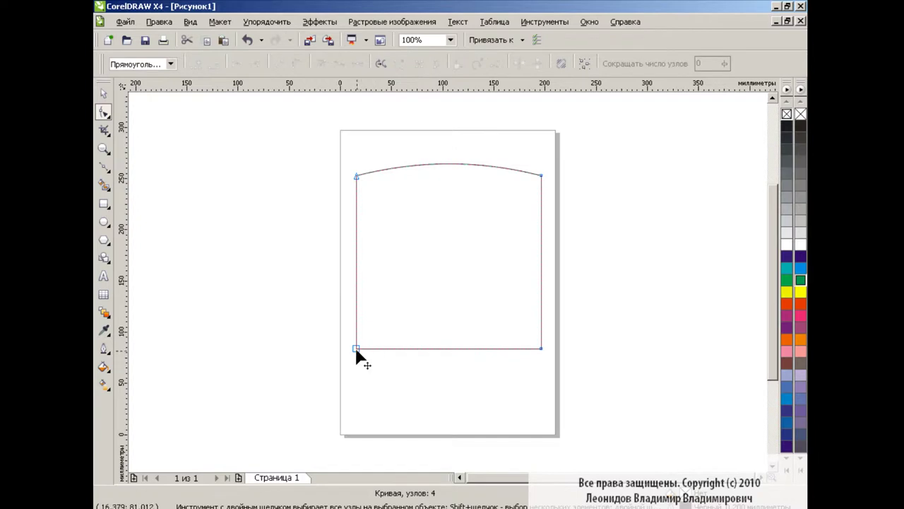
{"action": "left_click", "coordinate": [356, 348]}
{"action": "left_click", "coordinate": [541, 348], "text": "shift"}
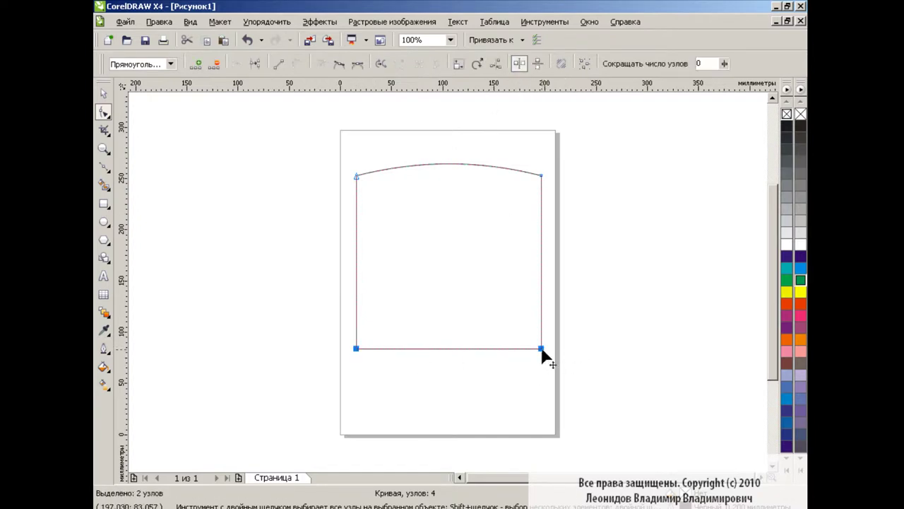
{"action": "left_click_drag", "start_coordinate": [542, 349], "coordinate": [604, 349]}
{"action": "left_click_drag", "start_coordinate": [266, 331], "coordinate": [464, 379]}
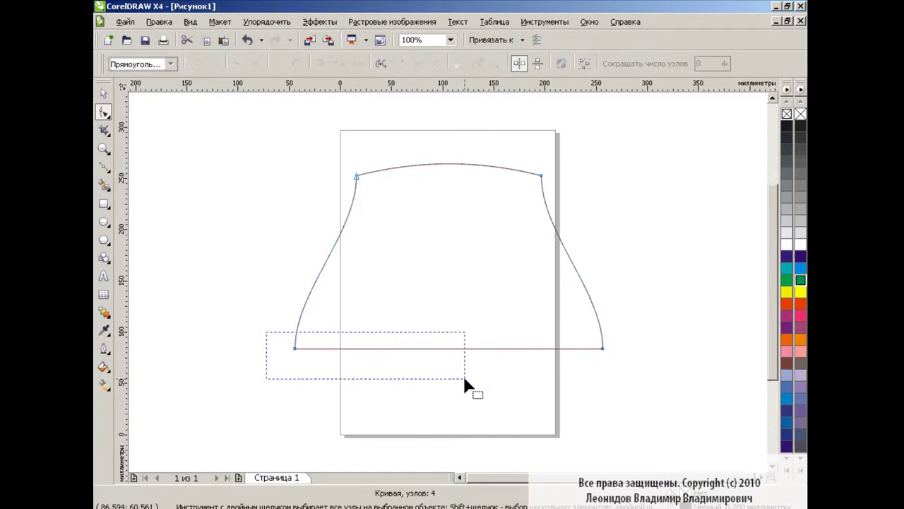
{"action": "left_click_drag", "start_coordinate": [603, 348], "coordinate": [605, 393]}
Add a node on each side, smooth both top corners and raise the top into a dome.
{"action": "double_click", "coordinate": [566, 271]}
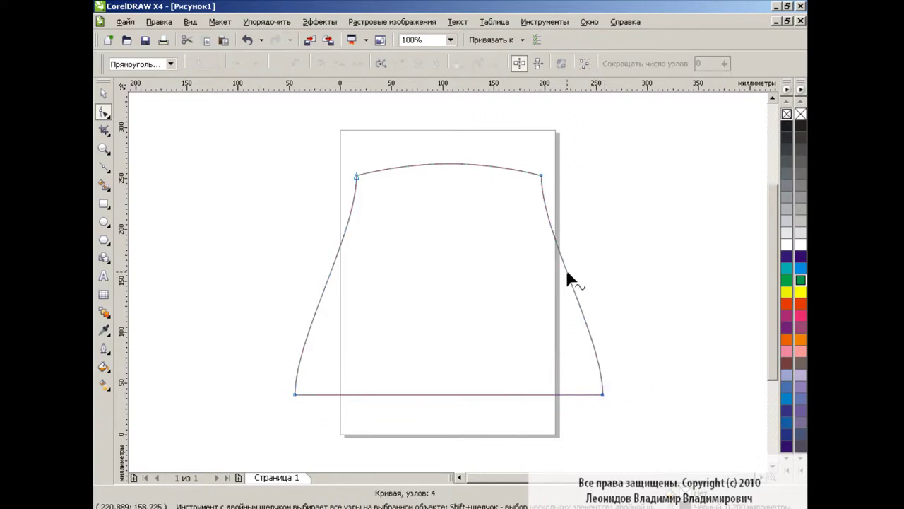
{"action": "double_click", "coordinate": [332, 271]}
{"action": "left_click", "coordinate": [344, 277]}
{"action": "left_click", "coordinate": [356, 176]}
{"action": "left_click", "coordinate": [338, 70]}
{"action": "left_click", "coordinate": [541, 175]}
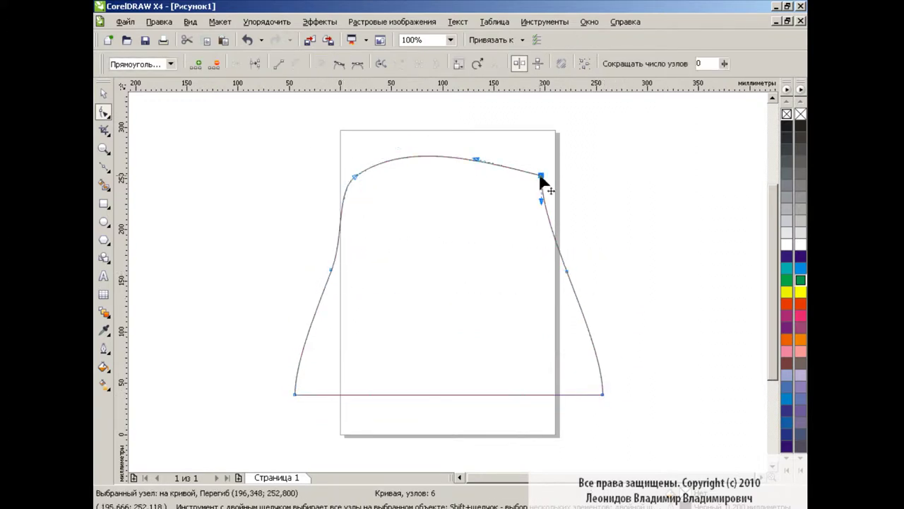
{"action": "left_click", "coordinate": [338, 71]}
{"action": "left_click_drag", "start_coordinate": [448, 145], "coordinate": [446, 135]}
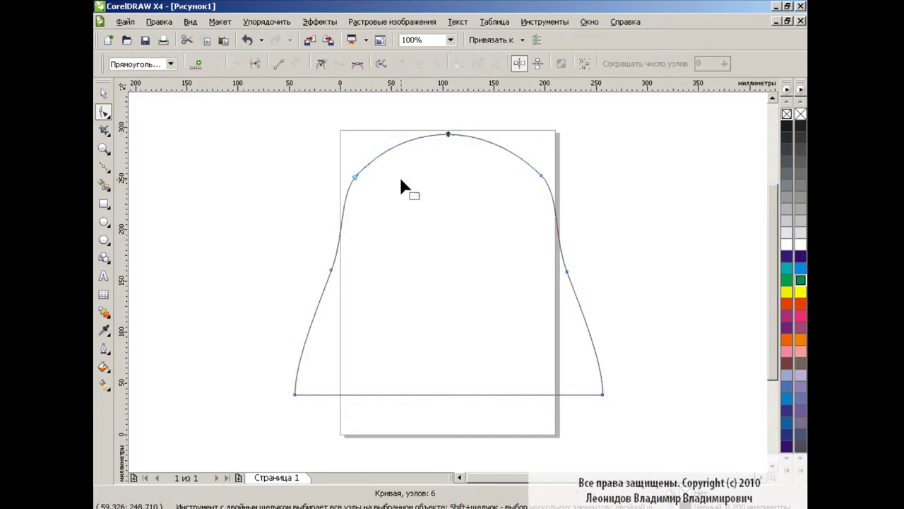
Refine the dome's curve at its top-right corner.
{"action": "left_click", "coordinate": [341, 190]}
{"action": "left_click_drag", "start_coordinate": [541, 177], "coordinate": [558, 202]}
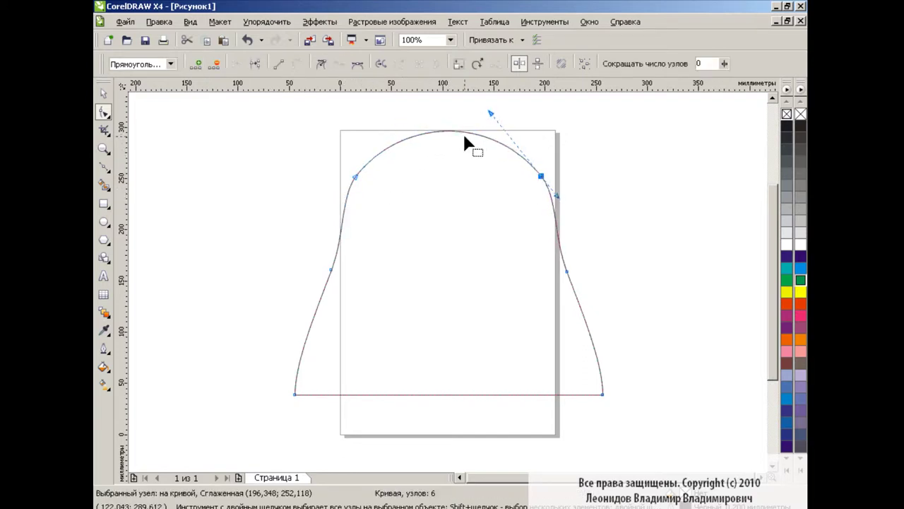
{"action": "mouse_move", "coordinate": [463, 136]}
{"action": "left_mouse_down"}
{"action": "mouse_move", "coordinate": [449, 137]}
{"action": "mouse_move", "coordinate": [492, 121]}
{"action": "left_mouse_up"}
{"action": "left_click", "coordinate": [541, 175]}
{"action": "left_click", "coordinate": [601, 191]}
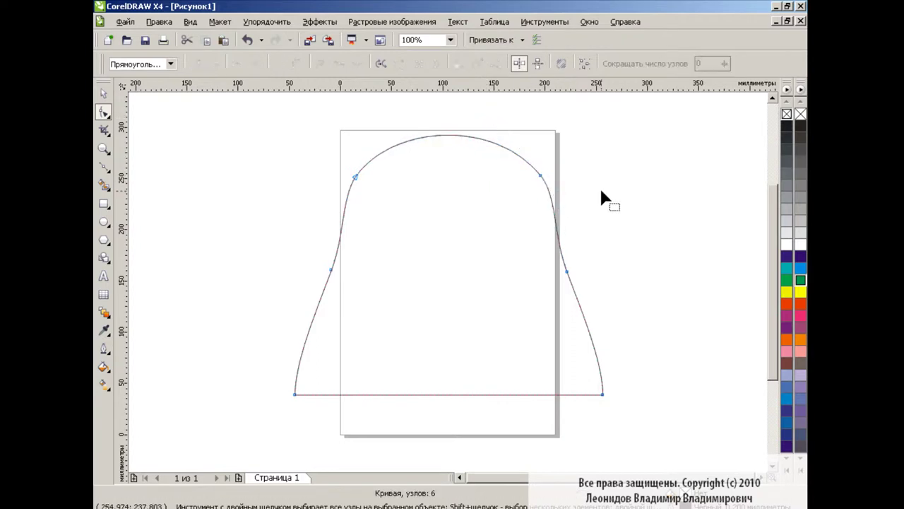
Pull the middle side nodes inward into a waist and bow the bottom edge downward.
{"action": "left_click", "coordinate": [331, 270]}
{"action": "left_click", "coordinate": [566, 271], "text": "shift"}
{"action": "left_click_drag", "start_coordinate": [566, 272], "coordinate": [558, 276]}
{"action": "left_click", "coordinate": [628, 252]}
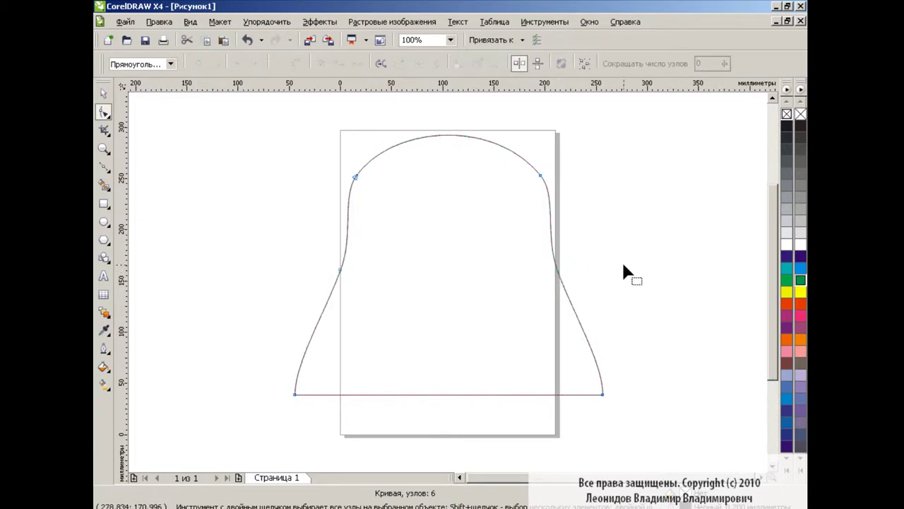
{"action": "left_click_drag", "start_coordinate": [452, 395], "coordinate": [460, 417]}
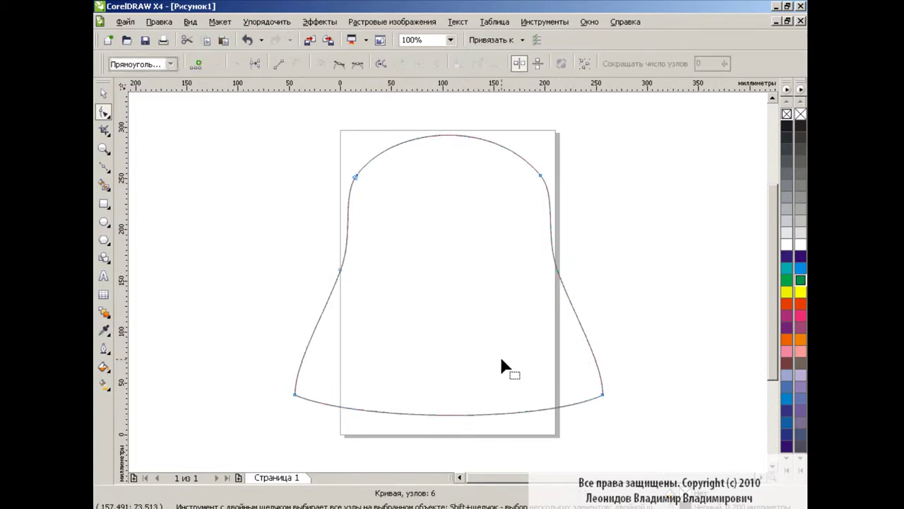
{"action": "left_click", "coordinate": [628, 286]}
{"action": "left_click", "coordinate": [104, 166]}
Draw a Bezier curve from the helmet centre to its right side and bend it upward into an arch.
{"action": "left_click", "coordinate": [202, 206]}
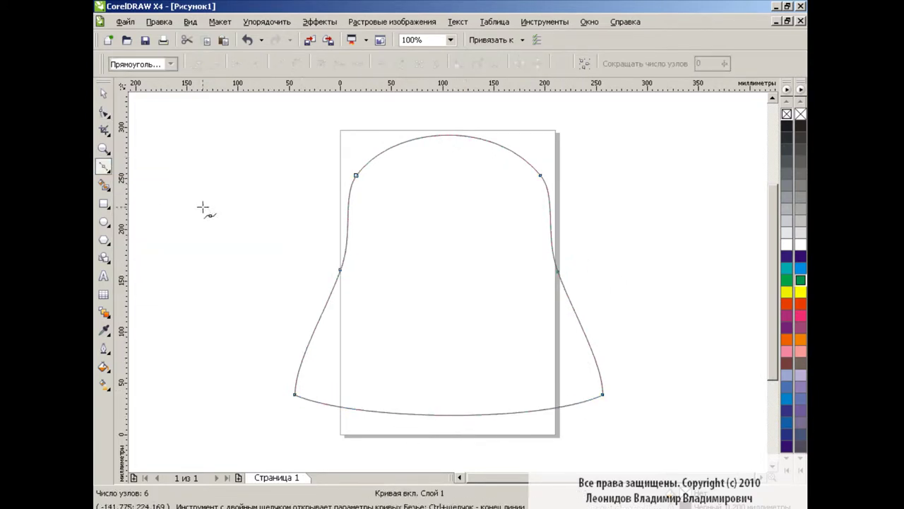
{"action": "left_click", "coordinate": [450, 278]}
{"action": "left_click_drag", "start_coordinate": [566, 276], "coordinate": [622, 312]}
{"action": "left_click", "coordinate": [103, 94]}
{"action": "left_click", "coordinate": [500, 260]}
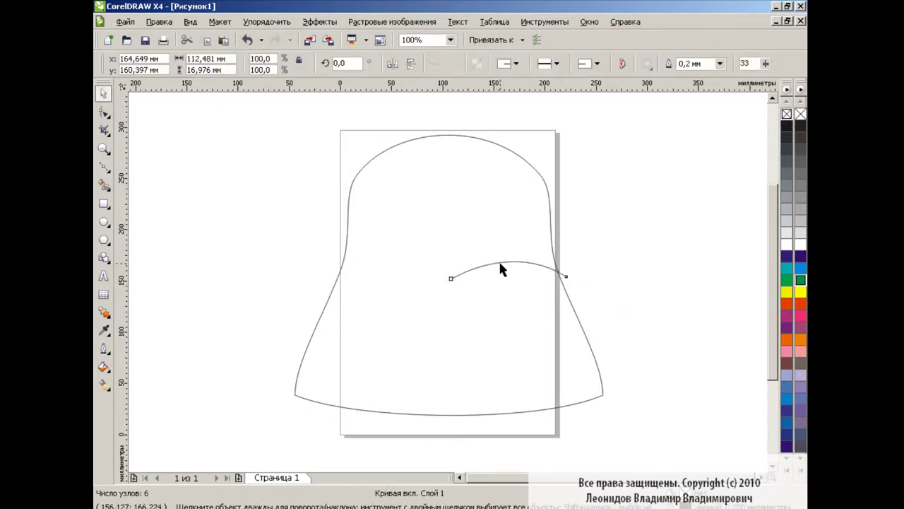
{"action": "key", "text": "F10"}
{"action": "left_click_drag", "start_coordinate": [501, 262], "coordinate": [503, 255]}
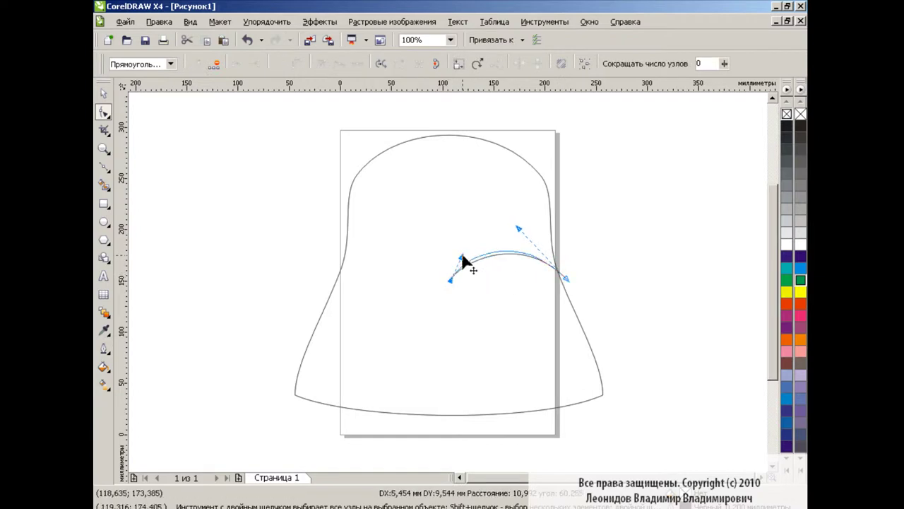
Place a horizontally mirrored copy of the arch on the left side.
{"action": "left_click", "coordinate": [104, 95]}
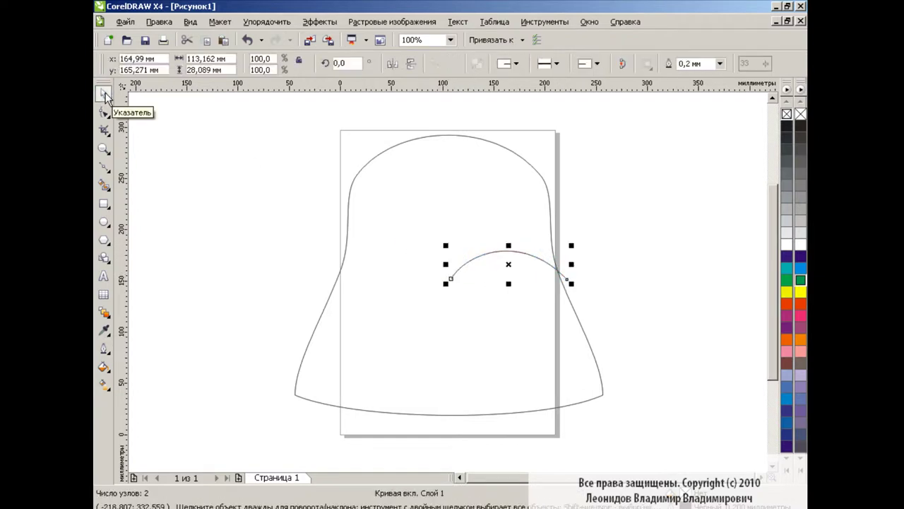
{"action": "left_click", "coordinate": [392, 63]}
{"action": "left_click_drag", "start_coordinate": [509, 263], "coordinate": [386, 262]}
{"action": "left_click", "coordinate": [657, 262]}
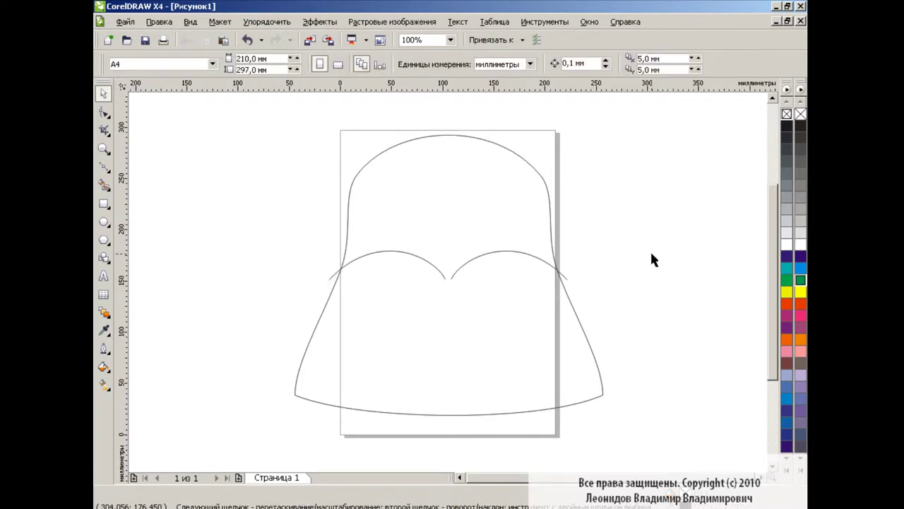
Join the two arch ends with a short line at the centre dip.
{"action": "key", "text": "F5"}
{"action": "left_click", "coordinate": [442, 277]}
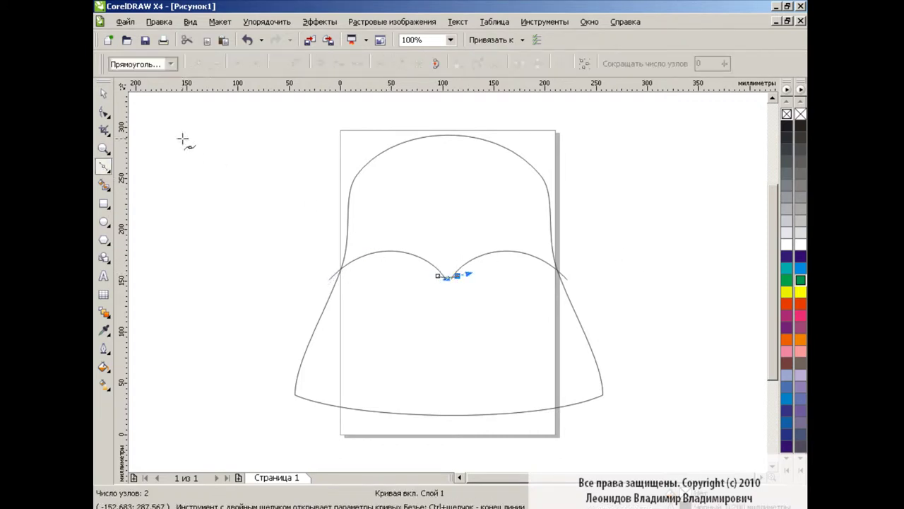
{"action": "key", "text": "space"}
{"action": "left_click", "coordinate": [597, 279]}
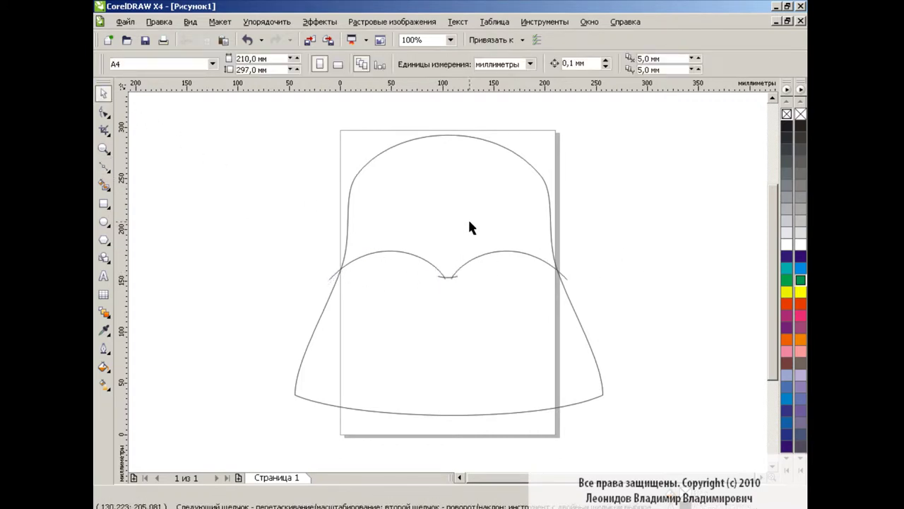
Smart Fill the dome region above the brow arches with dark grey.
{"action": "left_click", "coordinate": [104, 184]}
{"action": "left_click", "coordinate": [287, 64]}
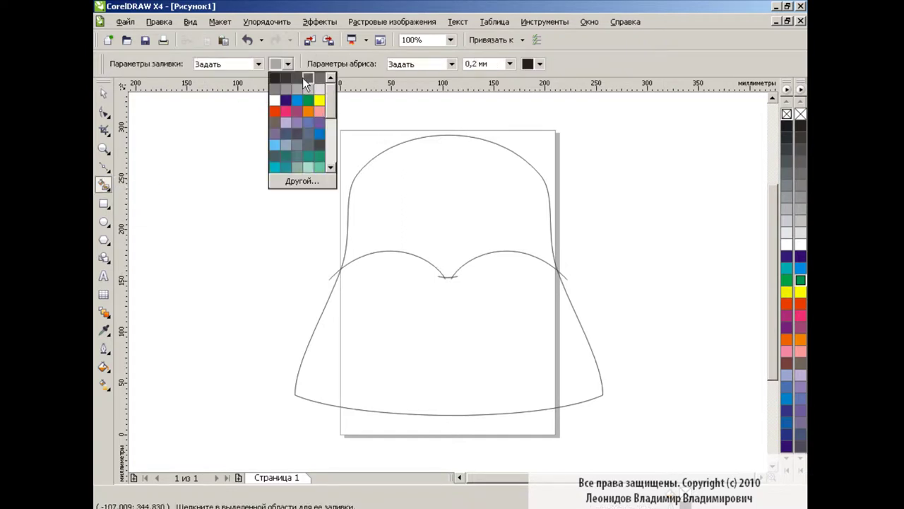
{"action": "left_click", "coordinate": [306, 77]}
{"action": "left_click", "coordinate": [426, 174]}
{"action": "key", "text": "space"}
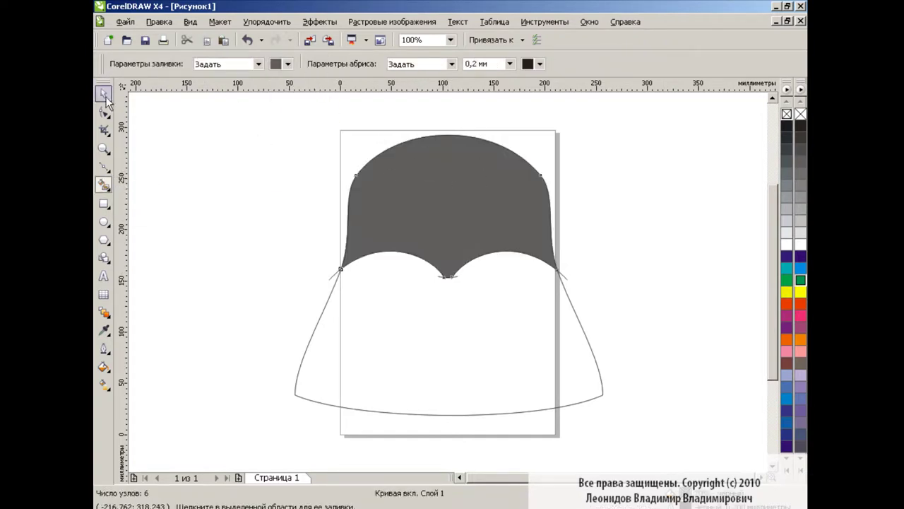
Delete the short centre line and save the drawing as Вейдер.cdr.
{"action": "left_click", "coordinate": [458, 278]}
{"action": "key", "text": "Delete"}
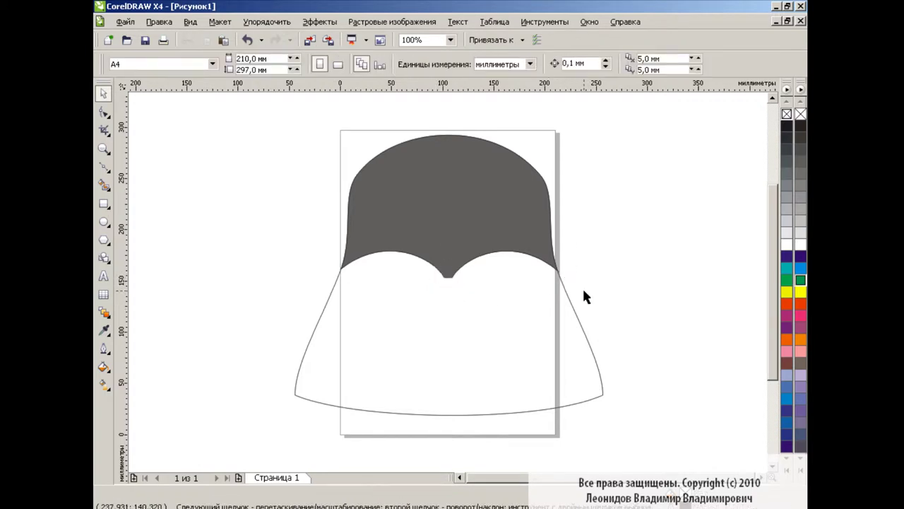
{"action": "key", "text": "ctrl+s"}
{"action": "key", "text": "F6"}
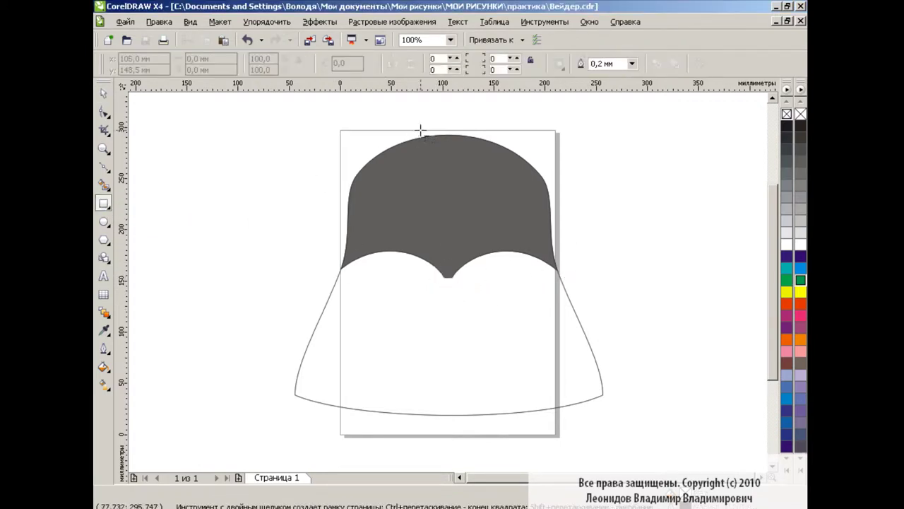
Draw a tall rounded-corner rectangle and centre it horizontally on the helmet outline.
{"action": "mouse_move", "coordinate": [422, 123]}
{"action": "left_mouse_down"}
{"action": "mouse_move", "coordinate": [466, 330]}
{"action": "mouse_move", "coordinate": [413, 321]}
{"action": "left_mouse_up"}
{"action": "key", "text": "F10"}
{"action": "key", "text": "space"}
{"action": "left_click", "coordinate": [565, 356], "text": "shift"}
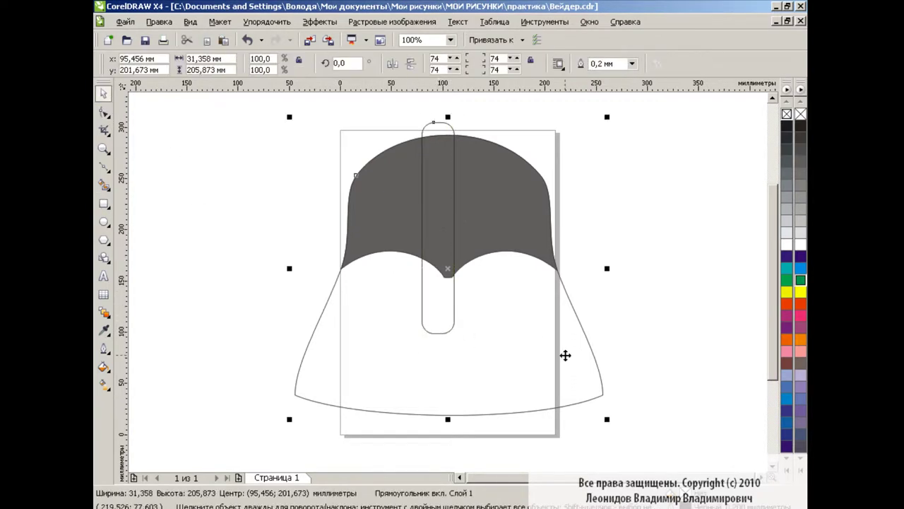
{"action": "key", "text": "ctrl+shift+a"}
{"action": "left_click", "coordinate": [505, 241]}
{"action": "left_click", "coordinate": [495, 336]}
{"action": "left_click", "coordinate": [550, 336]}
Shorten the strip from the bottom so it ends just below the brow dip.
{"action": "left_click", "coordinate": [637, 240]}
{"action": "left_click", "coordinate": [456, 309]}
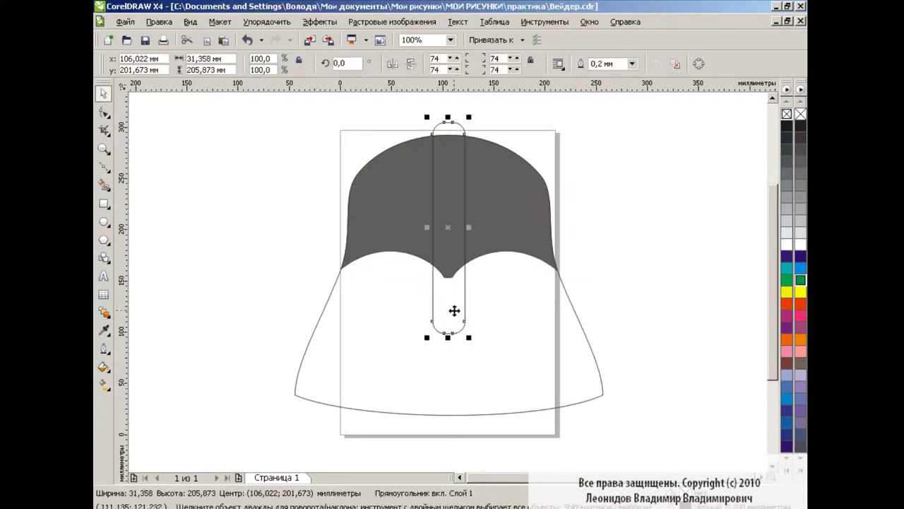
{"action": "left_click_drag", "start_coordinate": [449, 332], "coordinate": [448, 307]}
{"action": "left_click", "coordinate": [623, 264]}
{"action": "left_click", "coordinate": [454, 299]}
{"action": "left_click", "coordinate": [618, 275]}
Draw a Bezier curve from the helmet's bottom-left corner to the centre strip and arch it upward.
{"action": "left_click", "coordinate": [104, 167]}
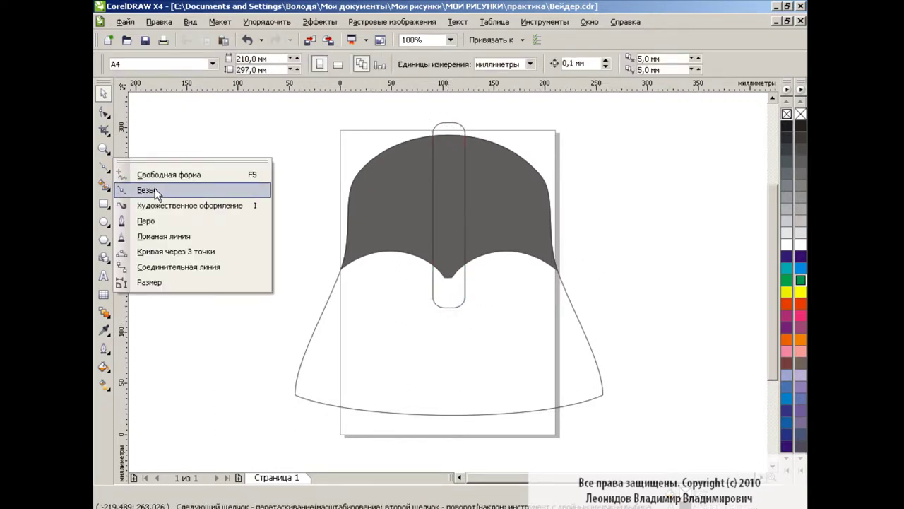
{"action": "left_click", "coordinate": [155, 188]}
{"action": "left_click", "coordinate": [292, 398]}
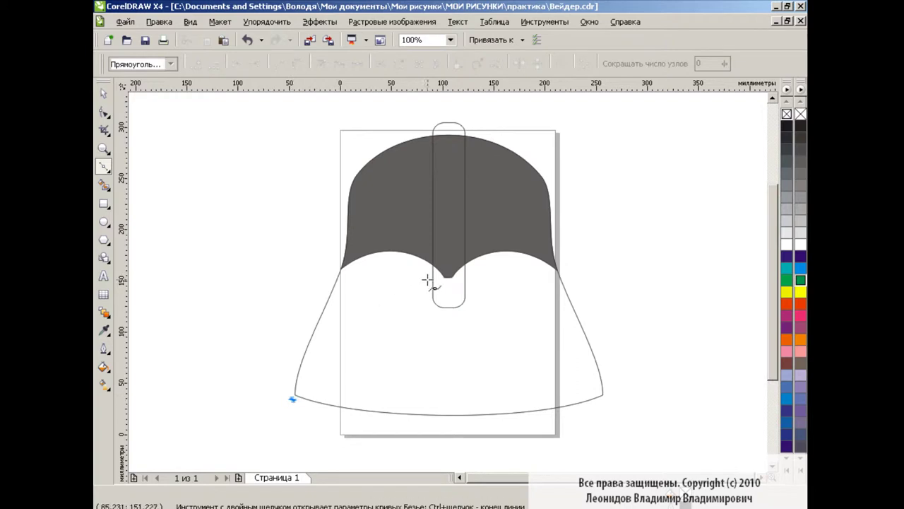
{"action": "left_click_drag", "start_coordinate": [431, 288], "coordinate": [501, 330]}
{"action": "key", "text": "F10"}
{"action": "left_click_drag", "start_coordinate": [433, 296], "coordinate": [377, 191]}
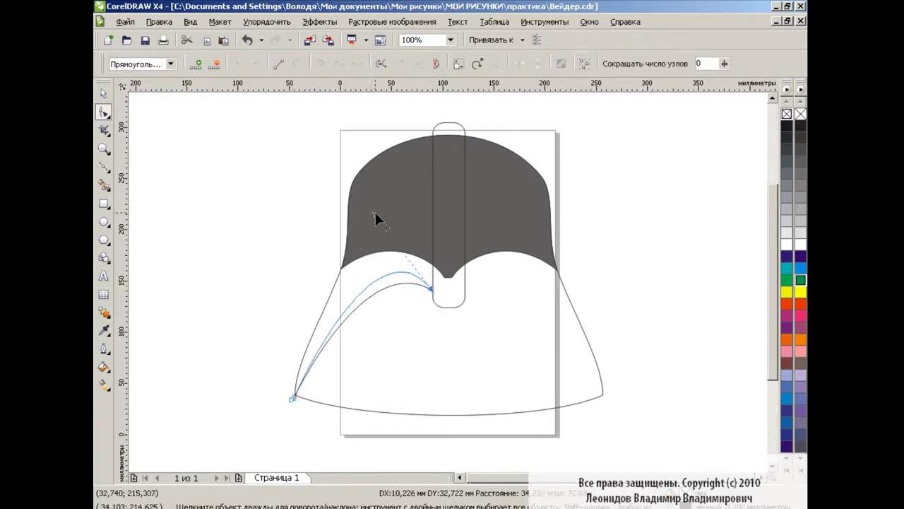
{"action": "mouse_move", "coordinate": [300, 385]}
{"action": "left_mouse_down"}
{"action": "mouse_move", "coordinate": [382, 237]}
{"action": "mouse_move", "coordinate": [400, 273]}
{"action": "left_mouse_up"}
{"action": "left_click_drag", "start_coordinate": [337, 259], "coordinate": [340, 236]}
{"action": "left_click_drag", "start_coordinate": [393, 270], "coordinate": [398, 279]}
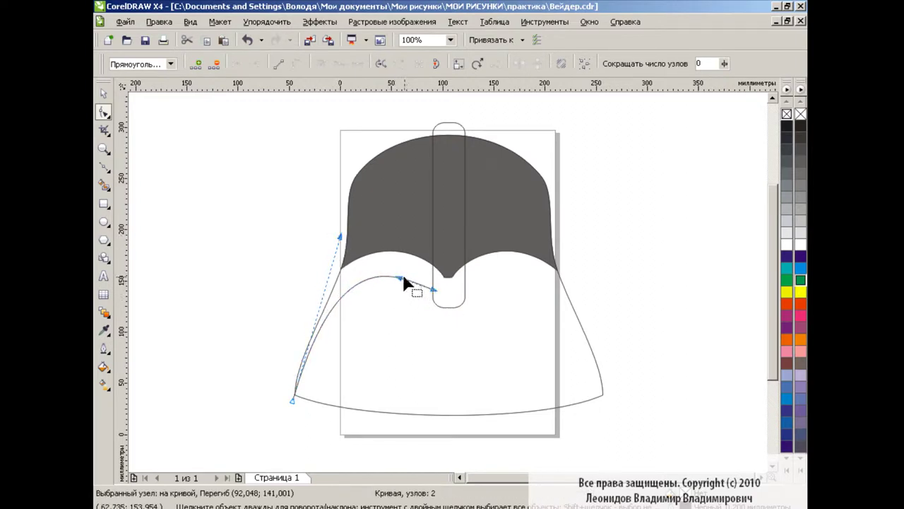
Place a horizontally mirrored copy of the cheek curve on the right side.
{"action": "key", "text": "space"}
{"action": "left_click", "coordinate": [217, 256]}
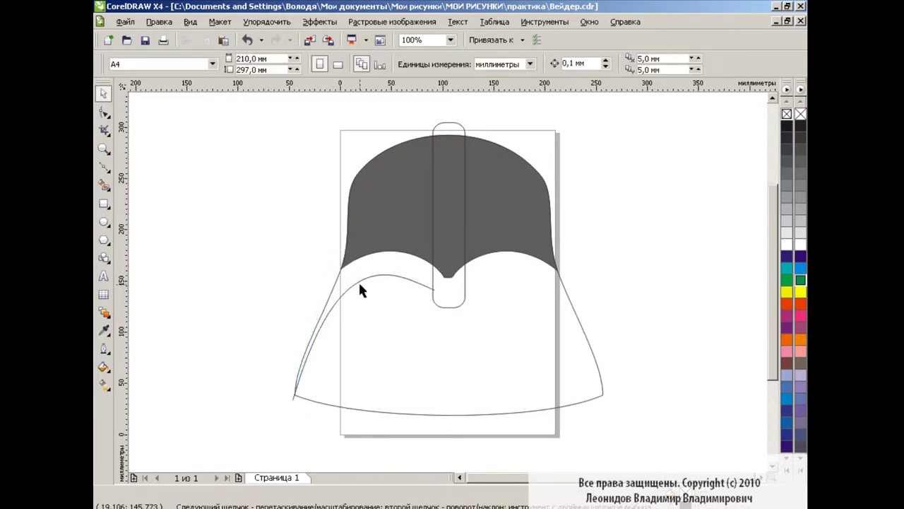
{"action": "left_click", "coordinate": [359, 285]}
{"action": "left_click", "coordinate": [392, 63]}
{"action": "left_click_drag", "start_coordinate": [364, 337], "coordinate": [535, 333]}
{"action": "left_click", "coordinate": [606, 349]}
{"action": "left_click", "coordinate": [571, 327]}
{"action": "left_click", "coordinate": [652, 318]}
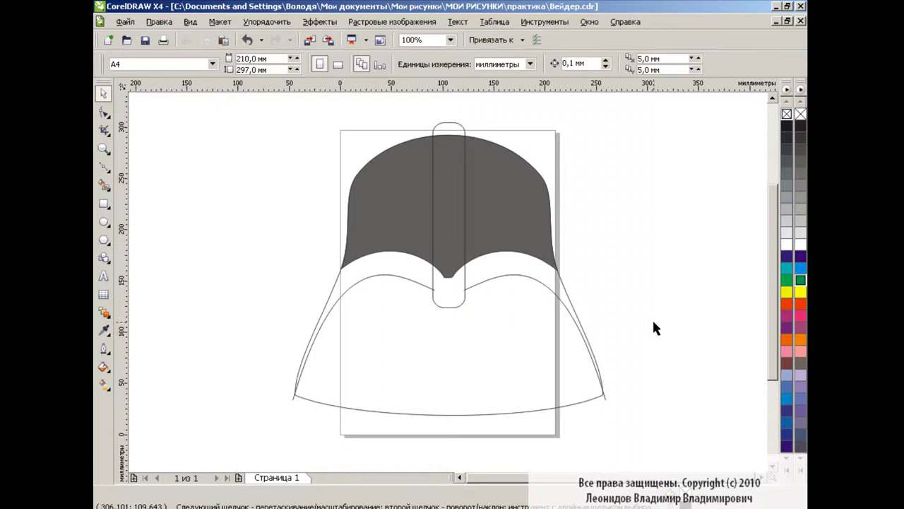
Smart Fill the left and right brim bands with mid-grey.
{"action": "left_click", "coordinate": [104, 185]}
{"action": "left_click", "coordinate": [278, 65]}
{"action": "left_click", "coordinate": [274, 121]}
{"action": "left_click", "coordinate": [390, 262]}
{"action": "left_click", "coordinate": [512, 266]}
{"action": "key", "text": "space"}
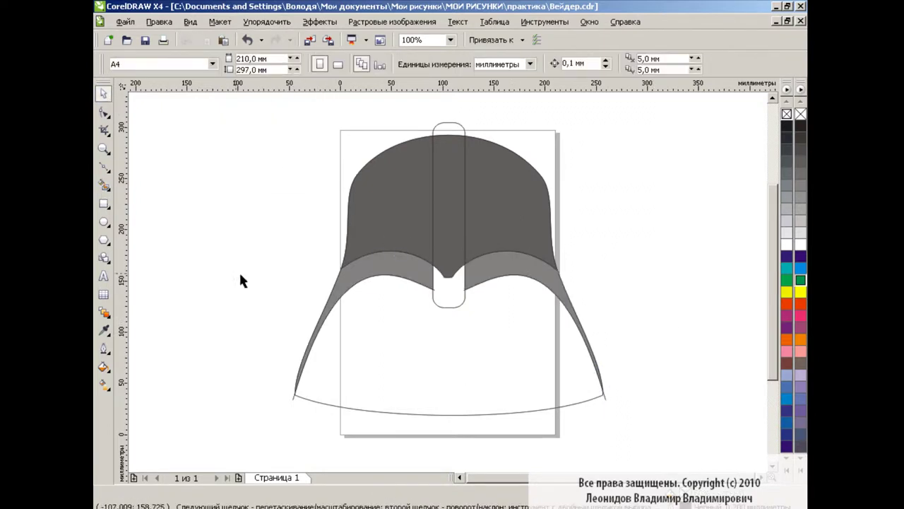
Select the centre capsule and shorten it slightly.
{"action": "left_click", "coordinate": [478, 317]}
{"action": "left_click", "coordinate": [466, 295]}
{"action": "left_click", "coordinate": [464, 294]}
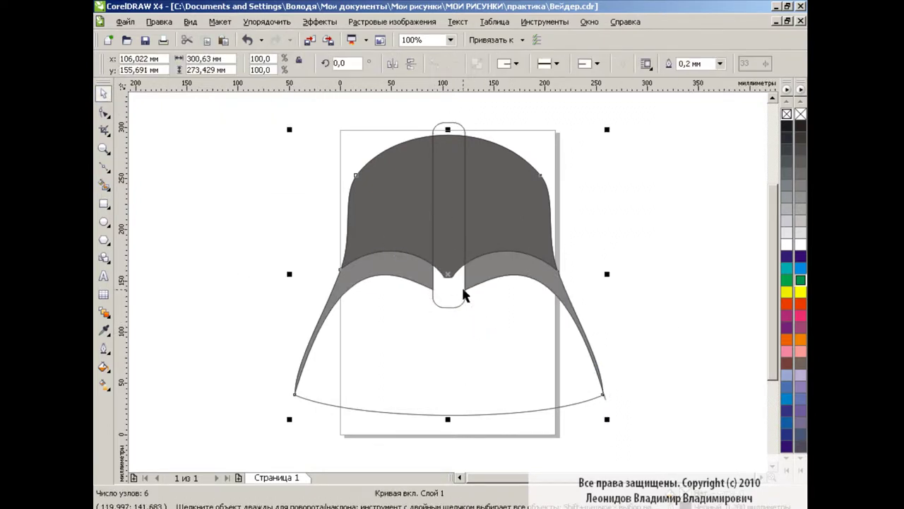
{"action": "left_click", "coordinate": [483, 310]}
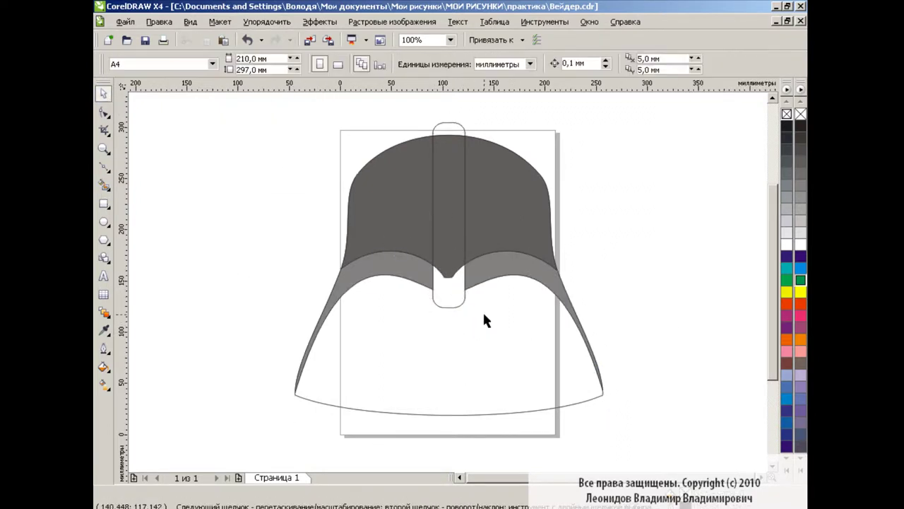
{"action": "left_click", "coordinate": [442, 289]}
{"action": "left_click_drag", "start_coordinate": [447, 309], "coordinate": [448, 304]}
Try a grey fill on the capsule area, then remove that fill again.
{"action": "left_click", "coordinate": [104, 183]}
{"action": "left_click", "coordinate": [288, 64]}
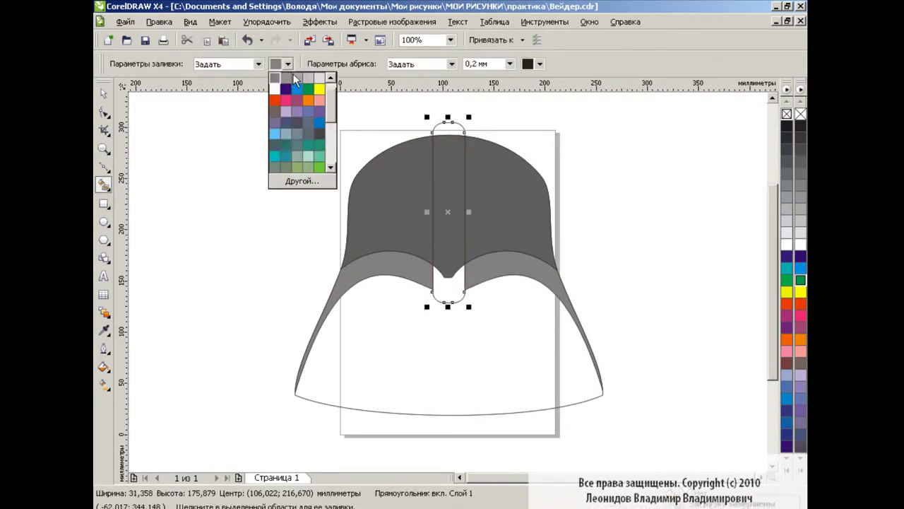
{"action": "left_click", "coordinate": [452, 287]}
{"action": "key", "text": "space"}
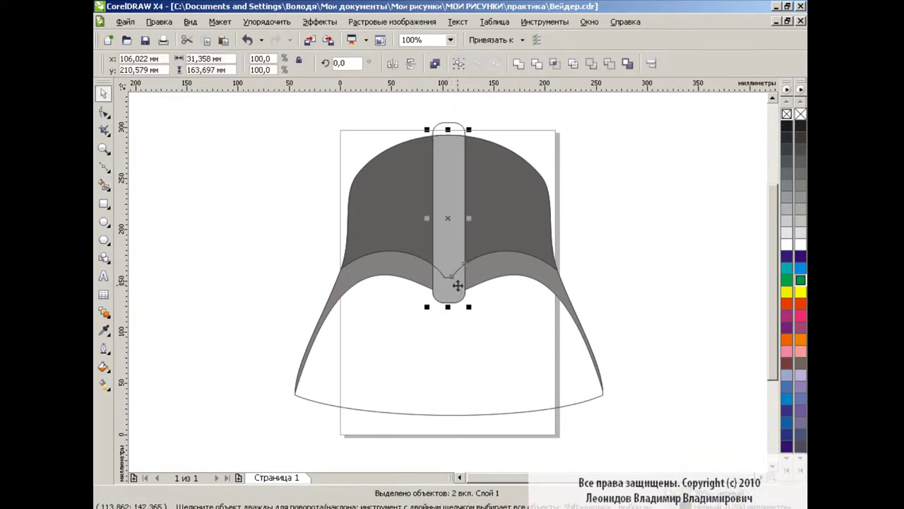
{"action": "left_click", "coordinate": [800, 113]}
{"action": "key", "text": "Tab"}
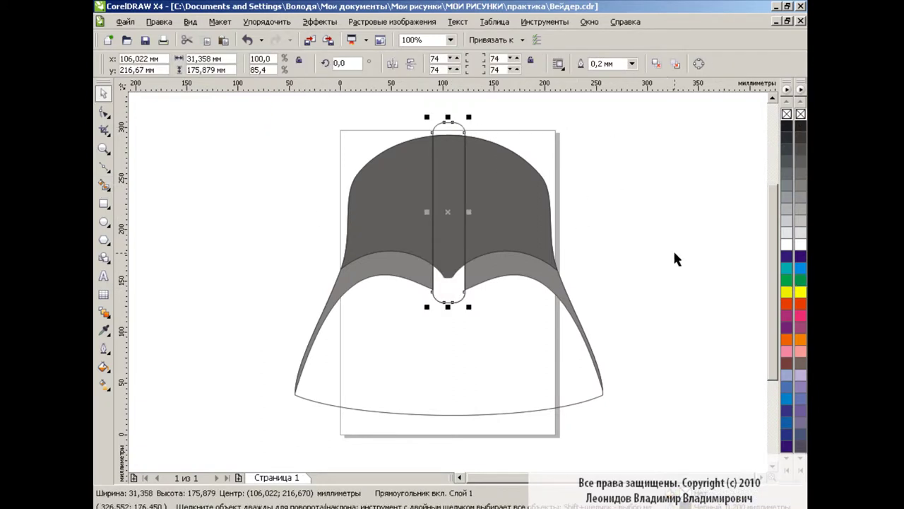
{"action": "left_click", "coordinate": [618, 292]}
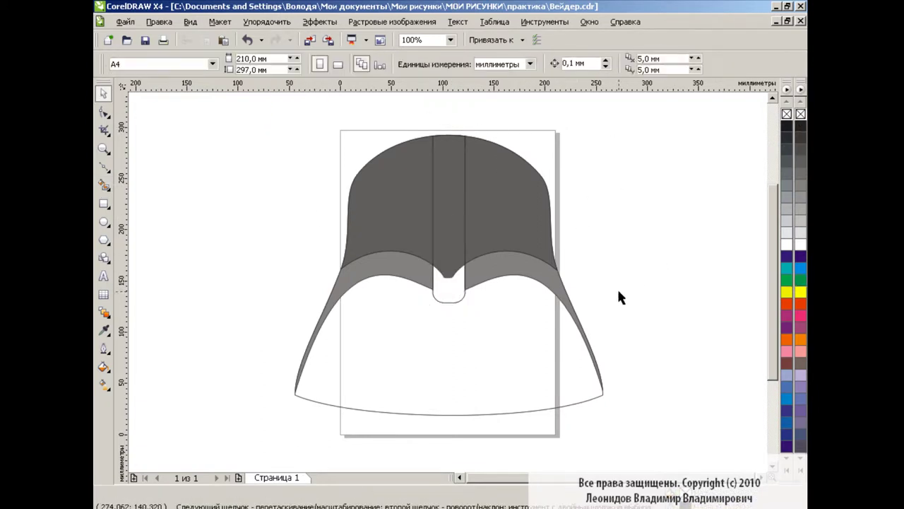
Draw a rectangle from the brim to the page bottom and centre it horizontally on the helmet.
{"action": "left_click", "coordinate": [103, 203]}
{"action": "left_click_drag", "start_coordinate": [354, 274], "coordinate": [541, 436]}
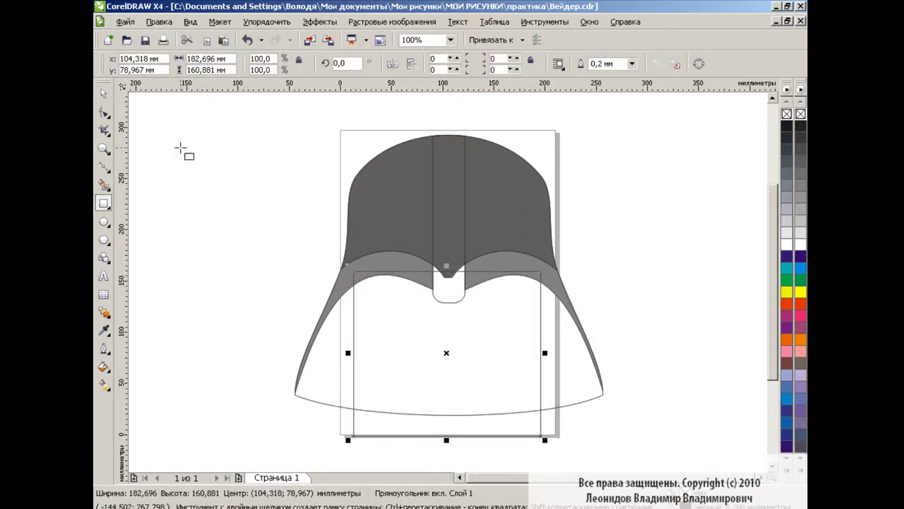
{"action": "key", "text": "space"}
{"action": "left_click", "coordinate": [332, 373], "text": "shift"}
{"action": "key", "text": "ctrl+shift+a"}
{"action": "left_click", "coordinate": [494, 336]}
{"action": "left_click", "coordinate": [558, 338]}
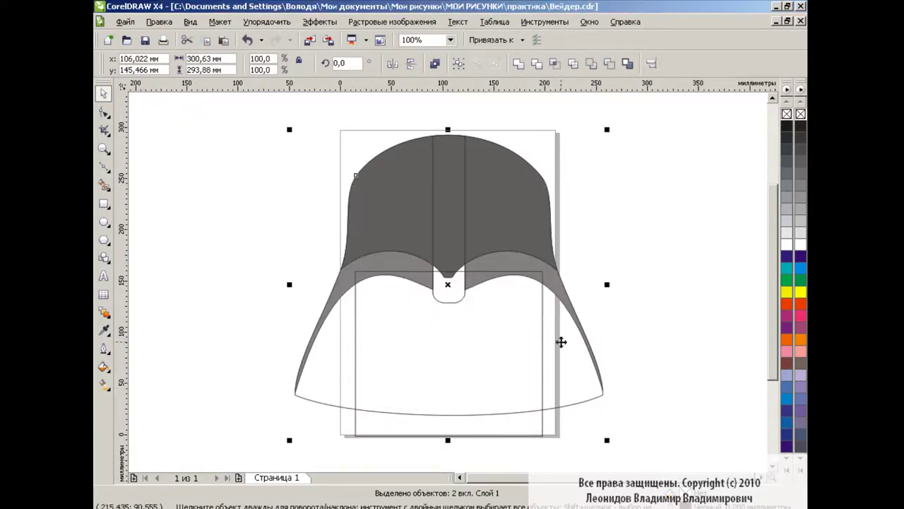
{"action": "left_click", "coordinate": [594, 398]}
{"action": "left_click", "coordinate": [543, 332]}
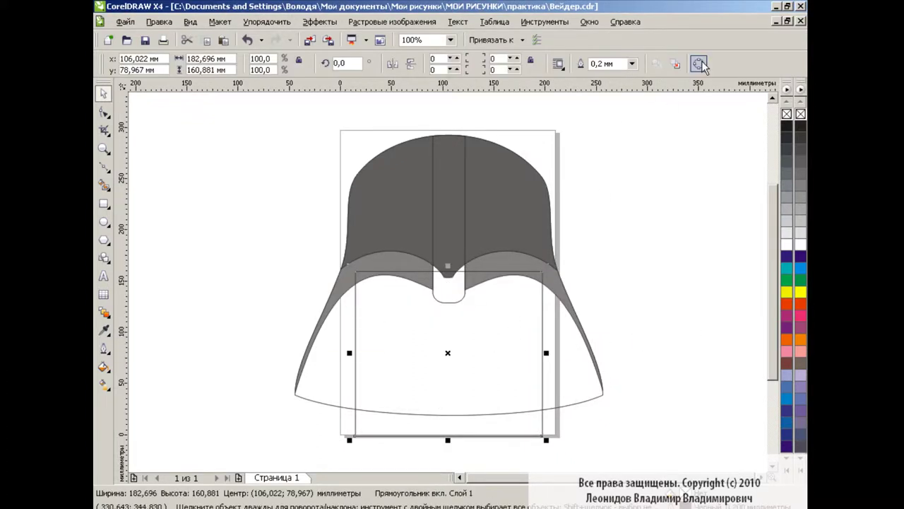
{"action": "left_click", "coordinate": [654, 298]}
Add a node on each side and pull the two bottom corner nodes inward together.
{"action": "left_click", "coordinate": [104, 112]}
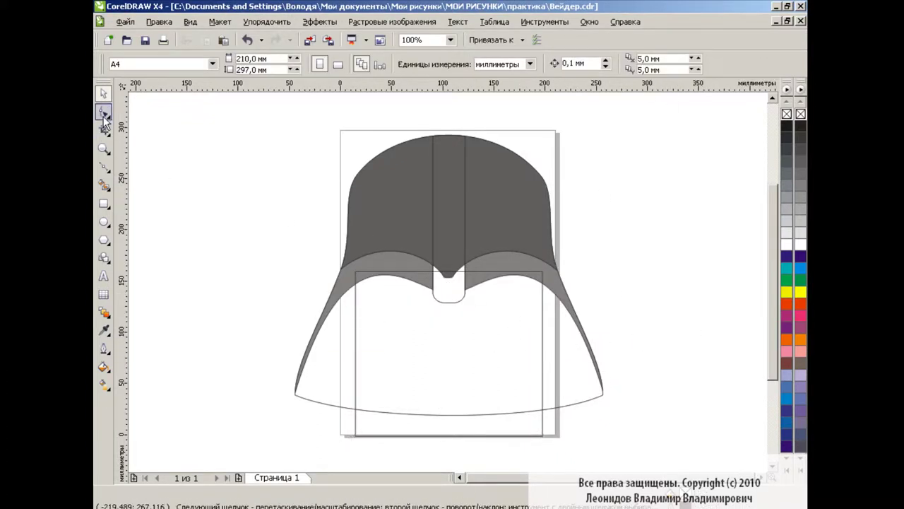
{"action": "double_click", "coordinate": [354, 355]}
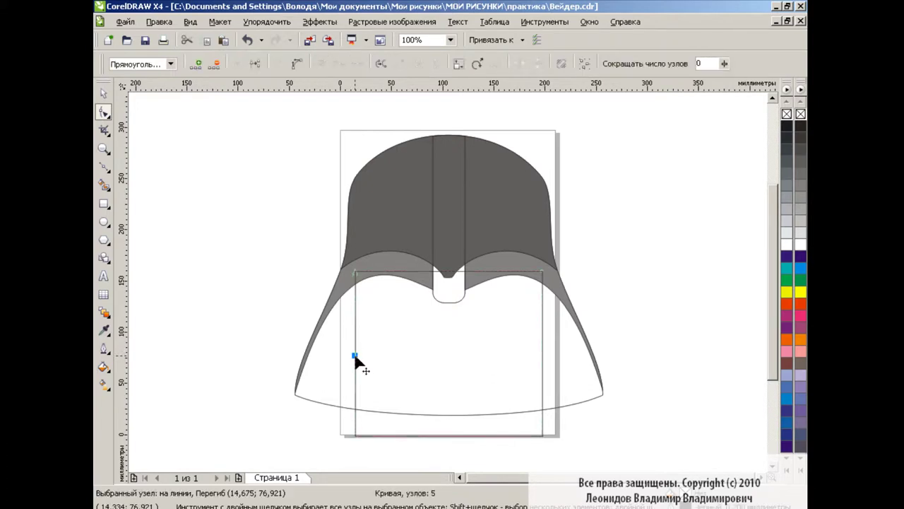
{"action": "double_click", "coordinate": [541, 355]}
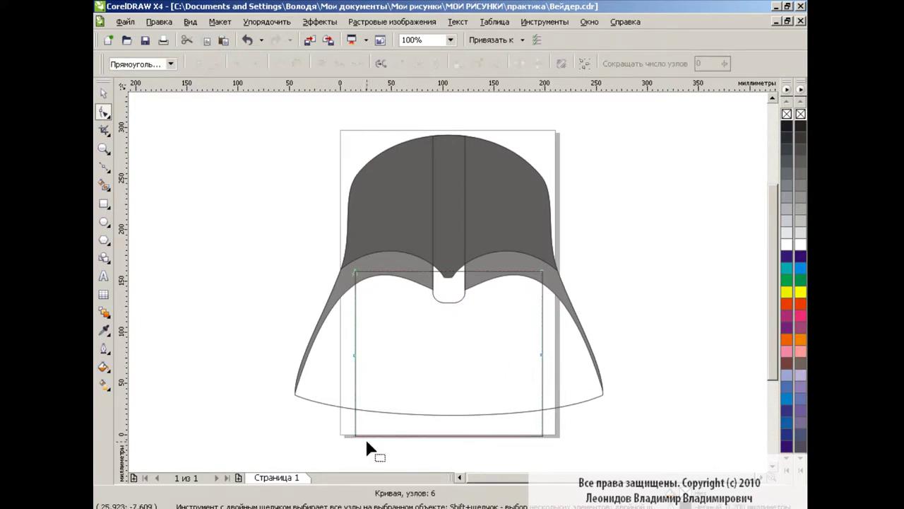
{"action": "mouse_move", "coordinate": [350, 443]}
{"action": "left_mouse_down"}
{"action": "mouse_move", "coordinate": [548, 428]}
{"action": "mouse_move", "coordinate": [501, 443]}
{"action": "mouse_move", "coordinate": [513, 436]}
{"action": "left_mouse_up"}
{"action": "left_click", "coordinate": [521, 70]}
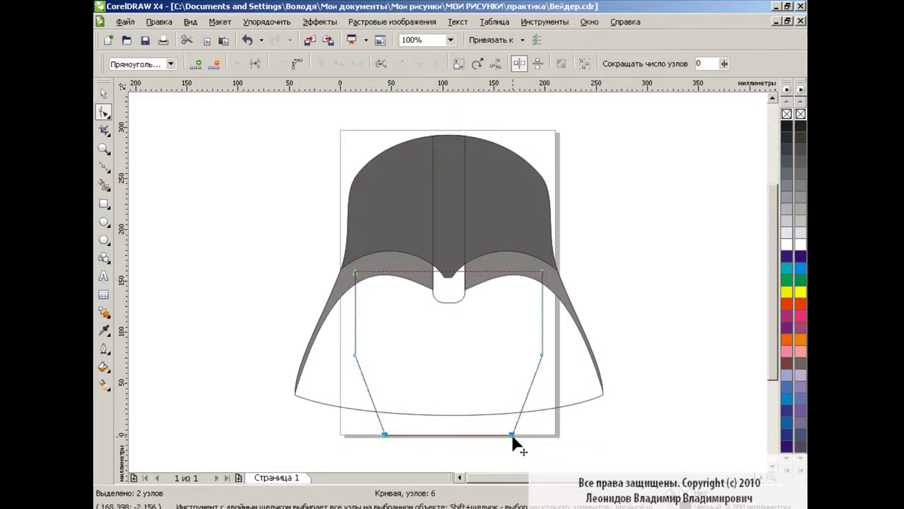
Reselect the tapered face plate and adjust its left and right side nodes.
{"action": "left_click", "coordinate": [104, 93]}
{"action": "left_click", "coordinate": [354, 315]}
{"action": "left_click", "coordinate": [104, 112]}
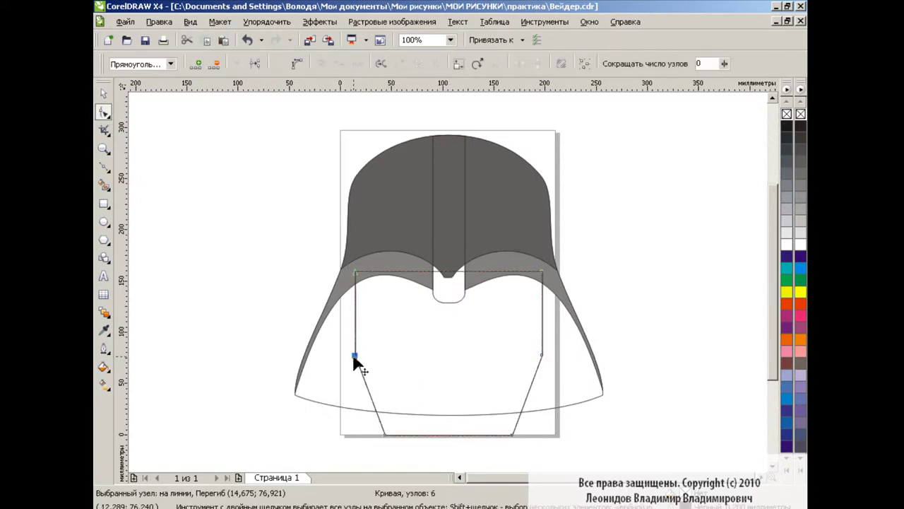
{"action": "double_click", "coordinate": [349, 352]}
{"action": "double_click", "coordinate": [546, 352]}
{"action": "key", "text": "space"}
{"action": "left_click", "coordinate": [213, 260]}
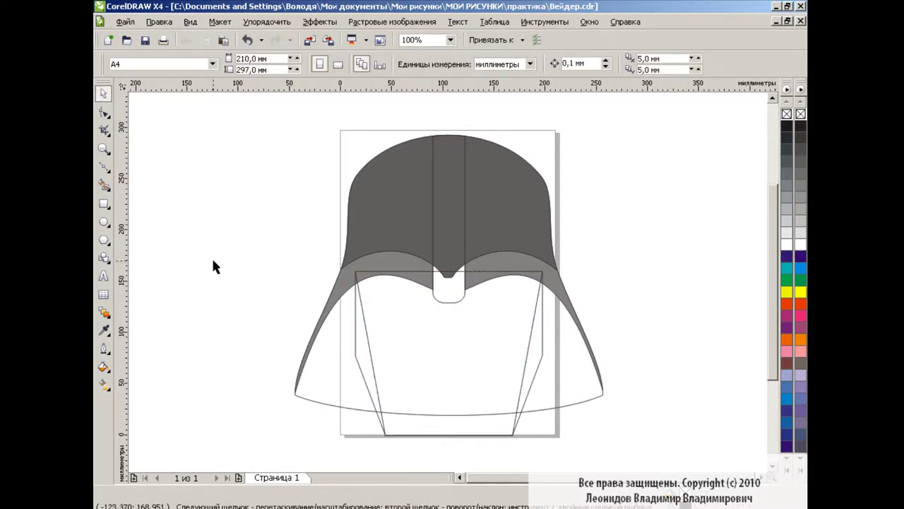
Smart Fill both cheek wedges and their two small bottom pieces grey.
{"action": "left_click", "coordinate": [104, 183]}
{"action": "left_click", "coordinate": [287, 64]}
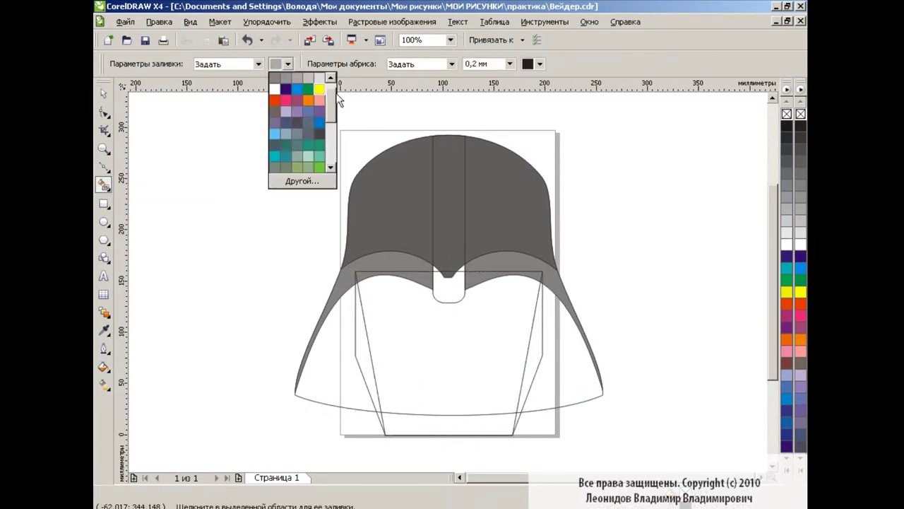
{"action": "left_click", "coordinate": [320, 89]}
{"action": "left_click", "coordinate": [354, 351]}
{"action": "left_click", "coordinate": [534, 348]}
{"action": "left_click", "coordinate": [516, 422]}
{"action": "left_click", "coordinate": [379, 420]}
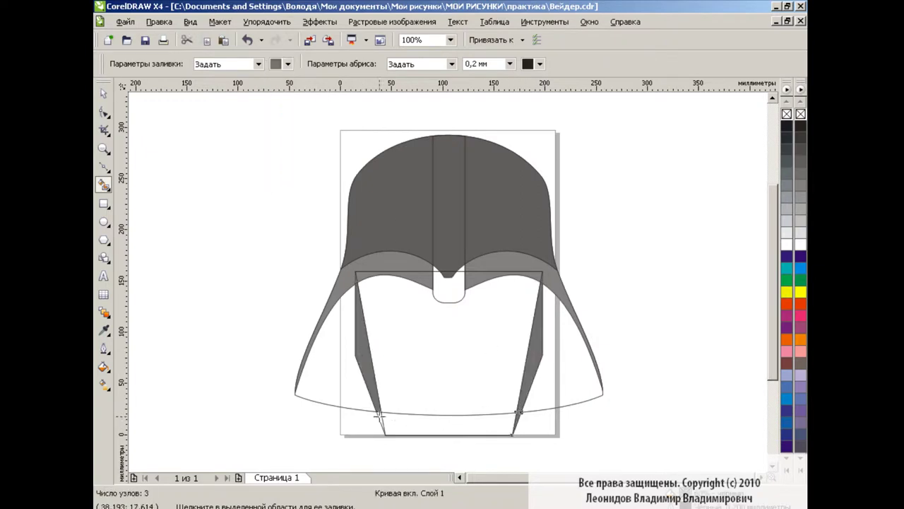
{"action": "key", "text": "space"}
Weld each bottom piece into its cheek wedge.
{"action": "left_click", "coordinate": [356, 331], "text": "shift"}
{"action": "left_click", "coordinate": [517, 64]}
{"action": "left_click", "coordinate": [518, 422]}
{"action": "left_click", "coordinate": [532, 339], "text": "shift"}
{"action": "left_click", "coordinate": [517, 64]}
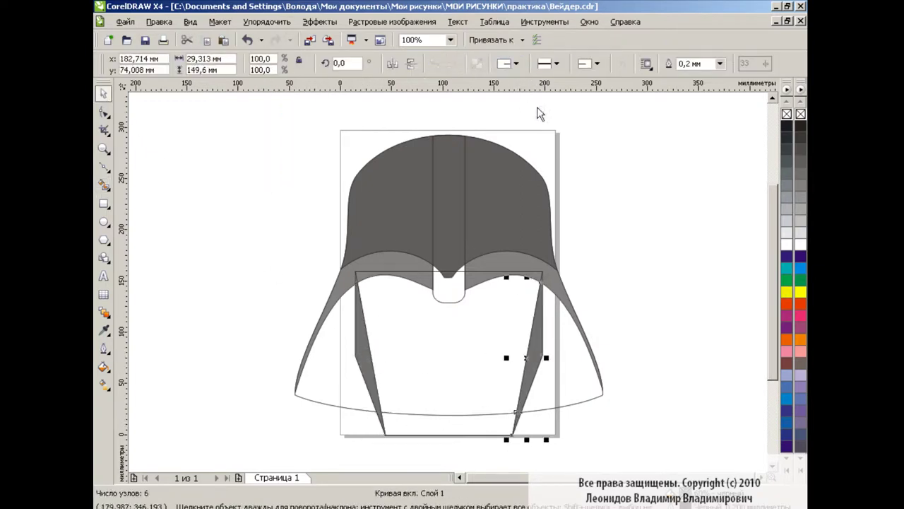
{"action": "left_click", "coordinate": [230, 195]}
Smart Fill the central face area light grey.
{"action": "left_click", "coordinate": [104, 184]}
{"action": "left_click", "coordinate": [288, 64]}
{"action": "left_click", "coordinate": [320, 96]}
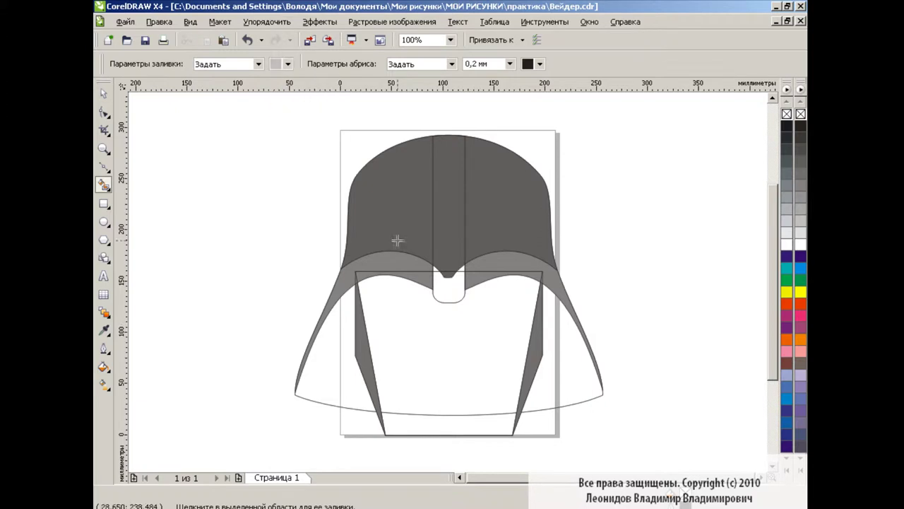
{"action": "left_click", "coordinate": [431, 313]}
{"action": "left_click", "coordinate": [103, 92]}
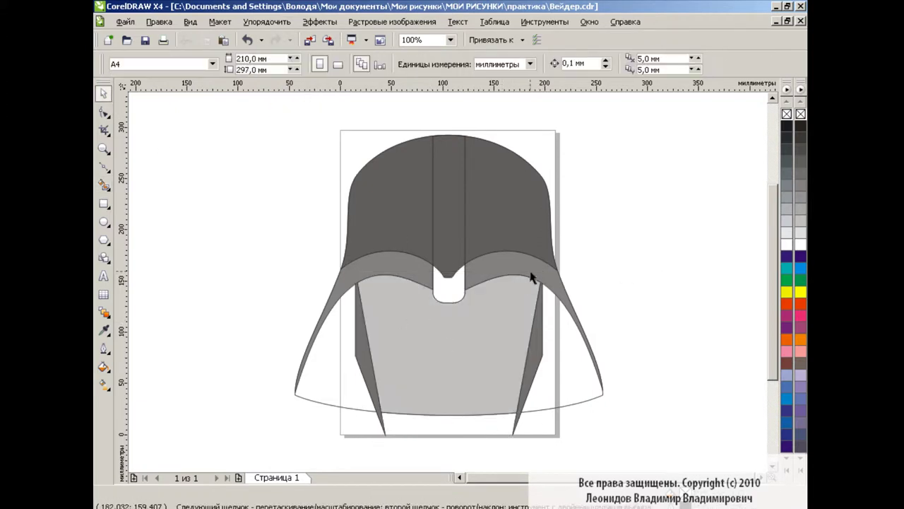
Fill the bottom area between the two cheek wedges as well.
{"action": "left_click", "coordinate": [550, 395]}
{"action": "left_click", "coordinate": [614, 319]}
{"action": "left_click", "coordinate": [104, 183]}
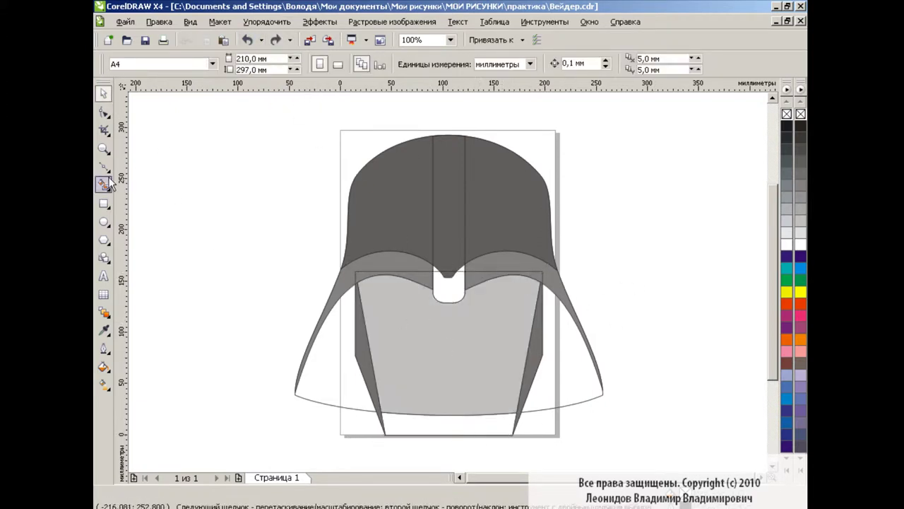
{"action": "left_click", "coordinate": [448, 424]}
{"action": "key", "text": "space"}
{"action": "left_click", "coordinate": [574, 243]}
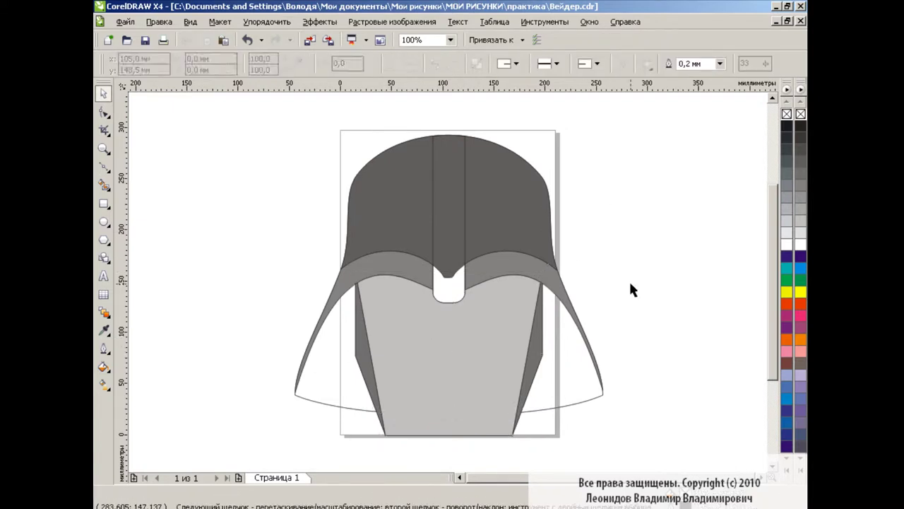
Copy and paste the central vertical strip, moving the copy down over the face plate.
{"action": "left_click", "coordinate": [447, 296]}
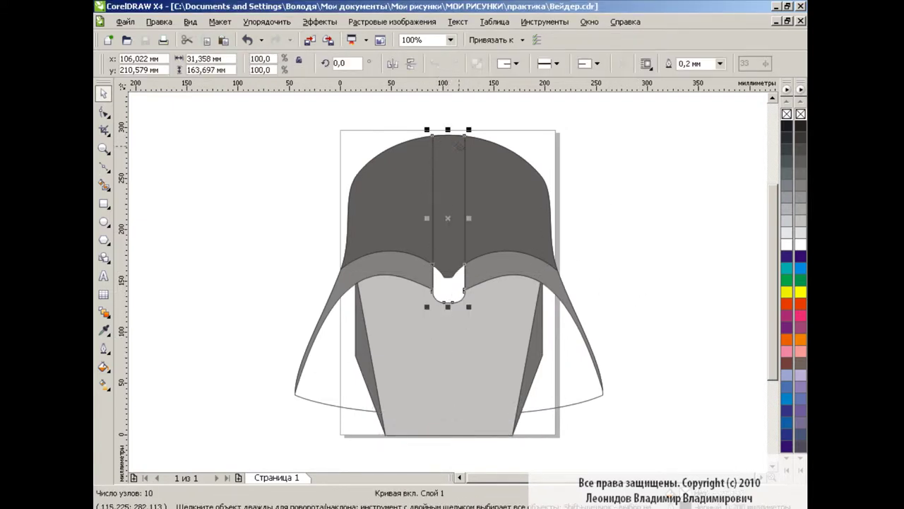
{"action": "key", "text": "ctrl+c"}
{"action": "key", "text": "ctrl+v"}
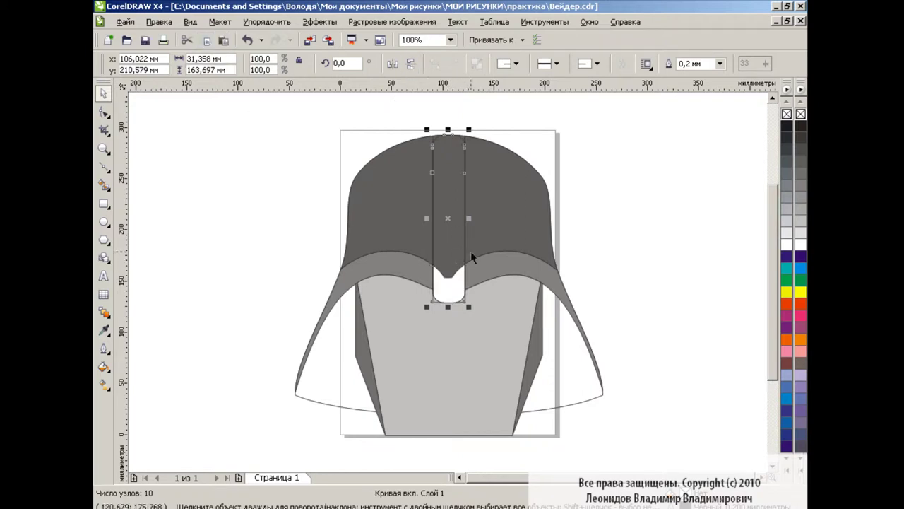
{"action": "mouse_move", "coordinate": [450, 221]}
{"action": "left_mouse_down"}
{"action": "mouse_move", "coordinate": [447, 382]}
{"action": "mouse_move", "coordinate": [445, 293]}
{"action": "left_mouse_up"}
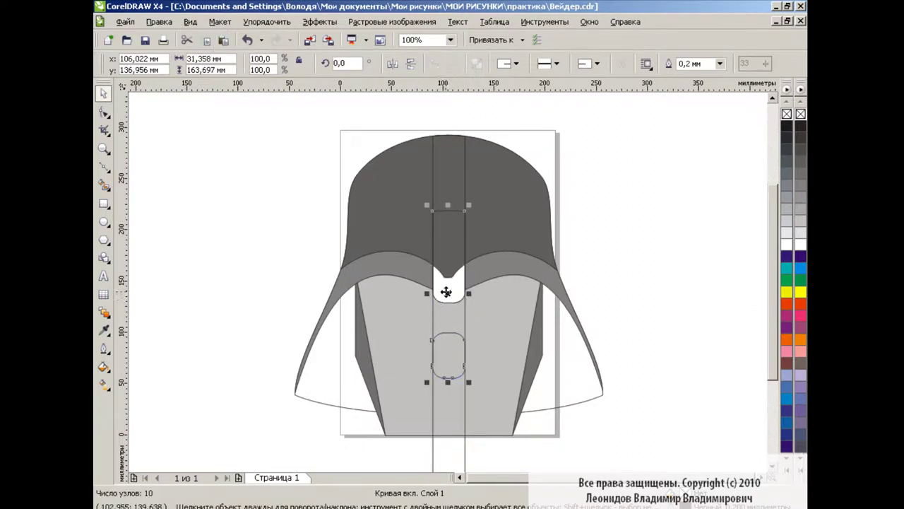
{"action": "left_click", "coordinate": [649, 305]}
Lower the rounded curve, stretch the strip down, and raise both rounded shapes slightly.
{"action": "left_click", "coordinate": [463, 391]}
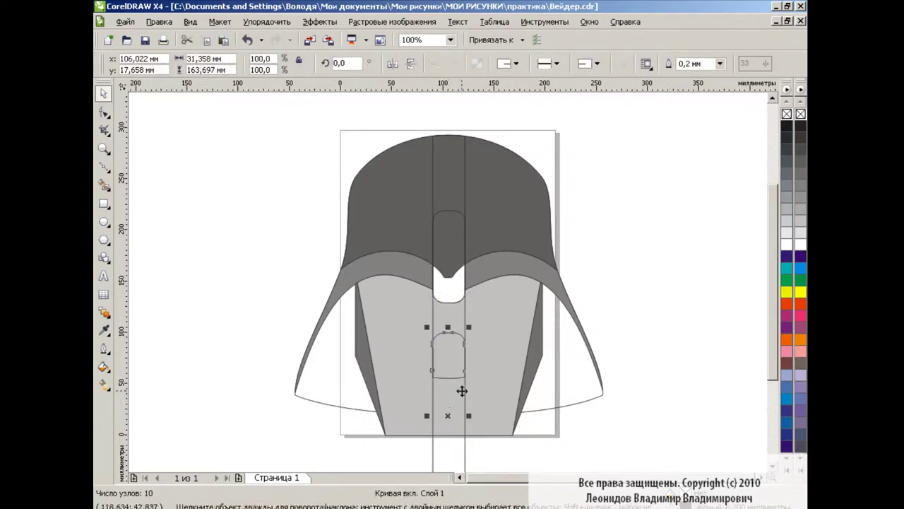
{"action": "left_click_drag", "start_coordinate": [446, 416], "coordinate": [446, 431]}
{"action": "left_click", "coordinate": [632, 302]}
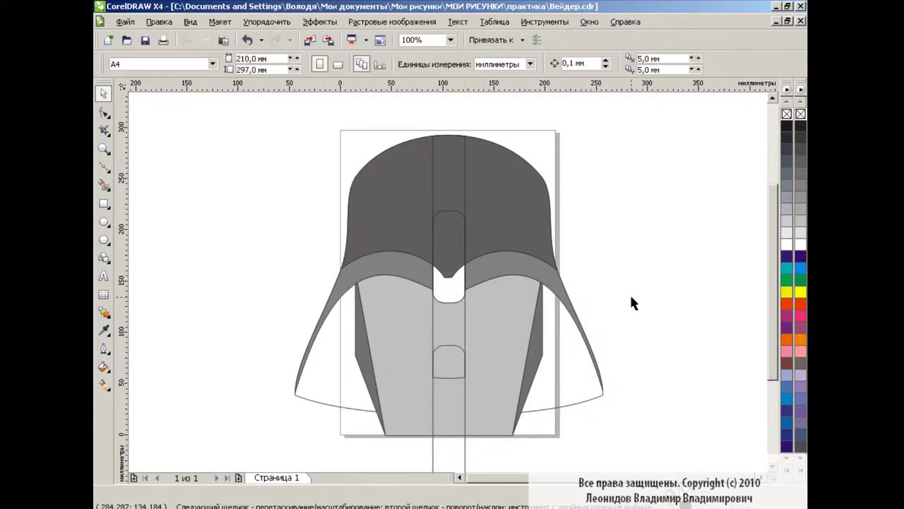
{"action": "left_click", "coordinate": [452, 295]}
{"action": "left_click_drag", "start_coordinate": [448, 307], "coordinate": [447, 315]}
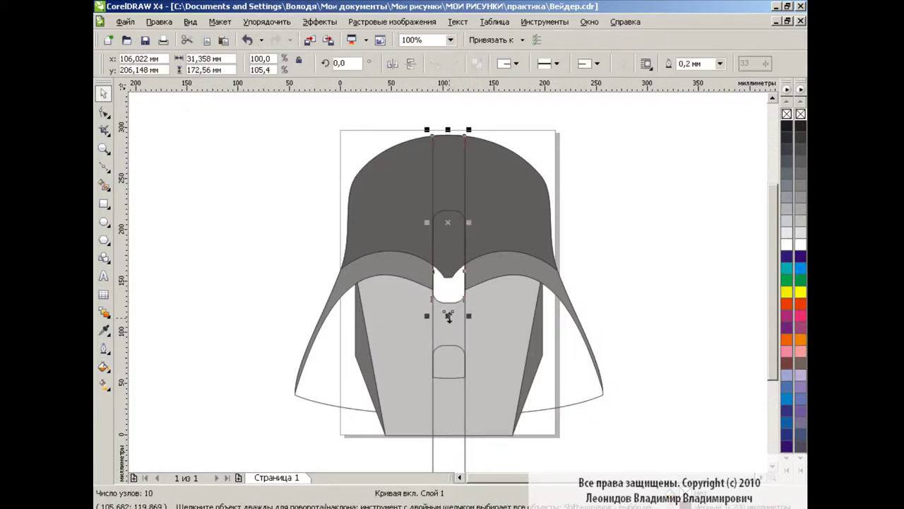
{"action": "left_click", "coordinate": [706, 298]}
{"action": "left_click", "coordinate": [460, 315]}
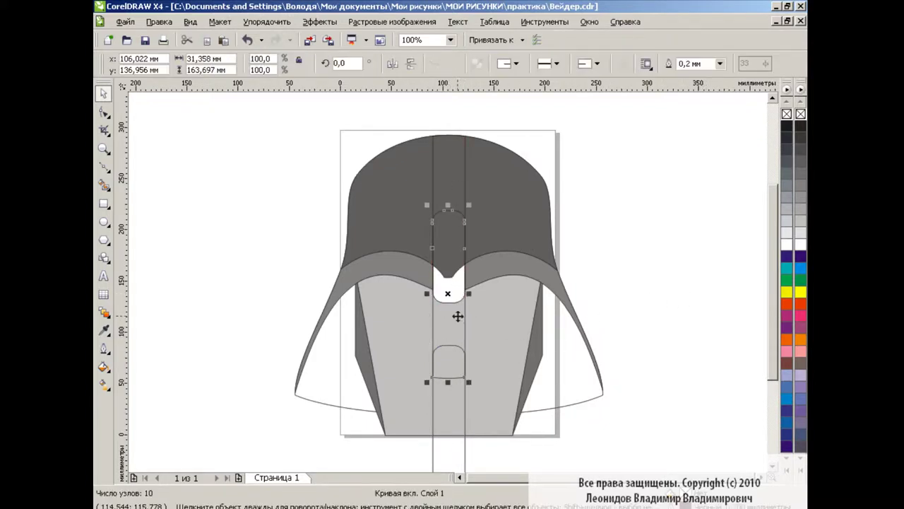
{"action": "left_click", "coordinate": [456, 363], "text": "shift"}
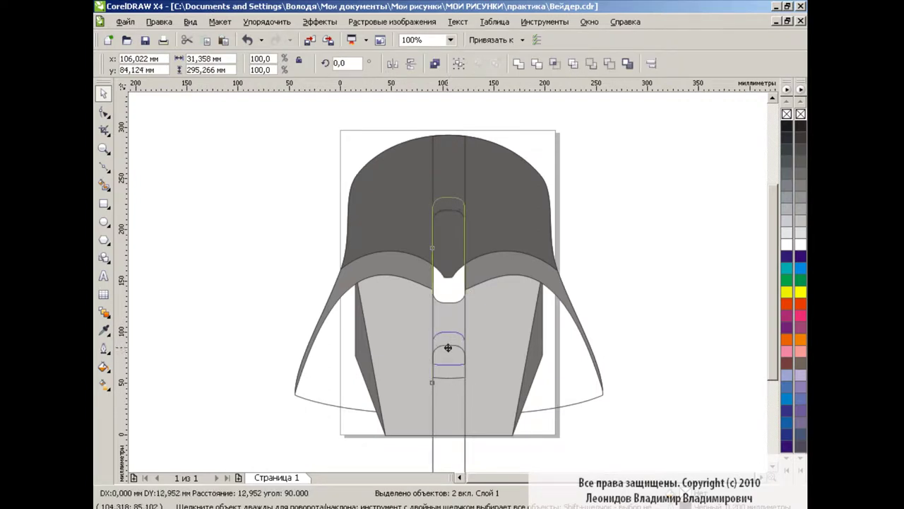
{"action": "left_click_drag", "start_coordinate": [447, 361], "coordinate": [447, 349]}
{"action": "left_click", "coordinate": [638, 306]}
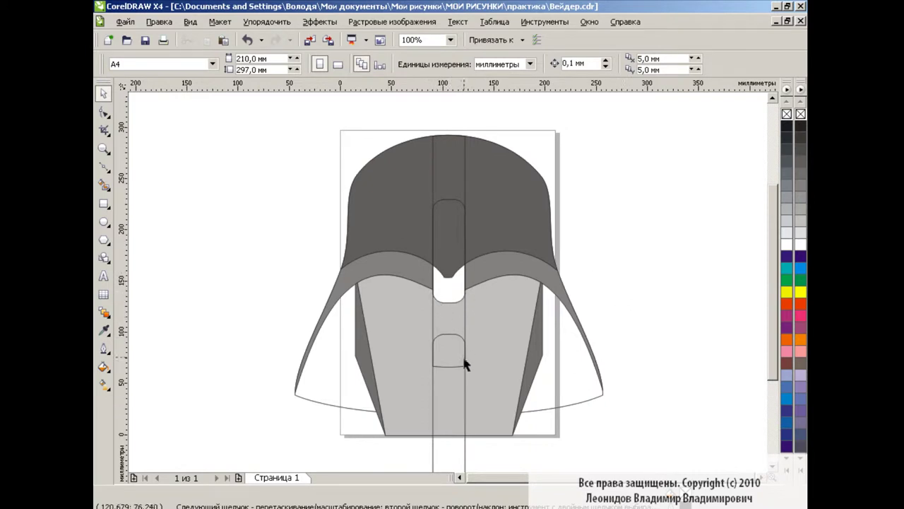
Smart Fill the lower rounded nose area dark grey and remove the leftover strip outline.
{"action": "left_click", "coordinate": [104, 184]}
{"action": "left_click", "coordinate": [287, 64]}
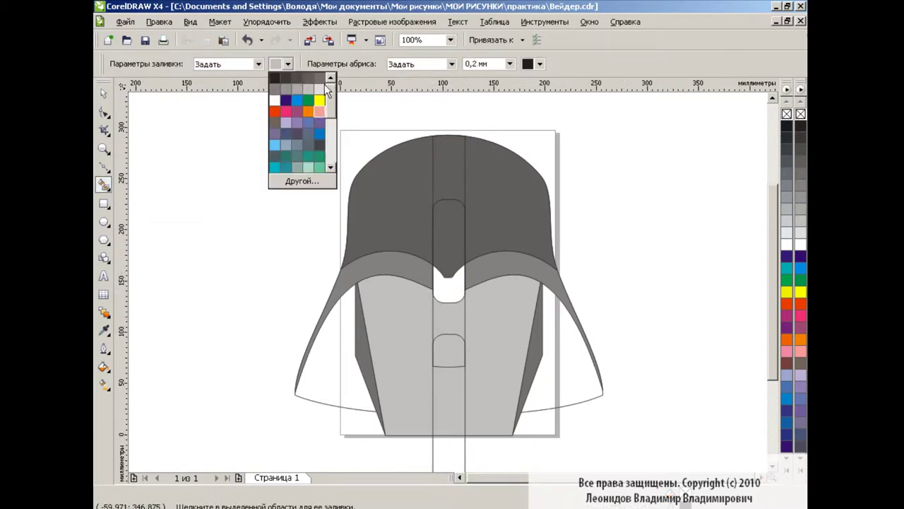
{"action": "left_click", "coordinate": [324, 84]}
{"action": "left_click", "coordinate": [449, 319]}
{"action": "left_click", "coordinate": [288, 64]}
{"action": "left_click", "coordinate": [277, 79]}
{"action": "left_click", "coordinate": [447, 340]}
{"action": "key", "text": "space"}
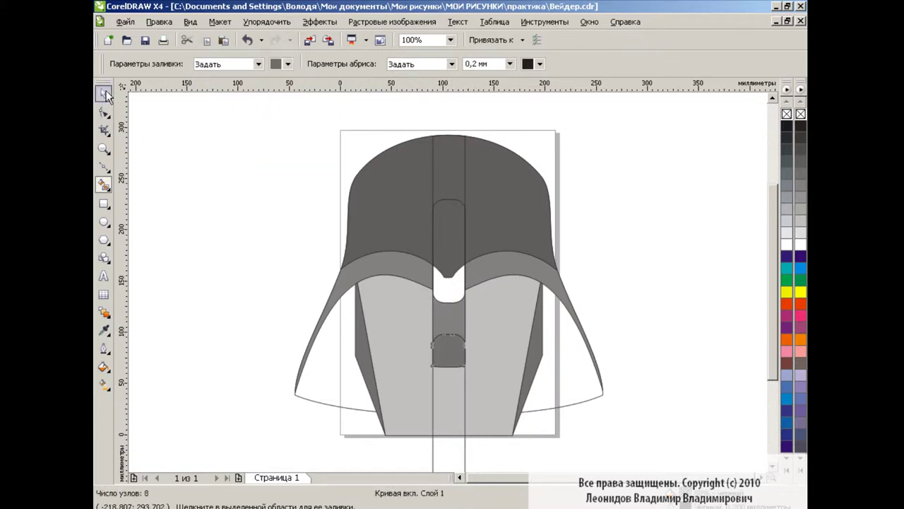
{"action": "key", "text": "Escape"}
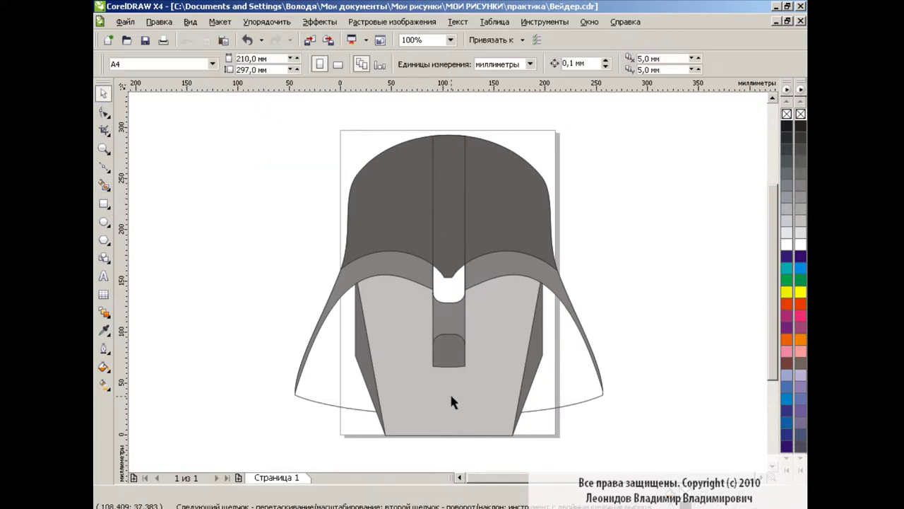
At 400% zoom, delete a top node of the nose piece and raise its arc.
{"action": "left_click", "coordinate": [449, 349]}
{"action": "left_click", "coordinate": [450, 39]}
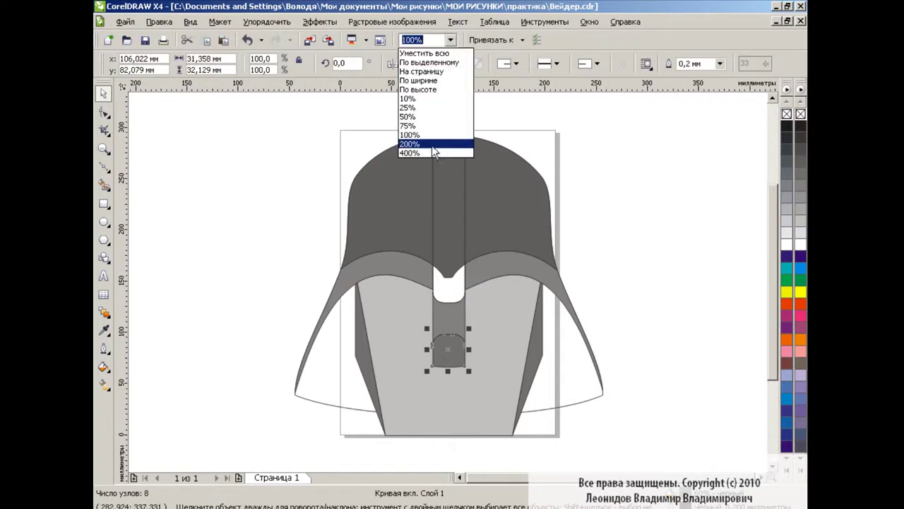
{"action": "left_click", "coordinate": [417, 145]}
{"action": "left_click", "coordinate": [104, 111]}
{"action": "double_click", "coordinate": [468, 239]}
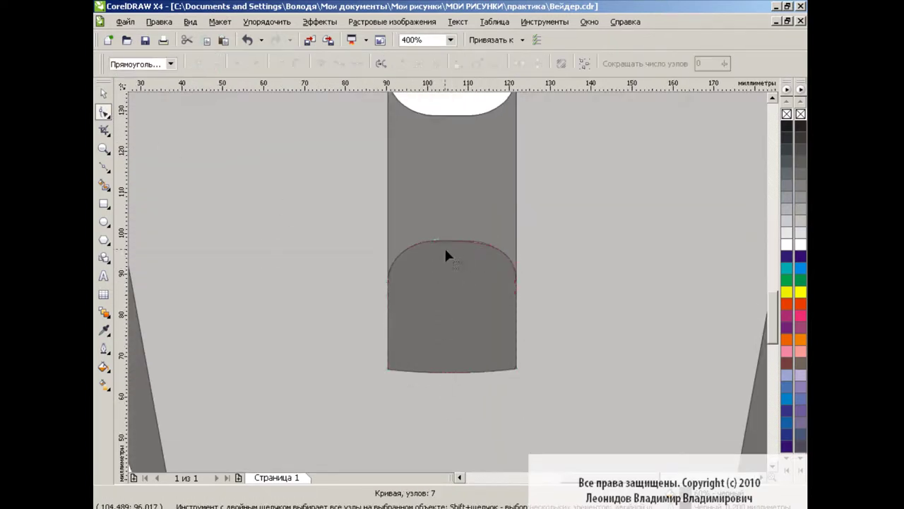
{"action": "left_click_drag", "start_coordinate": [451, 235], "coordinate": [451, 232]}
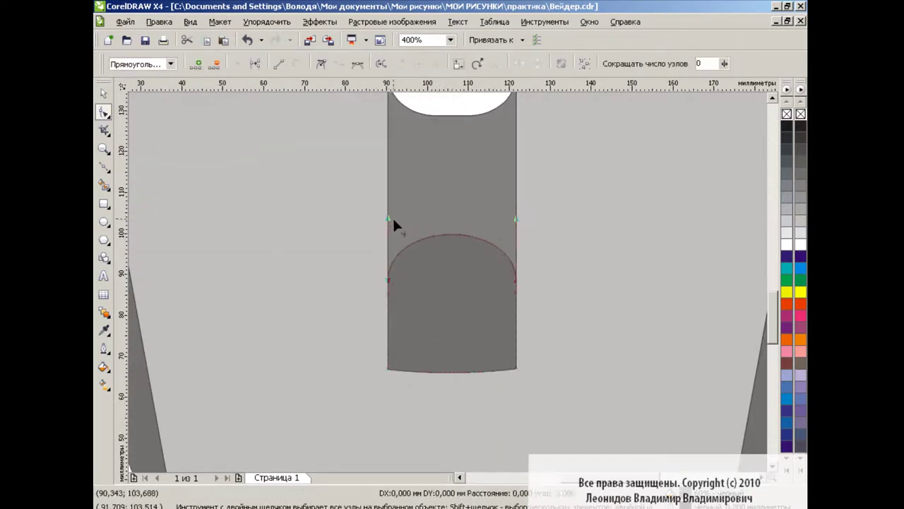
Pull both sides of the arch upward into a semicircle, then return to 100% zoom.
{"action": "left_click_drag", "start_coordinate": [355, 236], "coordinate": [558, 409]}
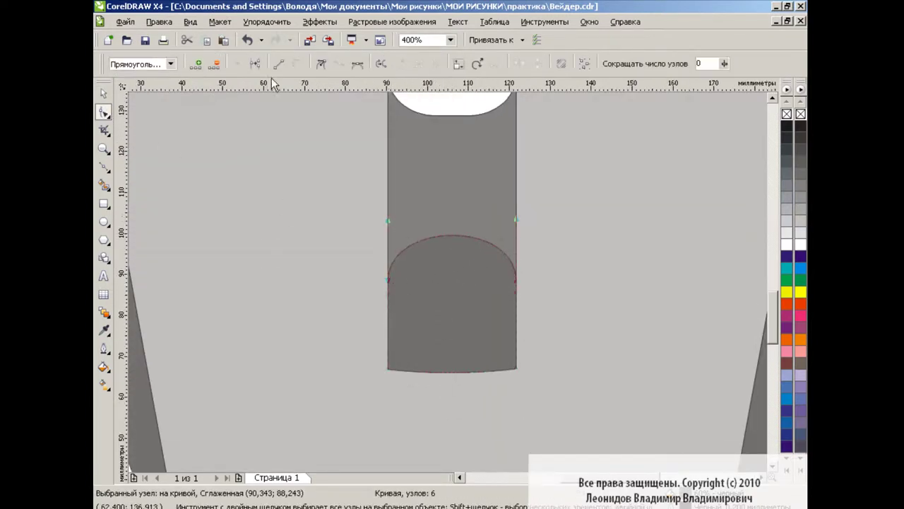
{"action": "left_click", "coordinate": [388, 275]}
{"action": "left_click_drag", "start_coordinate": [394, 211], "coordinate": [394, 210]}
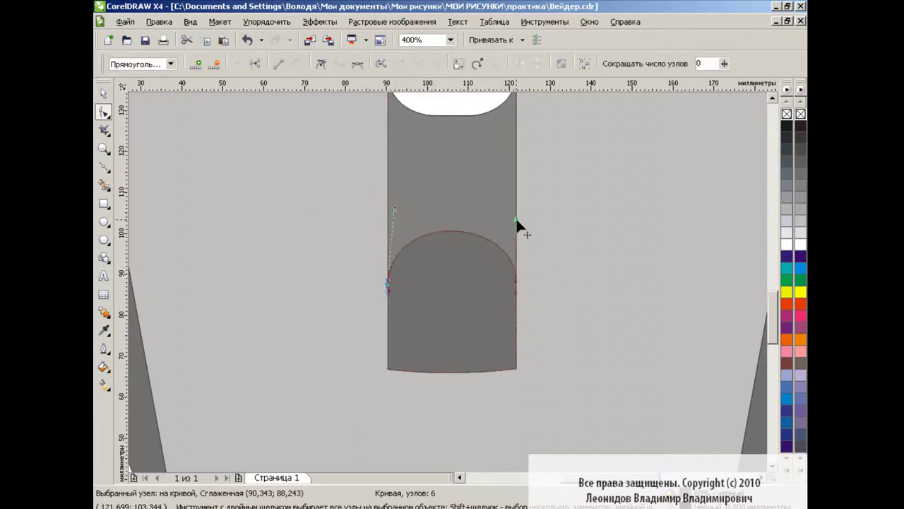
{"action": "left_click_drag", "start_coordinate": [515, 219], "coordinate": [509, 211]}
{"action": "left_click", "coordinate": [450, 39]}
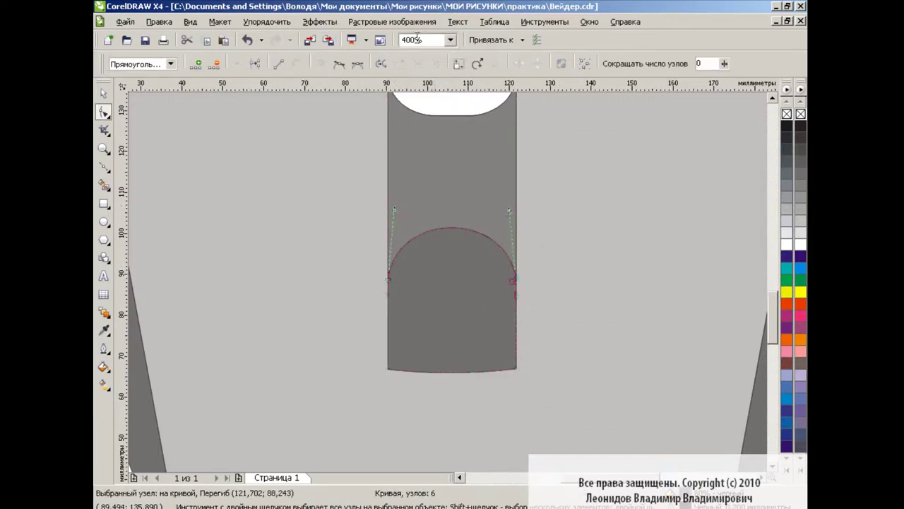
{"action": "left_click", "coordinate": [437, 133]}
{"action": "key", "text": "space"}
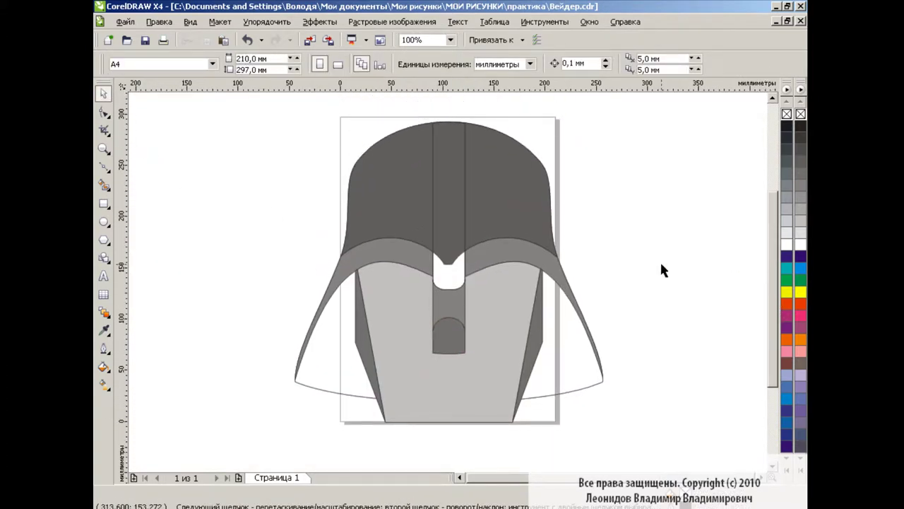
At 400% zoom, make a smaller inner copy of the arch stretched down to the bottom edge.
{"action": "left_click", "coordinate": [450, 40]}
{"action": "left_click", "coordinate": [437, 155]}
{"action": "left_click_drag", "start_coordinate": [768, 270], "coordinate": [770, 332]}
{"action": "left_click", "coordinate": [505, 230]}
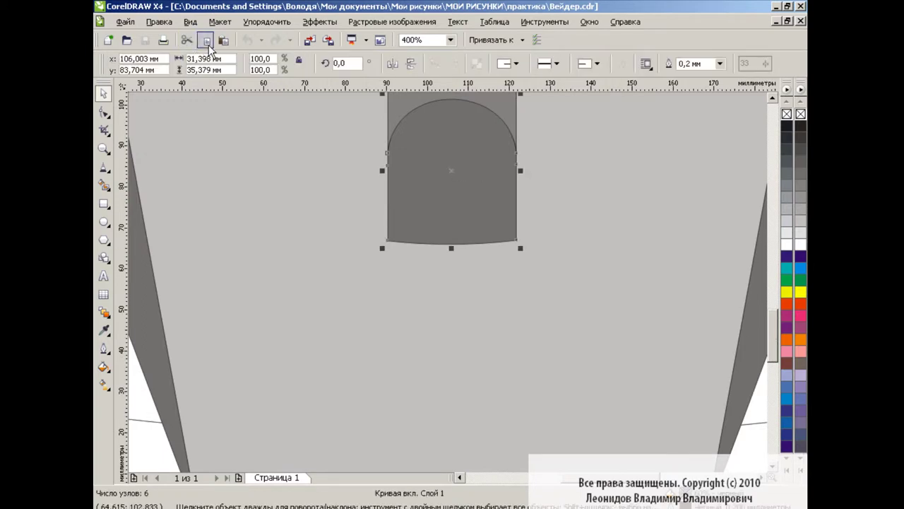
{"action": "left_click_drag", "start_coordinate": [521, 247], "coordinate": [510, 244]}
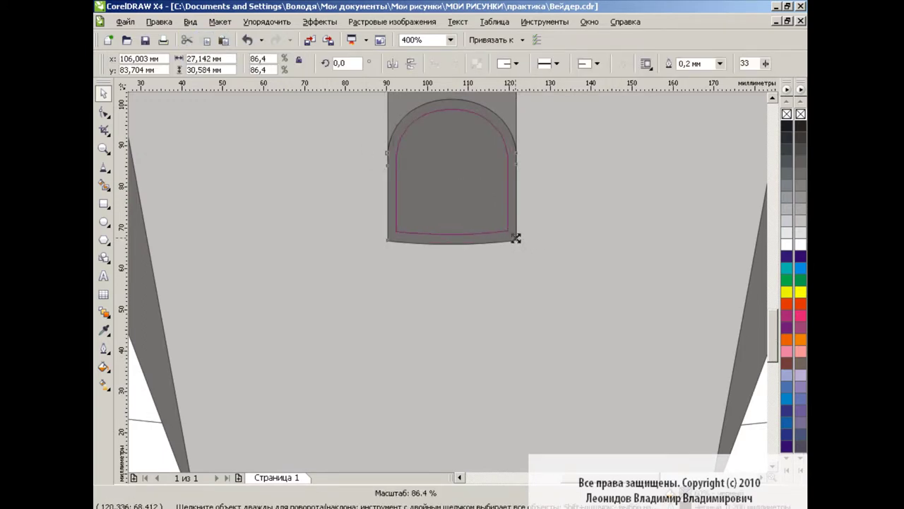
{"action": "left_click_drag", "start_coordinate": [451, 238], "coordinate": [447, 259]}
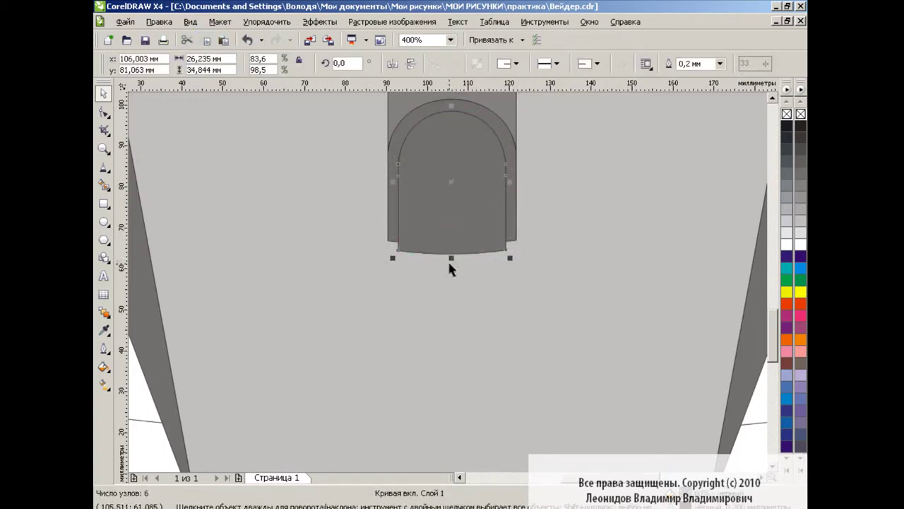
Draw a closed trapezoid with the Pen from the arch corners down past the helmet bottom.
{"action": "left_click", "coordinate": [110, 173]}
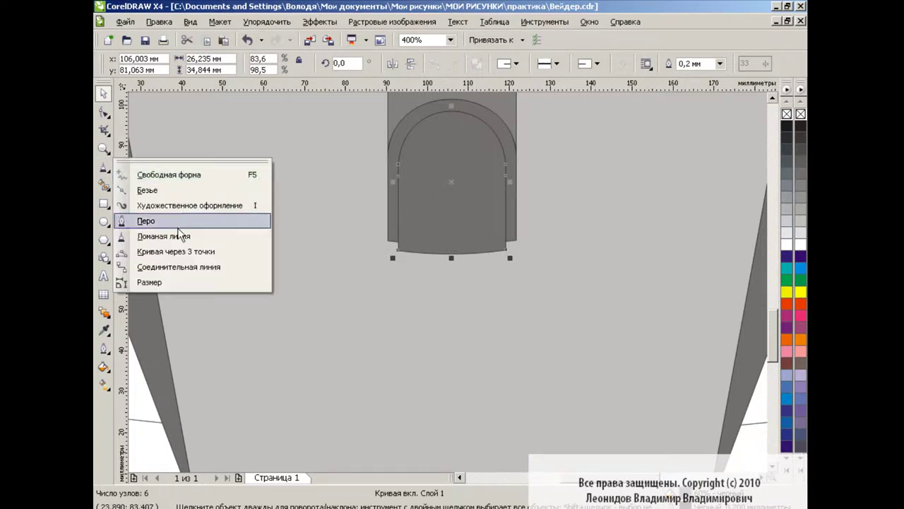
{"action": "left_click", "coordinate": [141, 219]}
{"action": "left_click_drag", "start_coordinate": [772, 314], "coordinate": [773, 349]}
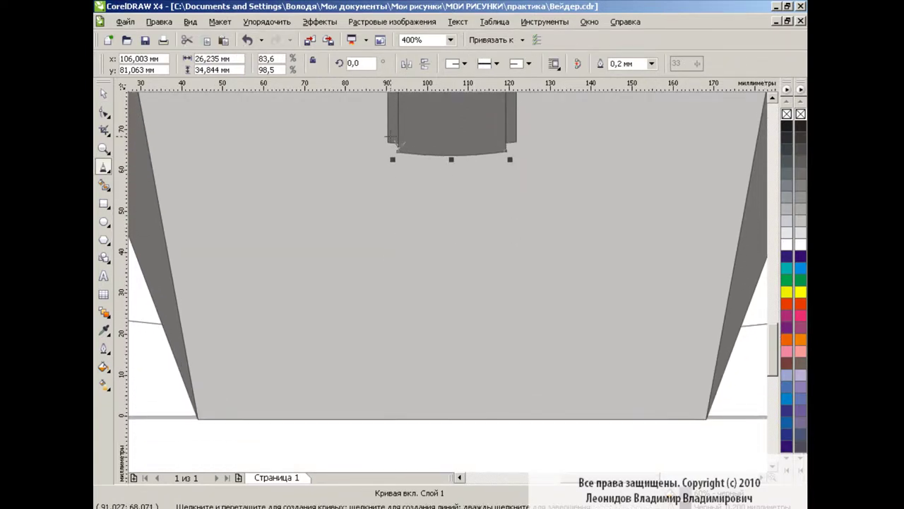
{"action": "left_click", "coordinate": [387, 144]}
{"action": "left_click", "coordinate": [197, 418]}
{"action": "left_click", "coordinate": [185, 438]}
{"action": "left_click", "coordinate": [740, 443]}
{"action": "left_click", "coordinate": [707, 418]}
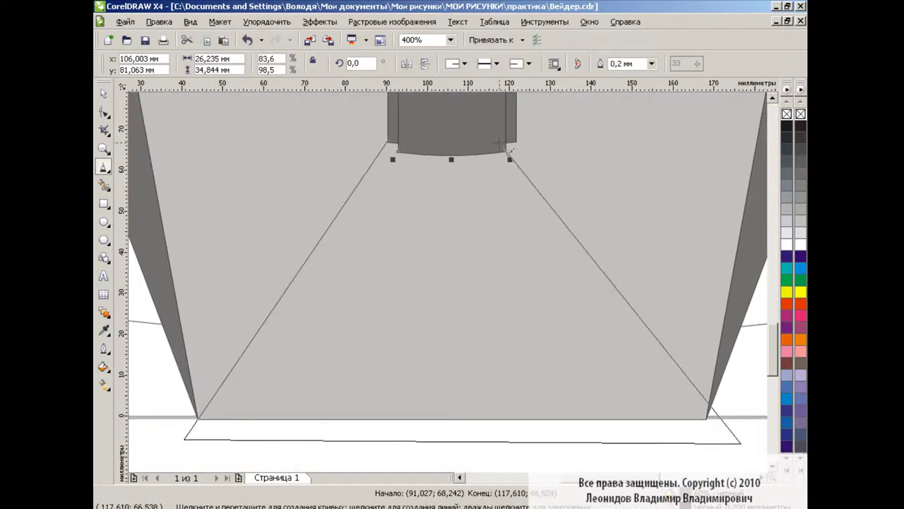
{"action": "left_click", "coordinate": [516, 141]}
{"action": "left_click", "coordinate": [387, 143]}
Nudge the trapezoid's bottom-right corner inward and inset a smaller copy with a lowered top edge.
{"action": "key", "text": "F10"}
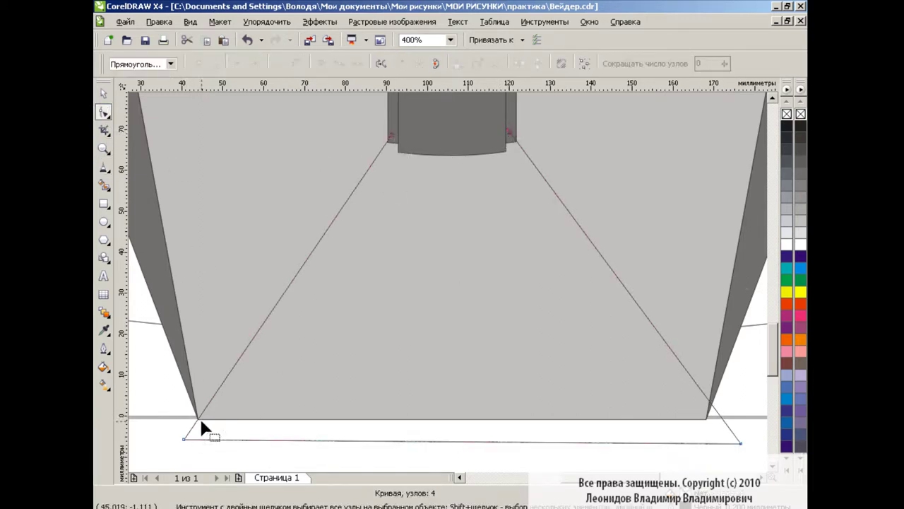
{"action": "left_click_drag", "start_coordinate": [740, 443], "coordinate": [722, 443]}
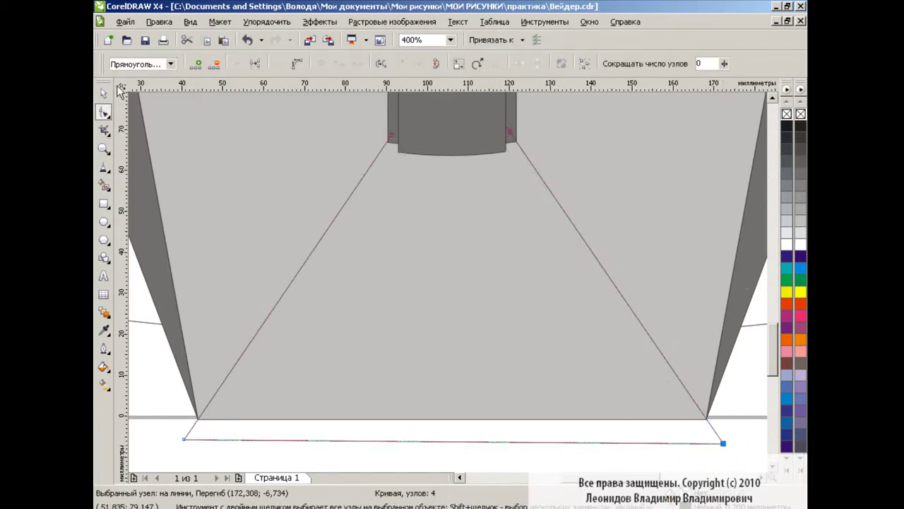
{"action": "key", "text": "space"}
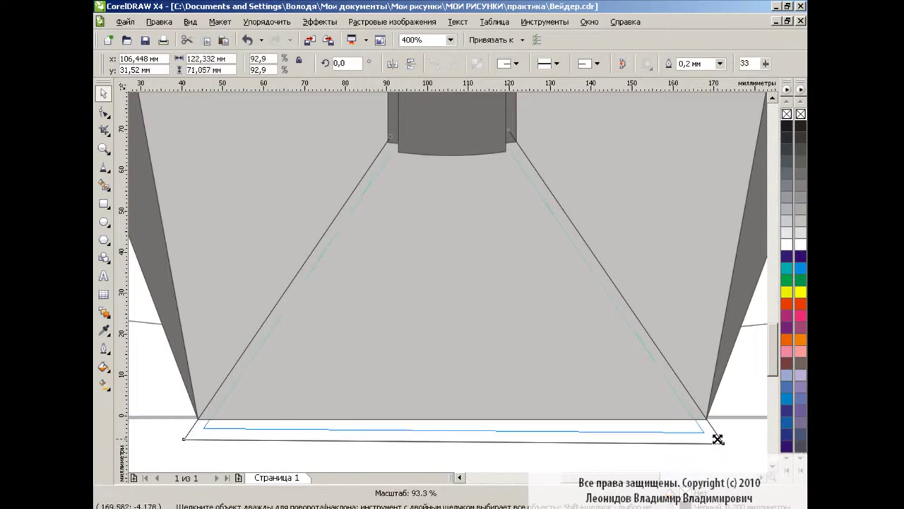
{"action": "left_click_drag", "start_coordinate": [727, 449], "coordinate": [717, 436]}
{"action": "key", "text": "F10"}
{"action": "left_click", "coordinate": [403, 137]}
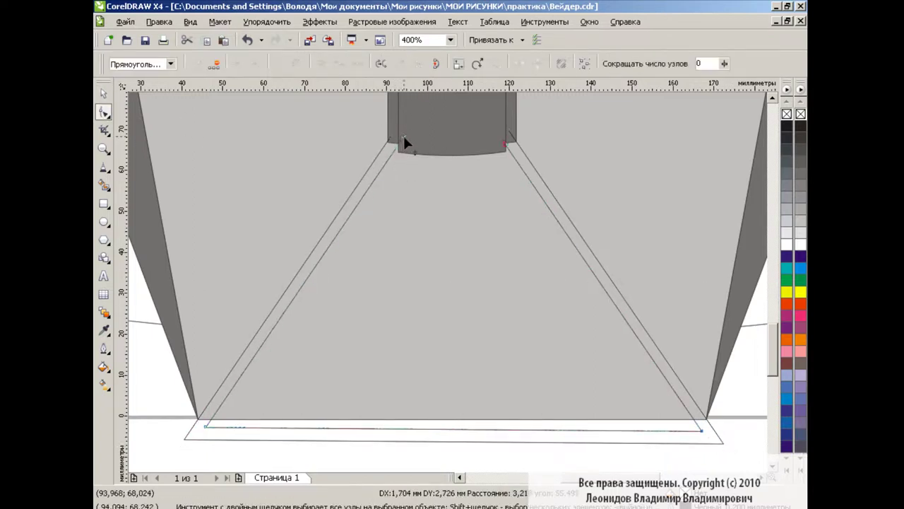
{"action": "left_click", "coordinate": [503, 140]}
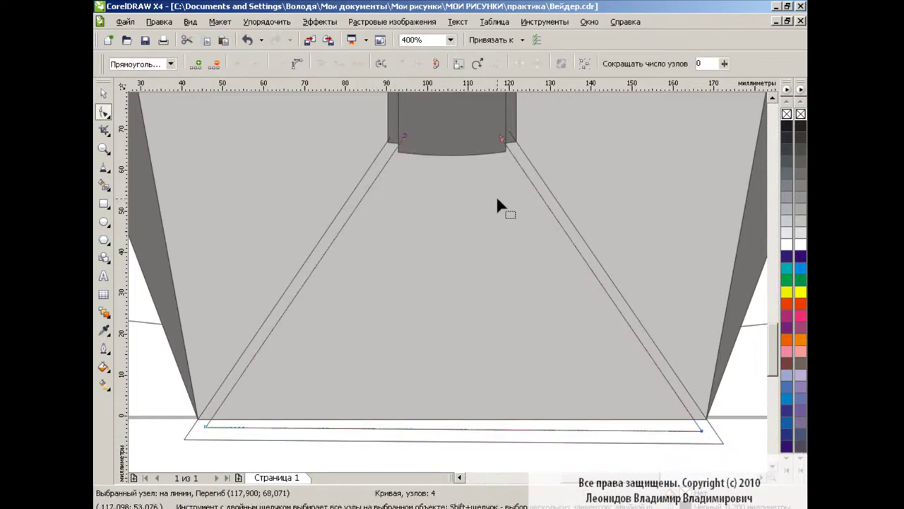
{"action": "key", "text": "space"}
{"action": "left_click_drag", "start_coordinate": [452, 134], "coordinate": [450, 153]}
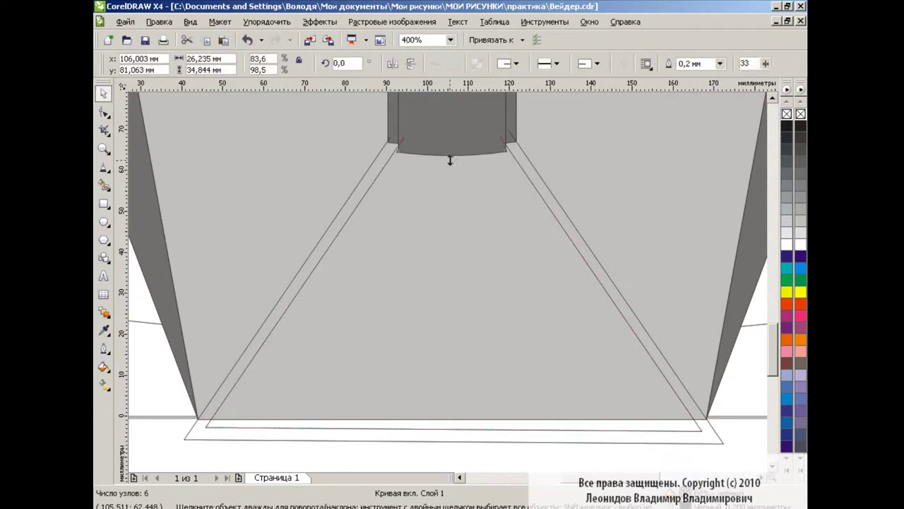
{"action": "scroll", "coordinate": [775, 331], "scroll_direction": "up", "scroll_amount": 1}
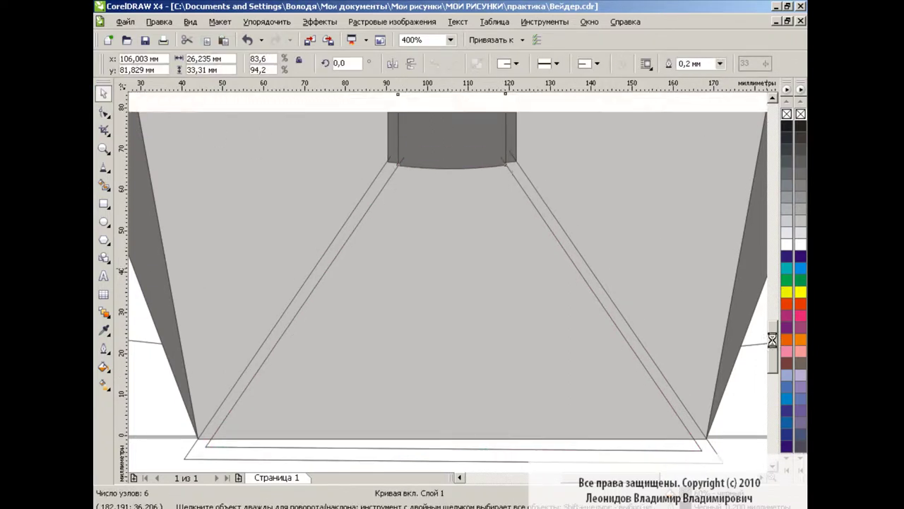
Smart Fill both diagonal strips dark grey and weld them with the arch into one shape.
{"action": "left_click", "coordinate": [104, 184]}
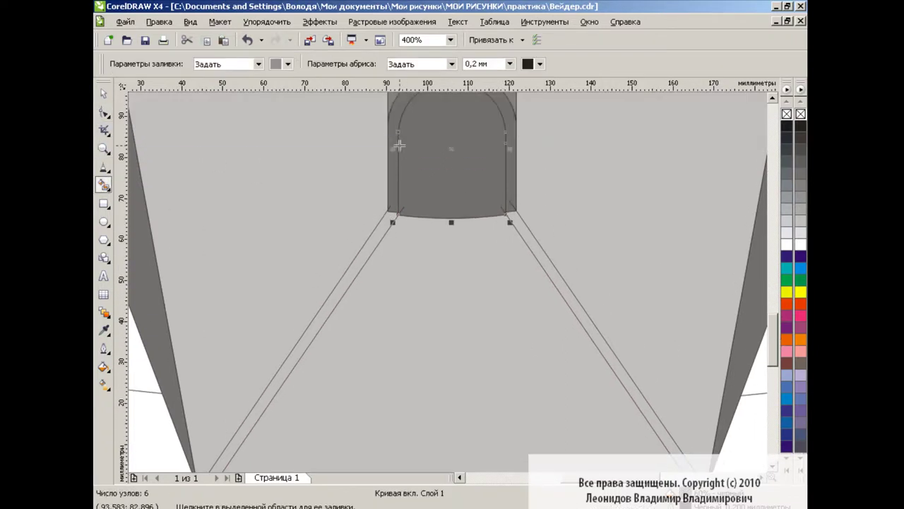
{"action": "left_click", "coordinate": [612, 303]}
{"action": "scroll", "coordinate": [772, 353], "scroll_direction": "down", "scroll_amount": 1}
{"action": "left_click", "coordinate": [361, 225]}
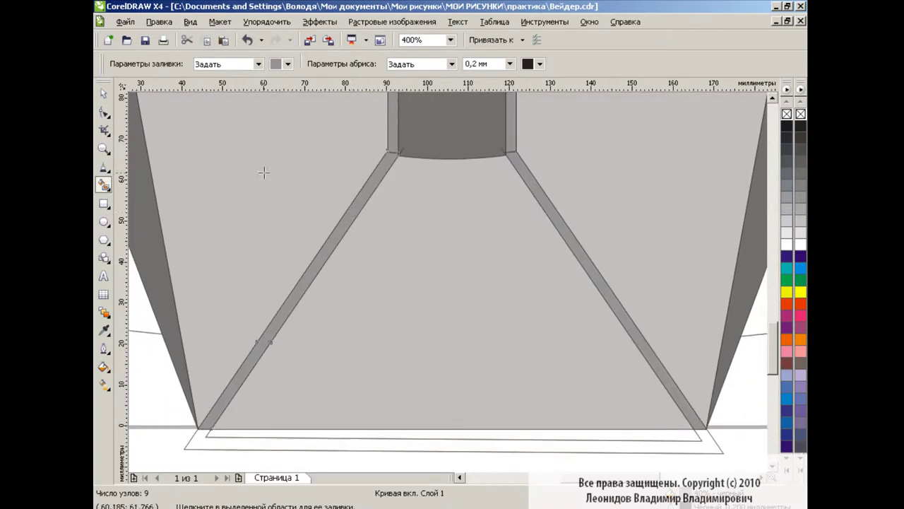
{"action": "key", "text": "space"}
{"action": "left_click", "coordinate": [262, 171]}
{"action": "scroll", "coordinate": [390, 172], "scroll_direction": "up", "scroll_amount": 3}
{"action": "left_click", "coordinate": [389, 171], "text": "shift"}
{"action": "left_click", "coordinate": [518, 64]}
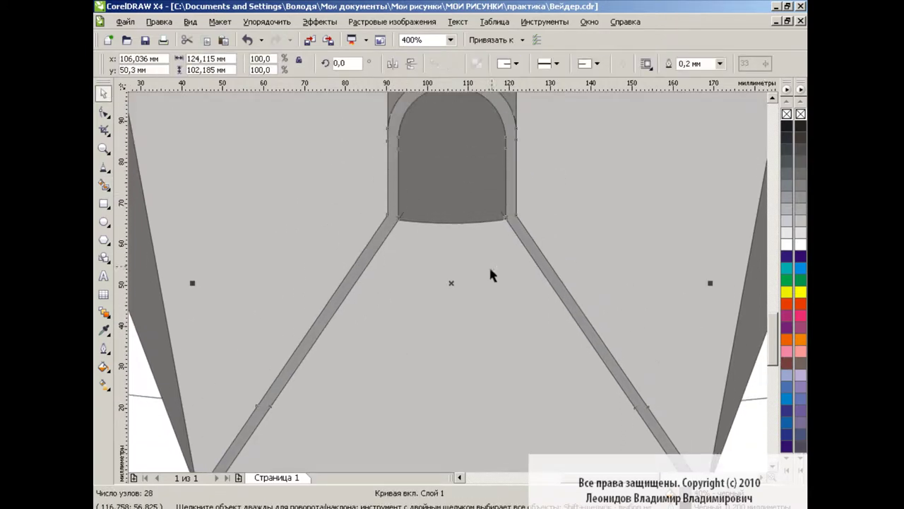
{"action": "scroll", "coordinate": [495, 212], "scroll_direction": "down", "scroll_amount": 3}
{"action": "key", "text": "Escape"}
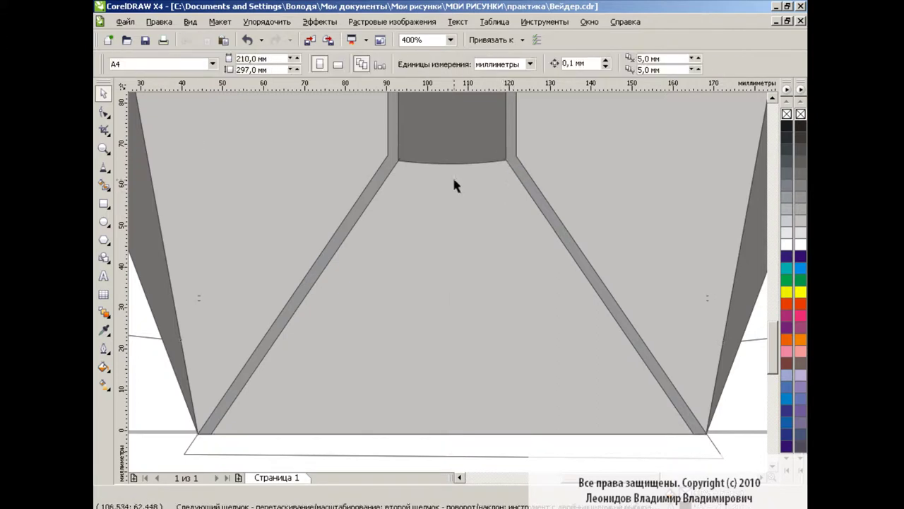
{"action": "scroll", "coordinate": [770, 357], "scroll_direction": "down", "scroll_amount": 1}
Draw a line along the helmet bottom, fill that strip, and combine it into the frame.
{"action": "left_click", "coordinate": [104, 167]}
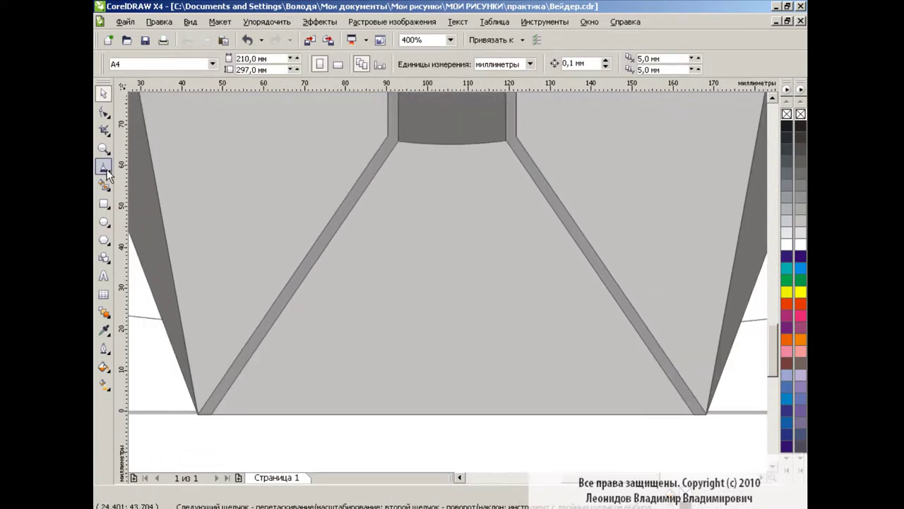
{"action": "left_click", "coordinate": [213, 405]}
{"action": "left_click", "coordinate": [693, 404]}
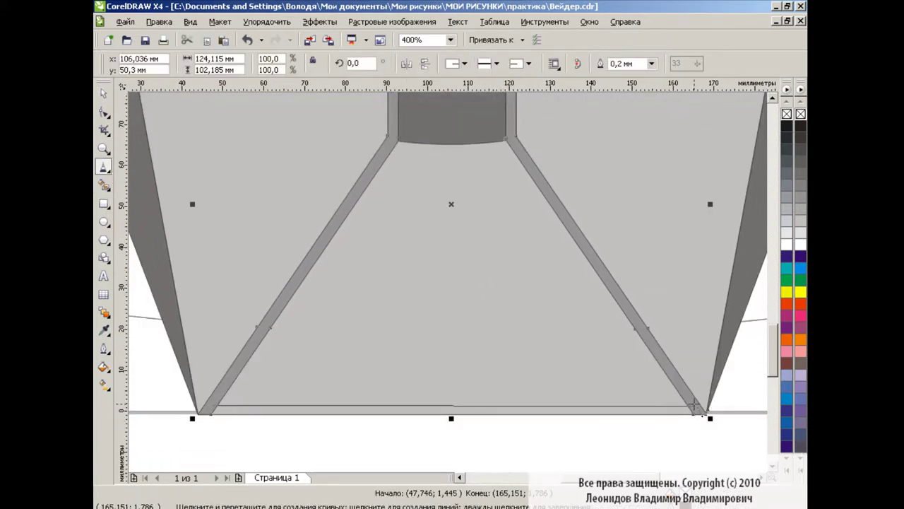
{"action": "double_click", "coordinate": [696, 405]}
{"action": "left_click", "coordinate": [104, 185]}
{"action": "left_click", "coordinate": [438, 410]}
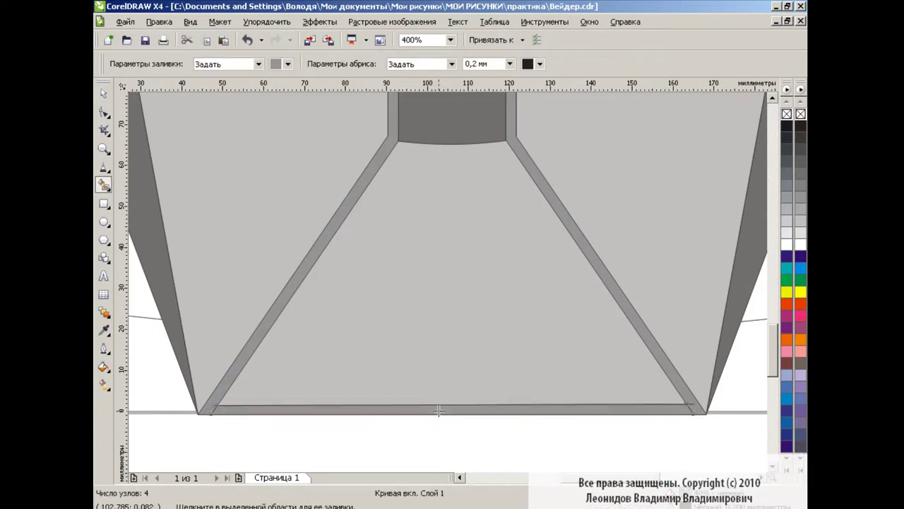
{"action": "key", "text": "space"}
{"action": "left_click", "coordinate": [218, 373], "text": "shift"}
{"action": "key", "text": "ctrl+l"}
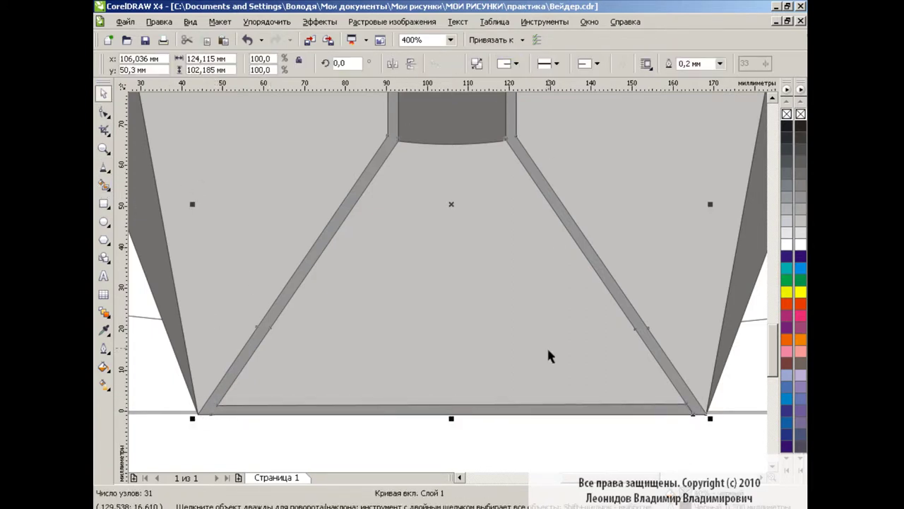
{"action": "key", "text": "Escape"}
Smart Fill the trapezoid between the slanted bands dark grey.
{"action": "left_click", "coordinate": [706, 436]}
{"action": "key", "text": "Escape"}
{"action": "left_click_drag", "start_coordinate": [769, 363], "coordinate": [767, 353]}
{"action": "left_click", "coordinate": [337, 266]}
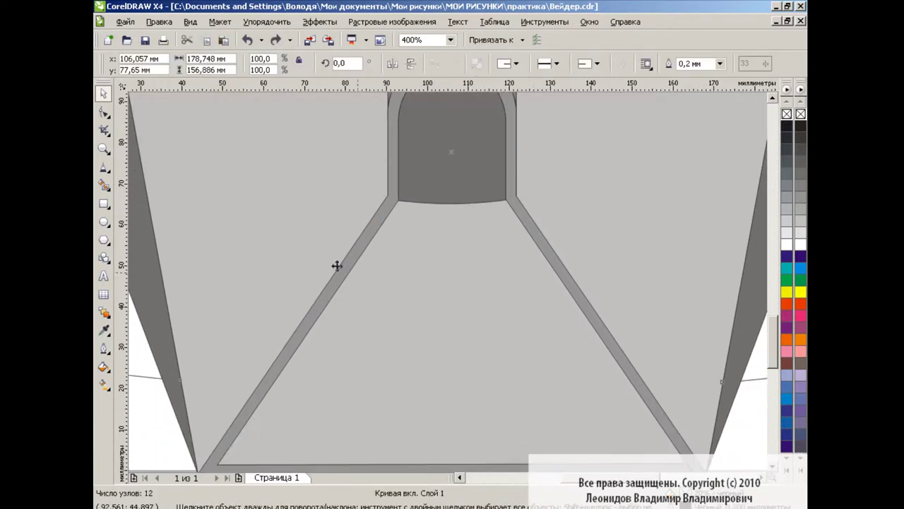
{"action": "left_click", "coordinate": [104, 183]}
{"action": "left_click", "coordinate": [288, 63]}
{"action": "left_click", "coordinate": [286, 92]}
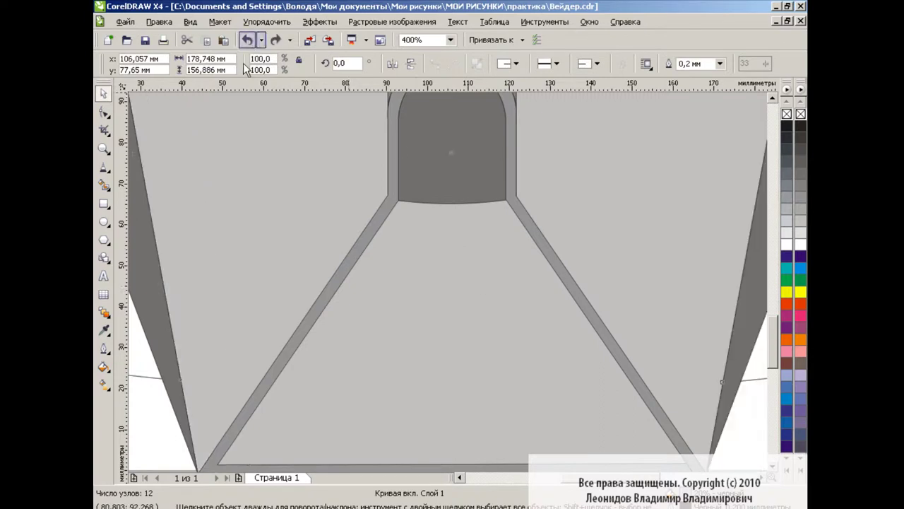
{"action": "left_click", "coordinate": [469, 288]}
{"action": "left_click", "coordinate": [104, 94]}
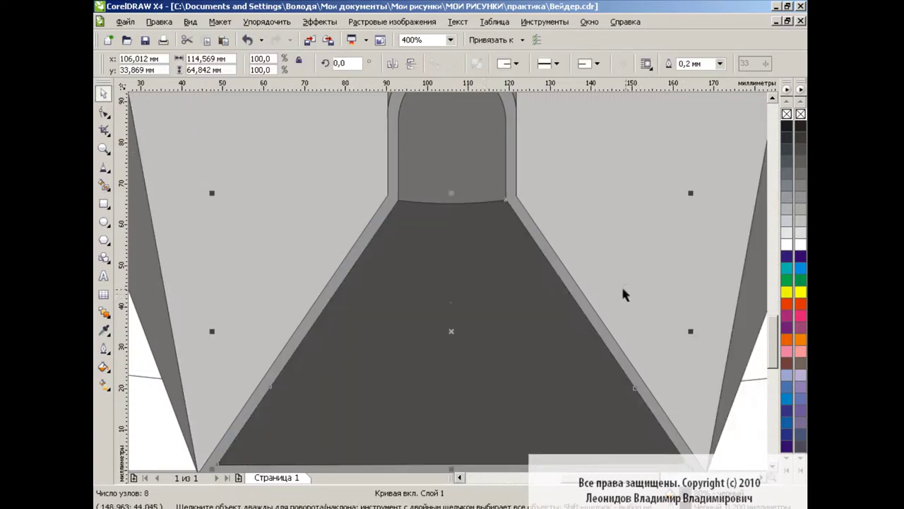
Zoom out to check the whole helmet, then zoom back in on the mouth plate.
{"action": "left_click", "coordinate": [450, 40]}
{"action": "left_click", "coordinate": [417, 84]}
{"action": "left_click", "coordinate": [756, 306]}
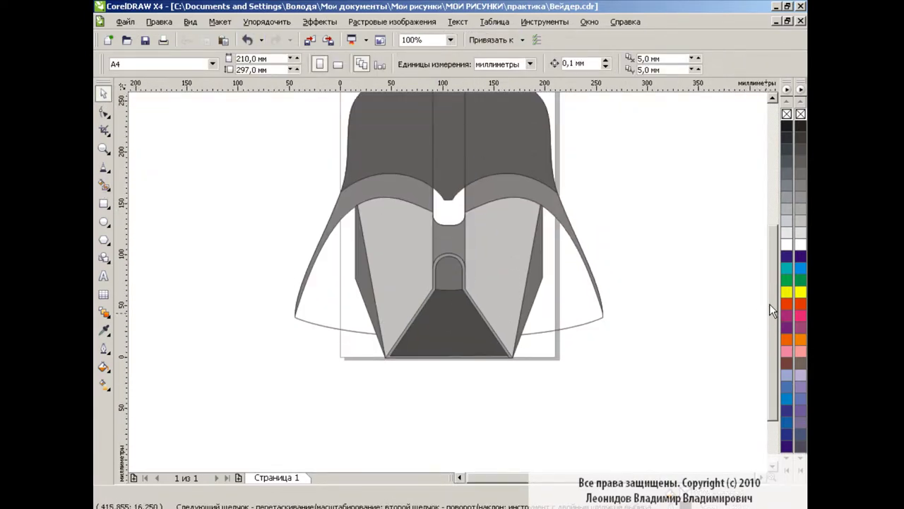
{"action": "left_click", "coordinate": [450, 39]}
{"action": "left_click", "coordinate": [417, 133]}
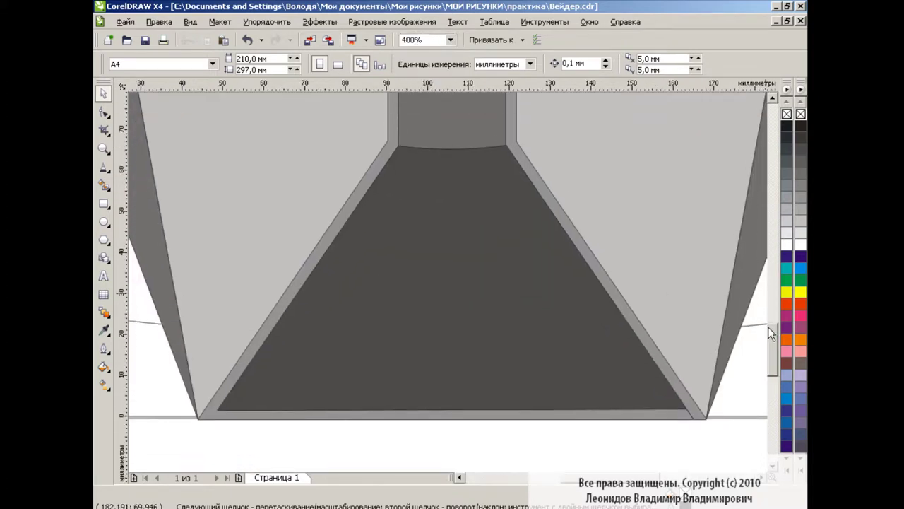
{"action": "left_click", "coordinate": [103, 221]}
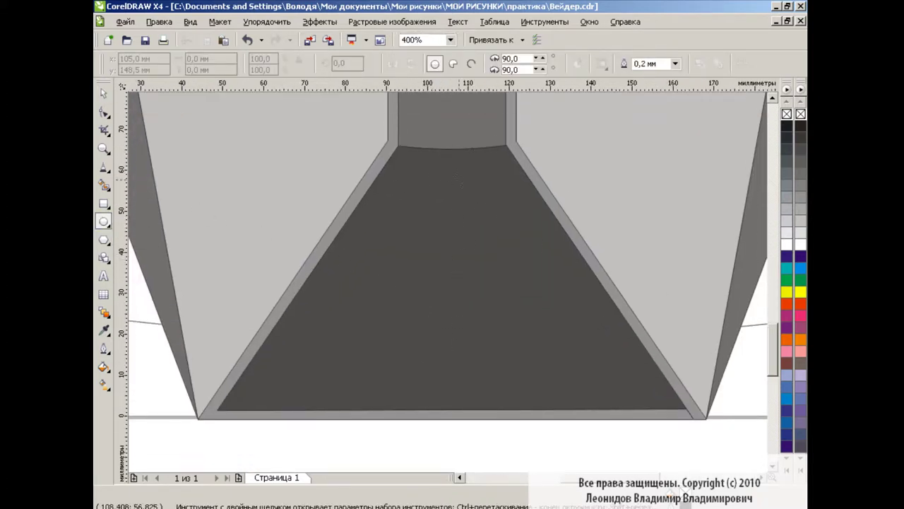
Draw a small black circle and blend it down the plate with 5 steps.
{"action": "mouse_move", "coordinate": [439, 162]}
{"action": "left_mouse_down"}
{"action": "mouse_move", "coordinate": [463, 186]}
{"action": "mouse_move", "coordinate": [450, 394]}
{"action": "left_mouse_up"}
{"action": "key", "text": "space"}
{"action": "left_click", "coordinate": [801, 126]}
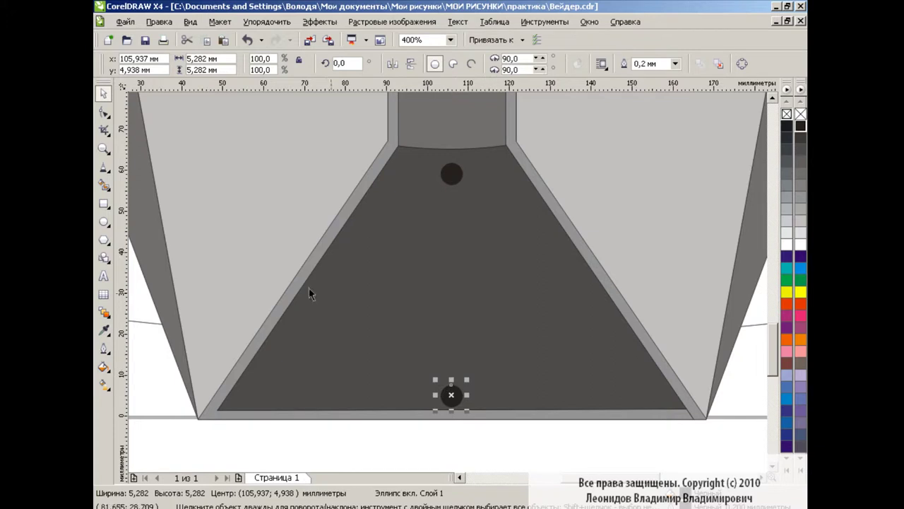
{"action": "left_click", "coordinate": [103, 311]}
{"action": "left_click_drag", "start_coordinate": [455, 173], "coordinate": [450, 394]}
{"action": "double_click", "coordinate": [435, 58]}
{"action": "type", "text": "10"}
{"action": "key", "text": "Return"}
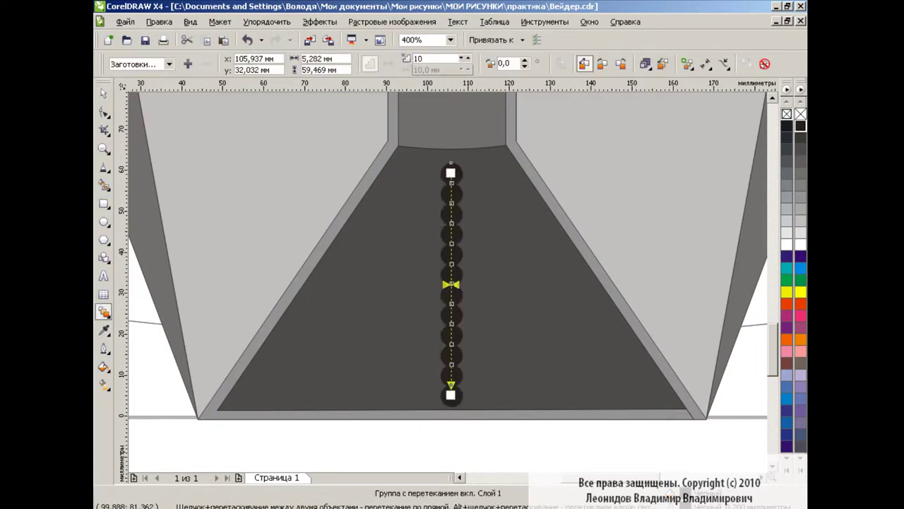
{"action": "double_click", "coordinate": [435, 58]}
{"action": "type", "text": "5"}
{"action": "key", "text": "Return"}
Duplicate the circle column and drag the copy sideways beside the original.
{"action": "left_click", "coordinate": [104, 93]}
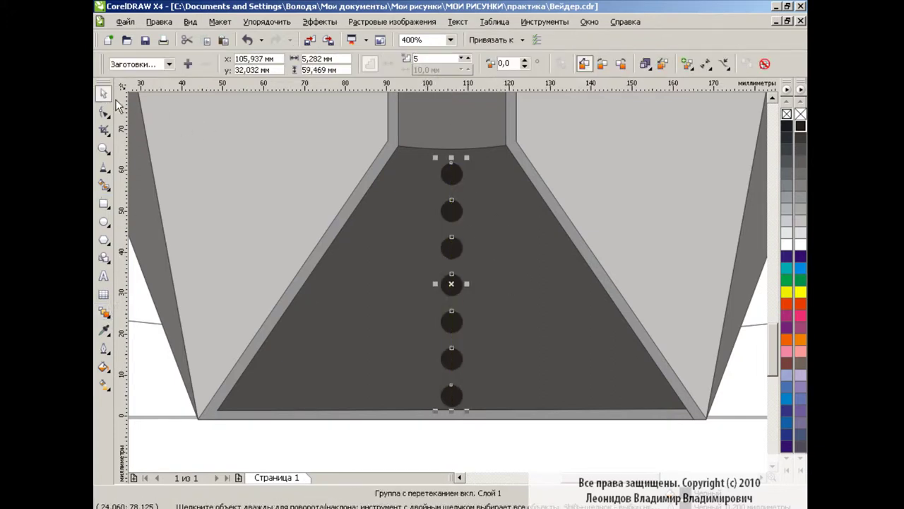
{"action": "left_click", "coordinate": [452, 286]}
{"action": "left_click", "coordinate": [209, 44]}
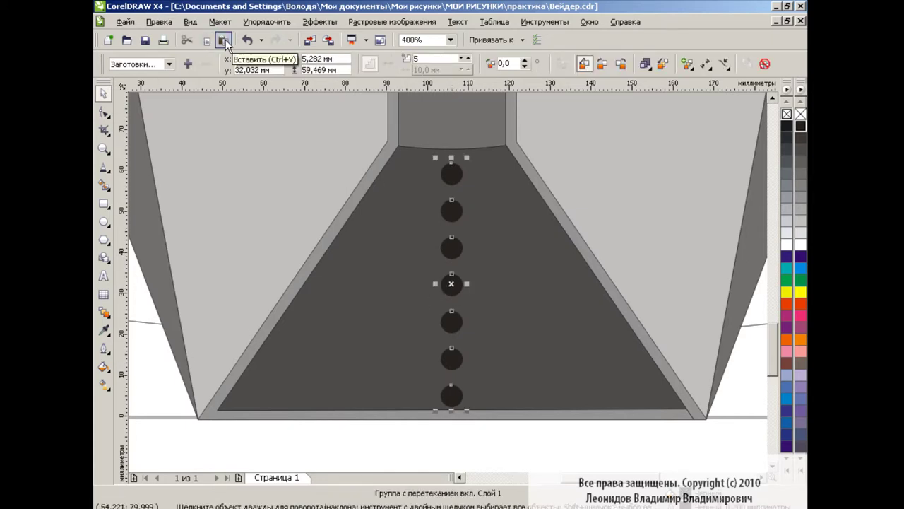
{"action": "mouse_move", "coordinate": [451, 283]}
{"action": "left_mouse_down"}
{"action": "mouse_move", "coordinate": [496, 301]}
{"action": "mouse_move", "coordinate": [405, 301]}
{"action": "left_mouse_up"}
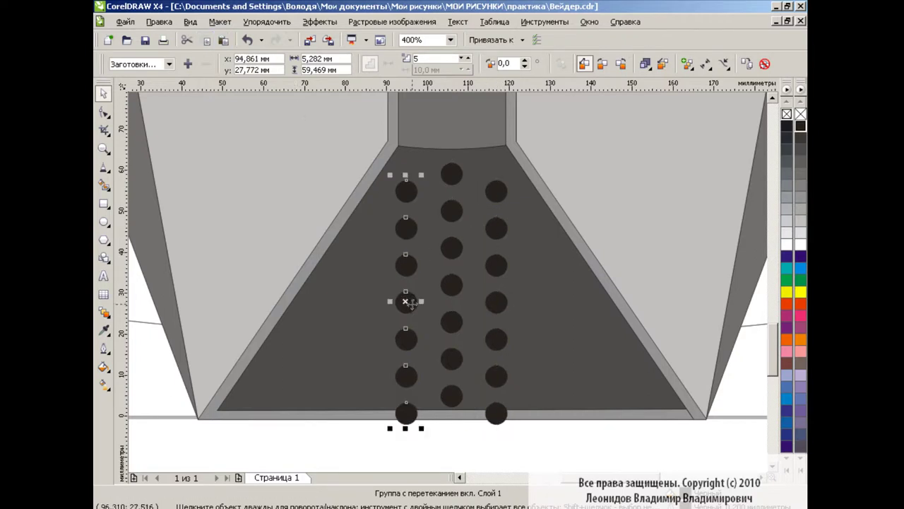
Copy the circle columns leftward to form staggered columns across the left of the grille.
{"action": "left_click", "coordinate": [453, 221]}
{"action": "left_click_drag", "start_coordinate": [452, 283], "coordinate": [360, 284]}
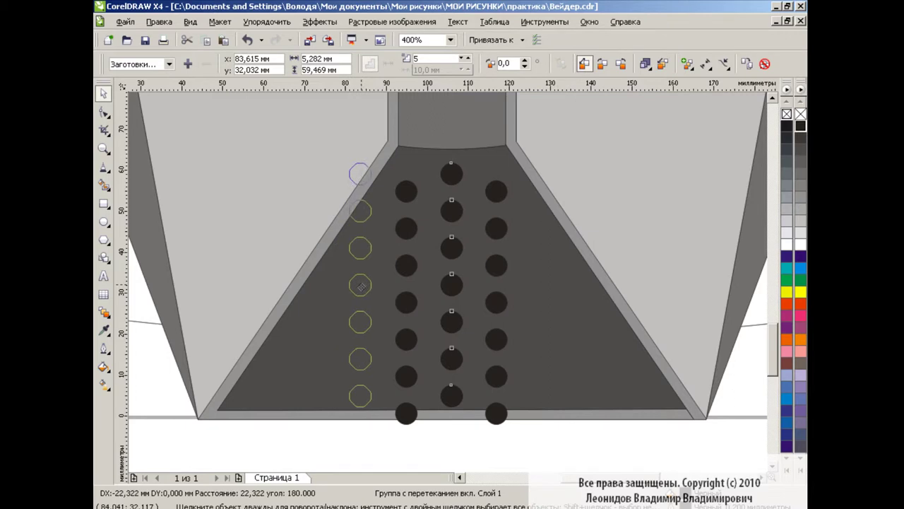
{"action": "left_click", "coordinate": [407, 301]}
{"action": "left_click_drag", "start_coordinate": [407, 302], "coordinate": [309, 300]}
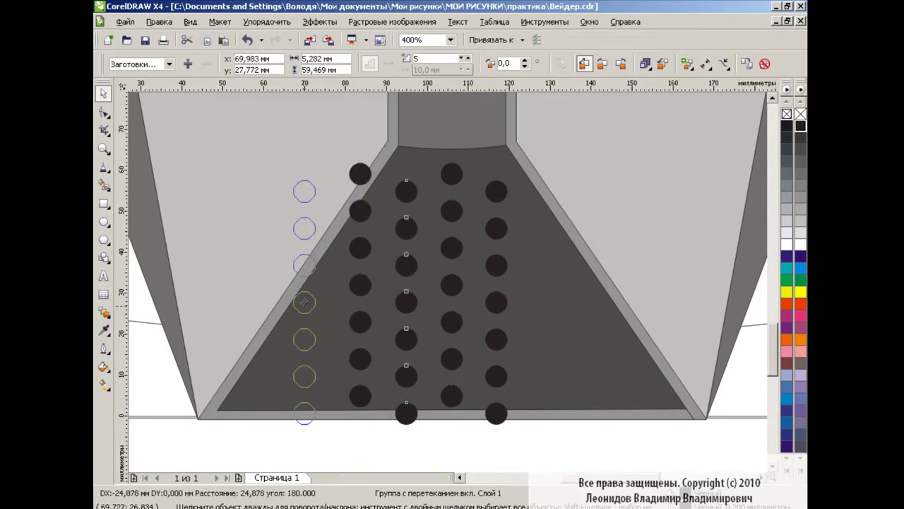
{"action": "left_click", "coordinate": [354, 302]}
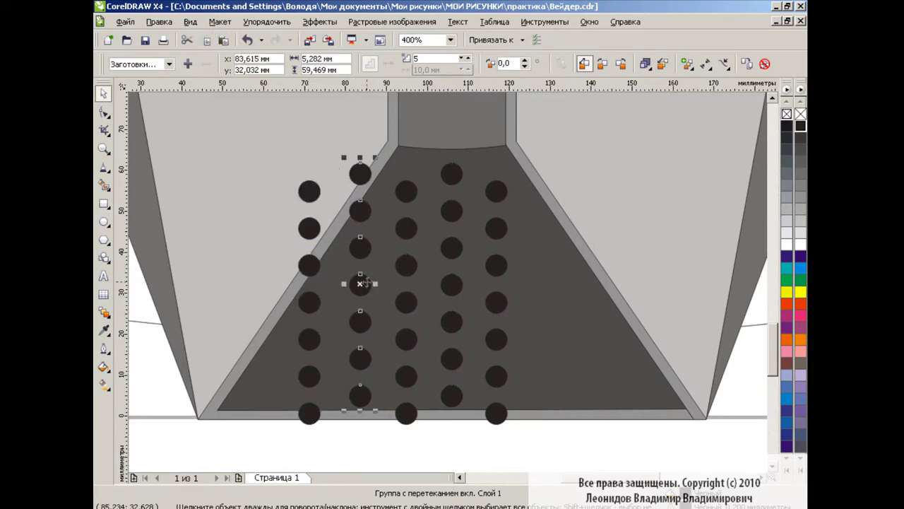
{"action": "left_click_drag", "start_coordinate": [361, 284], "coordinate": [261, 284]}
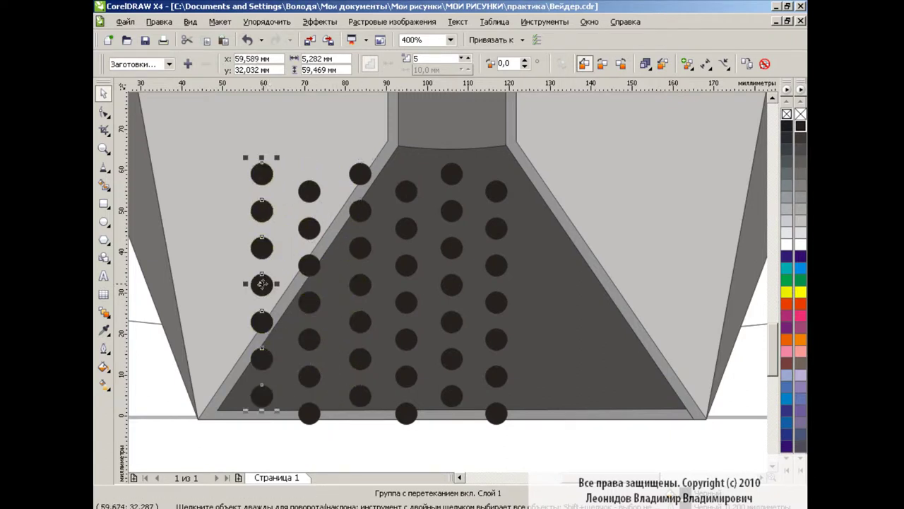
{"action": "left_click", "coordinate": [392, 457]}
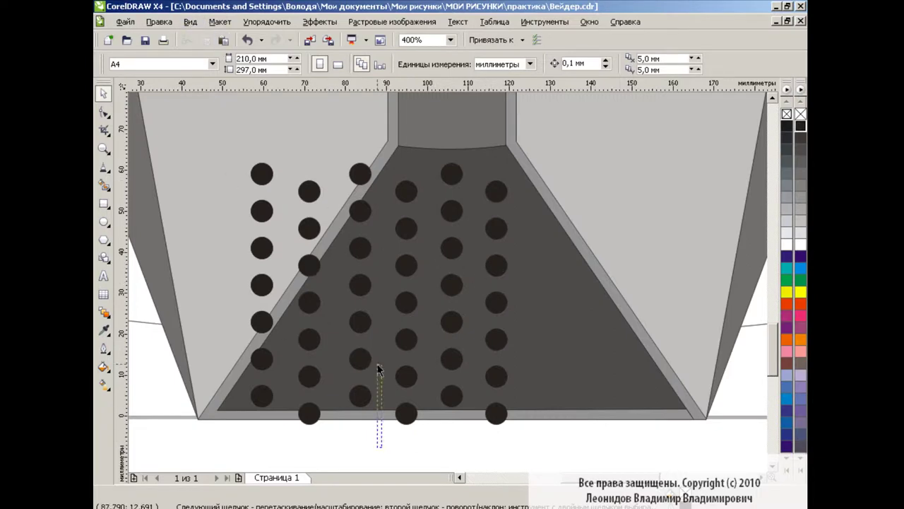
Duplicate the three left circle columns onto the right side and nudge them slightly right.
{"action": "left_click_drag", "start_coordinate": [377, 369], "coordinate": [219, 190]}
{"action": "left_click_drag", "start_coordinate": [309, 293], "coordinate": [562, 296]}
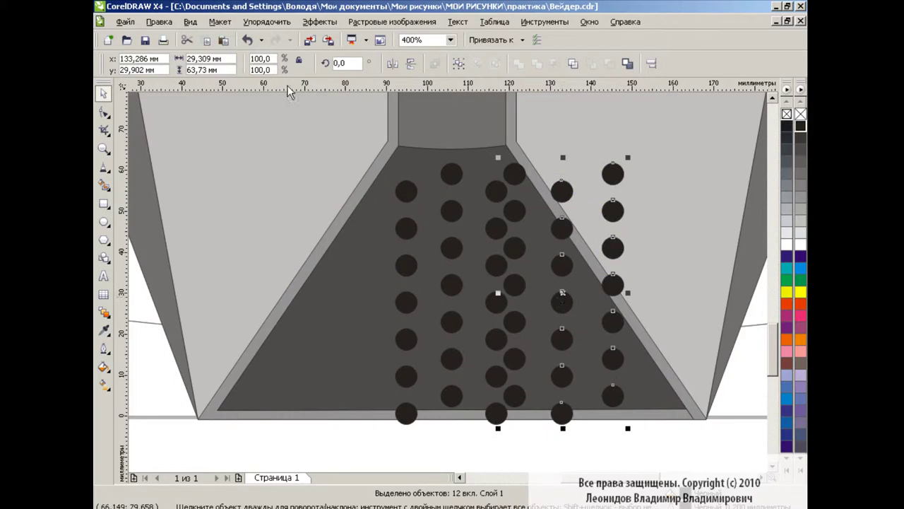
{"action": "key", "text": "ctrl+z"}
{"action": "left_click_drag", "start_coordinate": [309, 295], "coordinate": [569, 299]}
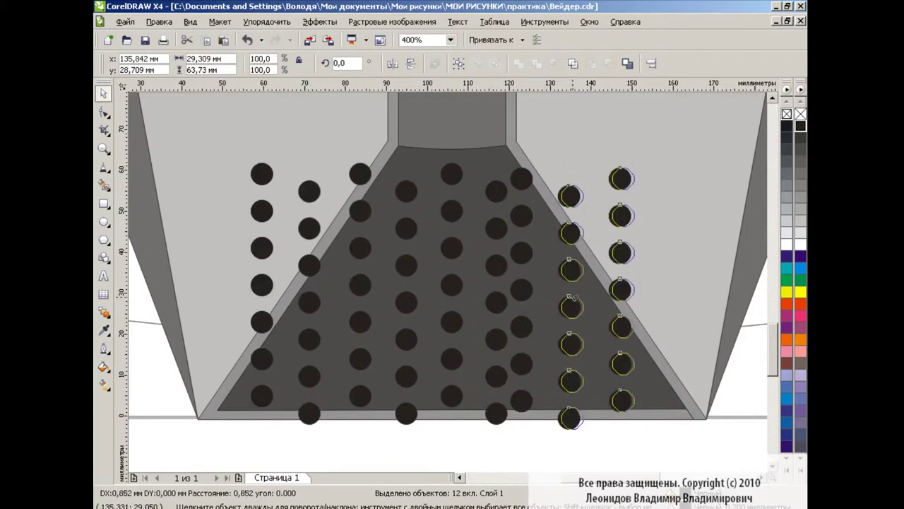
{"action": "key", "text": "Escape"}
{"action": "left_click", "coordinate": [569, 306]}
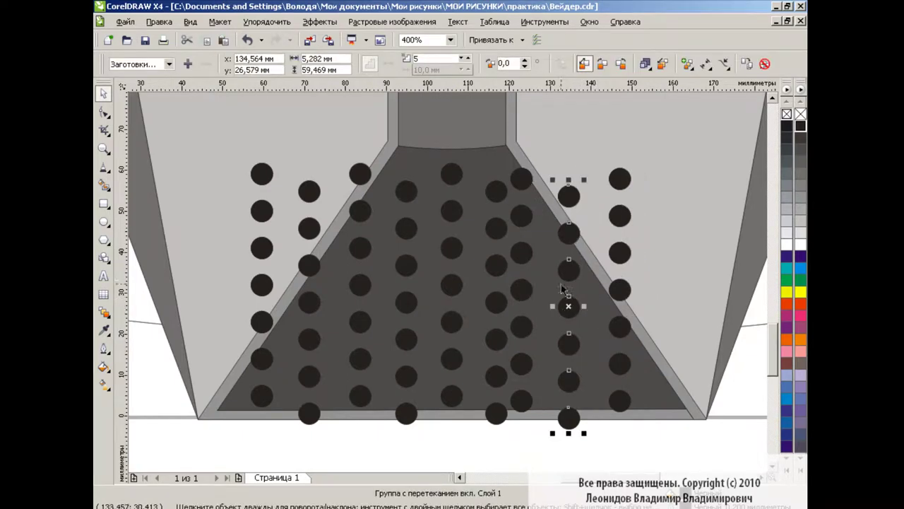
{"action": "left_click_drag", "start_coordinate": [569, 297], "coordinate": [582, 297]}
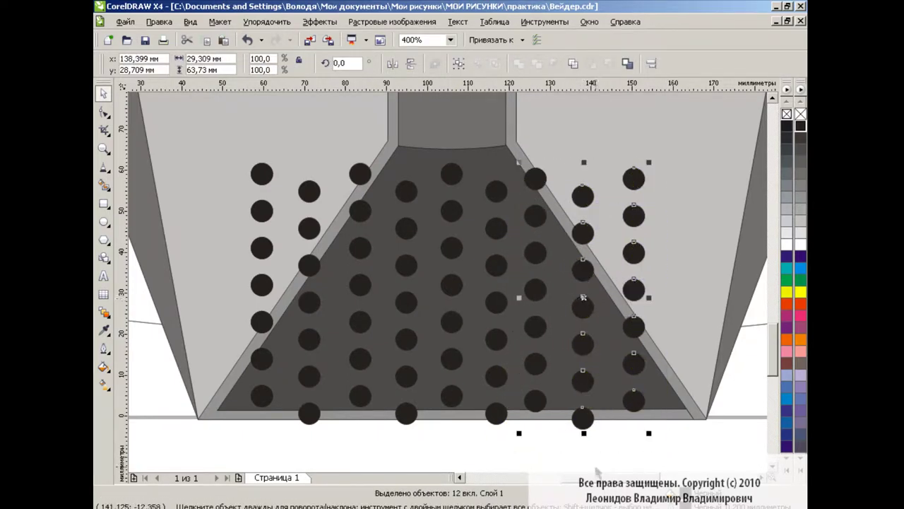
Select all the circles and apply Ungroup All.
{"action": "key", "text": "Escape"}
{"action": "scroll", "coordinate": [205, 115], "scroll_direction": "up", "scroll_amount": 1}
{"action": "left_click_drag", "start_coordinate": [206, 115], "coordinate": [678, 459]}
{"action": "left_click", "coordinate": [266, 21]}
Delete the stray circles outside the mouth plate, including the bottom row below it.
{"action": "key", "text": "Escape"}
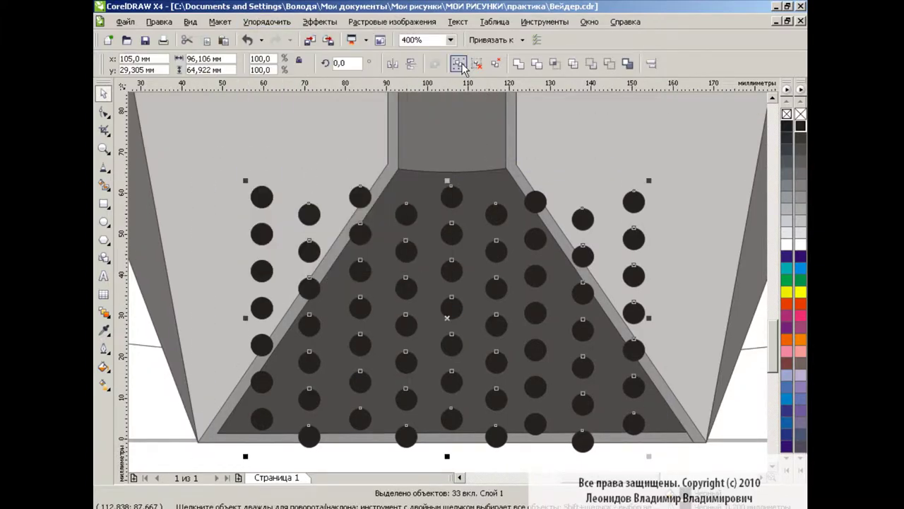
{"action": "left_click", "coordinate": [632, 202]}
{"action": "key", "text": "Delete"}
{"action": "left_click", "coordinate": [633, 275]}
{"action": "key", "text": "Delete"}
{"action": "left_click", "coordinate": [583, 255]}
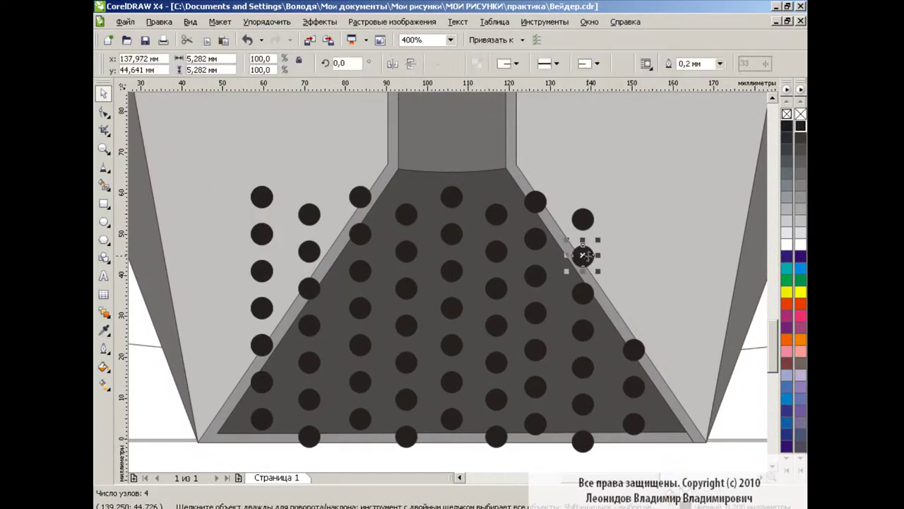
{"action": "key", "text": "Delete"}
{"action": "left_click", "coordinate": [359, 197]}
{"action": "key", "text": "Delete"}
{"action": "left_click", "coordinate": [262, 308]}
{"action": "key", "text": "Delete"}
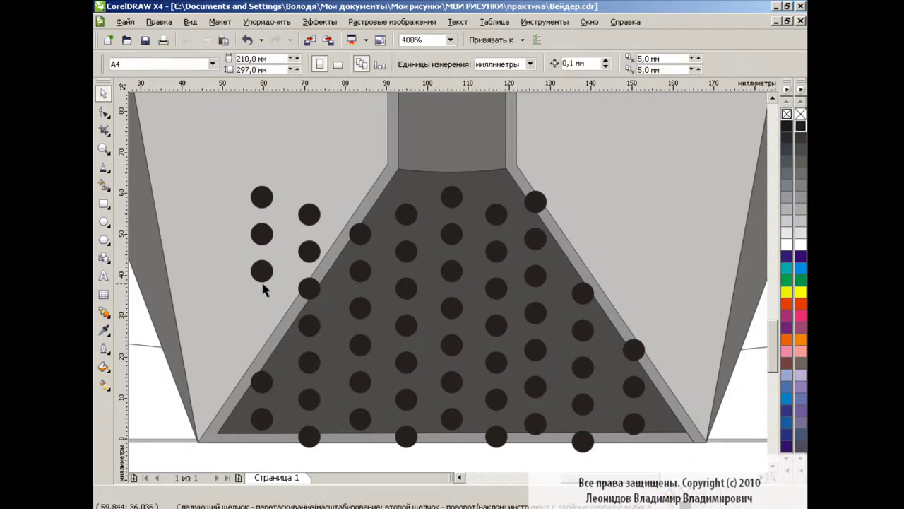
{"action": "left_click", "coordinate": [262, 196]}
{"action": "key", "text": "Delete"}
{"action": "left_click", "coordinate": [309, 215]}
{"action": "key", "text": "Delete"}
{"action": "left_click", "coordinate": [309, 251]}
{"action": "key", "text": "Delete"}
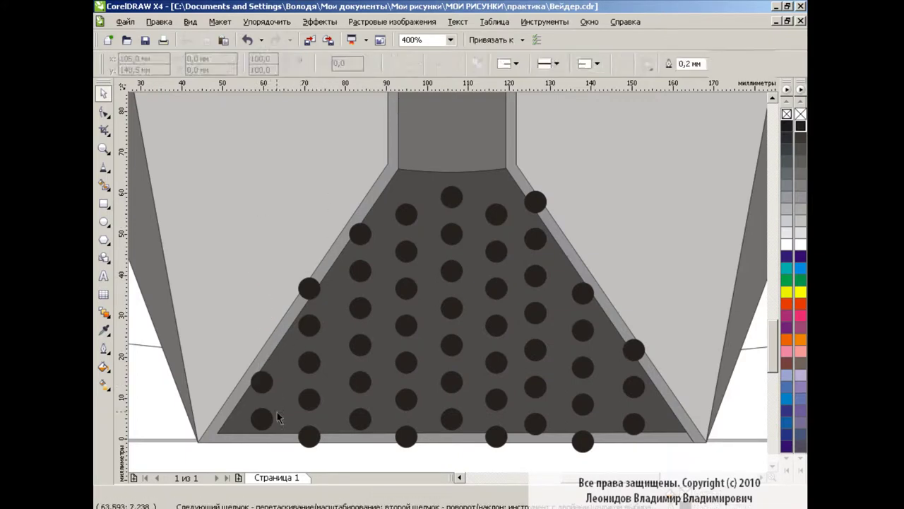
{"action": "left_click", "coordinate": [583, 441]}
{"action": "key", "text": "Delete"}
{"action": "left_click", "coordinate": [495, 436]}
{"action": "key", "text": "Delete"}
{"action": "left_click", "coordinate": [406, 436]}
{"action": "key", "text": "Delete"}
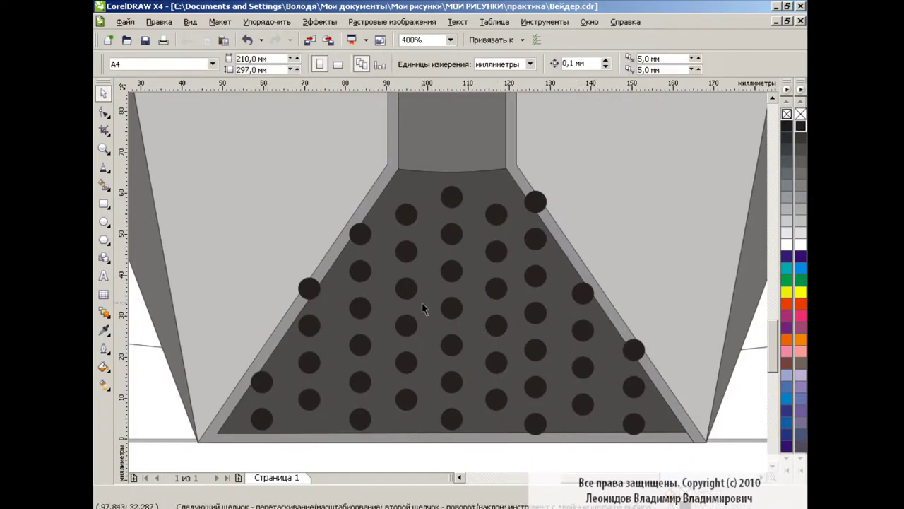
Bring the mouth plate's border band in front of the edge circles.
{"action": "left_click", "coordinate": [566, 246]}
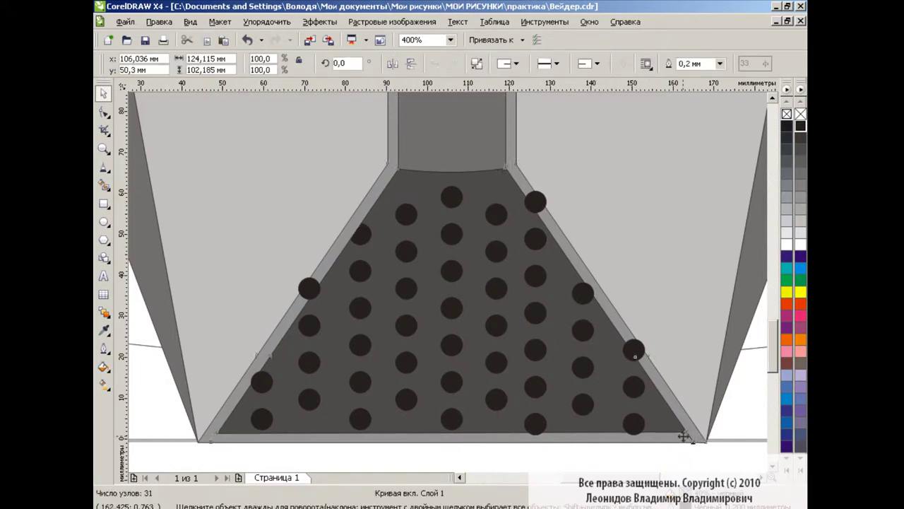
{"action": "key", "text": "shift+Page_Up"}
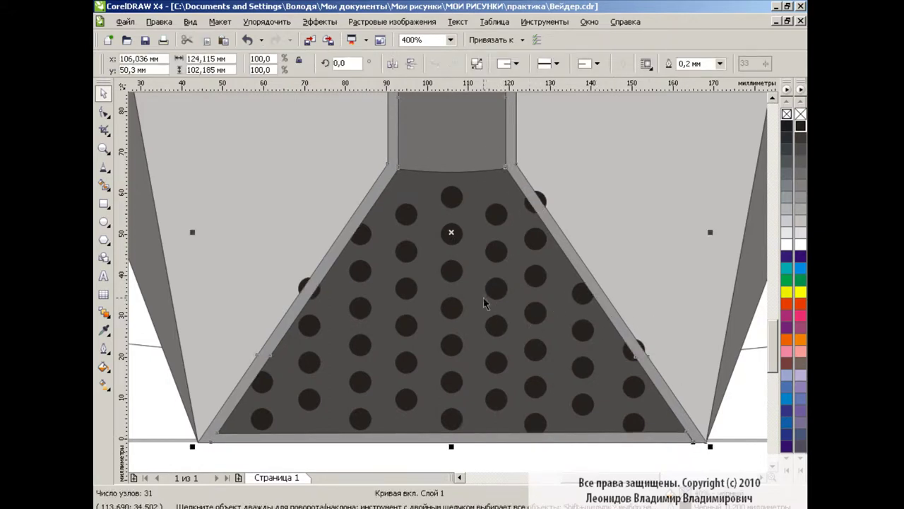
{"action": "key", "text": "Escape"}
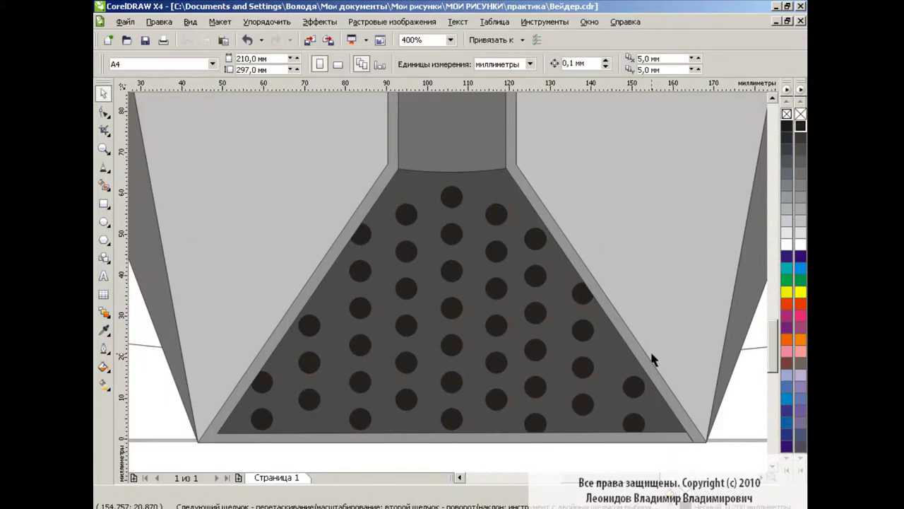
Draw a tall rectangle over the grille reaching up to the plate edge.
{"action": "key", "text": "F6"}
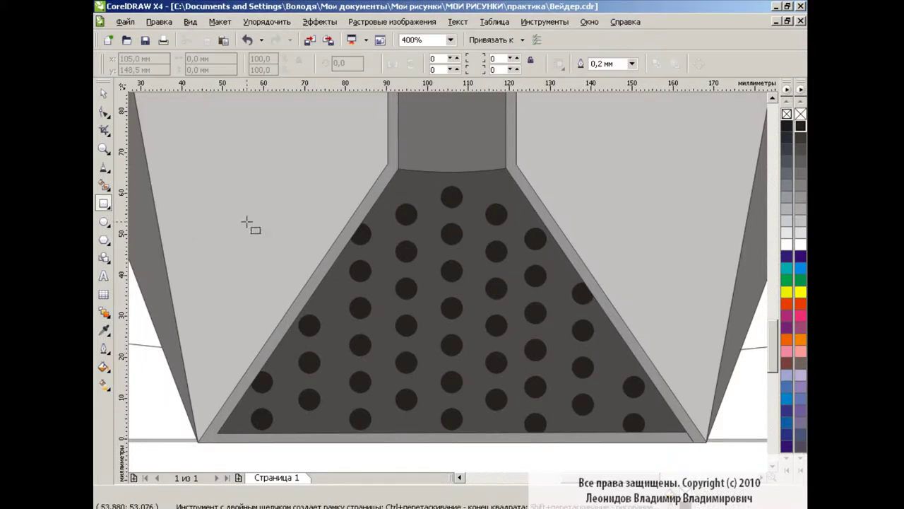
{"action": "left_click_drag", "start_coordinate": [372, 186], "coordinate": [425, 432]}
{"action": "left_click_drag", "start_coordinate": [397, 182], "coordinate": [398, 163]}
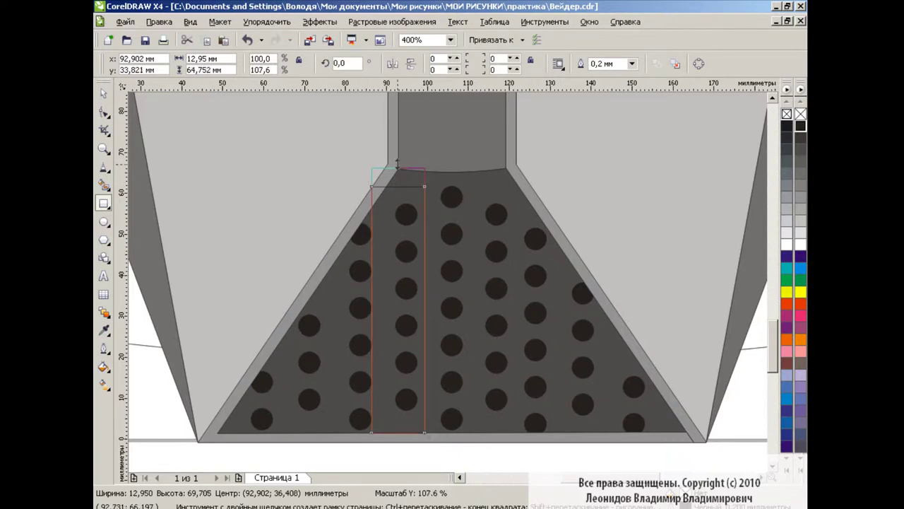
{"action": "key", "text": "space"}
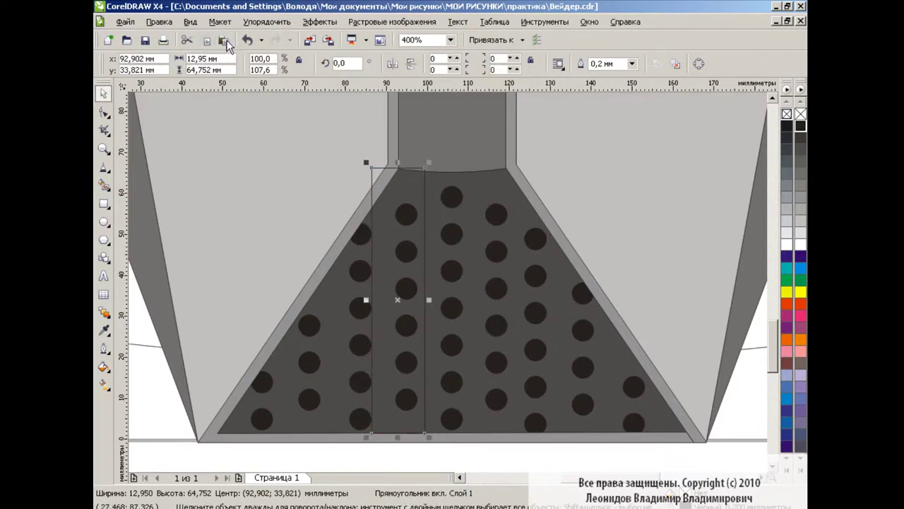
Place copies of the tall rectangle left and right across the grille.
{"action": "left_click_drag", "start_coordinate": [398, 300], "coordinate": [452, 300]}
{"action": "key", "text": "ctrl+r"}
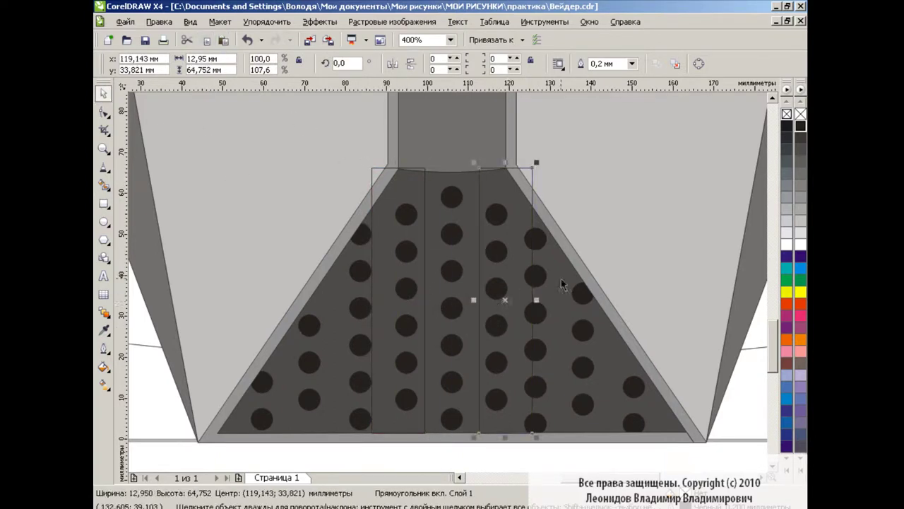
{"action": "left_click", "coordinate": [231, 41]}
{"action": "left_click_drag", "start_coordinate": [398, 302], "coordinate": [300, 302]}
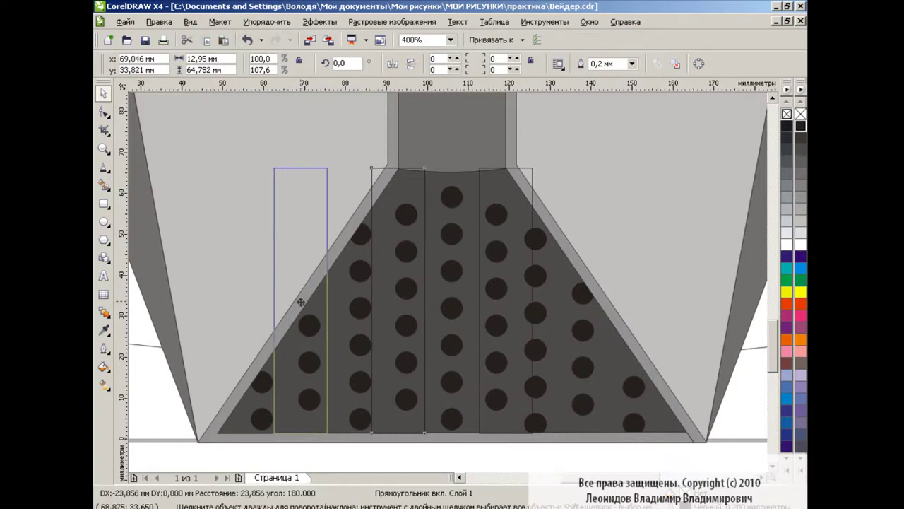
{"action": "left_click", "coordinate": [223, 41]}
{"action": "left_click_drag", "start_coordinate": [399, 300], "coordinate": [591, 300]}
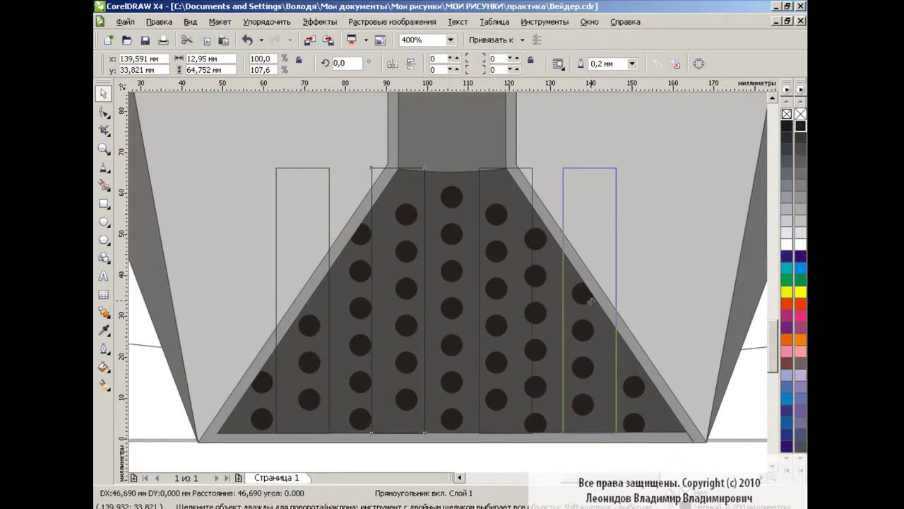
Select all four tall rectangles and convert them to curves.
{"action": "left_click", "coordinate": [608, 452]}
{"action": "left_click_drag", "start_coordinate": [609, 453], "coordinate": [597, 99]}
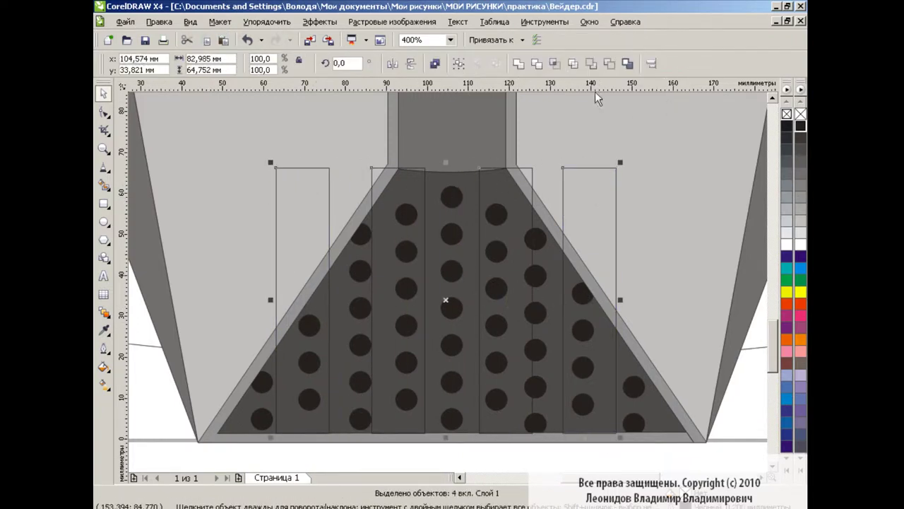
{"action": "left_click", "coordinate": [267, 21]}
{"action": "left_click", "coordinate": [313, 264]}
{"action": "left_click", "coordinate": [554, 461]}
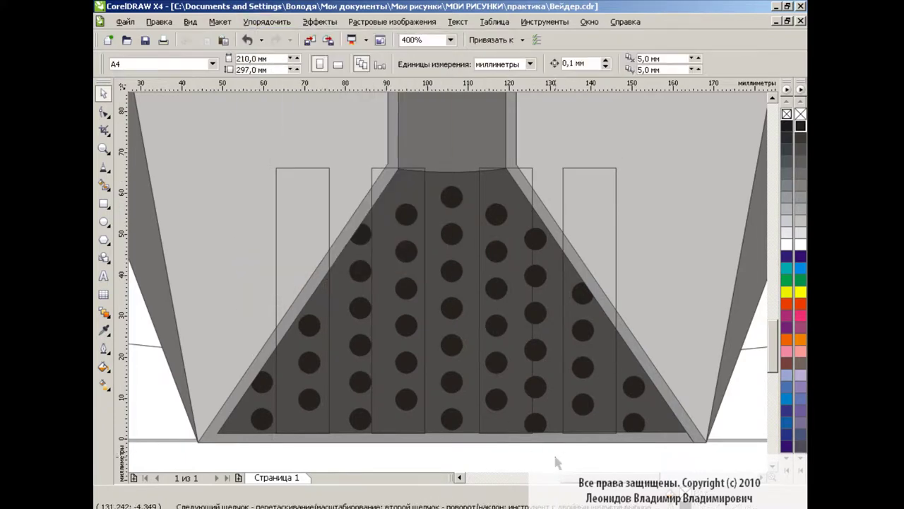
Try slanting the right strip's top onto the grille edge with the Shape tool, then revert it.
{"action": "left_click", "coordinate": [616, 199]}
{"action": "key", "text": "F10"}
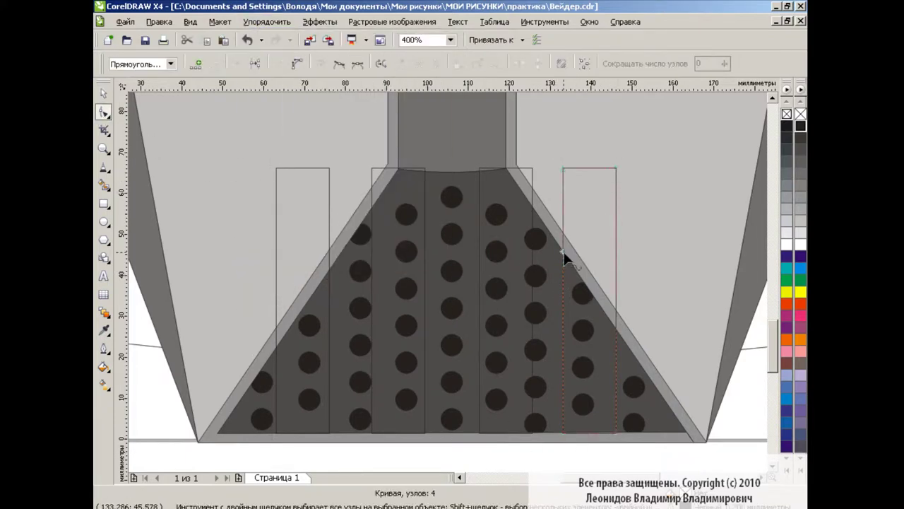
{"action": "mouse_move", "coordinate": [563, 169]}
{"action": "left_mouse_down"}
{"action": "mouse_move", "coordinate": [616, 169]}
{"action": "mouse_move", "coordinate": [616, 332]}
{"action": "left_mouse_up"}
{"action": "double_click", "coordinate": [277, 345]}
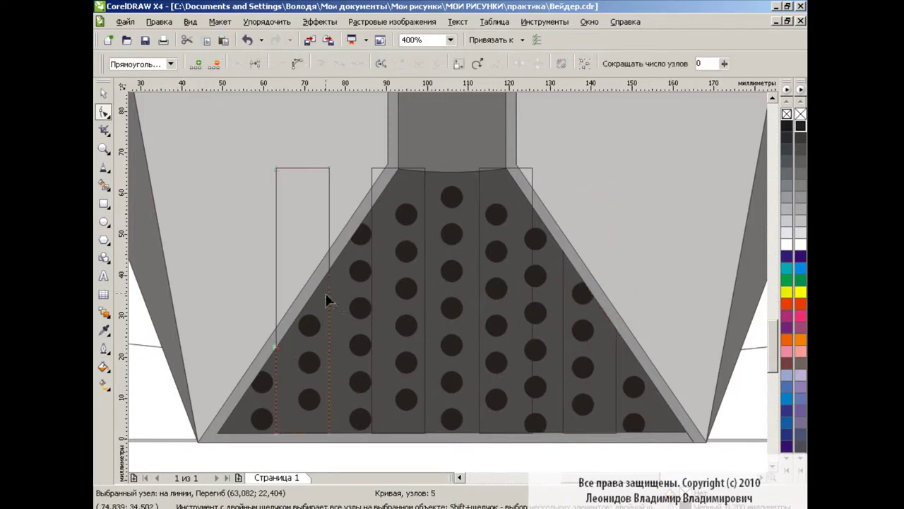
{"action": "key", "text": "Delete"}
{"action": "left_click", "coordinate": [246, 40]}
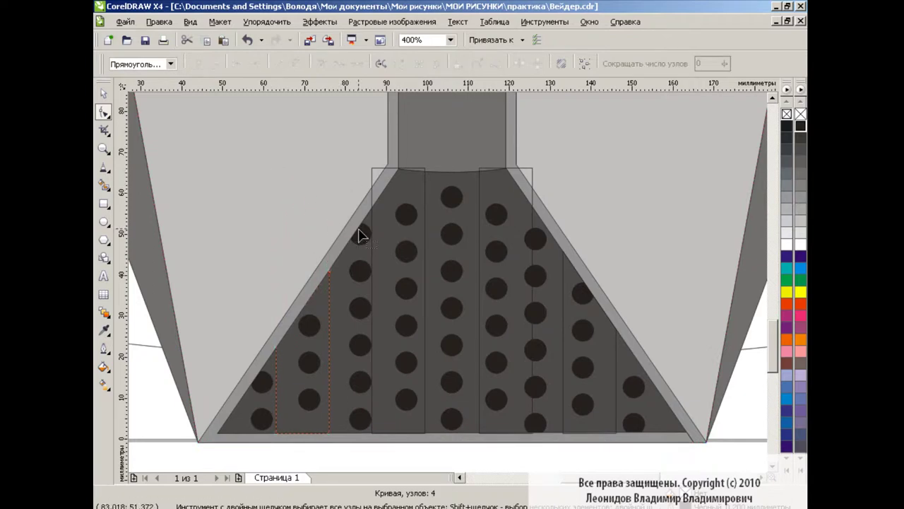
Add and delete top nodes on the strips so their tops follow the slanted sides.
{"action": "left_click", "coordinate": [425, 171]}
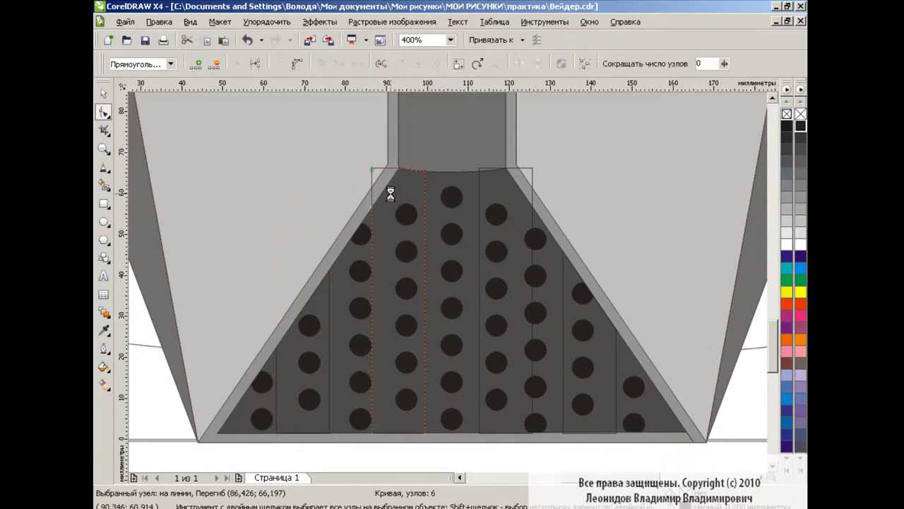
{"action": "left_click", "coordinate": [480, 170]}
{"action": "key", "text": "ctrl+z"}
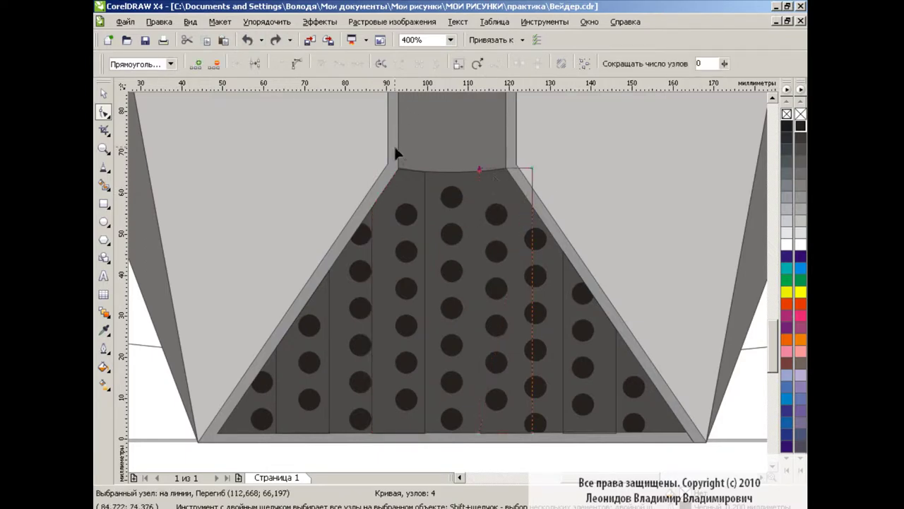
{"action": "left_click", "coordinate": [478, 172]}
{"action": "double_click", "coordinate": [504, 171]}
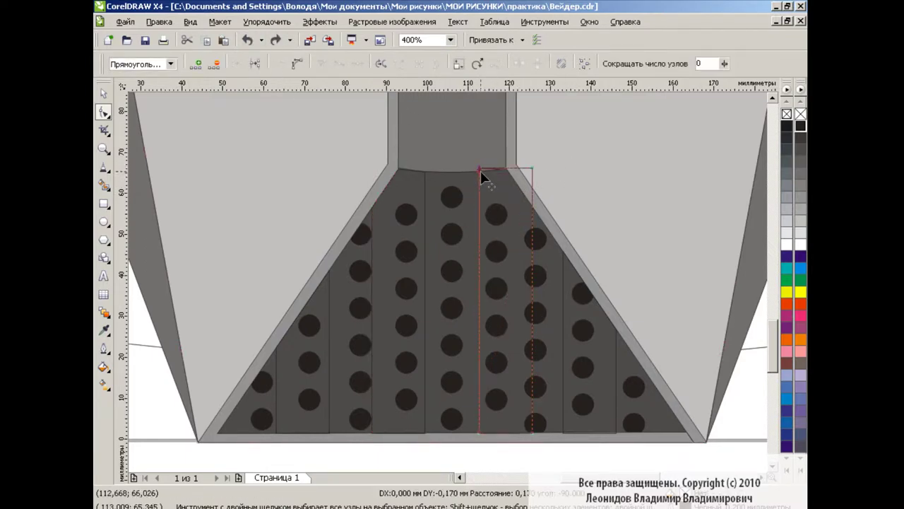
{"action": "key", "text": "Delete"}
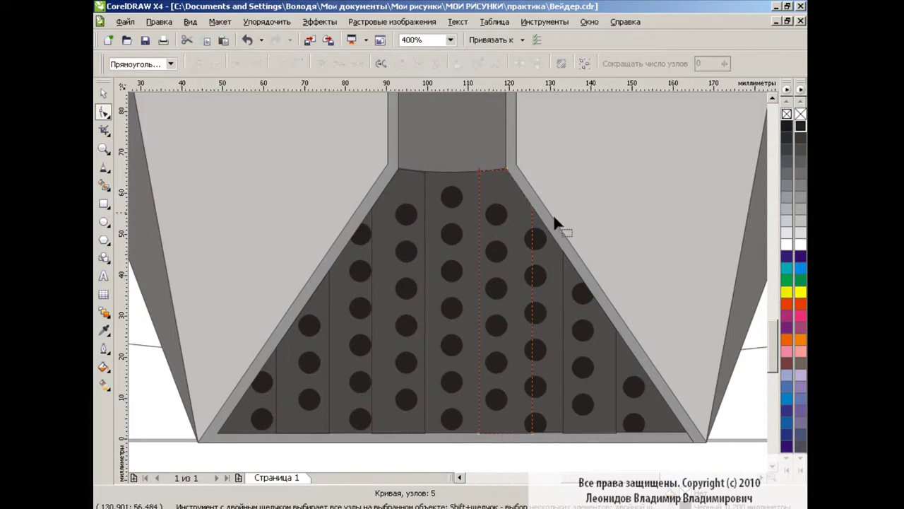
{"action": "key", "text": "space"}
{"action": "left_click", "coordinate": [354, 322], "text": "shift"}
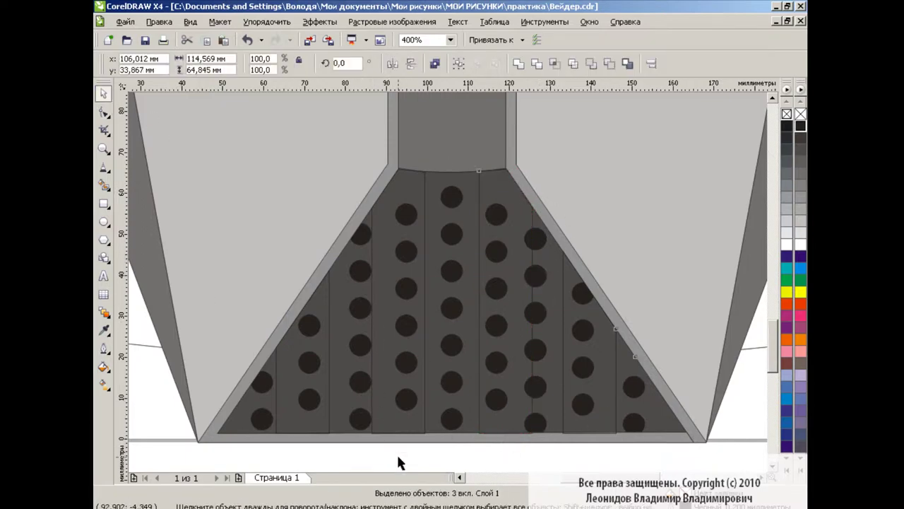
Fill the four tall strips light grey from the palette.
{"action": "left_click", "coordinate": [607, 344], "text": "shift"}
{"action": "left_click", "coordinate": [313, 392], "text": "shift"}
{"action": "left_click", "coordinate": [800, 228]}
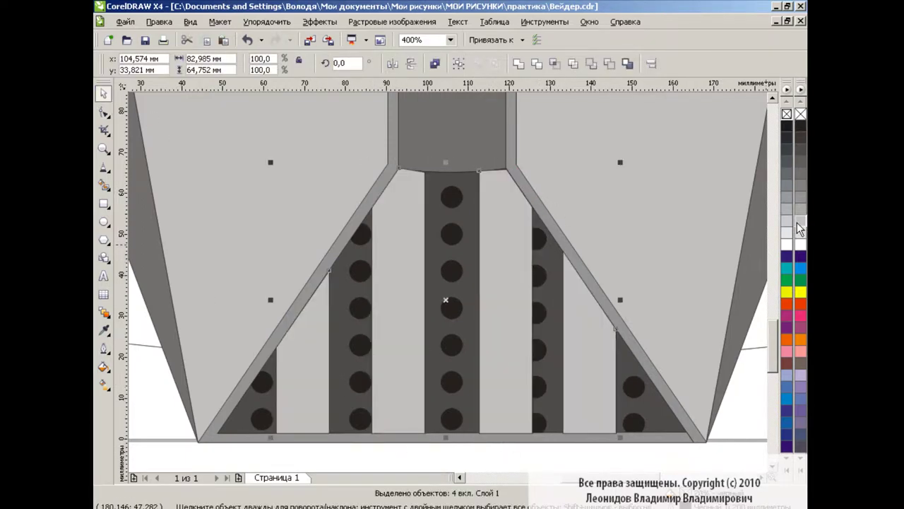
{"action": "left_click", "coordinate": [800, 233]}
{"action": "left_click", "coordinate": [800, 221]}
{"action": "left_click", "coordinate": [621, 446]}
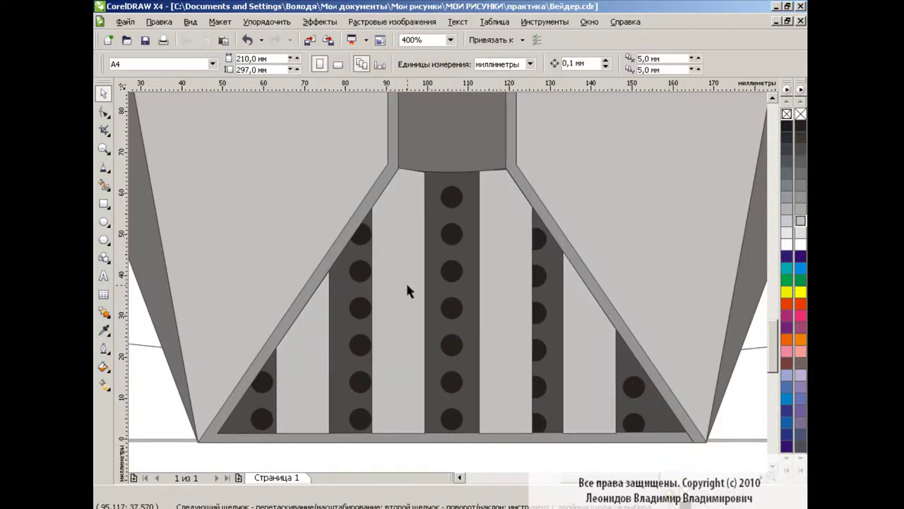
Draw a freehand vertical line and duplicate it into four lines across the grille.
{"action": "key", "text": "F5"}
{"action": "left_click", "coordinate": [285, 339]}
{"action": "scroll", "coordinate": [284, 432], "scroll_direction": "down", "scroll_amount": 1}
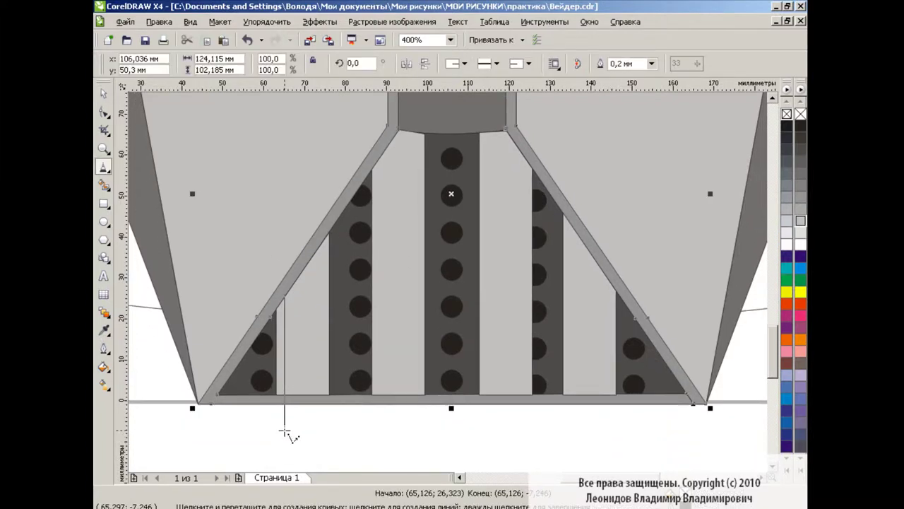
{"action": "left_click", "coordinate": [284, 430]}
{"action": "key", "text": "space"}
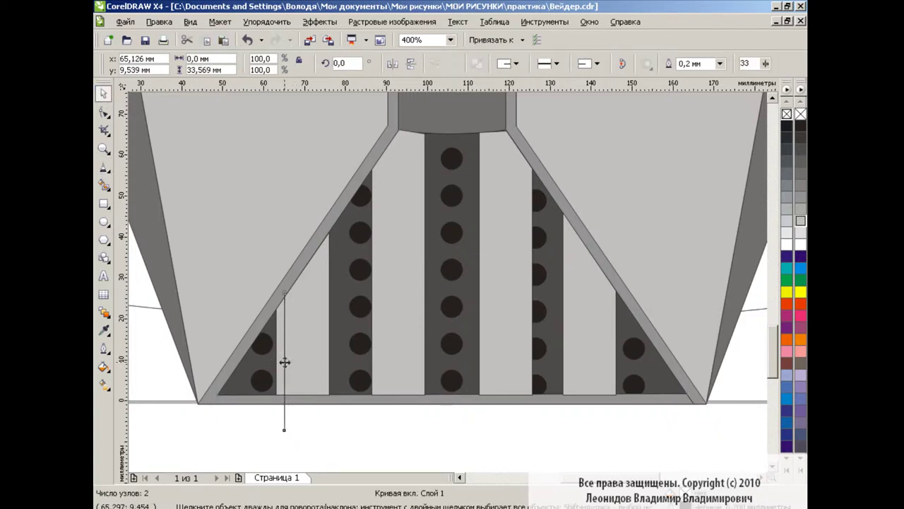
{"action": "left_click_drag", "start_coordinate": [285, 363], "coordinate": [574, 366]}
{"action": "left_click_drag", "start_coordinate": [573, 293], "coordinate": [574, 201]}
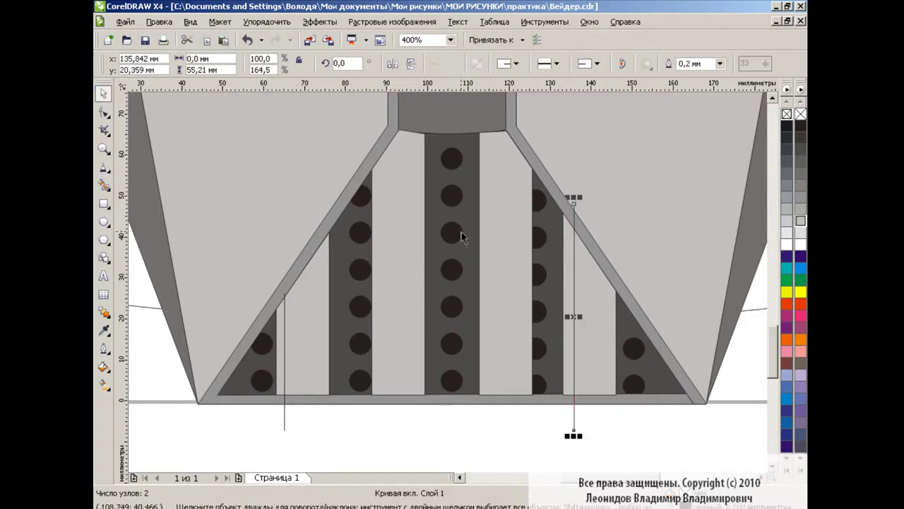
{"action": "left_click_drag", "start_coordinate": [573, 317], "coordinate": [488, 317]}
{"action": "left_click_drag", "start_coordinate": [488, 199], "coordinate": [488, 121]}
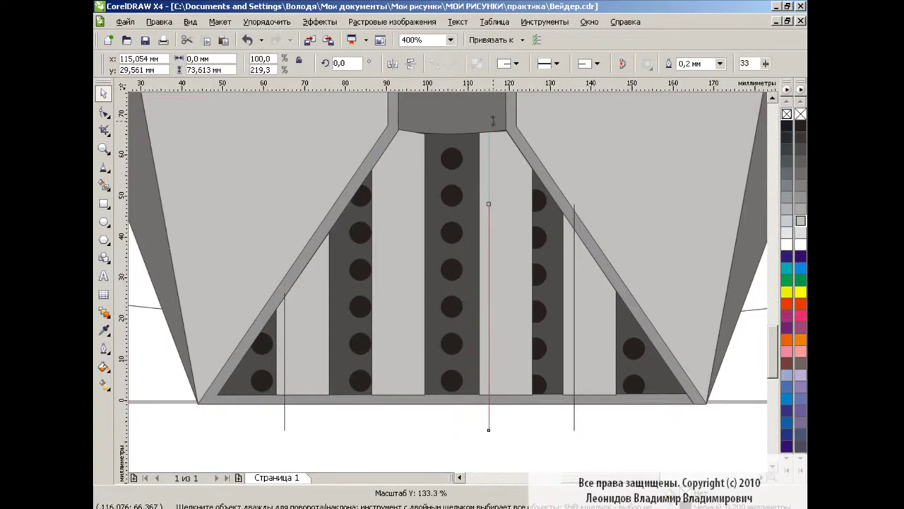
{"action": "left_click", "coordinate": [214, 43]}
{"action": "left_click", "coordinate": [223, 40]}
{"action": "left_click_drag", "start_coordinate": [489, 275], "coordinate": [382, 275]}
Smart Fill the four regions between the lines and strips.
{"action": "left_click", "coordinate": [104, 184]}
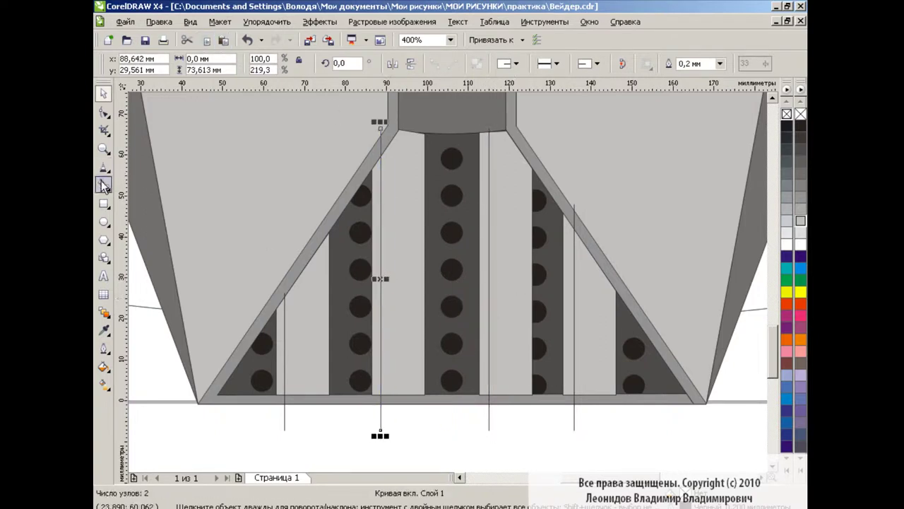
{"action": "left_click", "coordinate": [287, 64]}
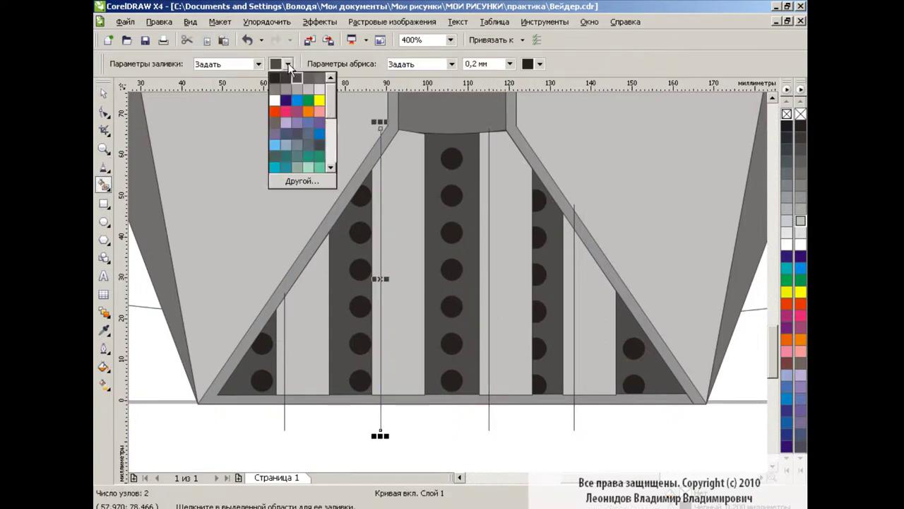
{"action": "left_click", "coordinate": [305, 286]}
{"action": "left_click", "coordinate": [409, 236]}
{"action": "left_click", "coordinate": [499, 233]}
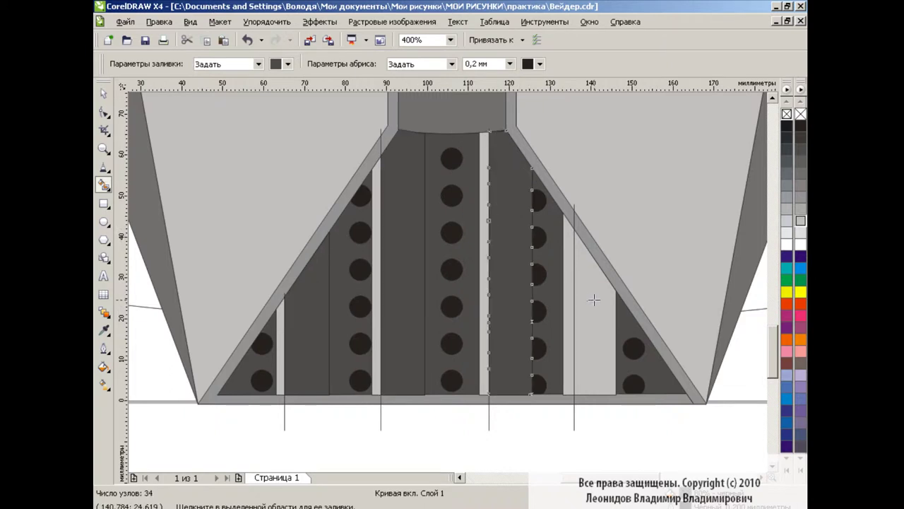
{"action": "left_click", "coordinate": [594, 300]}
Select the four smart-filled regions and colour them near-black.
{"action": "key", "text": "space"}
{"action": "left_click", "coordinate": [306, 311]}
{"action": "left_click", "coordinate": [517, 274], "text": "shift"}
{"action": "left_click", "coordinate": [403, 268], "text": "shift"}
{"action": "left_click", "coordinate": [595, 310], "text": "shift"}
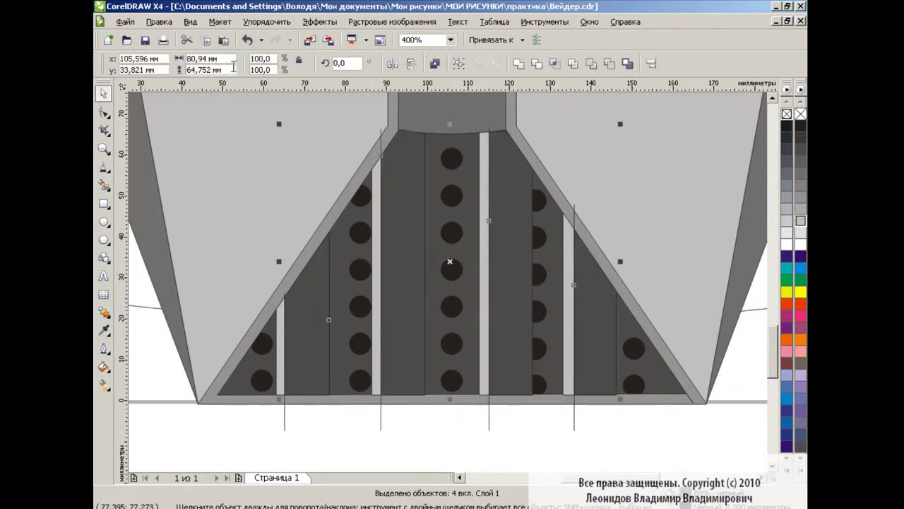
{"action": "left_click", "coordinate": [801, 125]}
Delete the four vertical helper lines.
{"action": "key", "text": "Delete"}
{"action": "left_click", "coordinate": [487, 424]}
{"action": "key", "text": "Delete"}
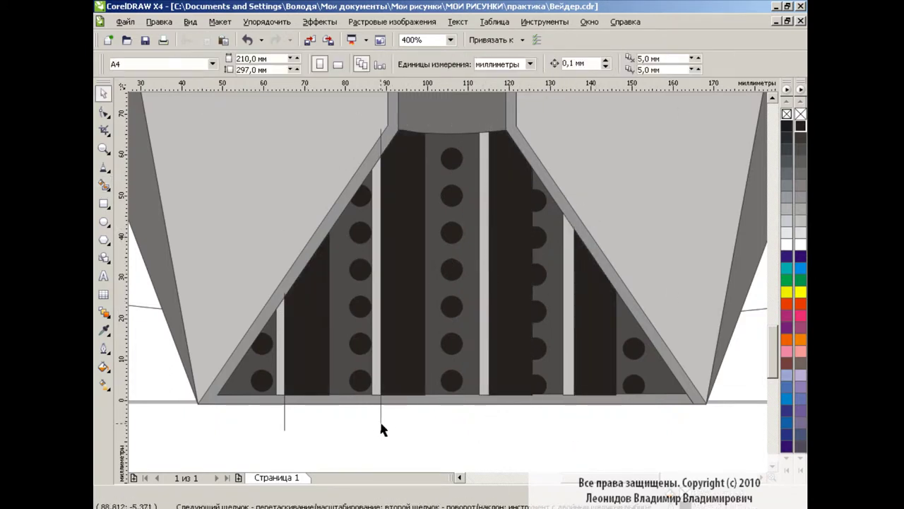
{"action": "left_click", "coordinate": [381, 424]}
{"action": "key", "text": "Delete"}
{"action": "left_click", "coordinate": [285, 426]}
{"action": "key", "text": "Delete"}
{"action": "left_click", "coordinate": [553, 182]}
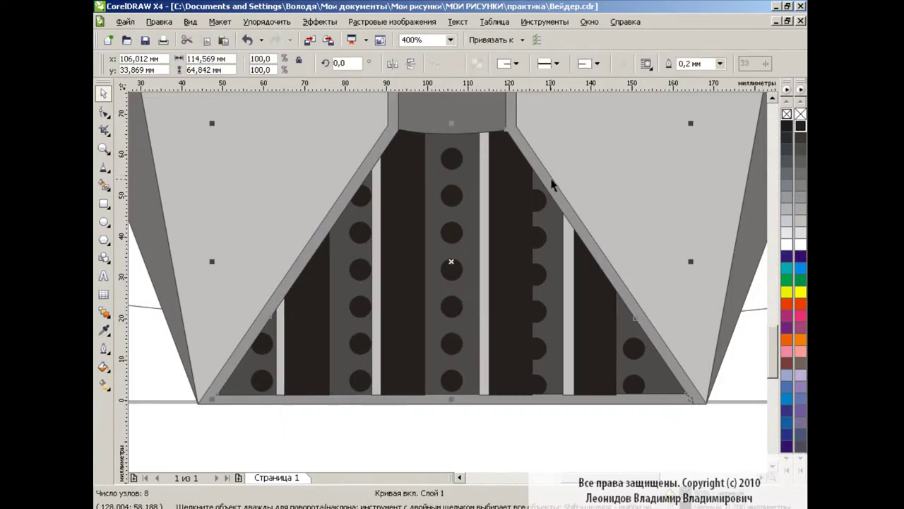
Recolour the four near-black stripes dark grey.
{"action": "left_click", "coordinate": [597, 330]}
{"action": "left_click", "coordinate": [531, 283], "text": "shift"}
{"action": "left_click", "coordinate": [395, 273], "text": "shift"}
{"action": "left_click", "coordinate": [317, 313], "text": "shift"}
{"action": "left_click", "coordinate": [801, 141]}
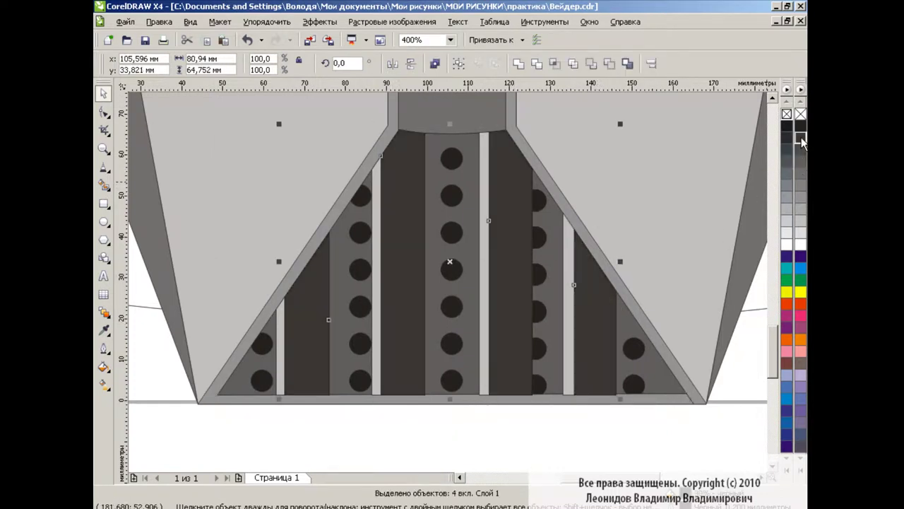
{"action": "left_click", "coordinate": [604, 423]}
Apply a linear gradient to one dark stripe with the Interactive Fill tool and choose its colours.
{"action": "left_click", "coordinate": [320, 312]}
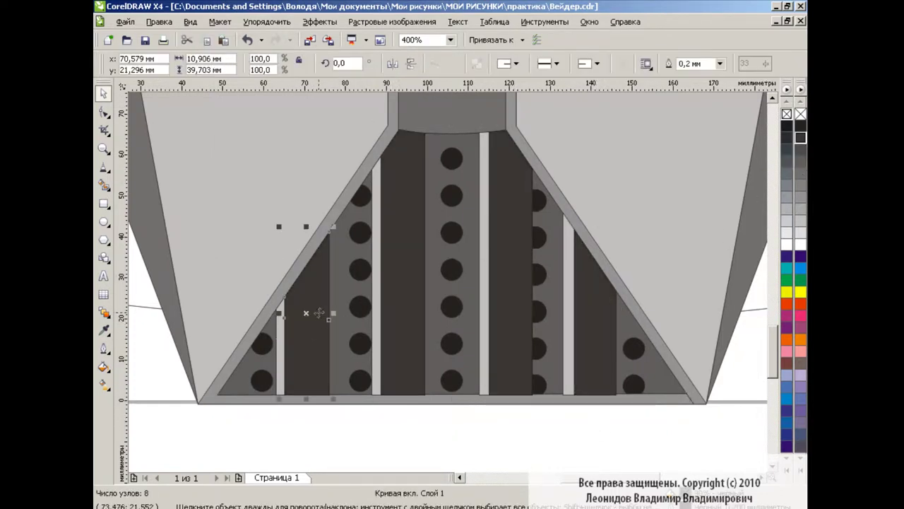
{"action": "left_click", "coordinate": [103, 385]}
{"action": "left_click_drag", "start_coordinate": [309, 391], "coordinate": [307, 391]}
{"action": "left_click", "coordinate": [250, 63]}
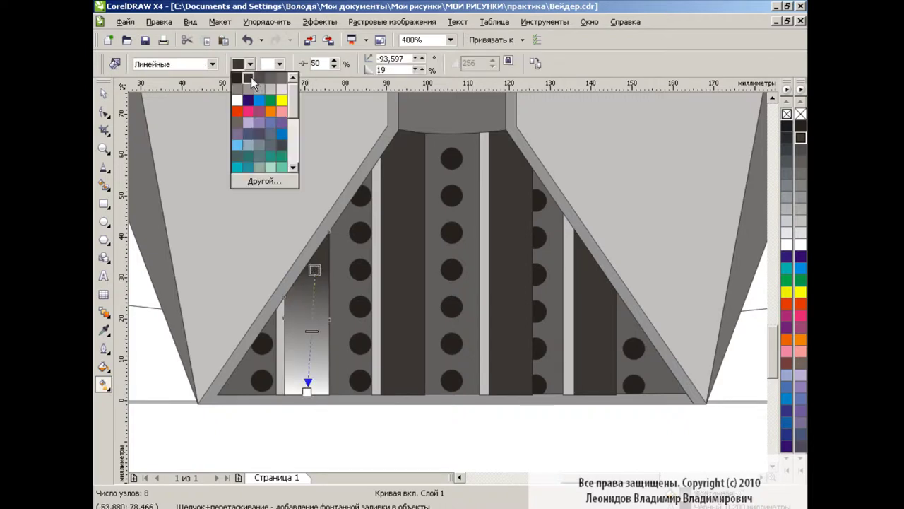
{"action": "left_click", "coordinate": [250, 63]}
{"action": "left_click", "coordinate": [246, 76]}
{"action": "left_click", "coordinate": [250, 64]}
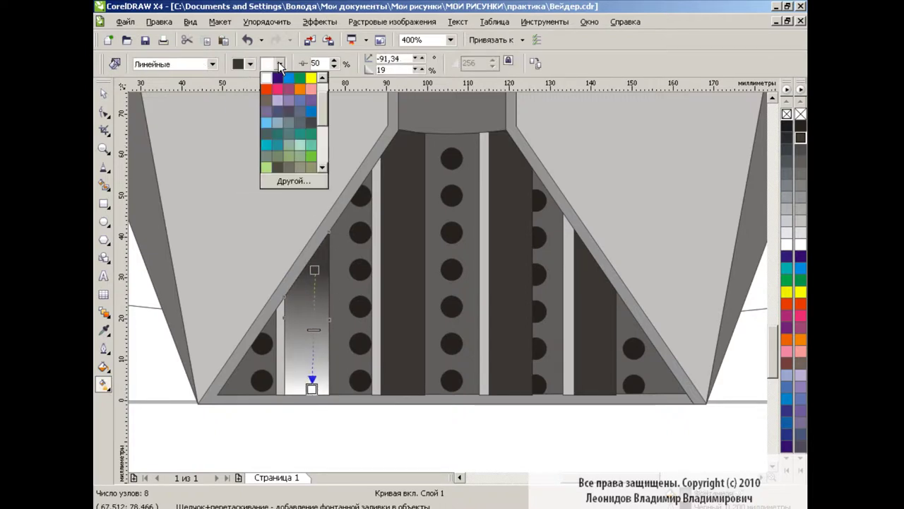
{"action": "left_click", "coordinate": [291, 78]}
Redraw the stripe's gradient vertically from top to bottom and set its end colour.
{"action": "key", "text": "space"}
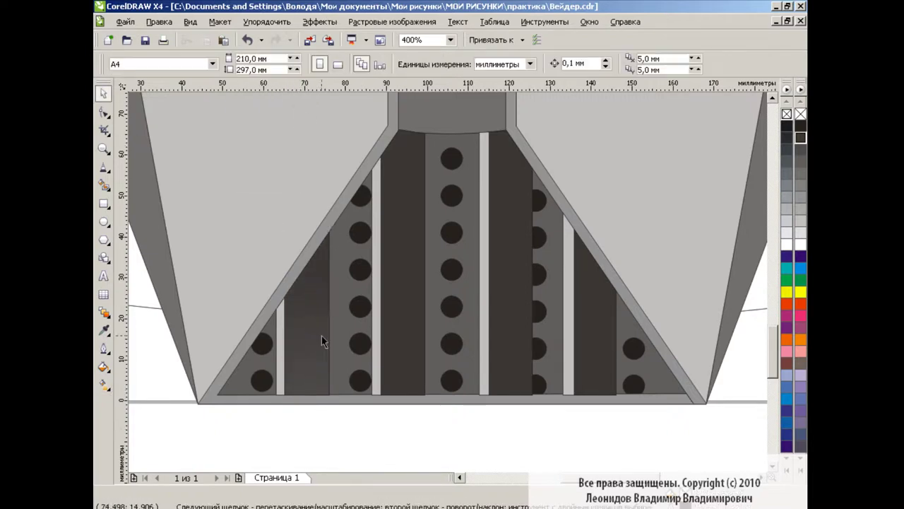
{"action": "key", "text": "space"}
{"action": "left_click_drag", "start_coordinate": [314, 270], "coordinate": [312, 388]}
{"action": "left_click", "coordinate": [279, 63]}
{"action": "left_click", "coordinate": [301, 77]}
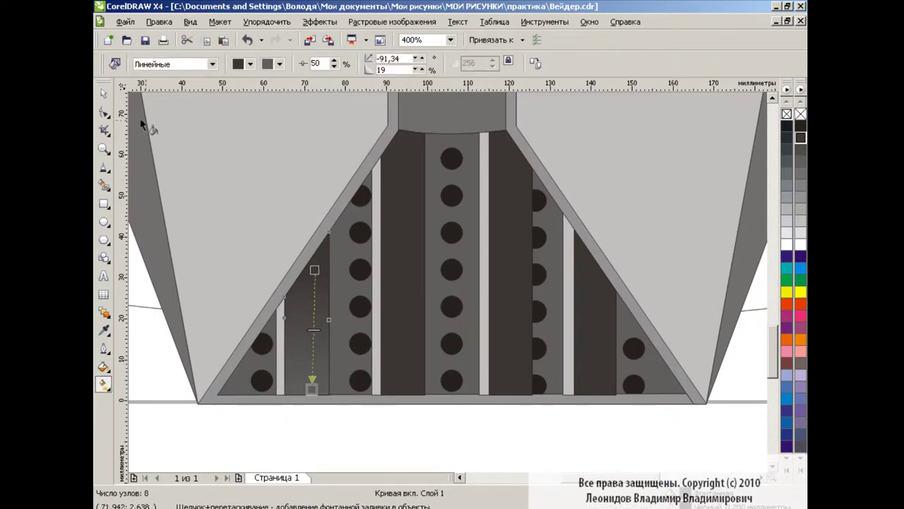
{"action": "key", "text": "space"}
Copy the shaded stripe's gradient fill onto the other dark stripes via Copy Properties From.
{"action": "left_click", "coordinate": [430, 318], "text": "shift"}
{"action": "left_click", "coordinate": [159, 21]}
{"action": "left_click", "coordinate": [201, 222]}
{"action": "left_click", "coordinate": [480, 284]}
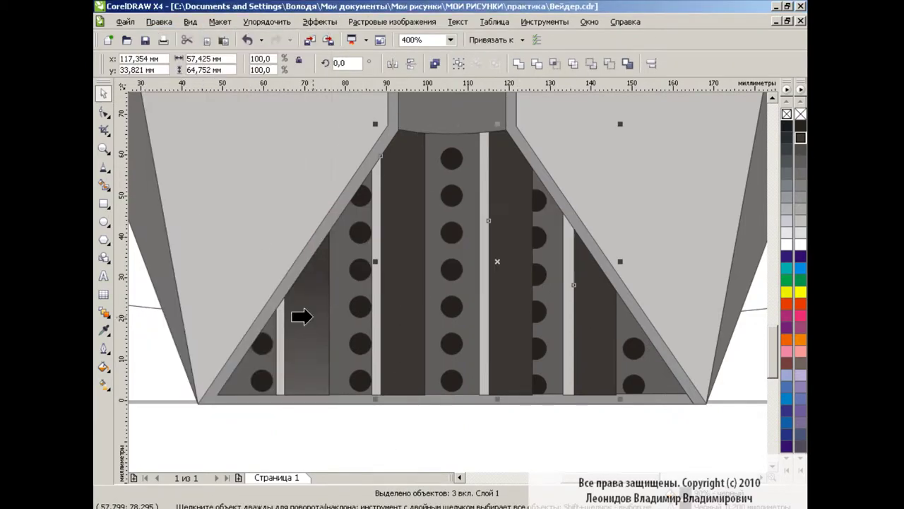
{"action": "left_click", "coordinate": [346, 337]}
{"action": "scroll", "coordinate": [633, 264], "scroll_direction": "up", "scroll_amount": 2}
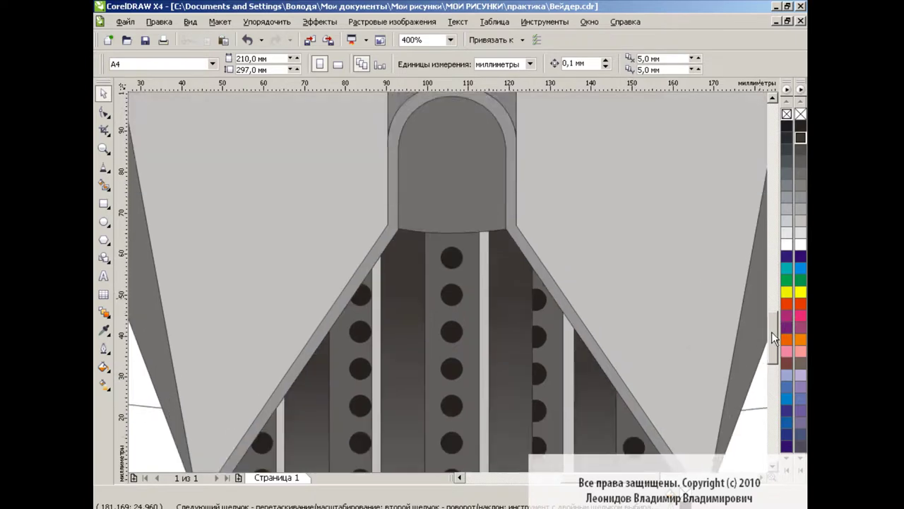
{"action": "scroll", "coordinate": [494, 262], "scroll_direction": "up", "scroll_amount": 2}
Give the arch above the mouth grille a Radial, Custom fountain fill, starting at 20% black.
{"action": "left_click", "coordinate": [429, 261]}
{"action": "left_click", "coordinate": [104, 367]}
{"action": "left_click", "coordinate": [169, 390]}
{"action": "left_click", "coordinate": [373, 152]}
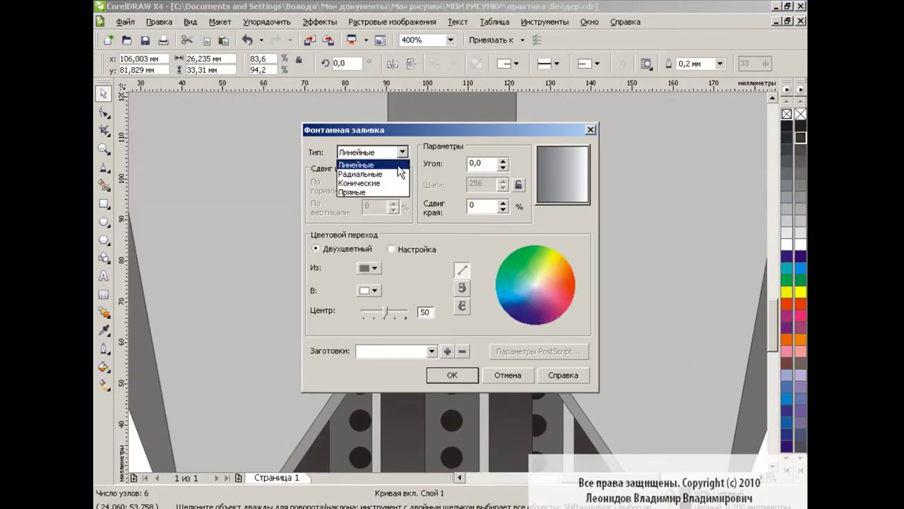
{"action": "left_click", "coordinate": [353, 166]}
{"action": "left_click", "coordinate": [411, 250]}
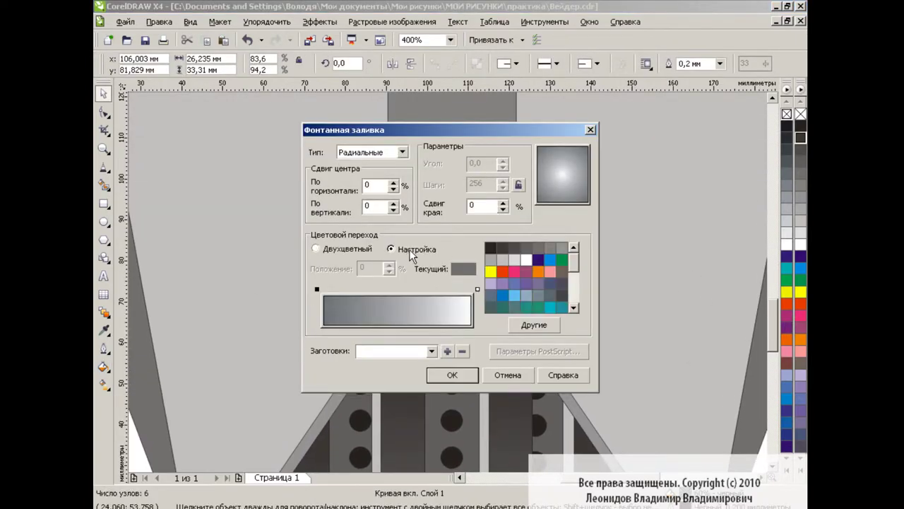
{"action": "left_click", "coordinate": [502, 259]}
{"action": "left_click", "coordinate": [478, 289]}
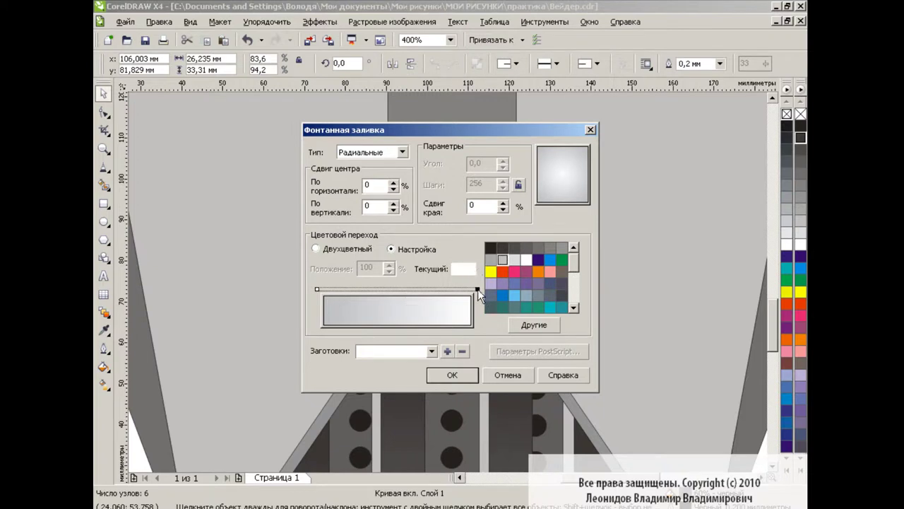
Adjust the custom blend stops between dark grey and light grey, then apply the fill.
{"action": "left_click", "coordinate": [514, 259]}
{"action": "left_click", "coordinate": [514, 259]}
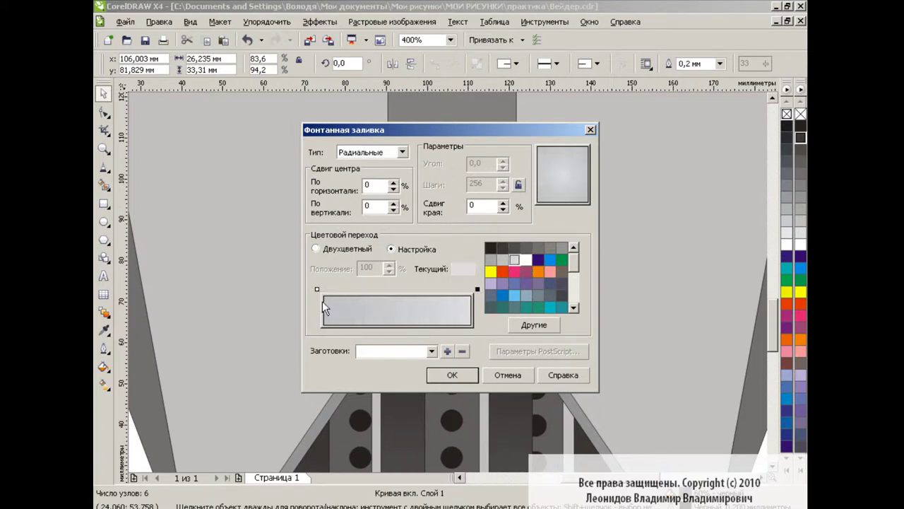
{"action": "left_click", "coordinate": [317, 288]}
{"action": "left_click", "coordinate": [550, 247]}
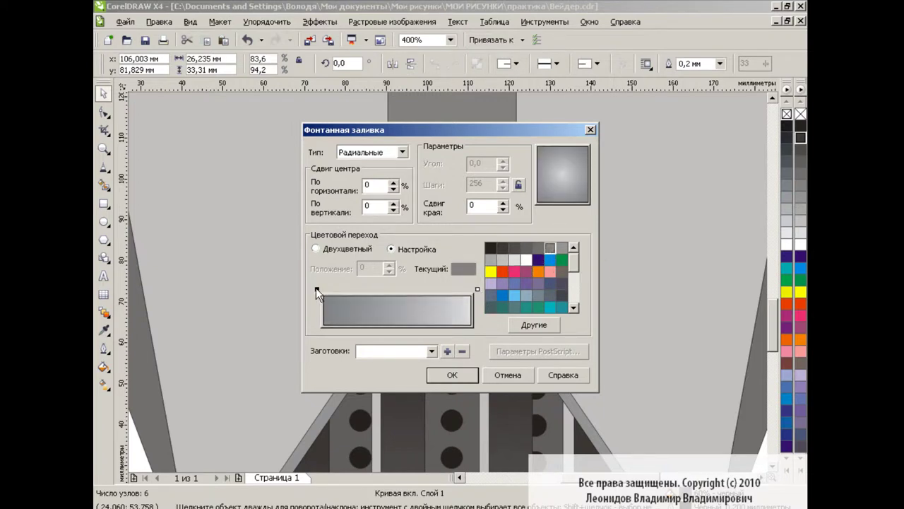
{"action": "left_click", "coordinate": [512, 261]}
{"action": "left_click", "coordinate": [477, 289]}
{"action": "left_click", "coordinate": [527, 248]}
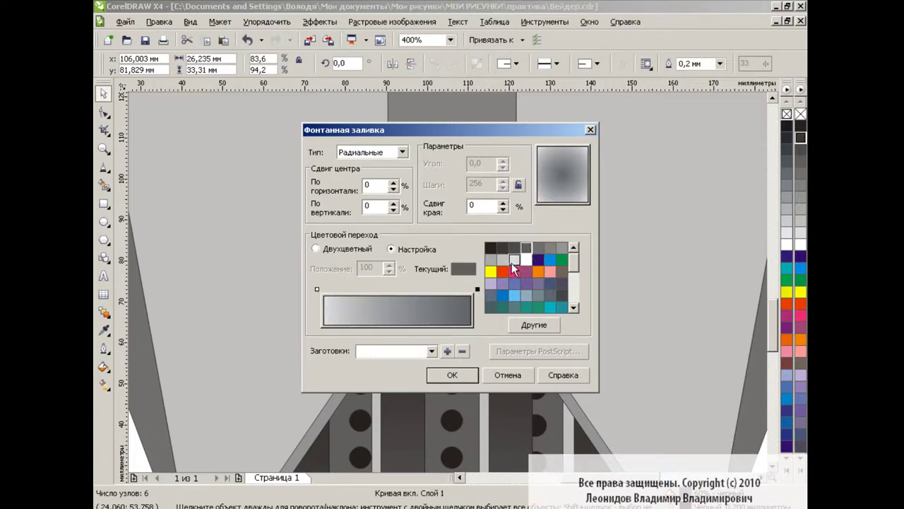
{"action": "left_click", "coordinate": [514, 248]}
{"action": "left_click", "coordinate": [317, 289]}
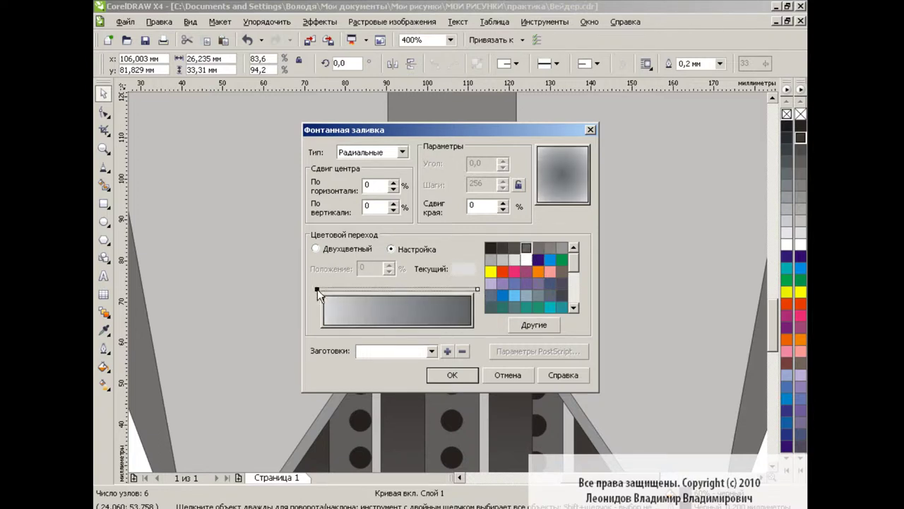
{"action": "left_click", "coordinate": [478, 289]}
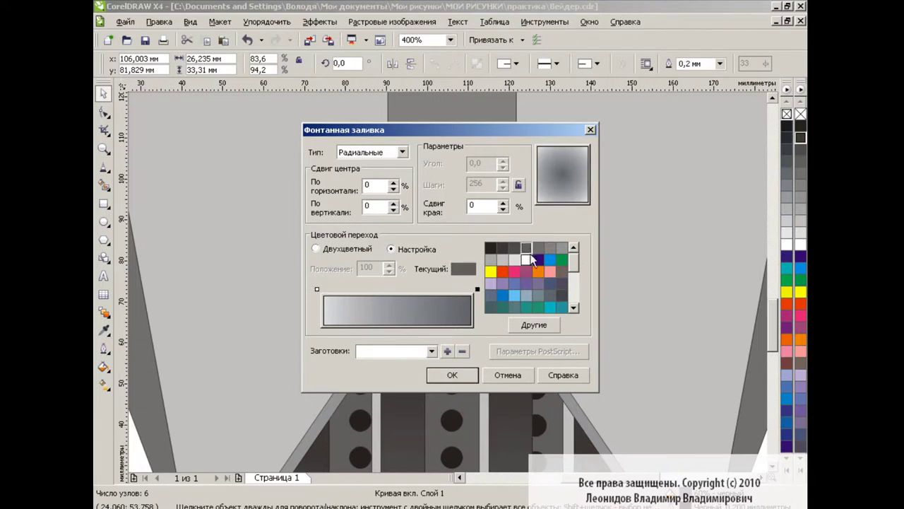
{"action": "left_click", "coordinate": [452, 374]}
Move the gradient centre to the arch's upper middle, shrink its spread, and view at 100%.
{"action": "left_click", "coordinate": [103, 384]}
{"action": "left_click_drag", "start_coordinate": [452, 251], "coordinate": [436, 224]}
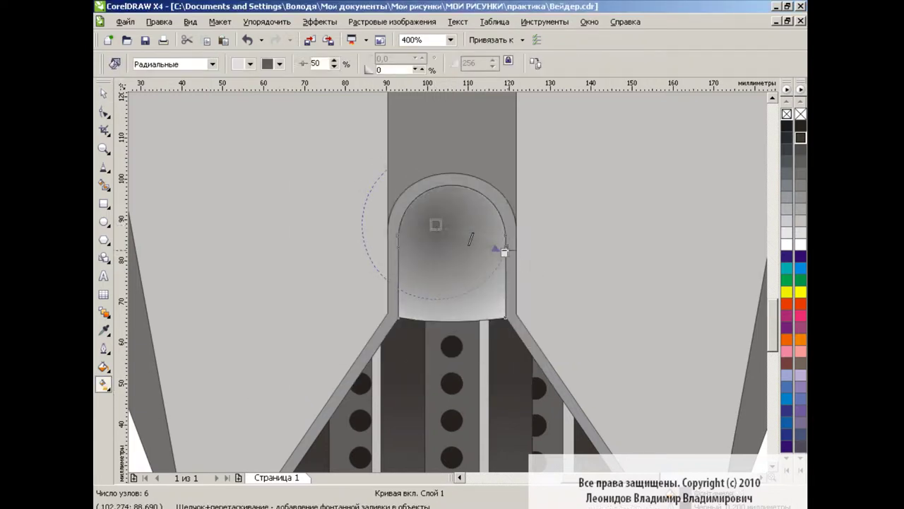
{"action": "left_click_drag", "start_coordinate": [505, 251], "coordinate": [466, 242]}
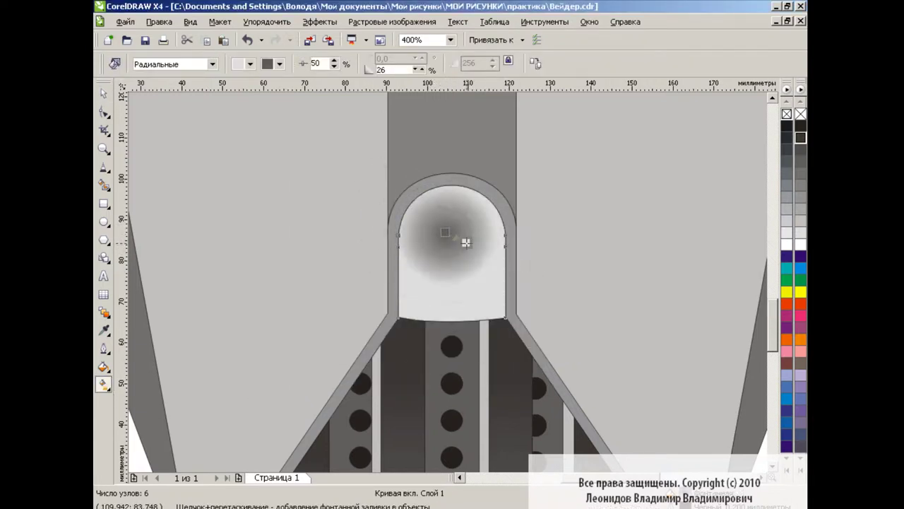
{"action": "key", "text": "space"}
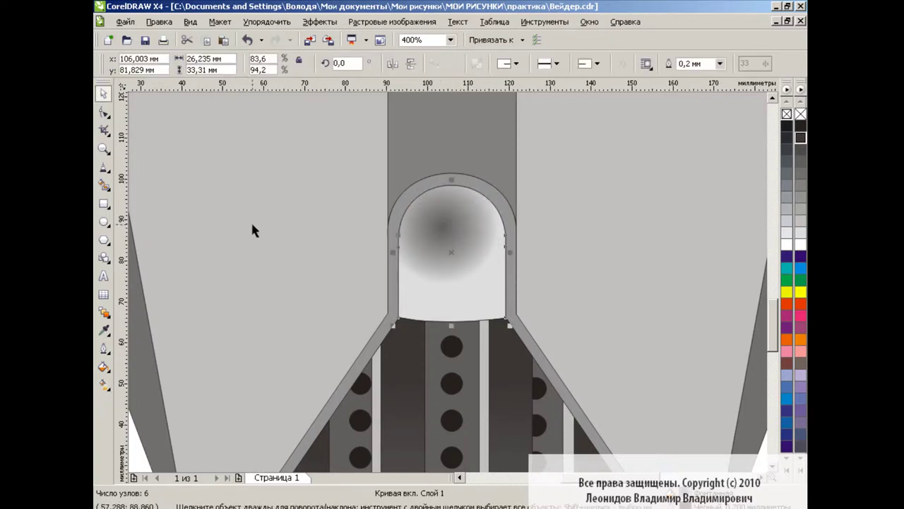
{"action": "left_click", "coordinate": [450, 39]}
{"action": "left_click", "coordinate": [416, 134]}
{"action": "left_click", "coordinate": [633, 226]}
Zoom to 400% on the left cheek and draw a closed Bezier curve along its top edge.
{"action": "scroll", "coordinate": [741, 279], "scroll_direction": "up", "scroll_amount": 2}
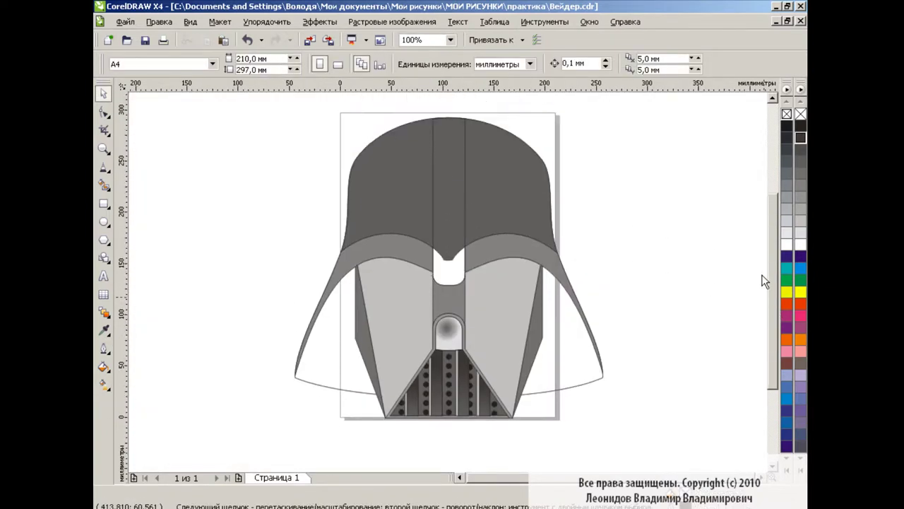
{"action": "left_click", "coordinate": [450, 39]}
{"action": "left_click", "coordinate": [427, 144]}
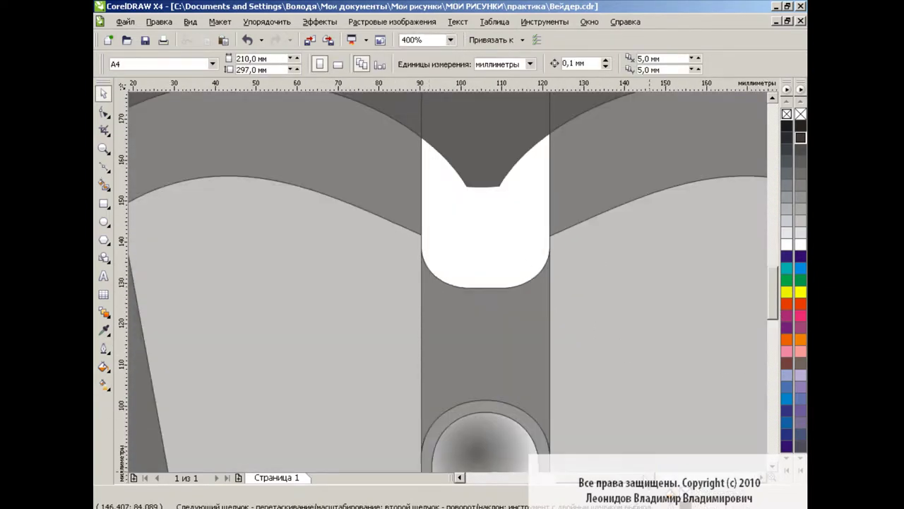
{"action": "left_click_drag", "start_coordinate": [647, 483], "coordinate": [600, 483]}
{"action": "left_click_drag", "start_coordinate": [774, 271], "coordinate": [774, 285]}
{"action": "left_click", "coordinate": [104, 169]}
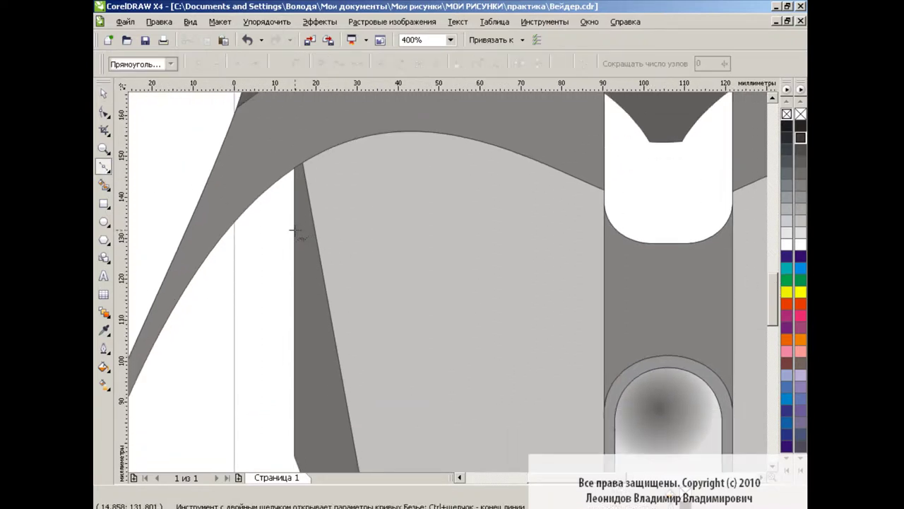
{"action": "left_click_drag", "start_coordinate": [607, 240], "coordinate": [720, 345]}
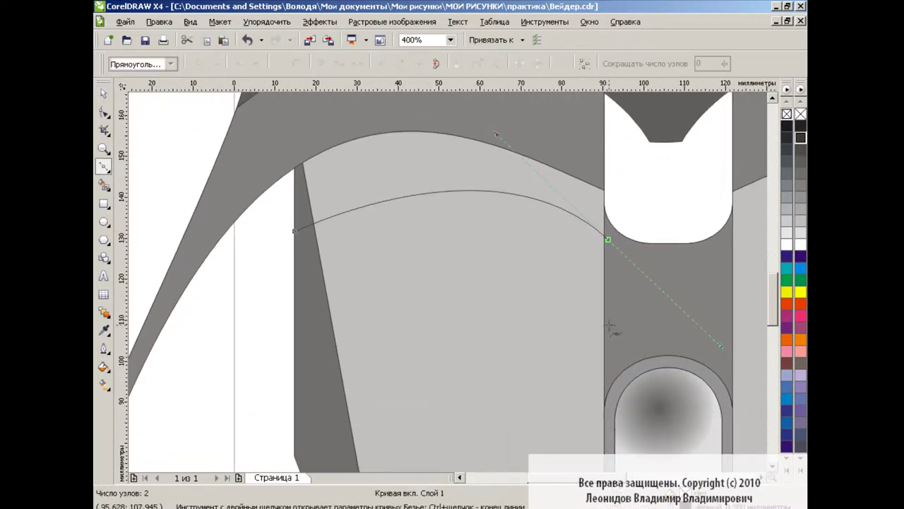
{"action": "left_click", "coordinate": [297, 232]}
Reshape the curve's nodes and handles into a thin upward-arcing sliver with a tapered left tip.
{"action": "key", "text": "F10"}
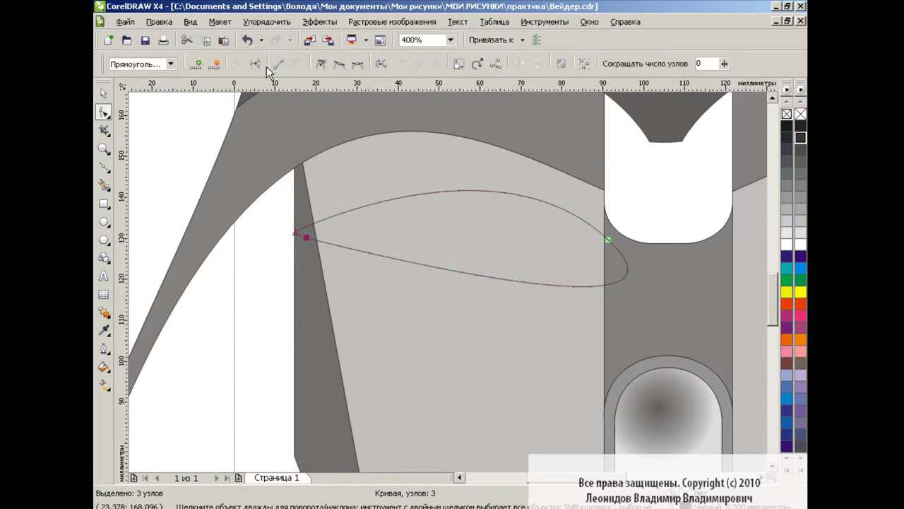
{"action": "mouse_move", "coordinate": [606, 235]}
{"action": "left_mouse_down"}
{"action": "mouse_move", "coordinate": [379, 99]}
{"action": "mouse_move", "coordinate": [534, 199]}
{"action": "left_mouse_up"}
{"action": "left_click_drag", "start_coordinate": [311, 237], "coordinate": [291, 199]}
{"action": "left_click_drag", "start_coordinate": [531, 193], "coordinate": [520, 193]}
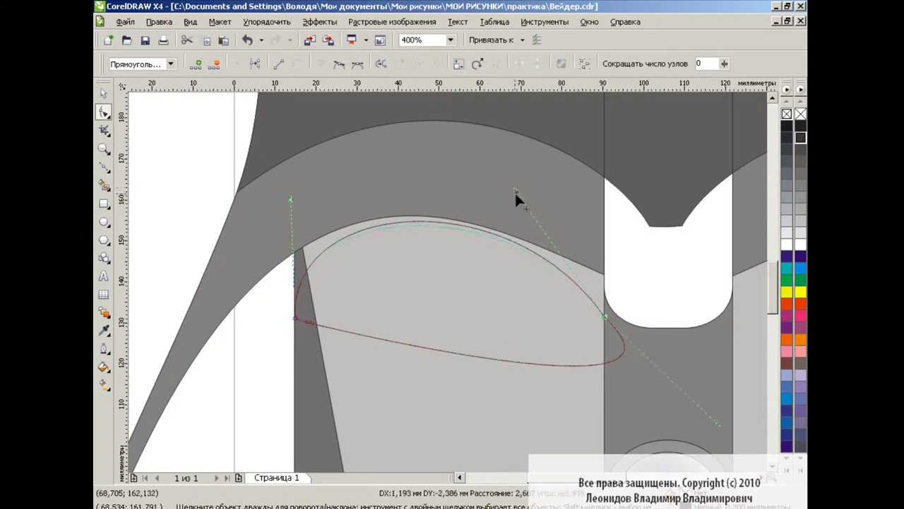
{"action": "left_click", "coordinate": [305, 322]}
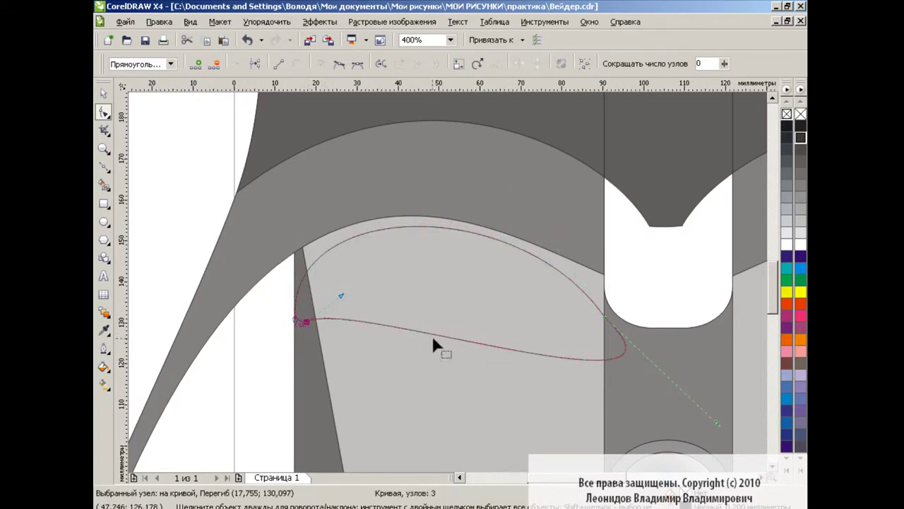
{"action": "left_click_drag", "start_coordinate": [717, 422], "coordinate": [385, 156]}
{"action": "left_click_drag", "start_coordinate": [342, 296], "coordinate": [304, 271]}
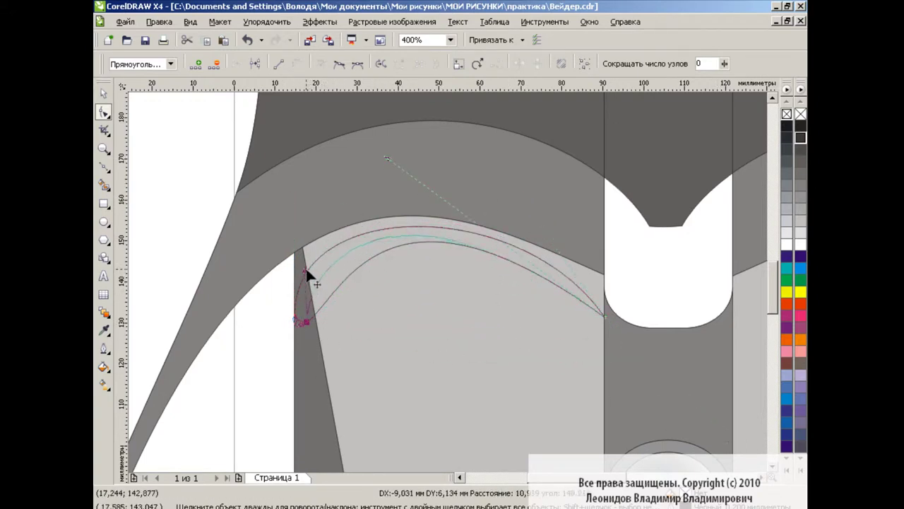
{"action": "left_click_drag", "start_coordinate": [385, 156], "coordinate": [421, 161]}
{"action": "left_click", "coordinate": [305, 321]}
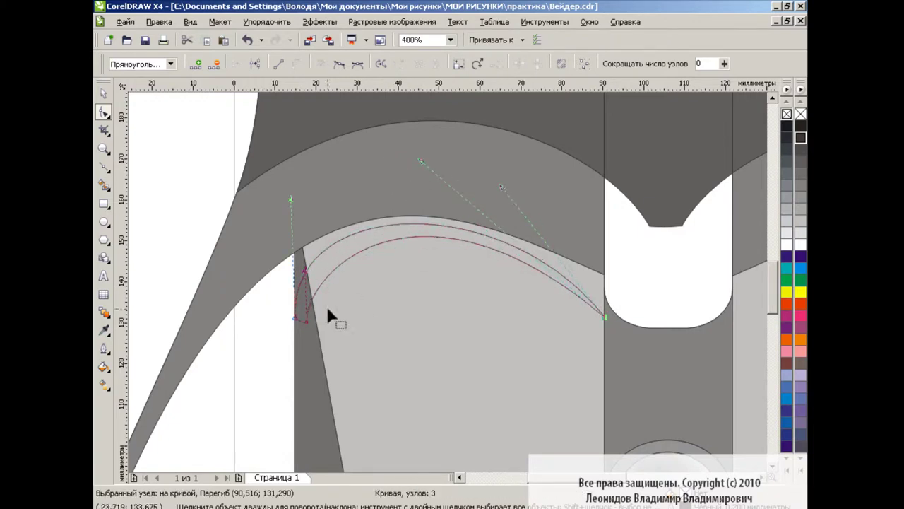
{"action": "left_click_drag", "start_coordinate": [304, 270], "coordinate": [283, 269]}
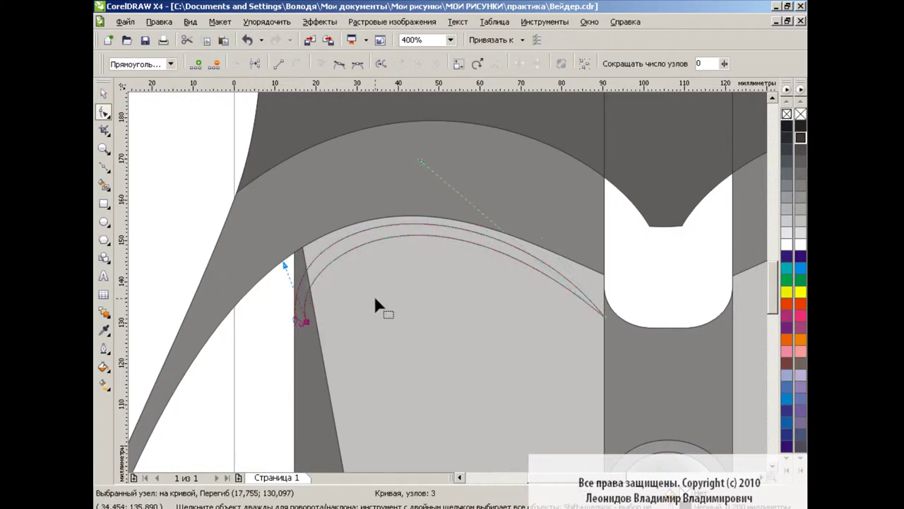
{"action": "key", "text": "space"}
Fill the sliver with medium-dark grey from the palette.
{"action": "left_click", "coordinate": [173, 228]}
{"action": "left_click", "coordinate": [381, 240]}
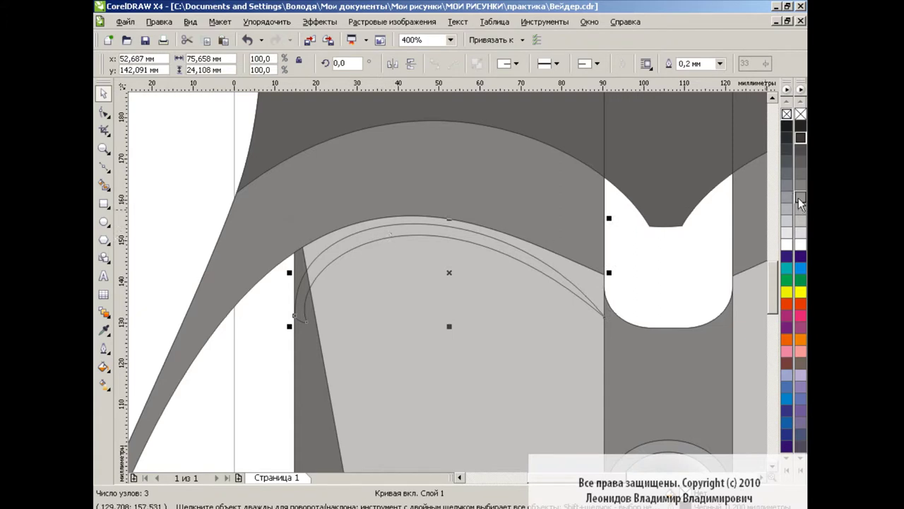
{"action": "left_click", "coordinate": [799, 198]}
{"action": "left_click", "coordinate": [800, 176]}
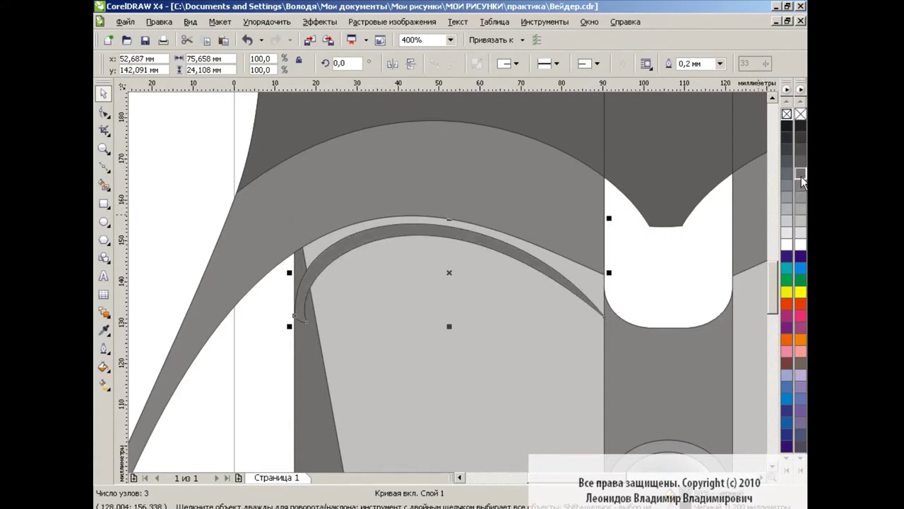
{"action": "left_click_drag", "start_coordinate": [770, 270], "coordinate": [771, 285]}
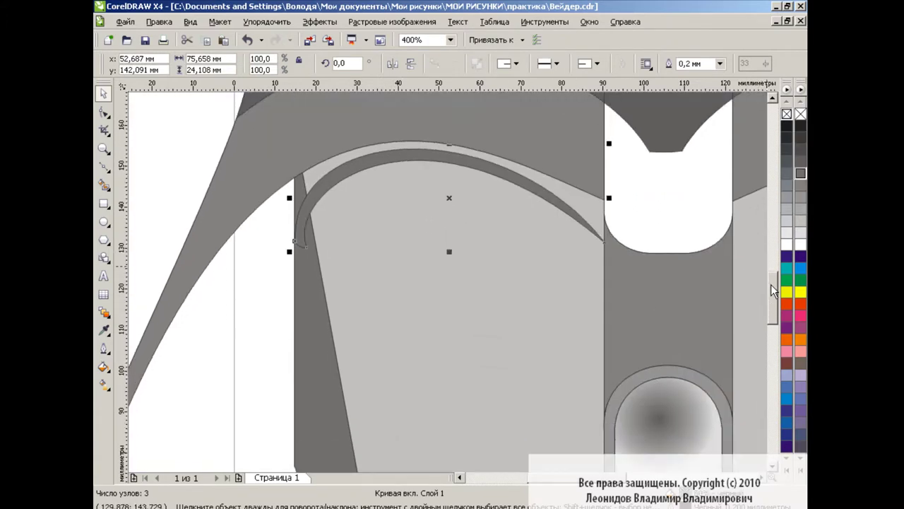
Draw a new curve from the sliver's left tip across the cheek and bend it into a downward sag.
{"action": "key", "text": "F5"}
{"action": "left_click", "coordinate": [308, 214]}
{"action": "left_click_drag", "start_coordinate": [602, 289], "coordinate": [726, 253]}
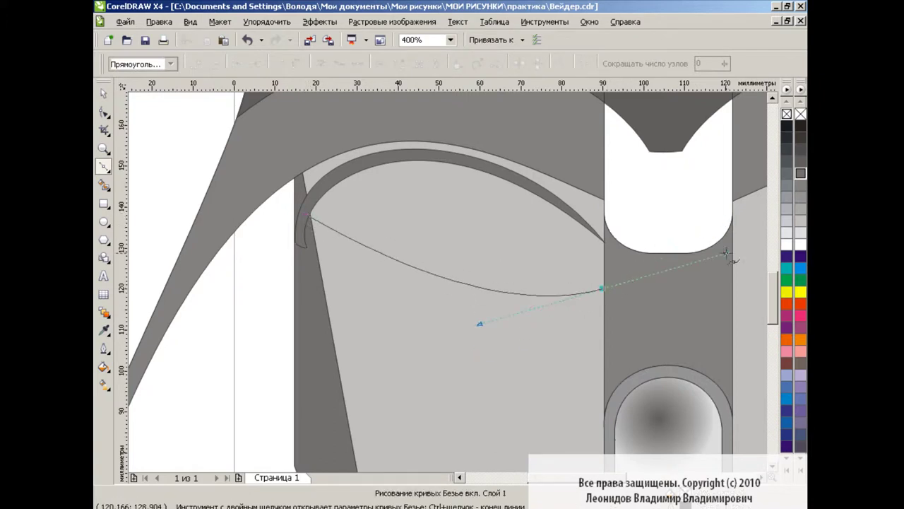
{"action": "key", "text": "F10"}
{"action": "left_click_drag", "start_coordinate": [307, 214], "coordinate": [330, 336]}
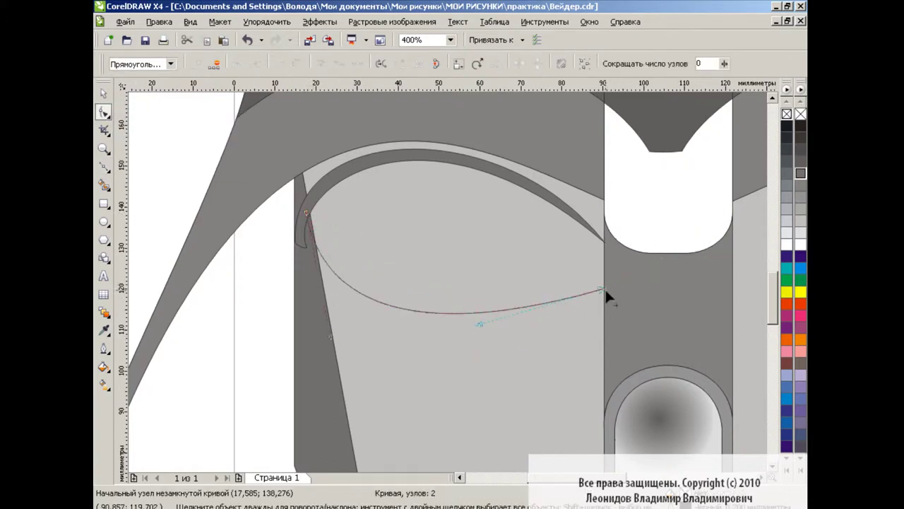
{"action": "left_click_drag", "start_coordinate": [480, 324], "coordinate": [517, 337]}
{"action": "left_click", "coordinate": [307, 214]}
{"action": "left_click_drag", "start_coordinate": [330, 337], "coordinate": [305, 354]}
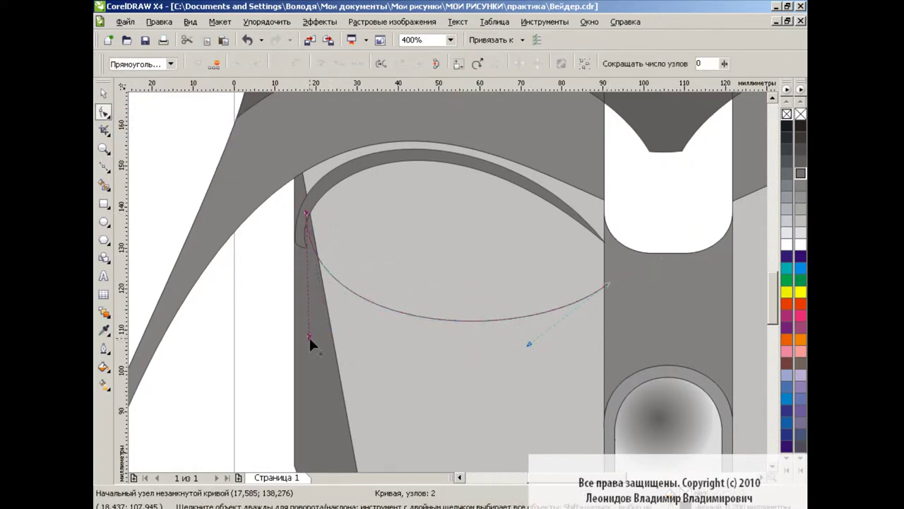
{"action": "left_click_drag", "start_coordinate": [528, 345], "coordinate": [530, 365]}
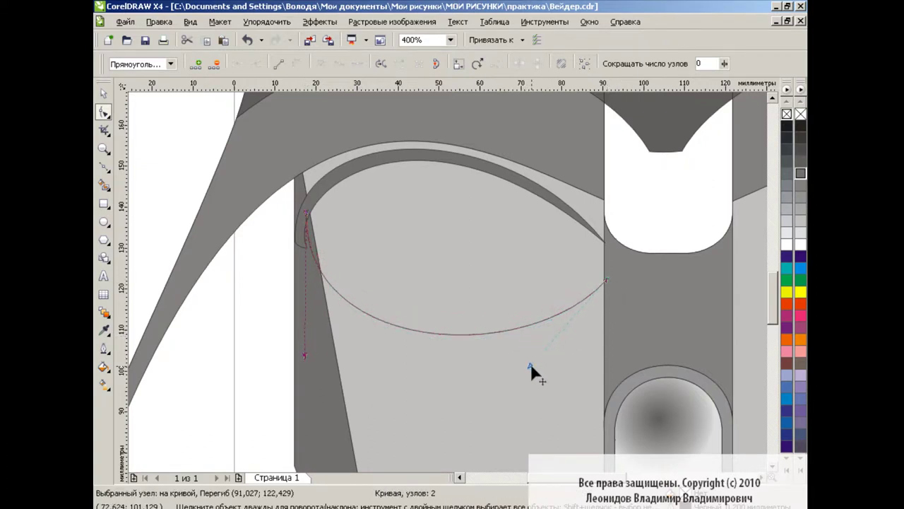
{"action": "key", "text": "space"}
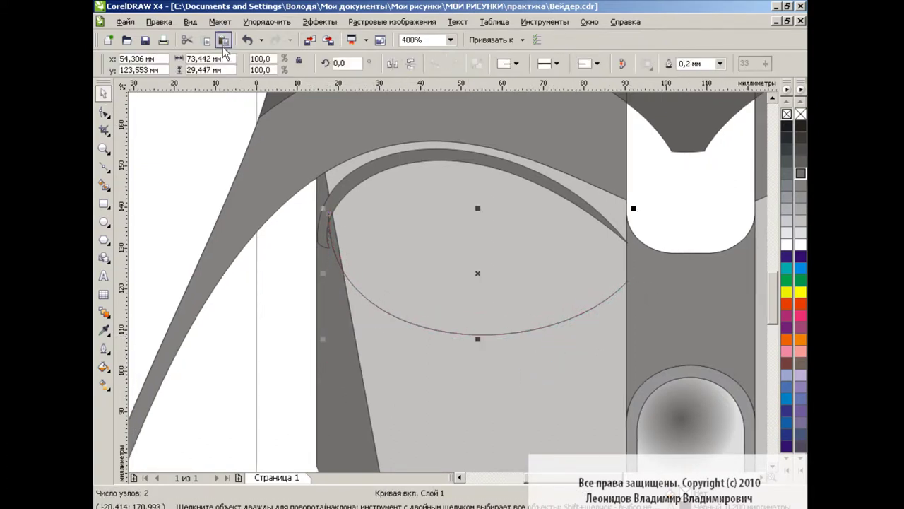
Nudge the new curve slightly lower and fine-tune its start and end nodes.
{"action": "left_click_drag", "start_coordinate": [479, 276], "coordinate": [479, 283]}
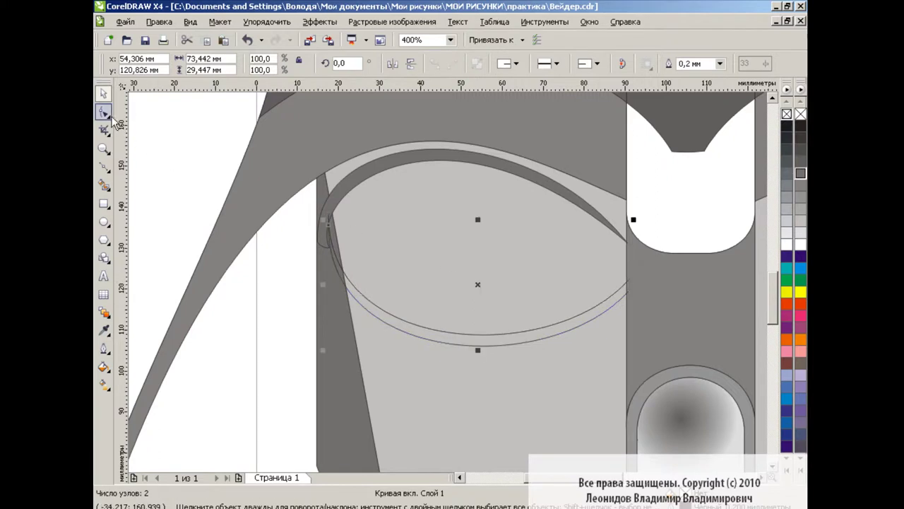
{"action": "key", "text": "space"}
{"action": "left_click_drag", "start_coordinate": [331, 228], "coordinate": [328, 228]}
{"action": "left_click", "coordinate": [627, 286]}
{"action": "left_click_drag", "start_coordinate": [552, 376], "coordinate": [560, 381]}
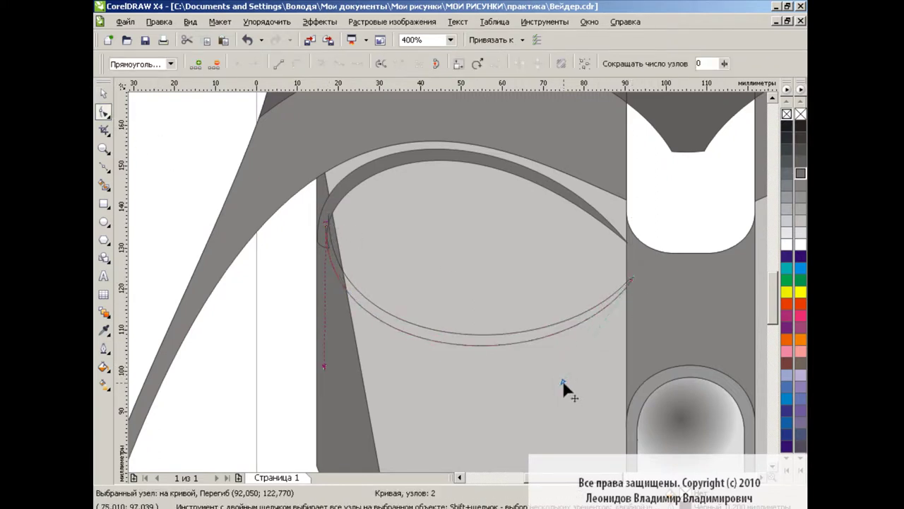
{"action": "key", "text": "space"}
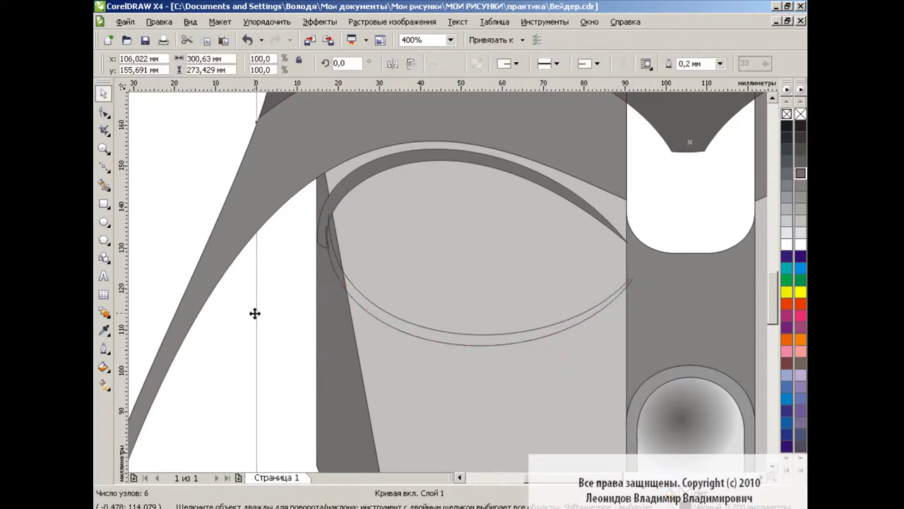
Smart Fill the gap between the two eye ring curves.
{"action": "left_click", "coordinate": [107, 333]}
{"action": "left_click", "coordinate": [339, 263]}
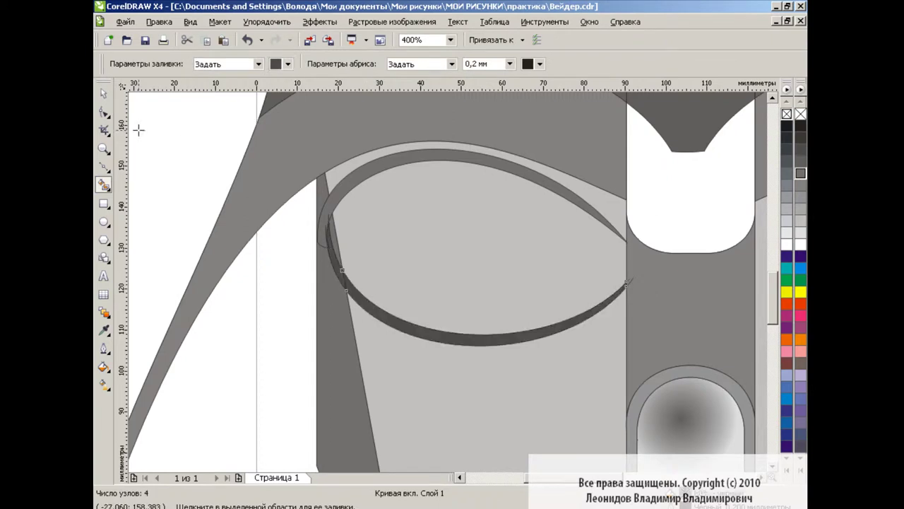
{"action": "left_click", "coordinate": [106, 94]}
{"action": "key", "text": "Escape"}
Bend the thin curve lower across the eye ring by dragging both handles down.
{"action": "left_click", "coordinate": [494, 324]}
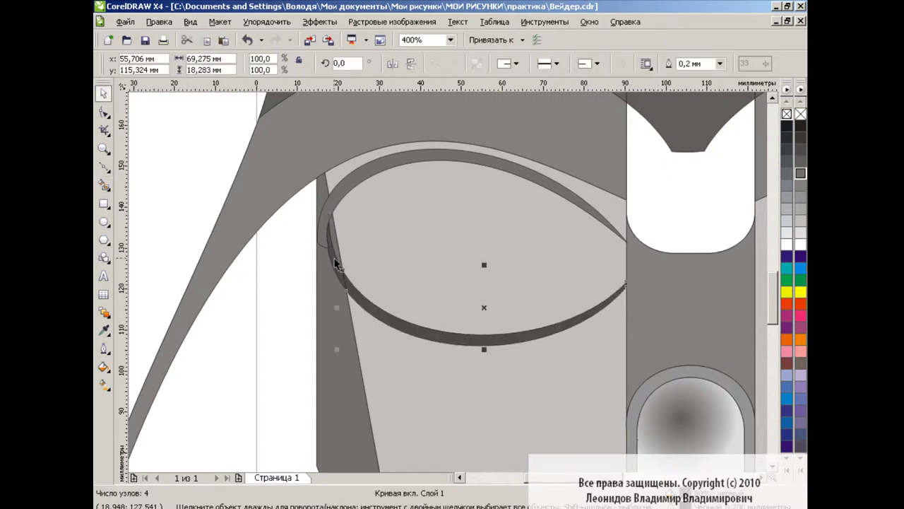
{"action": "left_click", "coordinate": [268, 288]}
{"action": "key", "text": "F10"}
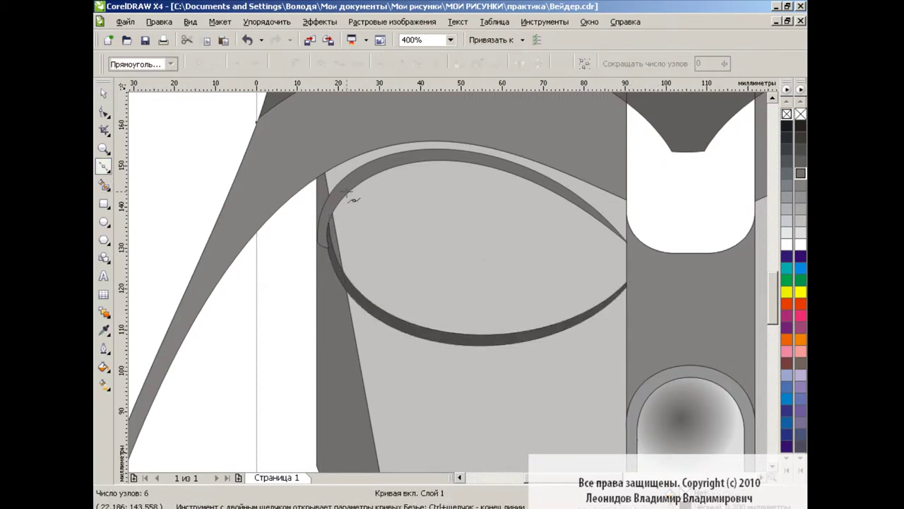
{"action": "left_click", "coordinate": [346, 200]}
{"action": "left_click_drag", "start_coordinate": [346, 200], "coordinate": [332, 290]}
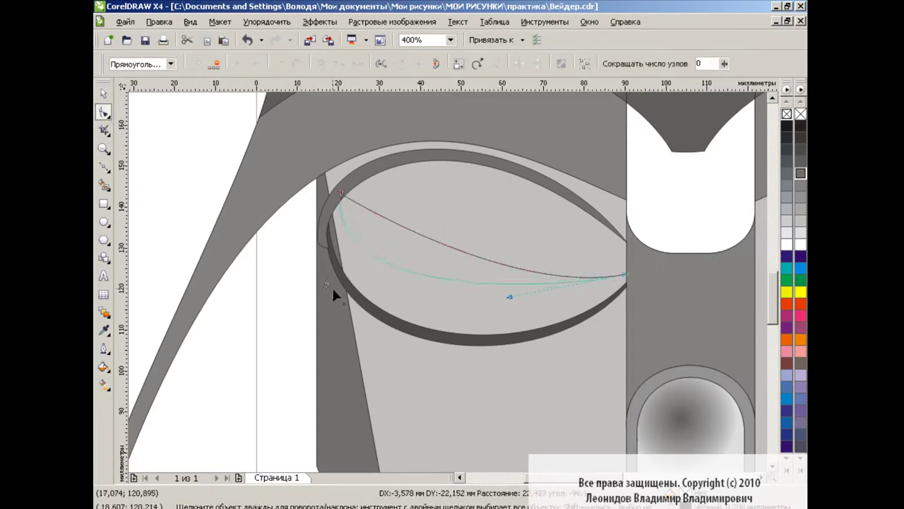
{"action": "mouse_move", "coordinate": [335, 202]}
{"action": "left_mouse_down"}
{"action": "mouse_move", "coordinate": [356, 321]}
{"action": "mouse_move", "coordinate": [378, 322]}
{"action": "left_mouse_up"}
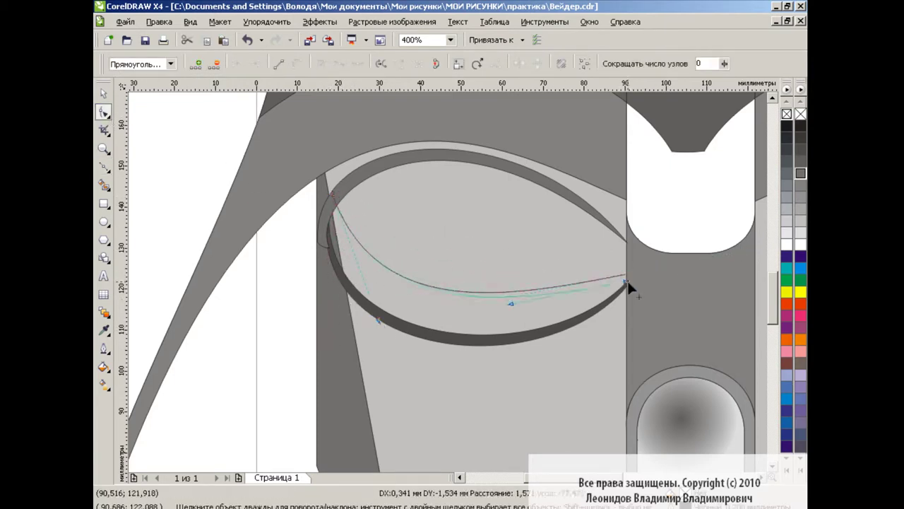
{"action": "left_click_drag", "start_coordinate": [520, 309], "coordinate": [519, 360]}
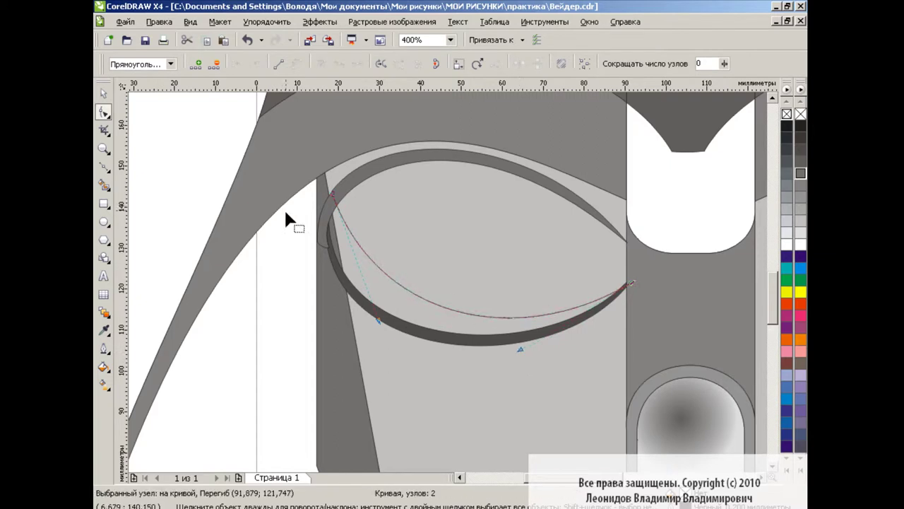
Smart Fill the area under the bent curve with light grey.
{"action": "left_click", "coordinate": [104, 184]}
{"action": "left_click", "coordinate": [333, 235]}
{"action": "key", "text": "space"}
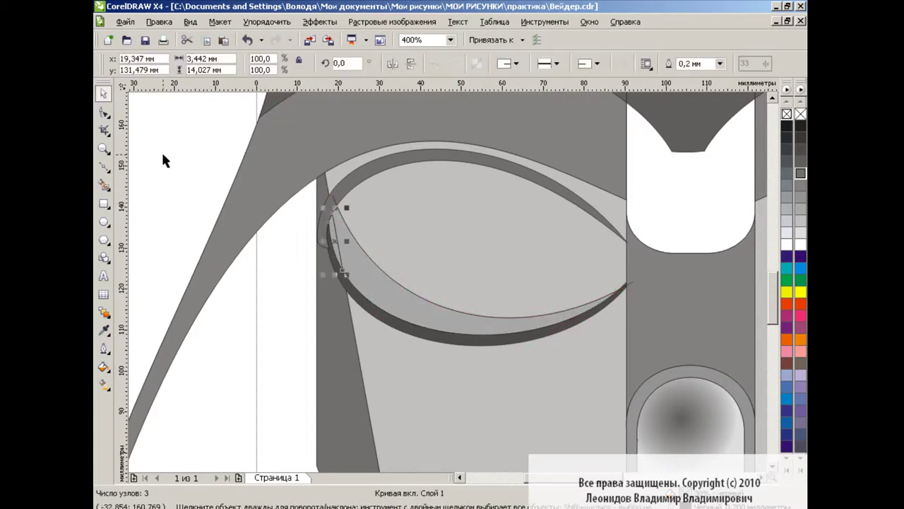
{"action": "left_click", "coordinate": [392, 293]}
{"action": "key", "text": "Escape"}
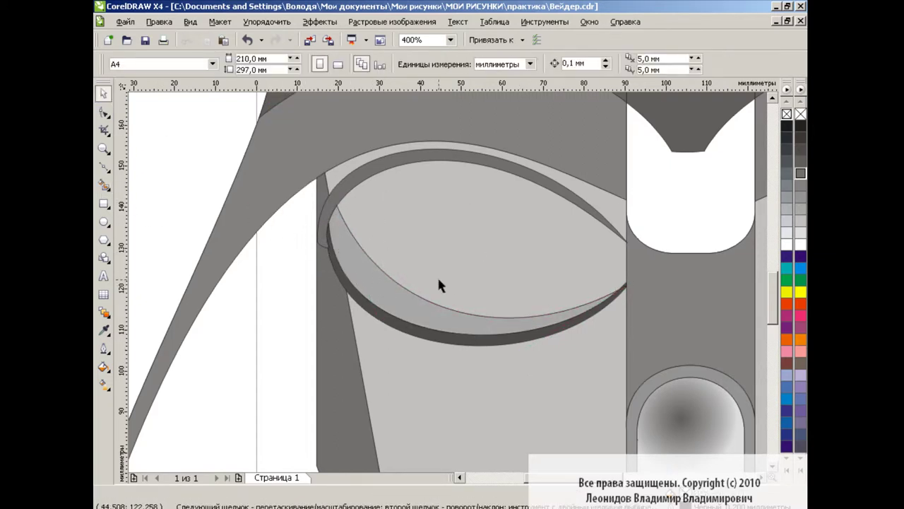
Draw an ellipse inside the eye ring, convert it to curves, and tilt it to about 351°.
{"action": "left_click", "coordinate": [104, 222]}
{"action": "left_click_drag", "start_coordinate": [360, 177], "coordinate": [620, 328]}
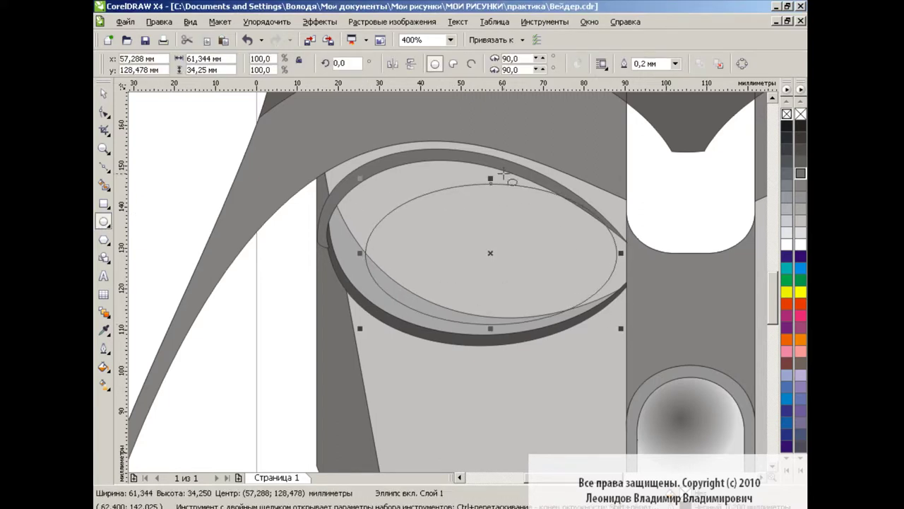
{"action": "key", "text": "ctrl+q"}
{"action": "left_click_drag", "start_coordinate": [490, 252], "coordinate": [482, 250]}
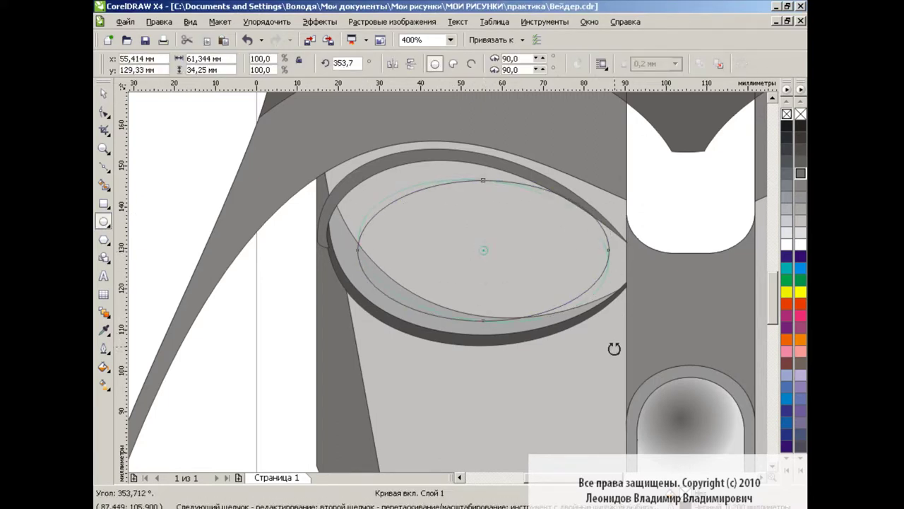
{"action": "left_click", "coordinate": [490, 252]}
{"action": "left_click_drag", "start_coordinate": [613, 324], "coordinate": [600, 333]}
Reshape the ellipse's top, sides and bottom nodes into a teardrop eye shape.
{"action": "left_click", "coordinate": [105, 111]}
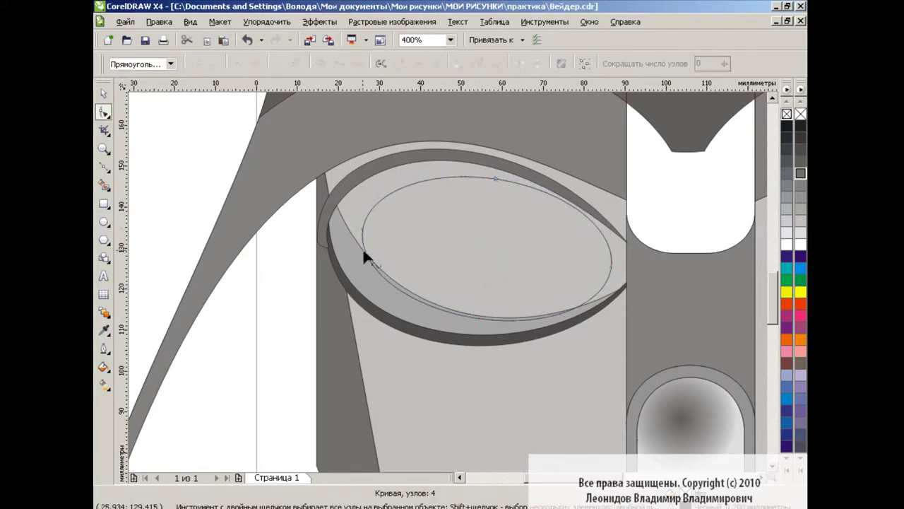
{"action": "left_click_drag", "start_coordinate": [362, 228], "coordinate": [343, 209]}
{"action": "left_click_drag", "start_coordinate": [215, 137], "coordinate": [625, 332]}
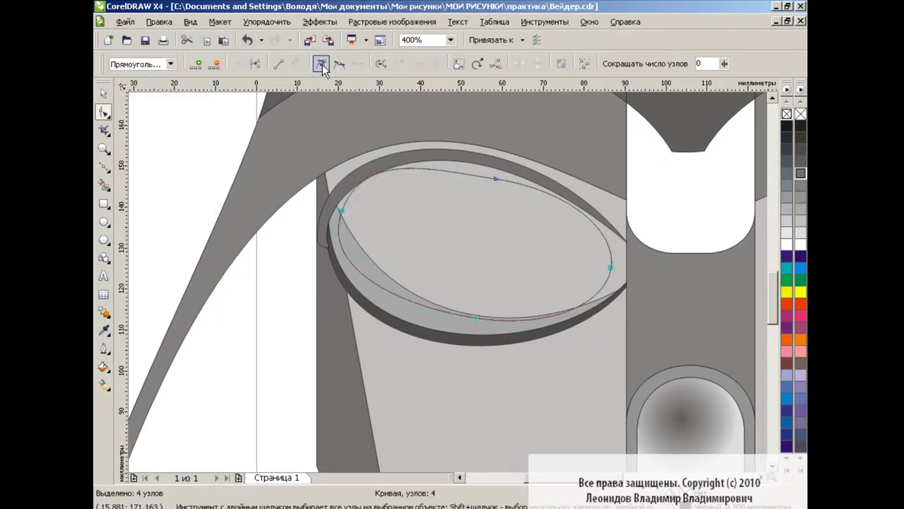
{"action": "mouse_move", "coordinate": [497, 178]}
{"action": "left_mouse_down"}
{"action": "mouse_move", "coordinate": [462, 208]}
{"action": "mouse_move", "coordinate": [601, 226]}
{"action": "mouse_move", "coordinate": [509, 182]}
{"action": "mouse_move", "coordinate": [598, 226]}
{"action": "left_mouse_up"}
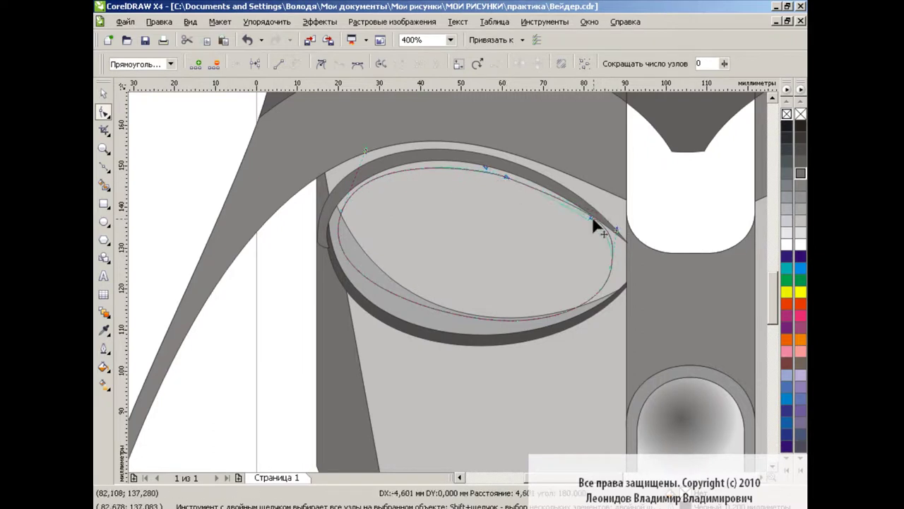
{"action": "left_click", "coordinate": [343, 209]}
{"action": "left_click_drag", "start_coordinate": [343, 211], "coordinate": [330, 241]}
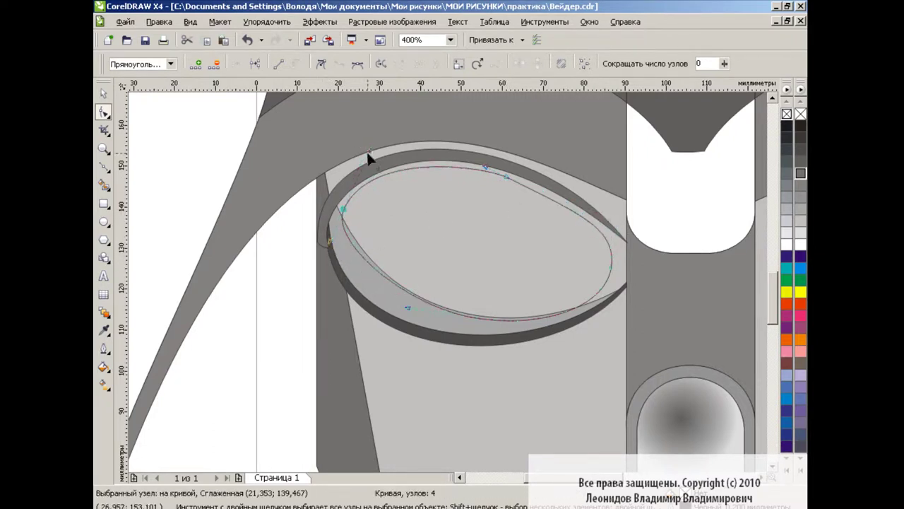
{"action": "left_click_drag", "start_coordinate": [615, 259], "coordinate": [627, 262]}
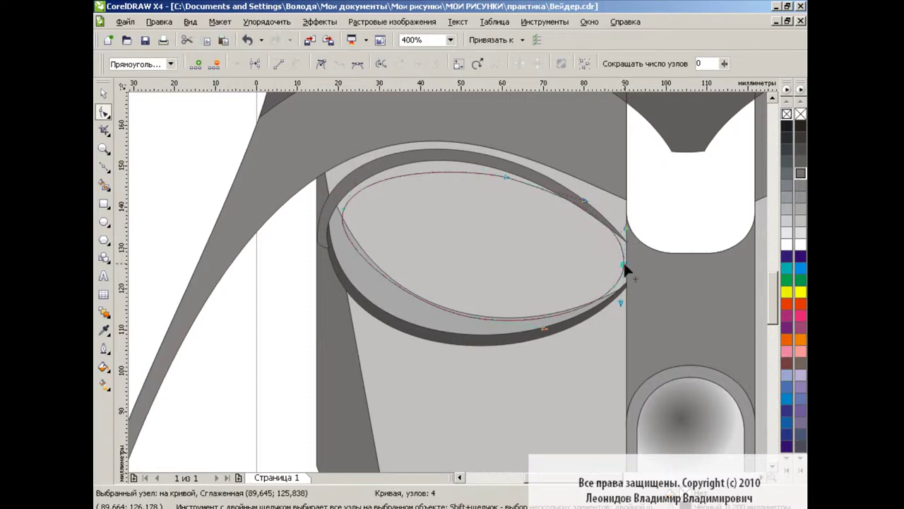
{"action": "left_click", "coordinate": [505, 178]}
{"action": "left_click_drag", "start_coordinate": [503, 177], "coordinate": [447, 157]}
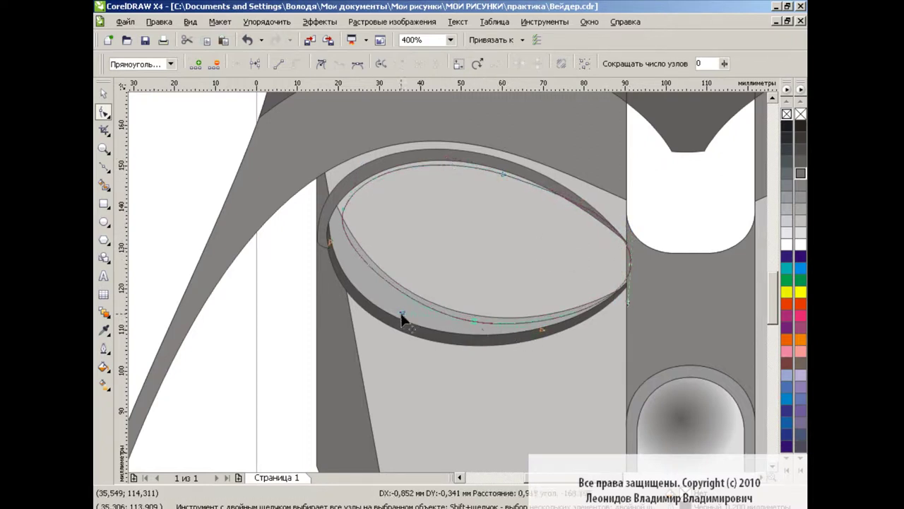
{"action": "left_click_drag", "start_coordinate": [447, 316], "coordinate": [404, 318]}
Smart Fill the eye shape black and view the whole helmet at 100%.
{"action": "key", "text": "space"}
{"action": "left_click", "coordinate": [193, 173]}
{"action": "left_click", "coordinate": [104, 184]}
{"action": "left_click", "coordinate": [288, 63]}
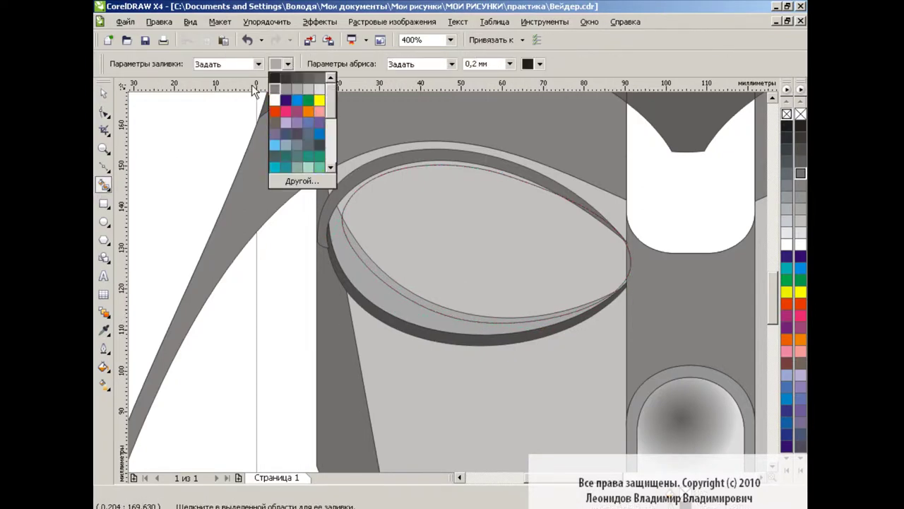
{"action": "left_click", "coordinate": [396, 269]}
{"action": "key", "text": "space"}
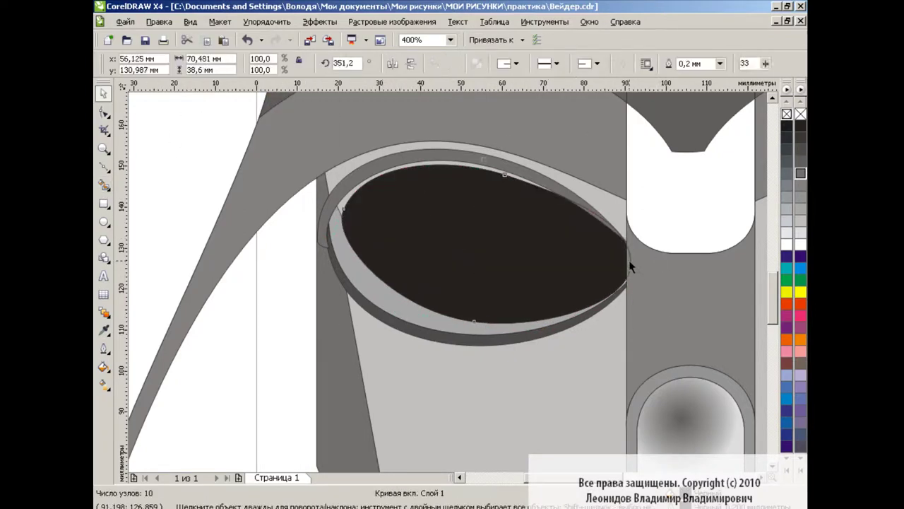
{"action": "key", "text": "Escape"}
{"action": "left_click", "coordinate": [450, 39]}
{"action": "left_click", "coordinate": [424, 125]}
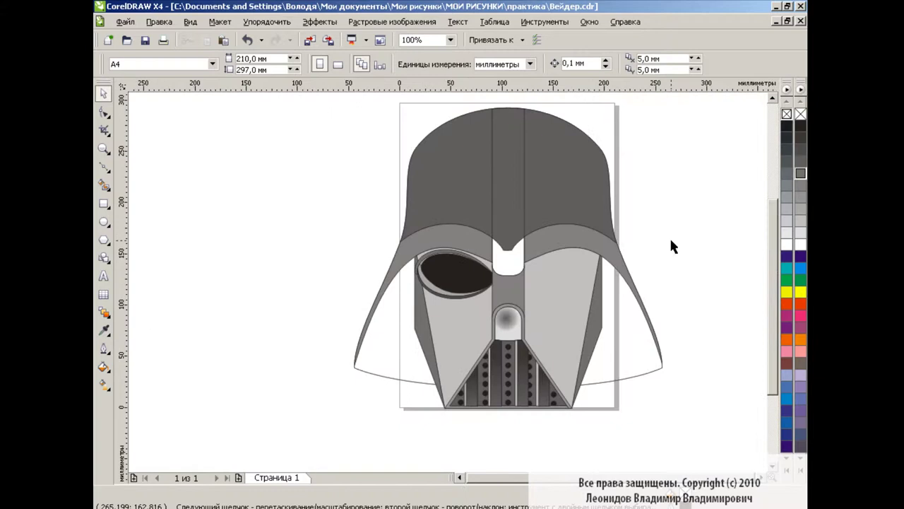
Zoom back to 400% on the eye and select the black eye lens.
{"action": "left_click", "coordinate": [450, 40]}
{"action": "left_click", "coordinate": [424, 144]}
{"action": "left_click", "coordinate": [484, 245]}
{"action": "key", "text": "F10"}
{"action": "left_click", "coordinate": [403, 315]}
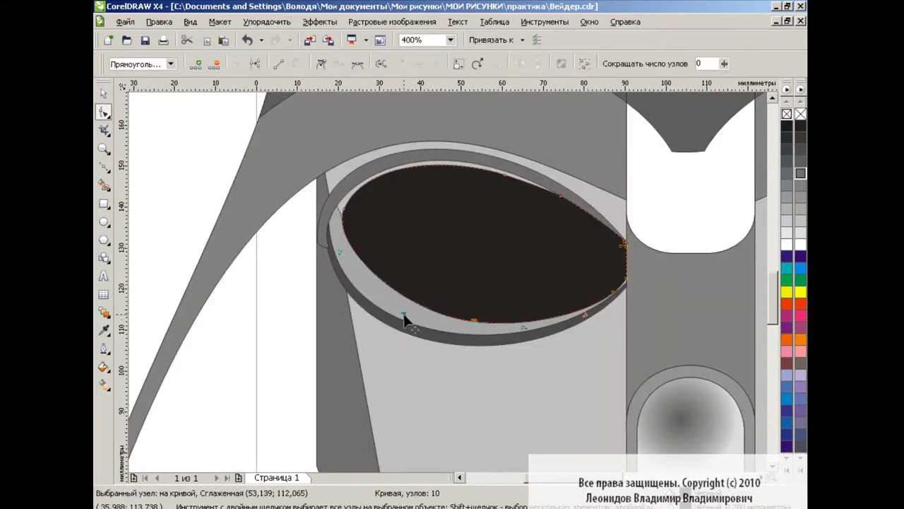
Apply a Radial, Custom fountain fill to the lens with its centre shifted up-left.
{"action": "left_click", "coordinate": [104, 367]}
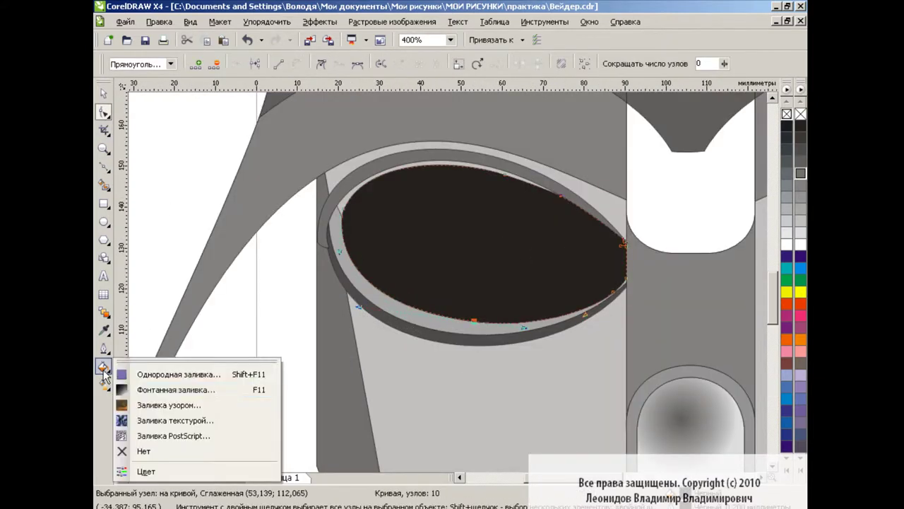
{"action": "left_click", "coordinate": [262, 389]}
{"action": "left_click", "coordinate": [402, 152]}
{"action": "left_click", "coordinate": [363, 169]}
{"action": "left_click_drag", "start_coordinate": [541, 183], "coordinate": [551, 165]}
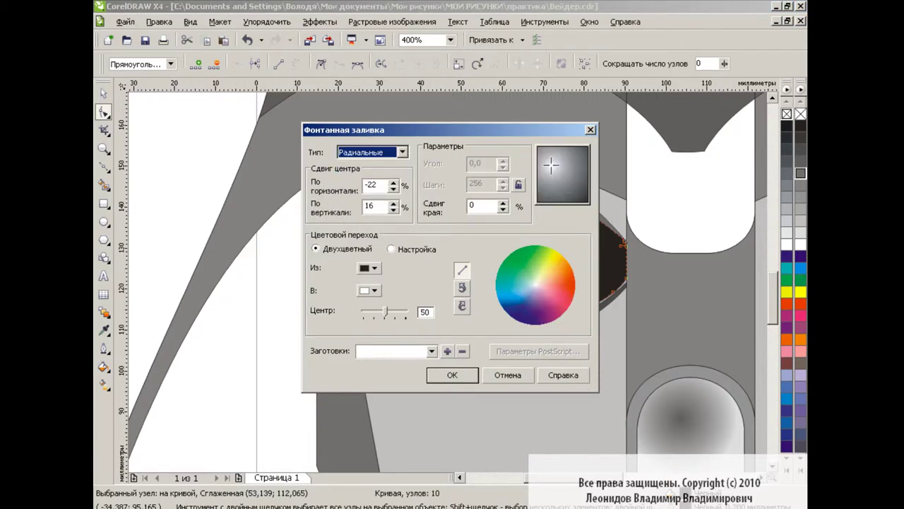
{"action": "left_click", "coordinate": [391, 249]}
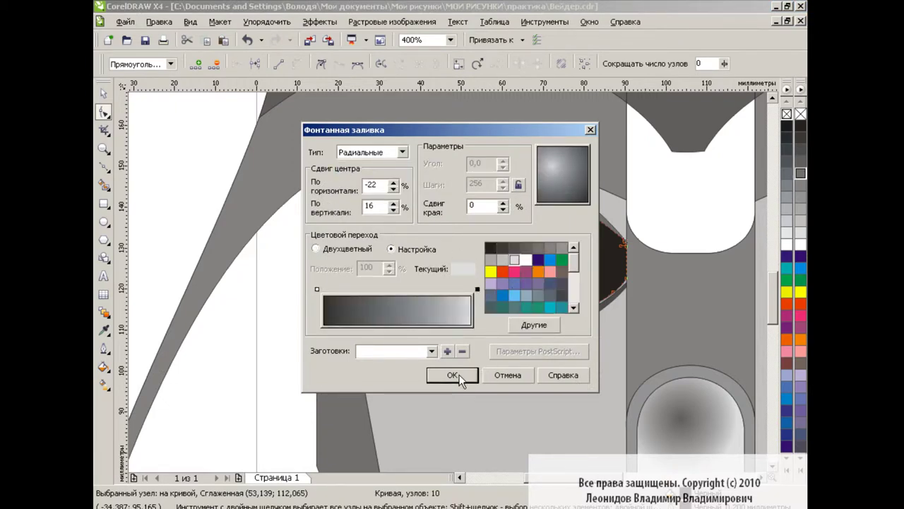
{"action": "left_click", "coordinate": [452, 375]}
Pull the gradient edge inward to darken the lens rim, then check at 100% and return to 400%.
{"action": "key", "text": "g"}
{"action": "mouse_move", "coordinate": [497, 214]}
{"action": "left_mouse_down"}
{"action": "mouse_move", "coordinate": [450, 225]}
{"action": "mouse_move", "coordinate": [480, 252]}
{"action": "mouse_move", "coordinate": [463, 234]}
{"action": "left_mouse_up"}
{"action": "left_click", "coordinate": [104, 93]}
{"action": "key", "text": "Escape"}
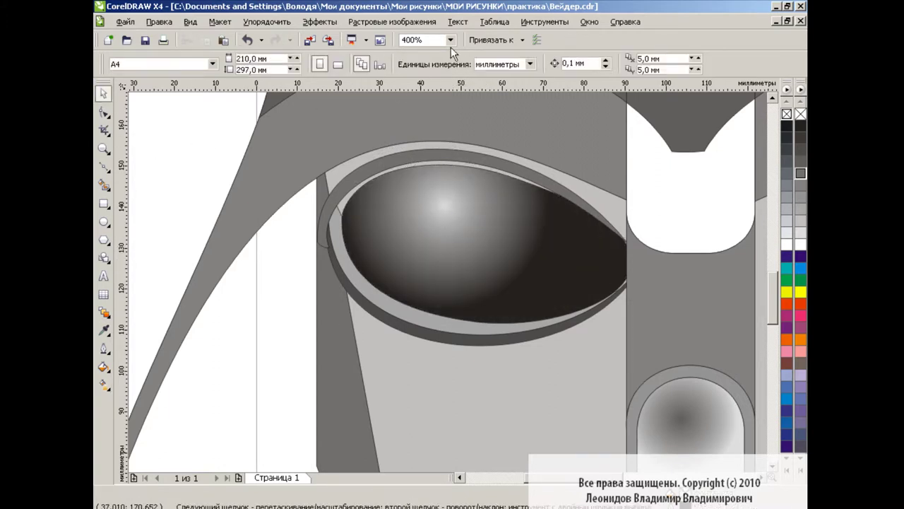
{"action": "left_click", "coordinate": [451, 40]}
{"action": "left_click", "coordinate": [436, 131]}
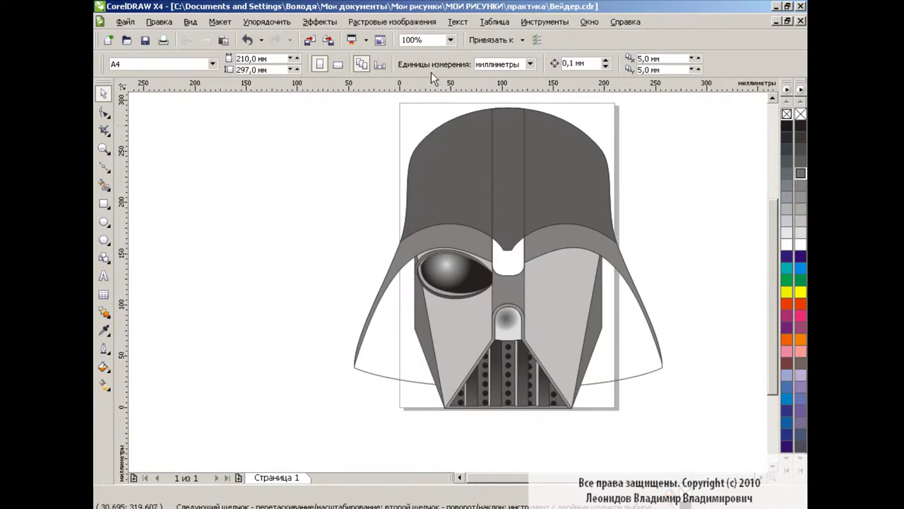
{"action": "left_click", "coordinate": [451, 41]}
{"action": "left_click", "coordinate": [438, 147]}
Smart Fill the crescent along the top of the eye lens and select it.
{"action": "left_click", "coordinate": [547, 233]}
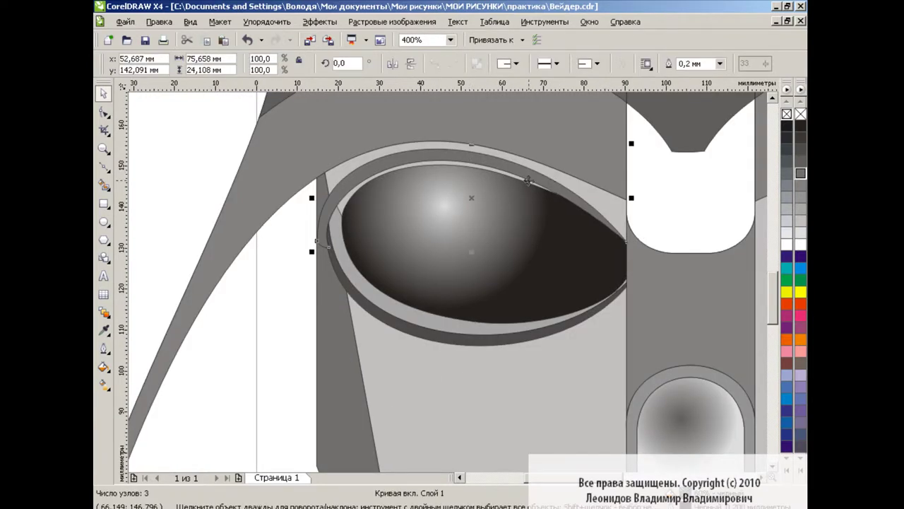
{"action": "left_click", "coordinate": [555, 24]}
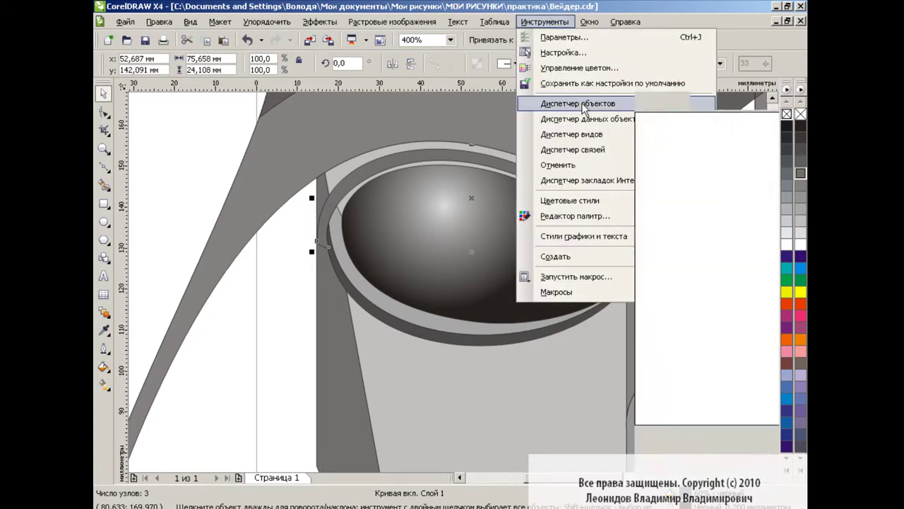
{"action": "left_click", "coordinate": [605, 104]}
{"action": "left_click", "coordinate": [775, 93]}
{"action": "left_click", "coordinate": [178, 176]}
{"action": "left_click", "coordinate": [349, 193]}
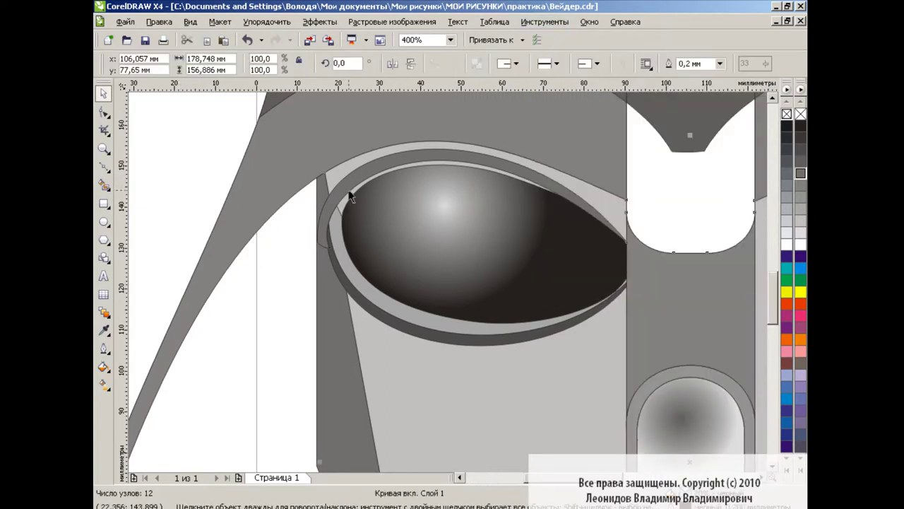
{"action": "left_click", "coordinate": [104, 185]}
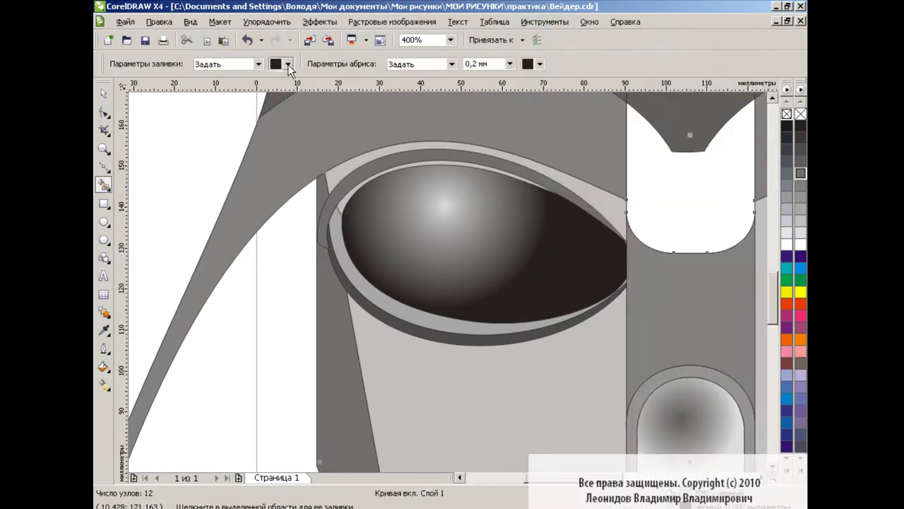
{"action": "left_click", "coordinate": [349, 196]}
{"action": "left_click", "coordinate": [103, 94]}
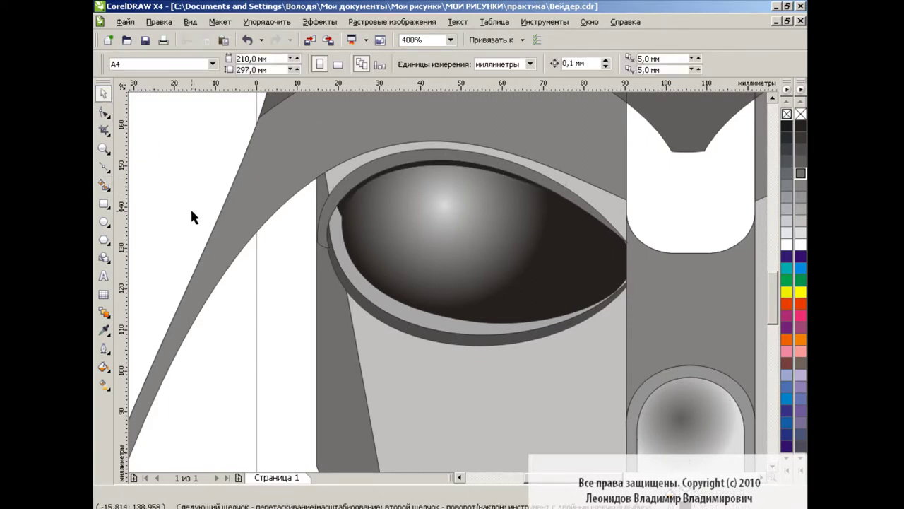
{"action": "left_click", "coordinate": [363, 293]}
Start a Custom fountain fill on the top crescent.
{"action": "left_click", "coordinate": [104, 367]}
{"action": "left_click", "coordinate": [141, 376]}
{"action": "left_click", "coordinate": [391, 249]}
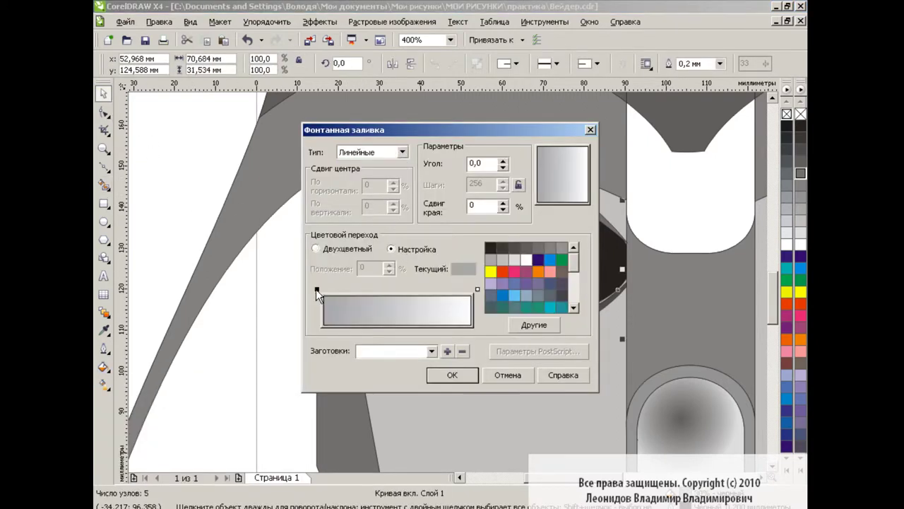
Set both gradient ends to black and add the first stops from 55%, coloured light grey.
{"action": "left_click", "coordinate": [490, 247]}
{"action": "left_click", "coordinate": [477, 289]}
{"action": "left_click", "coordinate": [490, 247]}
{"action": "double_click", "coordinate": [405, 289]}
{"action": "left_click", "coordinate": [502, 259]}
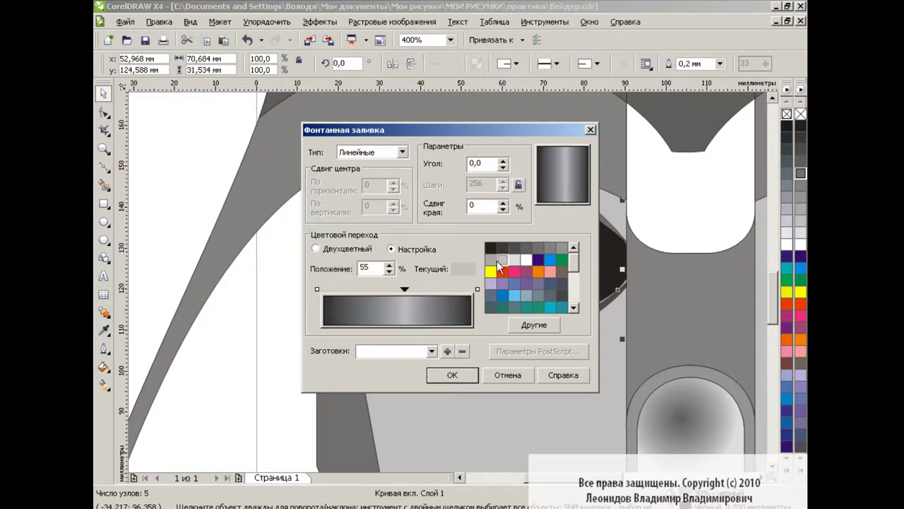
{"action": "double_click", "coordinate": [423, 289]}
{"action": "left_click", "coordinate": [502, 259]}
{"action": "double_click", "coordinate": [446, 289]}
{"action": "left_click", "coordinate": [503, 259]}
Add light-grey and darker-grey stops near 91%, shift one stop, and apply the fill to the eye ring.
{"action": "double_click", "coordinate": [459, 289]}
{"action": "left_click", "coordinate": [502, 259]}
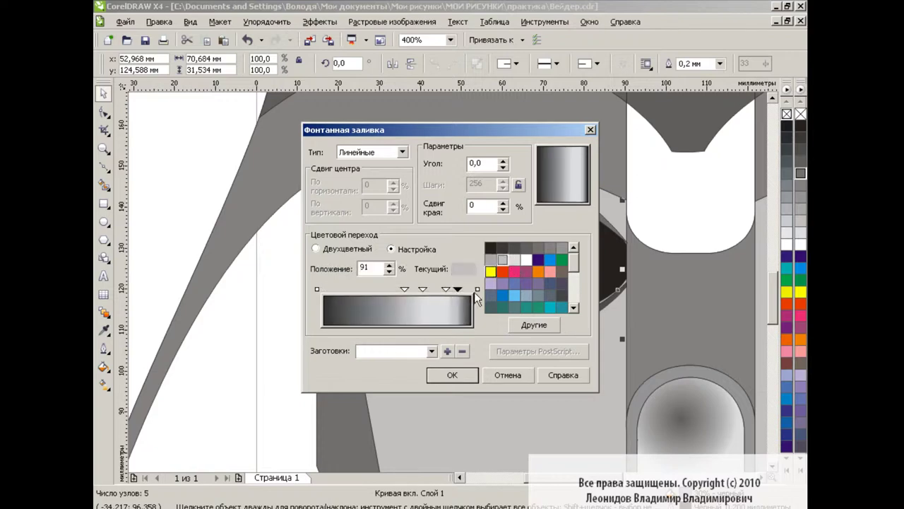
{"action": "double_click", "coordinate": [434, 289]}
{"action": "left_click", "coordinate": [456, 289]}
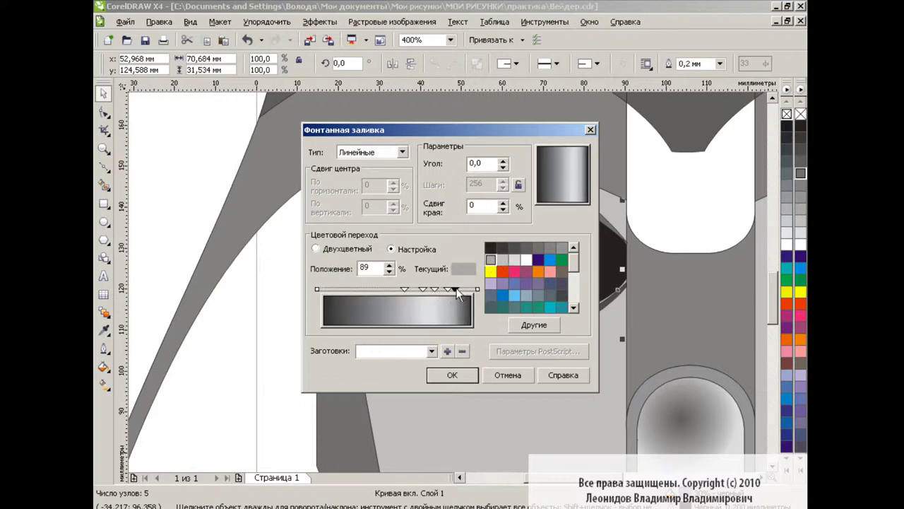
{"action": "left_click_drag", "start_coordinate": [434, 290], "coordinate": [441, 290]}
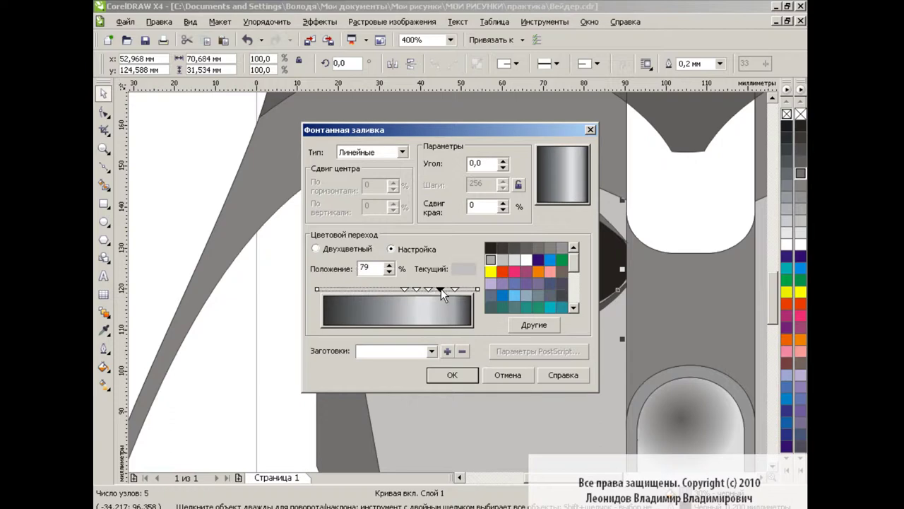
{"action": "left_click", "coordinate": [461, 377]}
{"action": "left_click", "coordinate": [168, 178]}
Copy another object's fill onto the selected eye curve with Copy Properties From.
{"action": "left_click", "coordinate": [326, 192]}
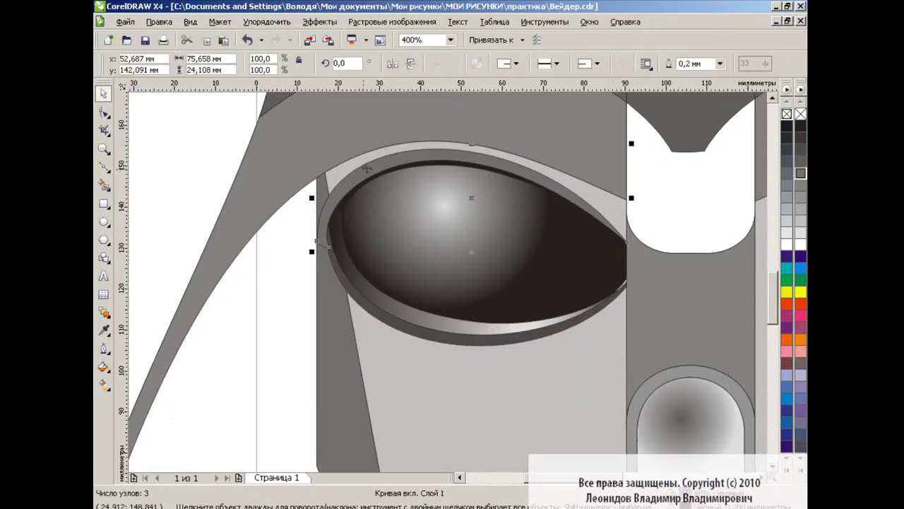
{"action": "key", "text": "ctrl+shift+a"}
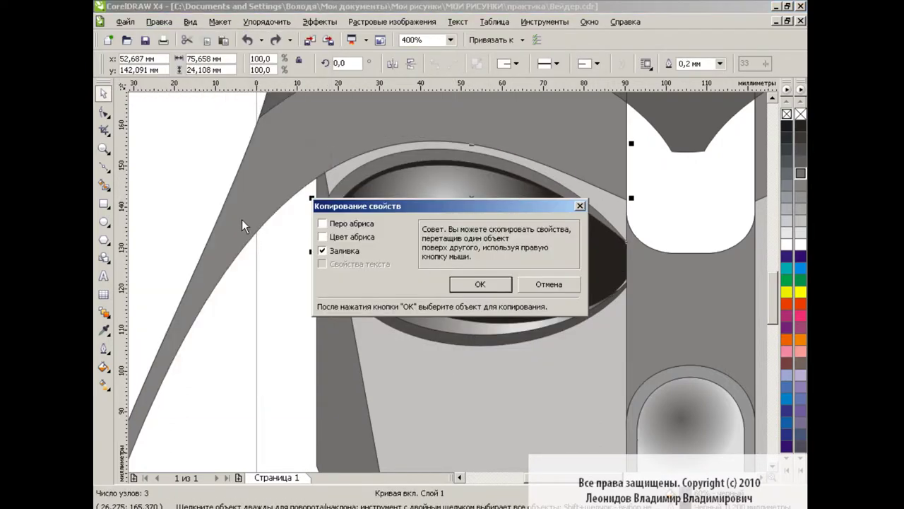
{"action": "key", "text": "Return"}
{"action": "left_click", "coordinate": [381, 313]}
{"action": "left_click", "coordinate": [178, 153]}
At 200% zoom, group the left eye parts, mirror them horizontally, and drop a copy onto the right eye.
{"action": "left_click", "coordinate": [449, 40]}
{"action": "left_click", "coordinate": [417, 139]}
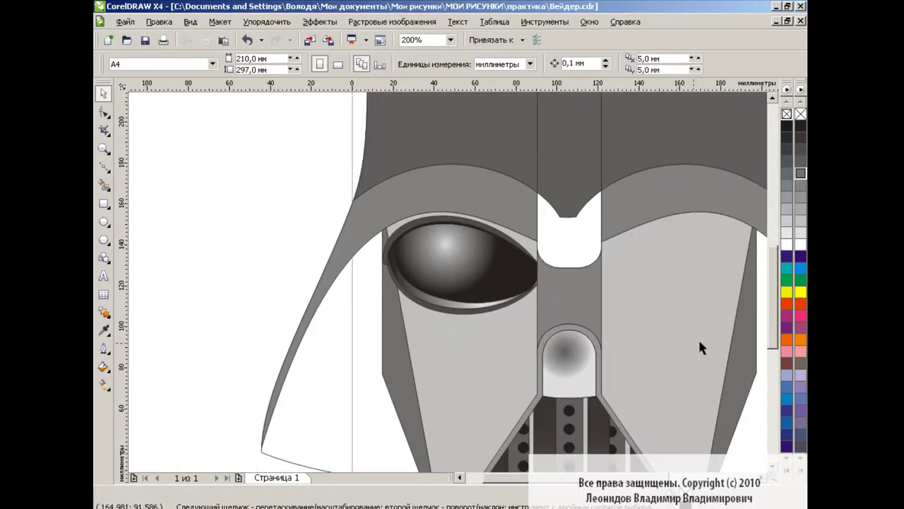
{"action": "scroll", "coordinate": [694, 331], "scroll_direction": "right", "scroll_amount": 1}
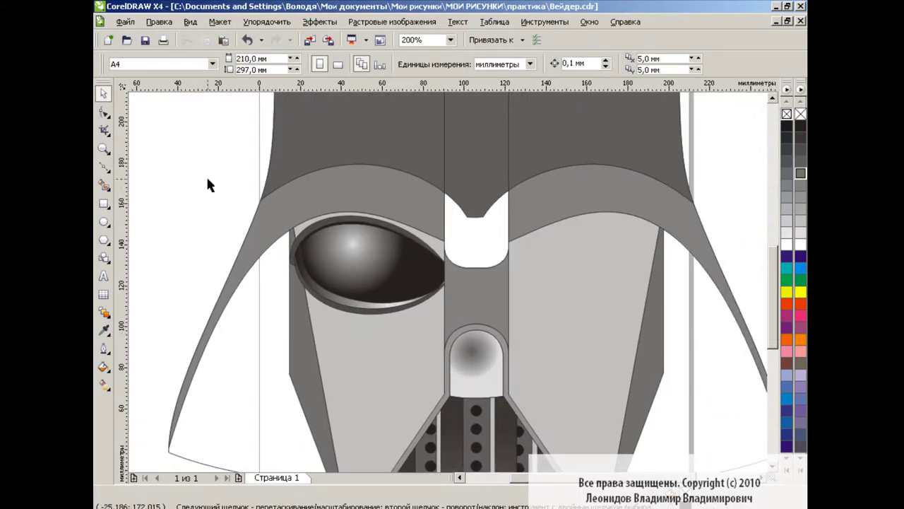
{"action": "left_click_drag", "start_coordinate": [209, 186], "coordinate": [458, 343]}
{"action": "left_click", "coordinate": [458, 65]}
{"action": "left_click", "coordinate": [411, 64]}
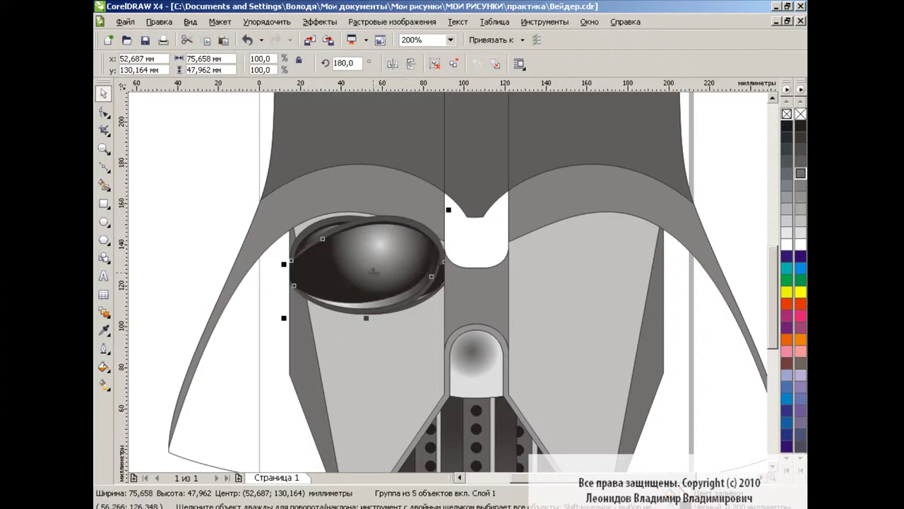
{"action": "left_click_drag", "start_coordinate": [366, 278], "coordinate": [586, 278]}
{"action": "left_click", "coordinate": [695, 302]}
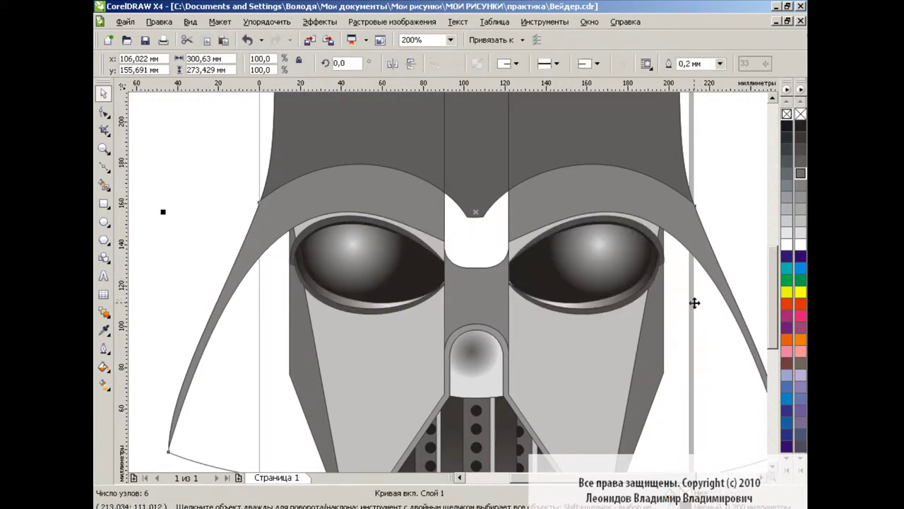
Copy the left eye's fill onto the right eye's inner curve, then zoom back to 100%.
{"action": "left_click", "coordinate": [586, 278]}
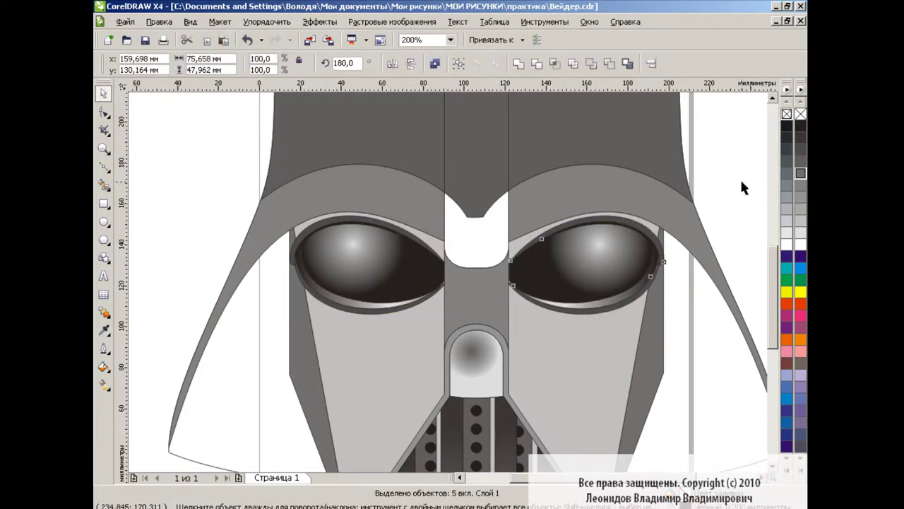
{"action": "left_click", "coordinate": [606, 249], "text": "ctrl"}
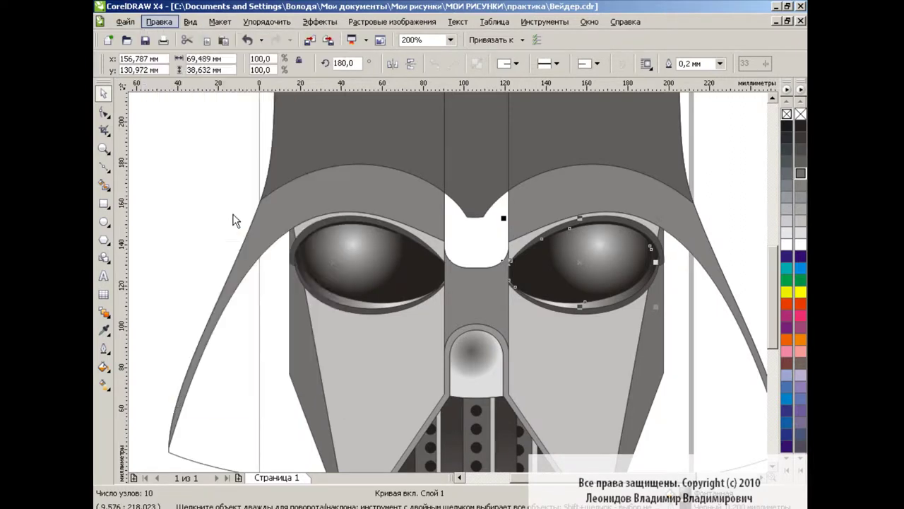
{"action": "left_click", "coordinate": [500, 284]}
{"action": "left_click", "coordinate": [367, 261]}
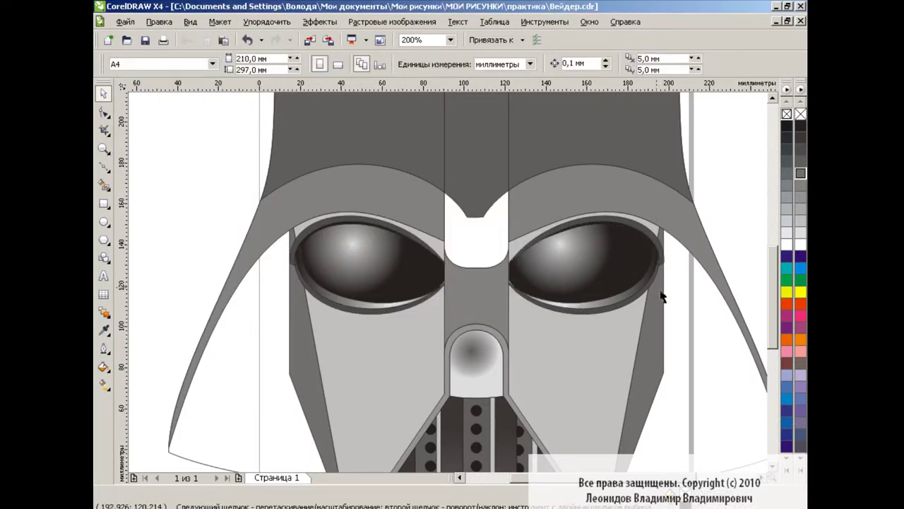
{"action": "left_click_drag", "start_coordinate": [518, 328], "coordinate": [518, 328]}
{"action": "left_click", "coordinate": [738, 213]}
{"action": "scroll", "coordinate": [774, 281], "scroll_direction": "down", "scroll_amount": 2}
{"action": "left_click", "coordinate": [450, 39]}
{"action": "left_click", "coordinate": [410, 126]}
At 200% zoom, draw a Bezier curve across the lower face ending near the left jaw.
{"action": "left_click", "coordinate": [452, 40]}
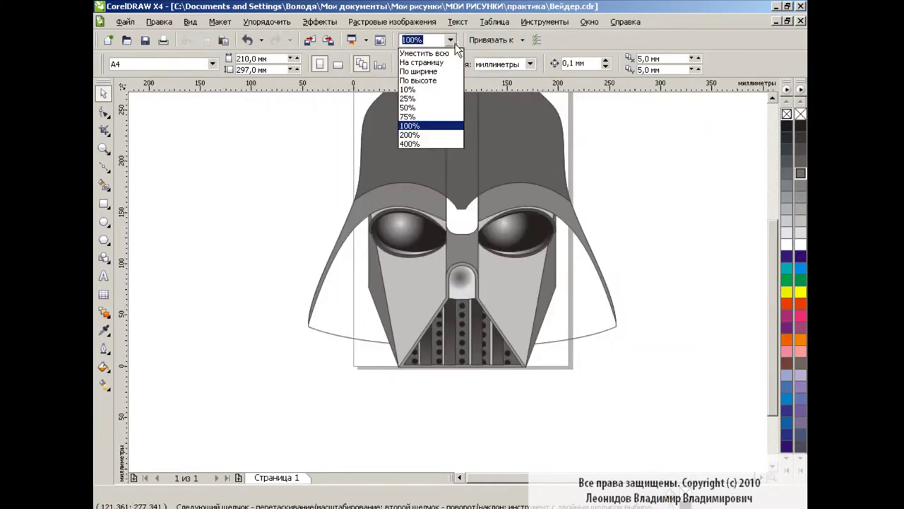
{"action": "left_click", "coordinate": [410, 134]}
{"action": "left_click", "coordinate": [104, 166]}
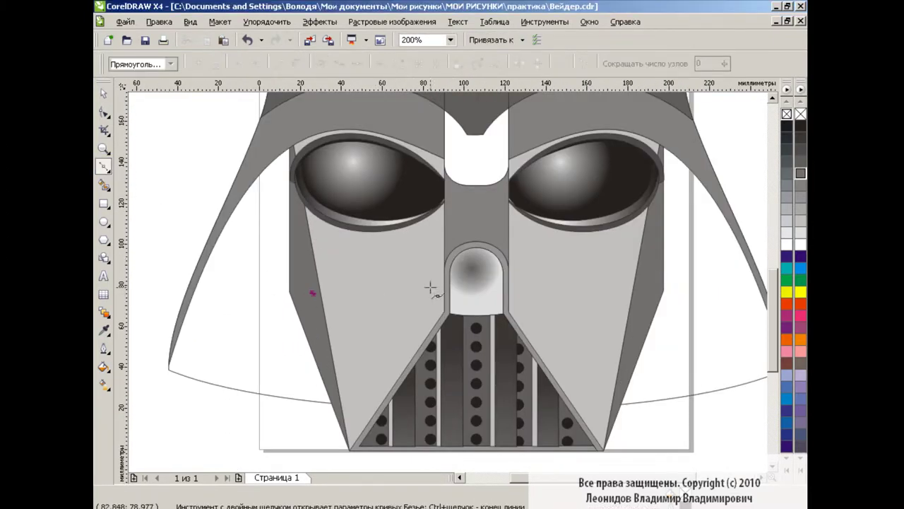
{"action": "left_click_drag", "start_coordinate": [448, 283], "coordinate": [526, 315]}
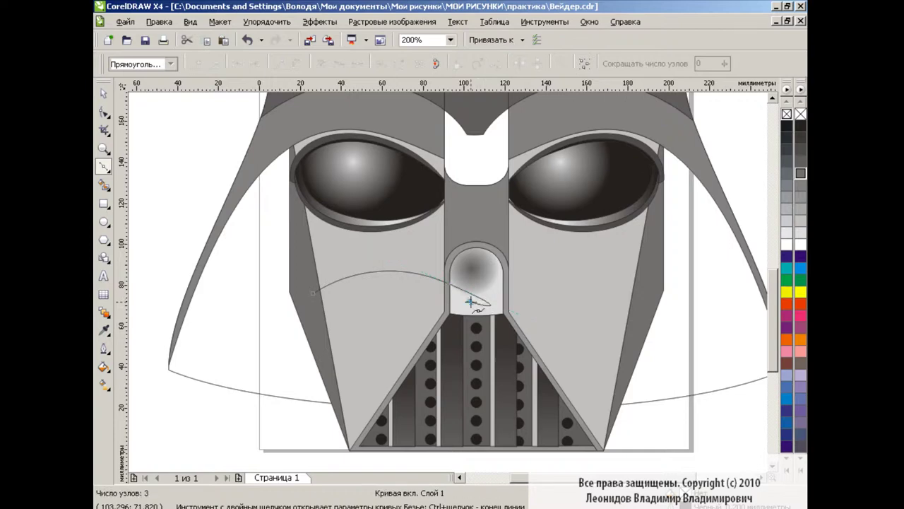
{"action": "left_click_drag", "start_coordinate": [333, 384], "coordinate": [304, 455]}
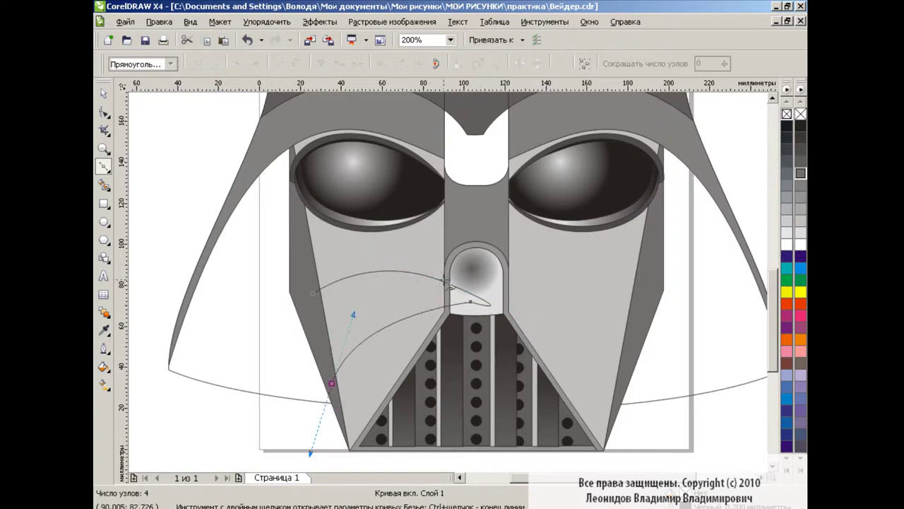
{"action": "key", "text": "space"}
Smart Fill the enclosed left cheek area with black.
{"action": "key", "text": "Escape"}
{"action": "left_click", "coordinate": [104, 184]}
{"action": "left_click", "coordinate": [288, 63]}
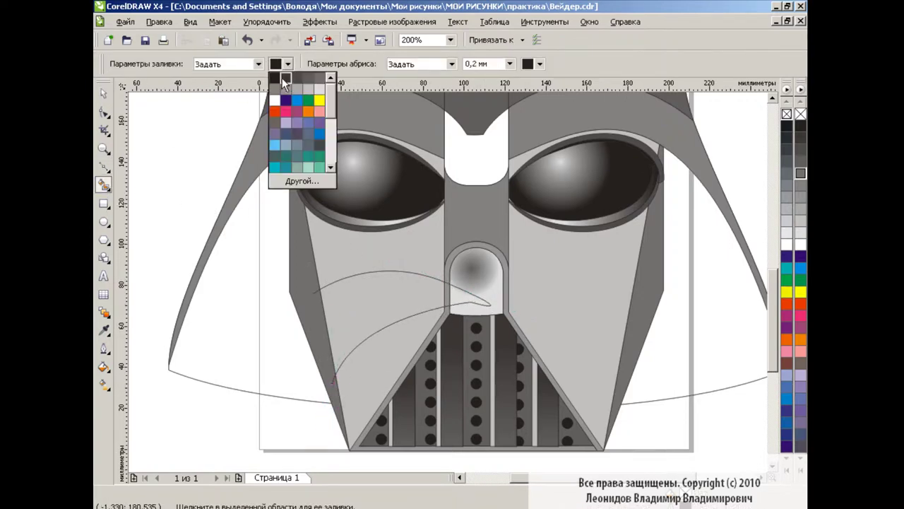
{"action": "left_click", "coordinate": [283, 82]}
{"action": "left_click", "coordinate": [384, 293]}
{"action": "key", "text": "space"}
{"action": "key", "text": "Escape"}
Place a copy of the black cheek on the right side of the face, undoing a trial grey fill.
{"action": "left_click", "coordinate": [272, 311]}
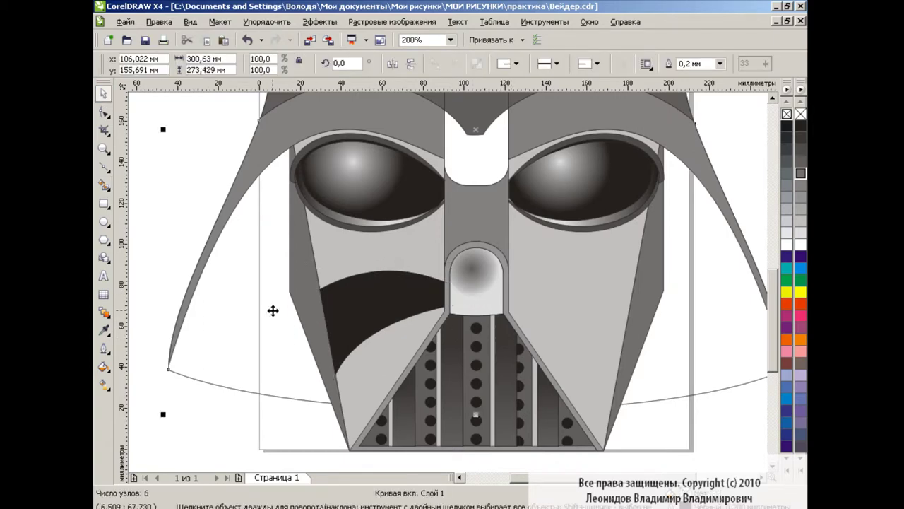
{"action": "left_click", "coordinate": [371, 304]}
{"action": "left_click_drag", "start_coordinate": [393, 320], "coordinate": [583, 322]}
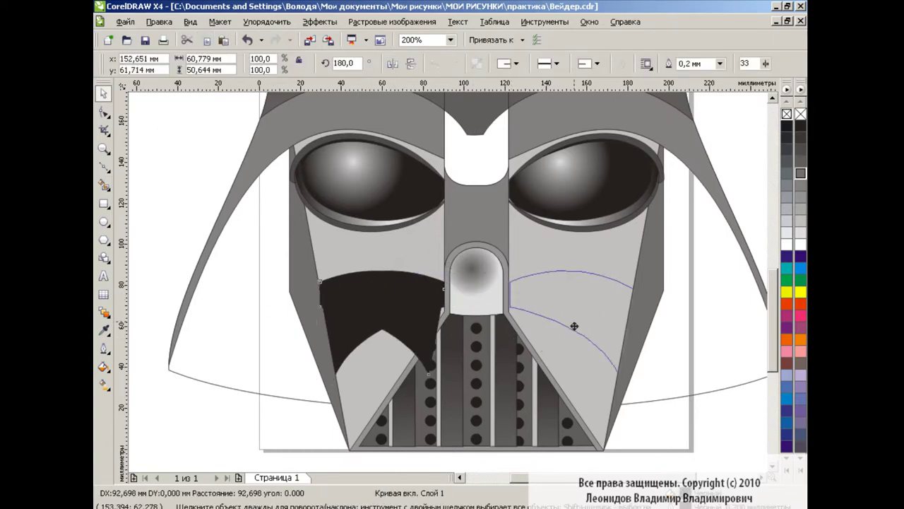
{"action": "left_click", "coordinate": [653, 426]}
{"action": "left_click", "coordinate": [103, 183]}
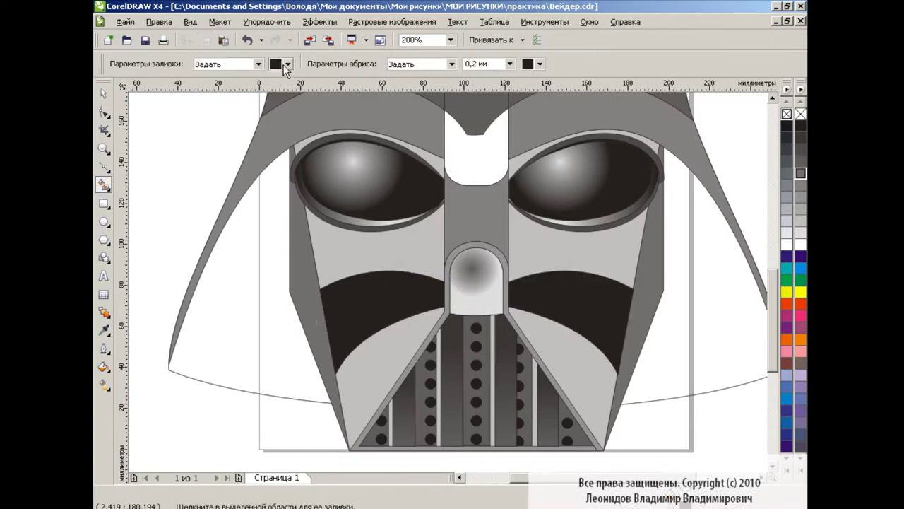
{"action": "left_click", "coordinate": [288, 63]}
{"action": "left_click", "coordinate": [297, 89]}
{"action": "left_click", "coordinate": [565, 345]}
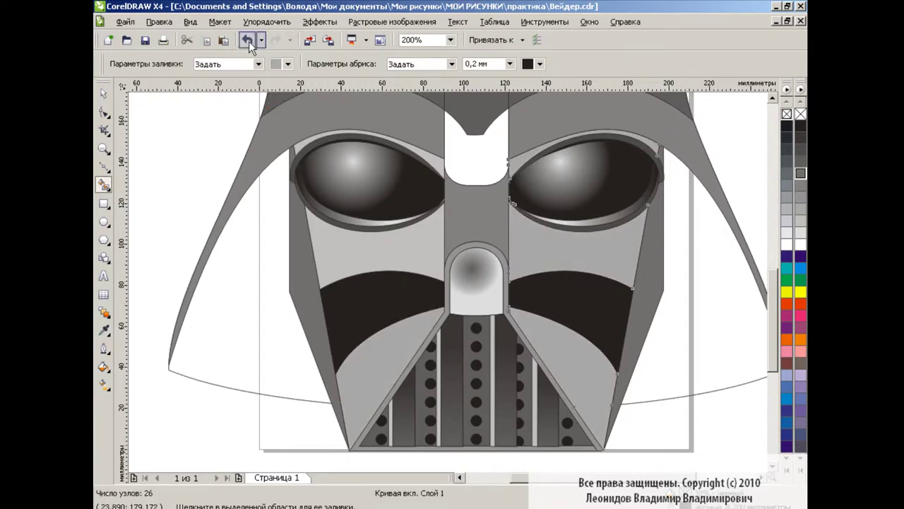
{"action": "left_click", "coordinate": [247, 41]}
Stretch the right cheek shape horizontally and bring up its rotate and skew handles.
{"action": "key", "text": "space"}
{"action": "left_click", "coordinate": [572, 311]}
{"action": "left_click_drag", "start_coordinate": [633, 320], "coordinate": [638, 319]}
{"action": "key", "text": "space"}
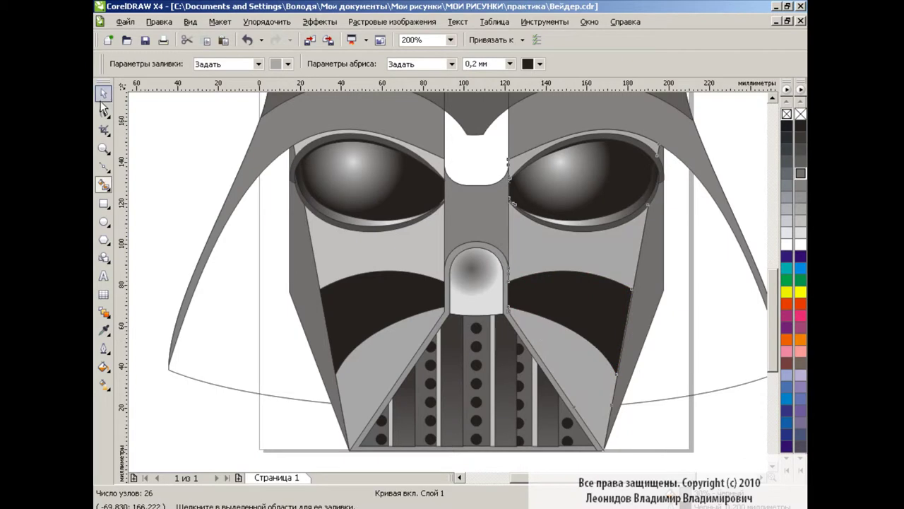
{"action": "key", "text": "space"}
{"action": "double_click", "coordinate": [604, 329]}
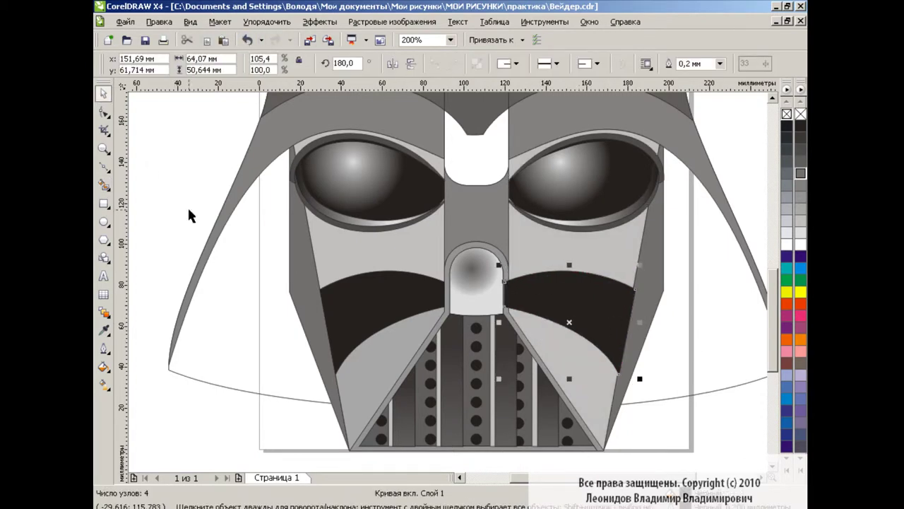
Smart Fill the lower right cheek area to create a separate right cheek shape.
{"action": "left_click", "coordinate": [104, 185]}
{"action": "left_click", "coordinate": [559, 347]}
{"action": "key", "text": "space"}
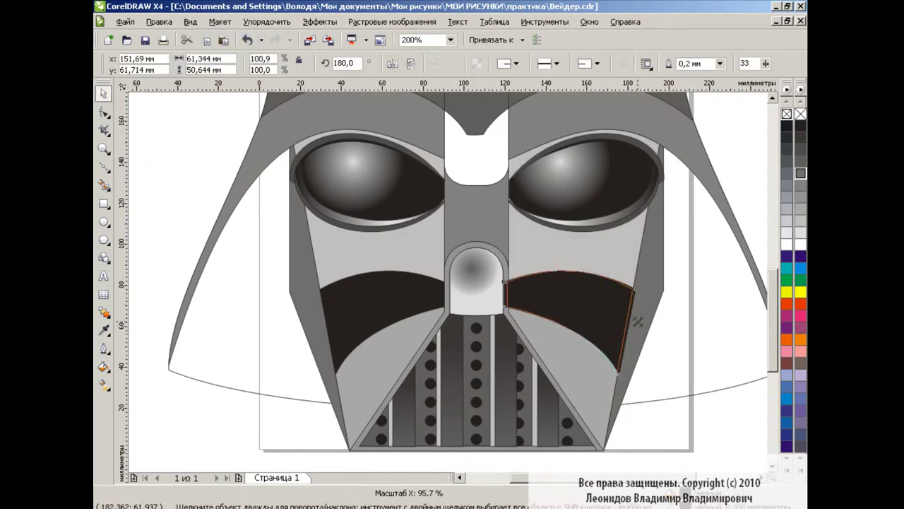
{"action": "left_click", "coordinate": [682, 426]}
{"action": "left_click", "coordinate": [638, 377]}
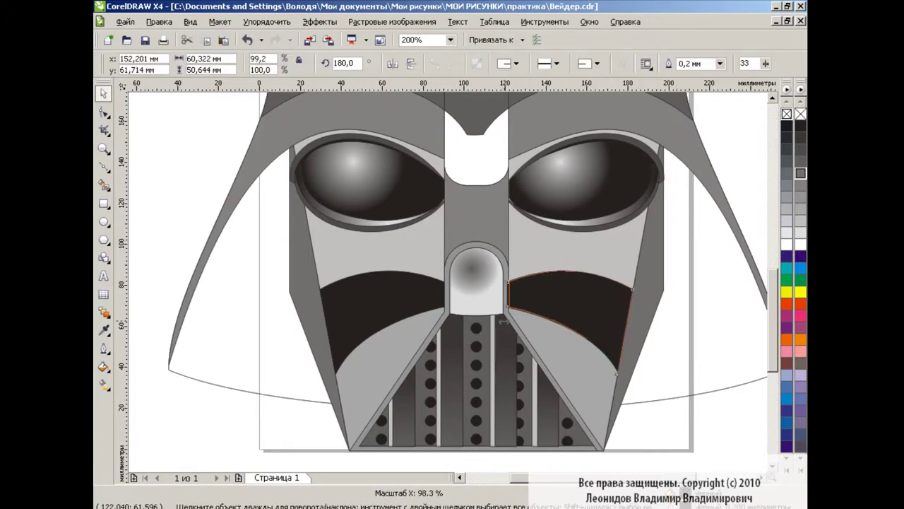
{"action": "left_click", "coordinate": [717, 404]}
Give the left cheek a custom fountain fill with light-grey and white stops, one moved to 51%.
{"action": "left_click", "coordinate": [354, 332]}
{"action": "left_click", "coordinate": [104, 366]}
{"action": "left_click", "coordinate": [138, 366]}
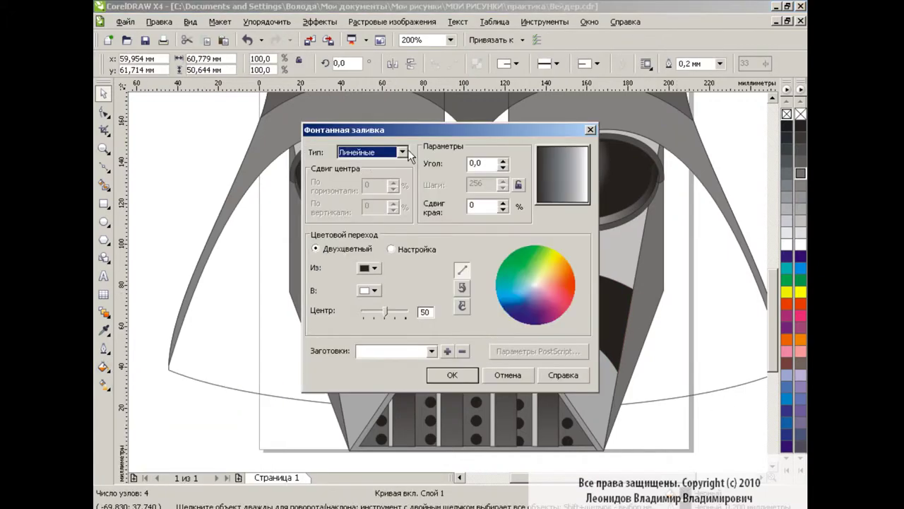
{"action": "left_click", "coordinate": [392, 249]}
{"action": "left_click", "coordinate": [490, 247]}
{"action": "double_click", "coordinate": [400, 289]}
{"action": "left_click", "coordinate": [502, 260]}
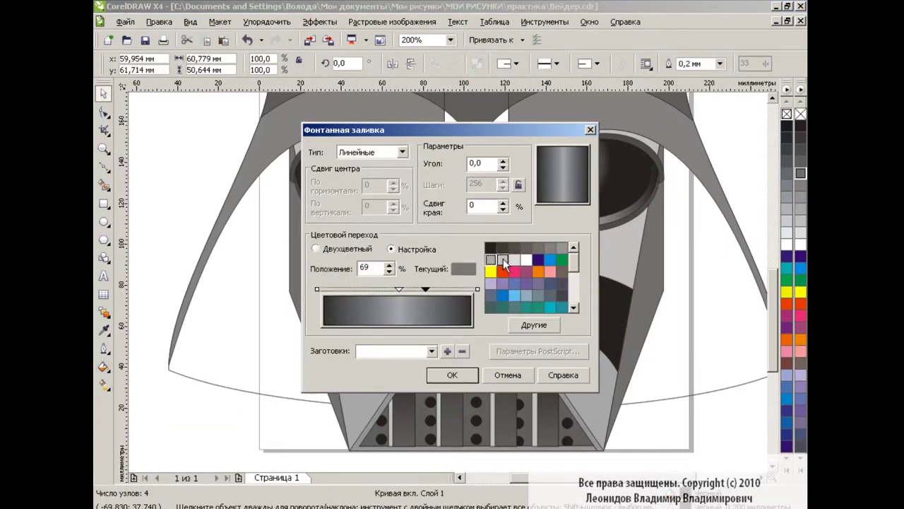
{"action": "double_click", "coordinate": [443, 289]}
{"action": "left_click", "coordinate": [526, 259]}
{"action": "double_click", "coordinate": [425, 289]}
{"action": "left_click_drag", "start_coordinate": [425, 290], "coordinate": [399, 290]}
{"action": "left_click", "coordinate": [452, 374]}
Copy the left cheek's gradient onto the right cheek and reshape its linear spread.
{"action": "left_click", "coordinate": [254, 321]}
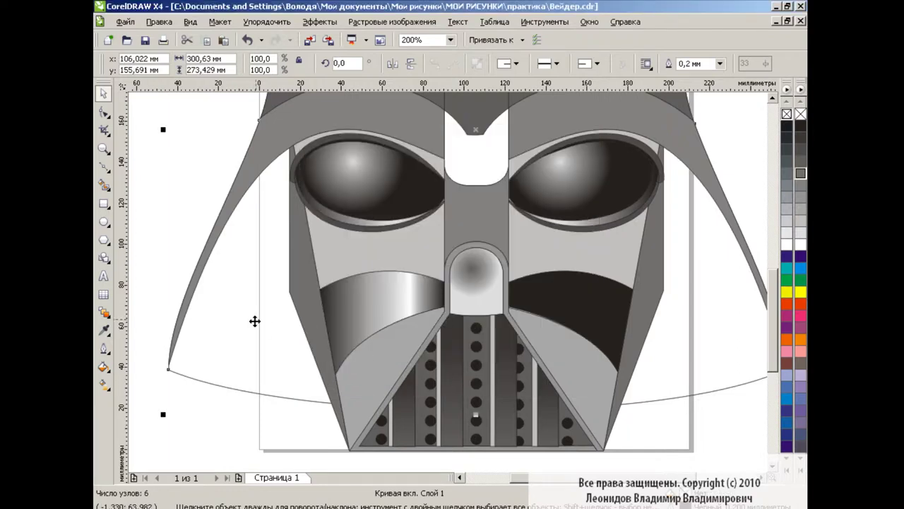
{"action": "left_click", "coordinate": [598, 299]}
{"action": "left_click", "coordinate": [159, 21]}
{"action": "left_click", "coordinate": [218, 215]}
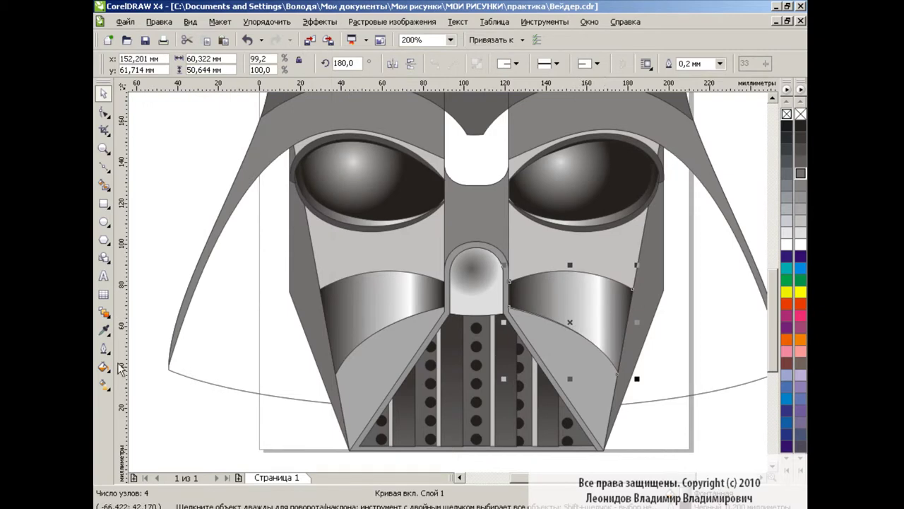
{"action": "left_click", "coordinate": [104, 384]}
{"action": "mouse_move", "coordinate": [509, 322]}
{"action": "left_mouse_down"}
{"action": "mouse_move", "coordinate": [480, 323]}
{"action": "mouse_move", "coordinate": [522, 324]}
{"action": "left_mouse_up"}
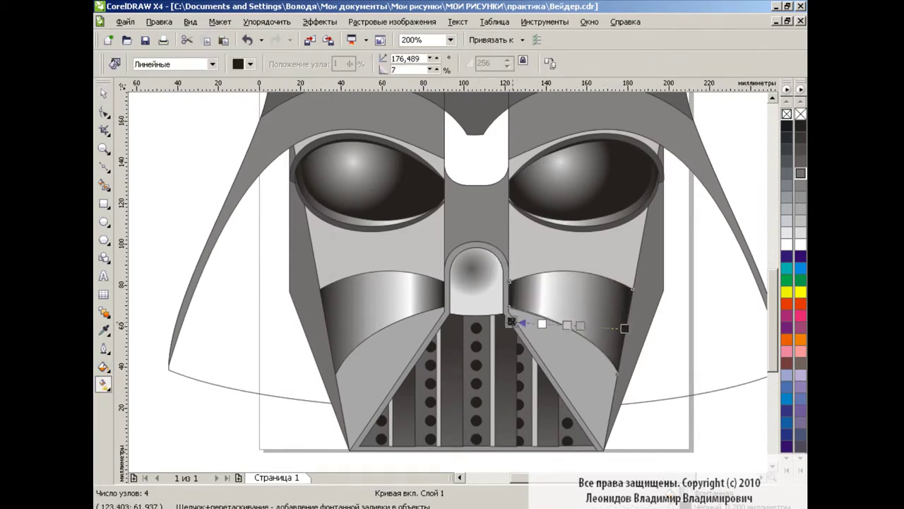
{"action": "left_click_drag", "start_coordinate": [616, 325], "coordinate": [623, 326]}
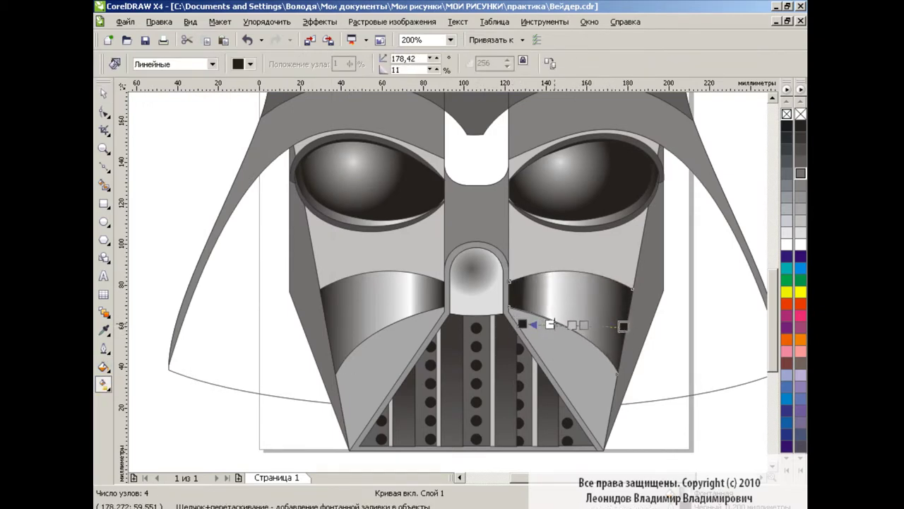
{"action": "left_click_drag", "start_coordinate": [549, 325], "coordinate": [554, 325]}
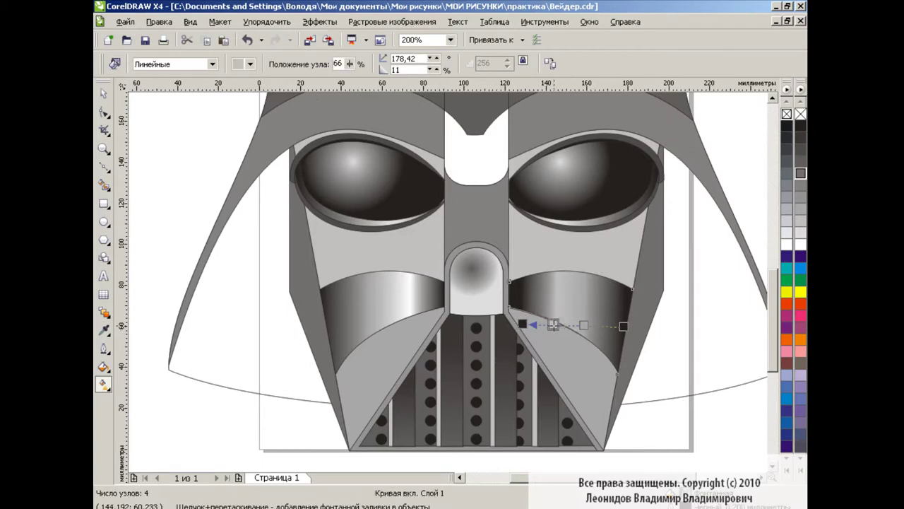
{"action": "left_click_drag", "start_coordinate": [623, 325], "coordinate": [614, 325]}
Copy the cheek's fill to the left mouth triangle and redraw its gradient across it.
{"action": "left_click", "coordinate": [104, 92]}
{"action": "left_click", "coordinate": [379, 341]}
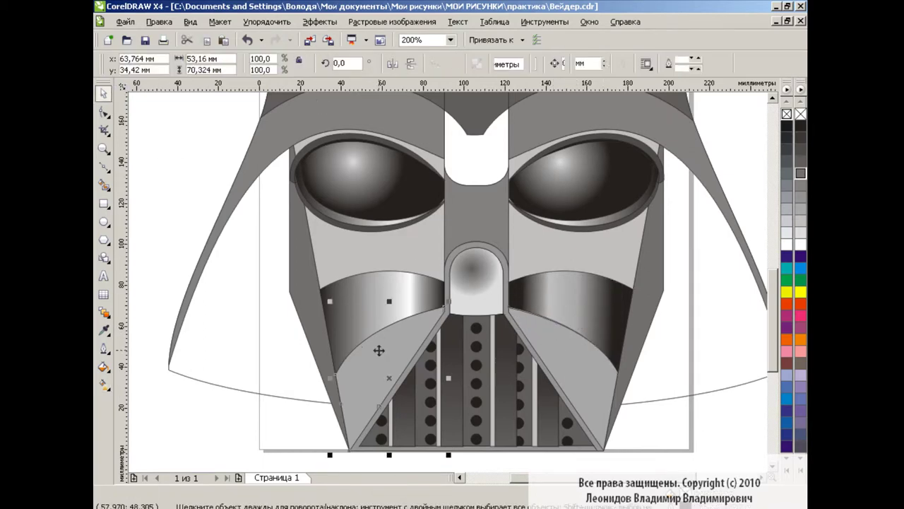
{"action": "left_click", "coordinate": [159, 21]}
{"action": "left_click", "coordinate": [255, 246]}
{"action": "key", "text": "Return"}
{"action": "left_click", "coordinate": [378, 304]}
{"action": "left_click", "coordinate": [104, 383]}
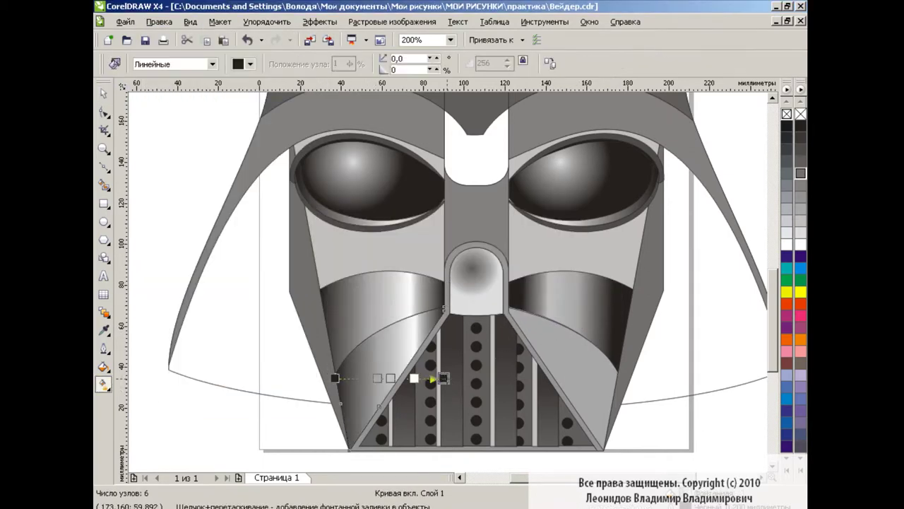
{"action": "mouse_move", "coordinate": [363, 399]}
{"action": "left_mouse_down"}
{"action": "mouse_move", "coordinate": [459, 347]}
{"action": "mouse_move", "coordinate": [351, 409]}
{"action": "left_mouse_up"}
{"action": "left_click", "coordinate": [434, 360]}
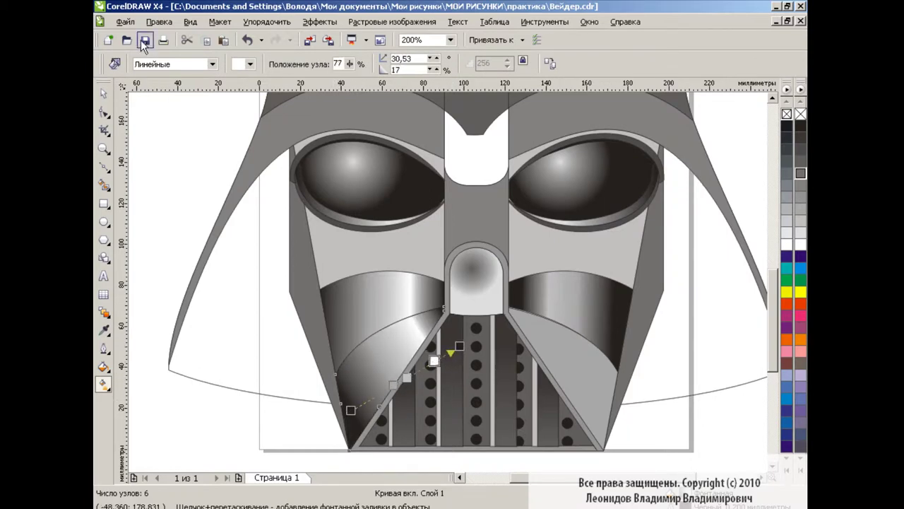
Copy the cheek's fill to the right mouth triangle and angle its gradient across it.
{"action": "left_click", "coordinate": [104, 93]}
{"action": "left_click", "coordinate": [590, 370]}
{"action": "left_click", "coordinate": [159, 21]}
{"action": "left_click", "coordinate": [256, 246]}
{"action": "key", "text": "Return"}
{"action": "left_click", "coordinate": [569, 297]}
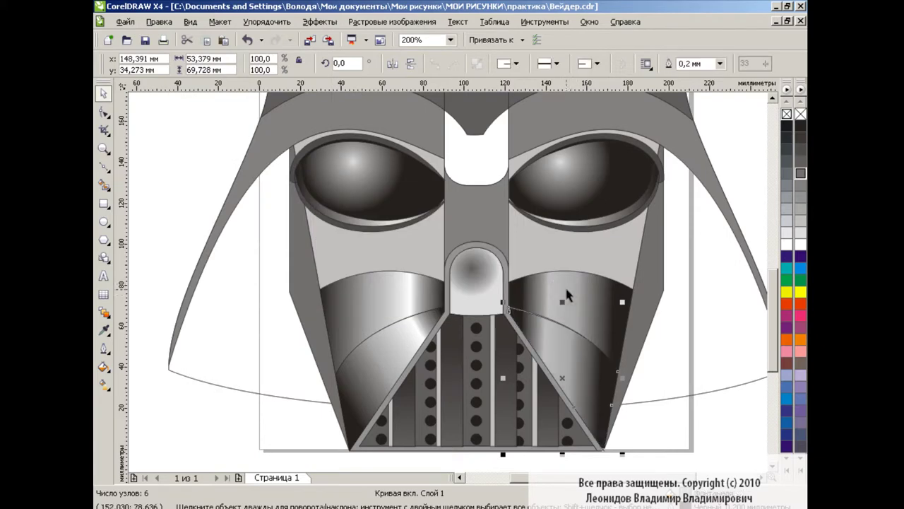
{"action": "left_click", "coordinate": [104, 383]}
{"action": "left_click_drag", "start_coordinate": [511, 353], "coordinate": [593, 403]}
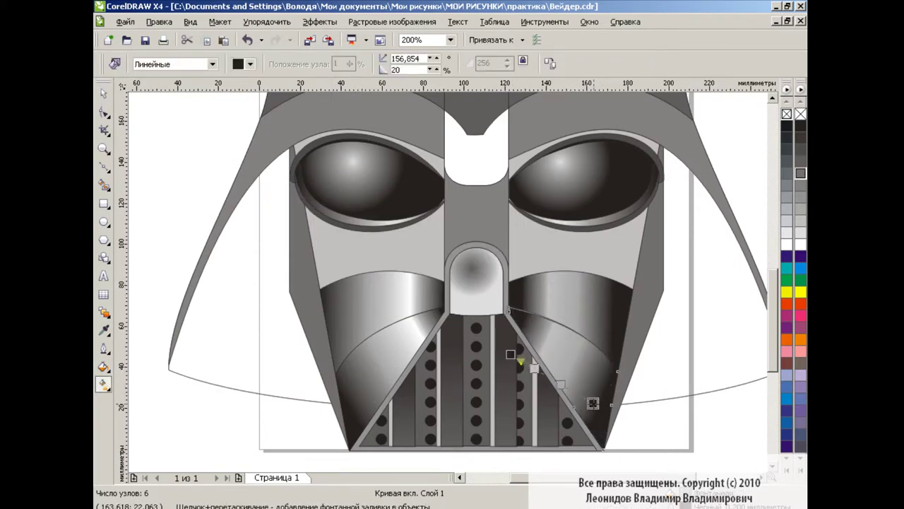
{"action": "left_click_drag", "start_coordinate": [511, 354], "coordinate": [494, 347]}
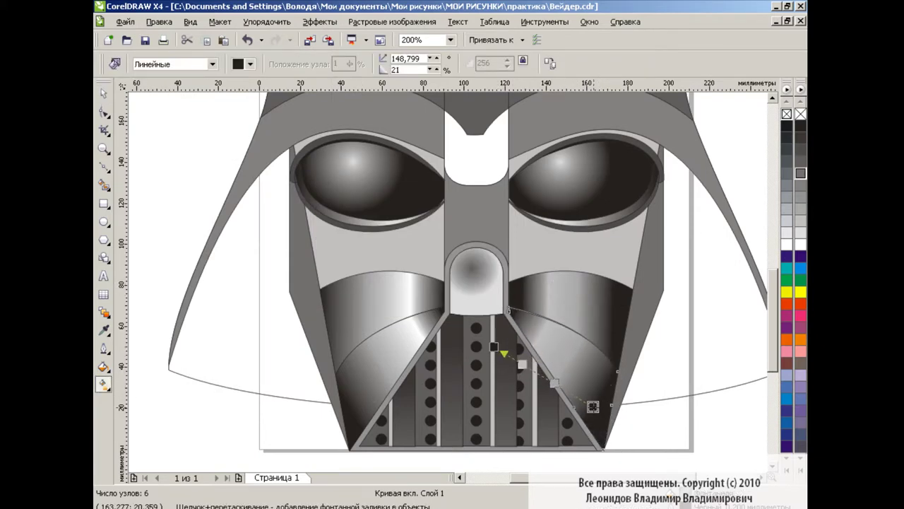
Fill the face plate around the eyes with a darker palette grey, then view the whole helmet.
{"action": "left_click", "coordinate": [104, 94]}
{"action": "left_click", "coordinate": [398, 237]}
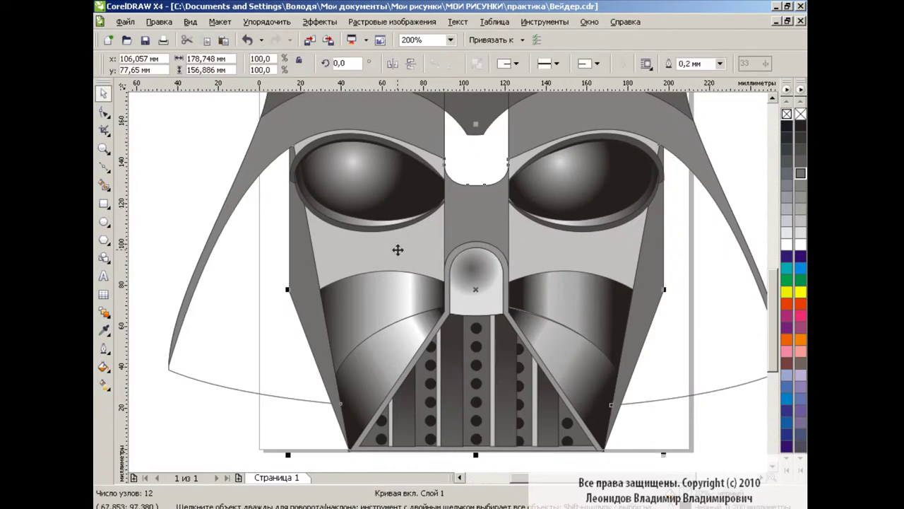
{"action": "left_click", "coordinate": [791, 143]}
{"action": "left_click", "coordinate": [732, 426]}
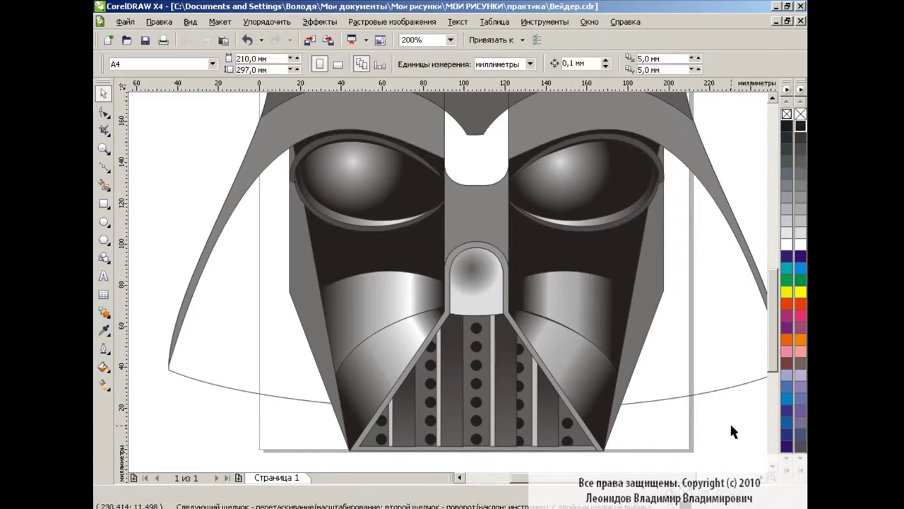
{"action": "left_click", "coordinate": [450, 40]}
{"action": "left_click", "coordinate": [424, 83]}
Smart Fill the enclosed areas beside the left and right eyes grey.
{"action": "left_click", "coordinate": [104, 183]}
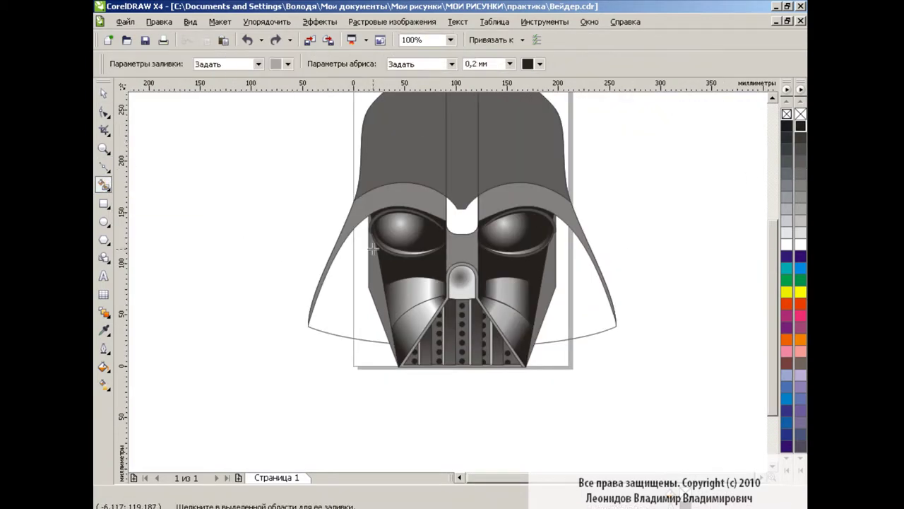
{"action": "left_click", "coordinate": [433, 264]}
{"action": "left_click", "coordinate": [501, 264]}
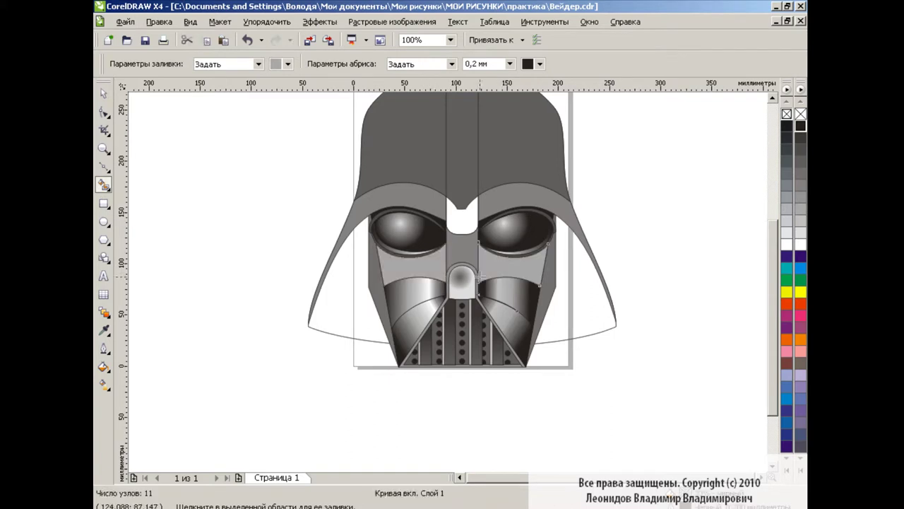
{"action": "key", "text": "space"}
{"action": "left_click", "coordinate": [423, 262]}
Shade the new left panel with a linear gradient running from dark to grey.
{"action": "left_click", "coordinate": [104, 385]}
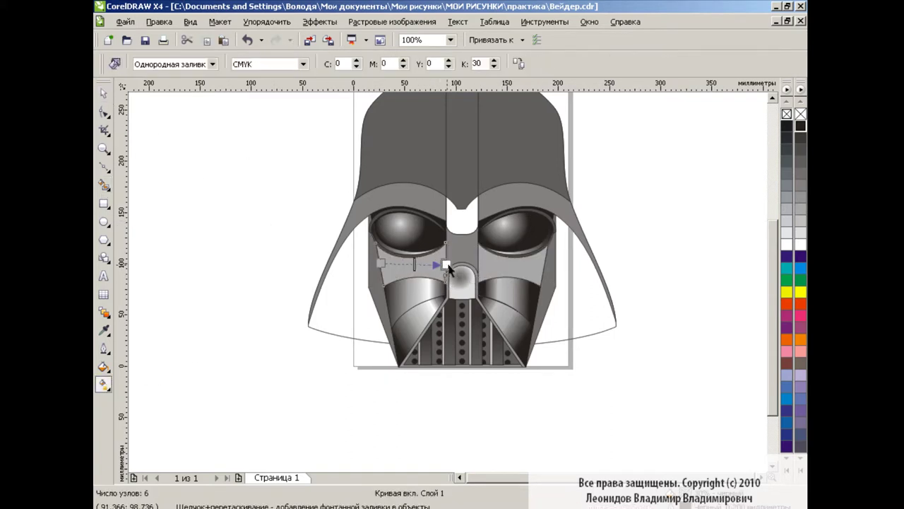
{"action": "left_click_drag", "start_coordinate": [447, 269], "coordinate": [451, 264]}
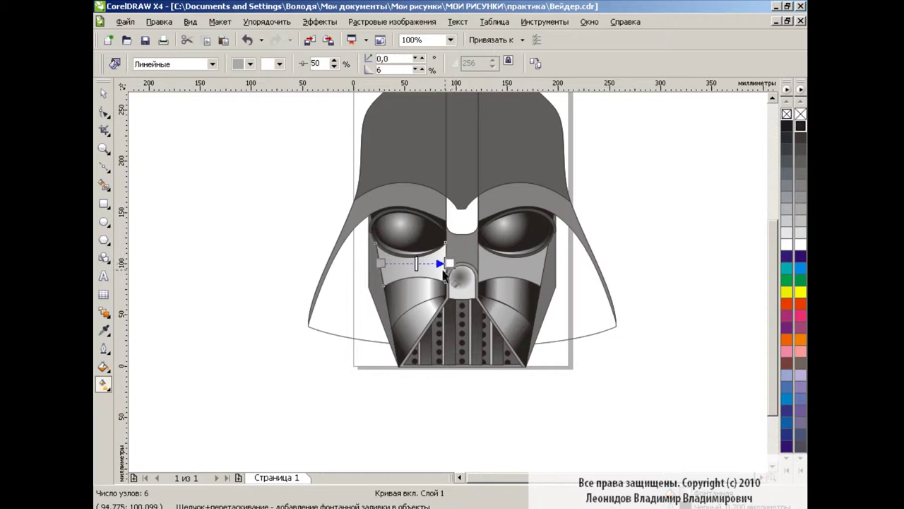
{"action": "left_click", "coordinate": [249, 65]}
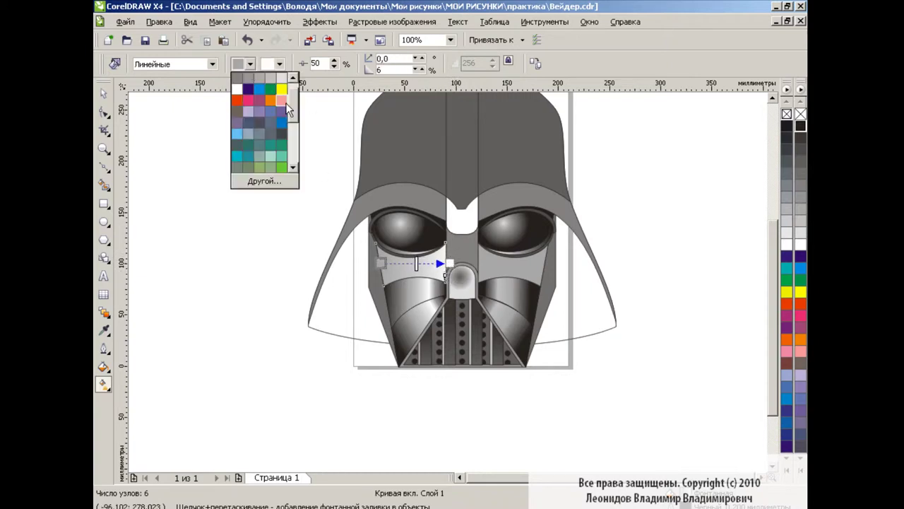
{"action": "left_click", "coordinate": [253, 85]}
{"action": "left_click", "coordinate": [279, 63]}
{"action": "scroll", "coordinate": [290, 91], "scroll_direction": "up", "scroll_amount": 2}
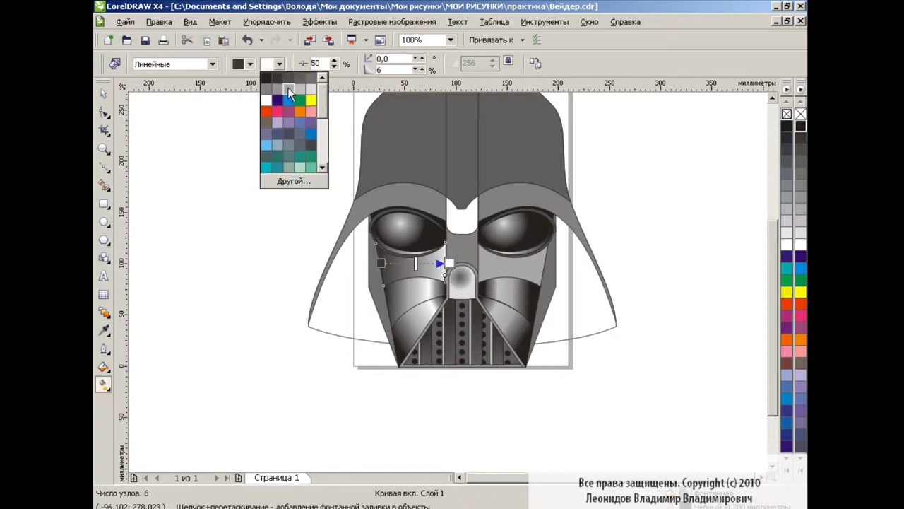
{"action": "left_click", "coordinate": [290, 92]}
{"action": "key", "text": "space"}
Fill the helmet's flaring side flaps with the near-black palette colour.
{"action": "left_click", "coordinate": [549, 330]}
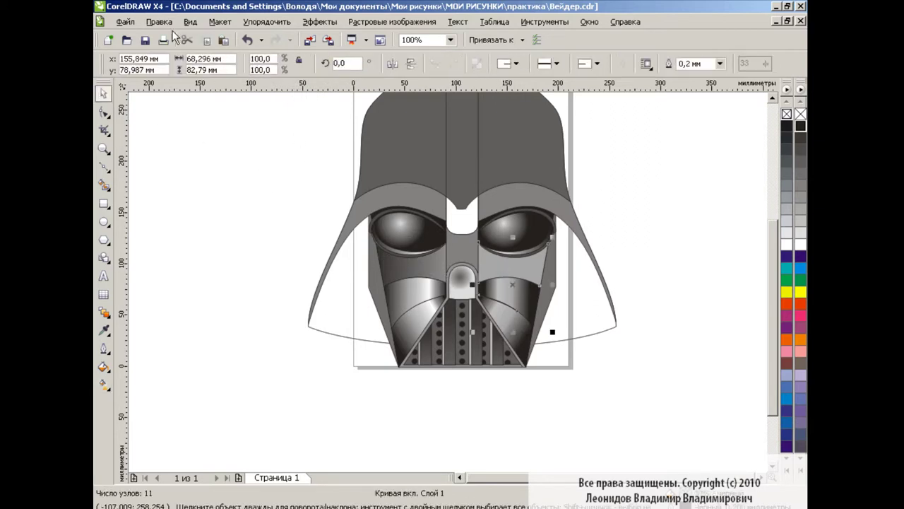
{"action": "left_click", "coordinate": [159, 21]}
{"action": "key", "text": "Escape"}
{"action": "left_click", "coordinate": [292, 202]}
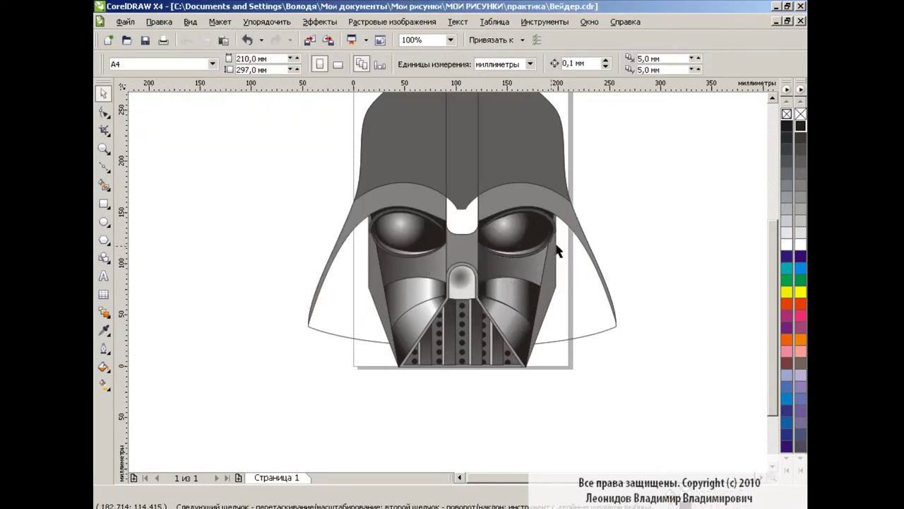
{"action": "left_click", "coordinate": [576, 298]}
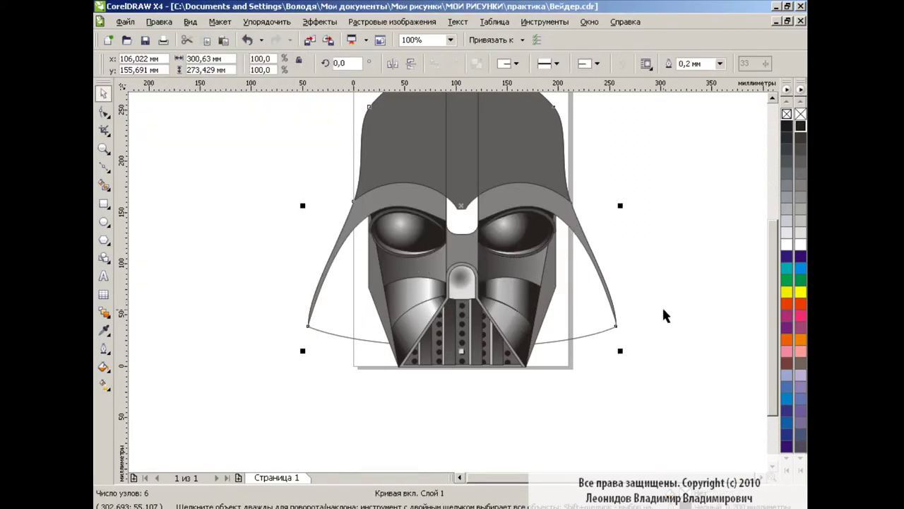
{"action": "left_click", "coordinate": [801, 125]}
{"action": "left_click", "coordinate": [660, 234]}
Give the centre ridge strip a vertical linear gradient from grey to dark.
{"action": "left_click", "coordinate": [472, 219]}
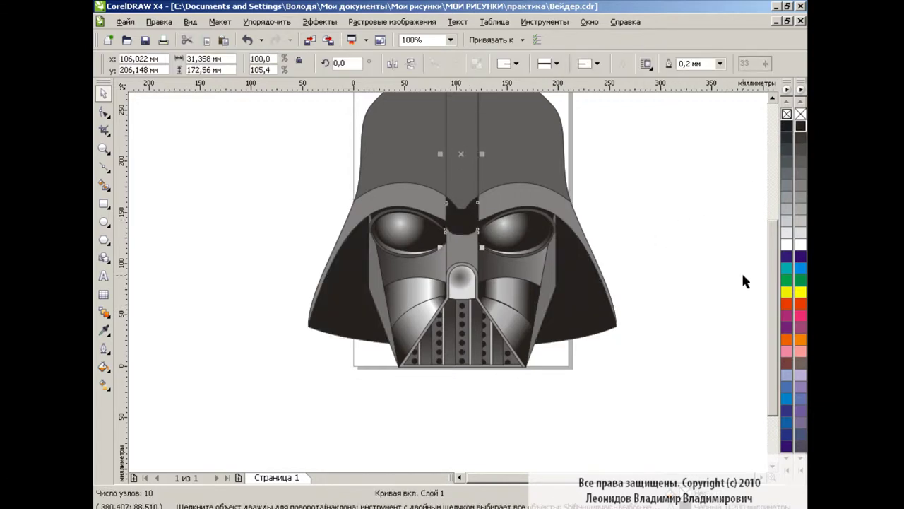
{"action": "scroll", "coordinate": [744, 282], "scroll_direction": "up", "scroll_amount": 2}
{"action": "left_click", "coordinate": [103, 383]}
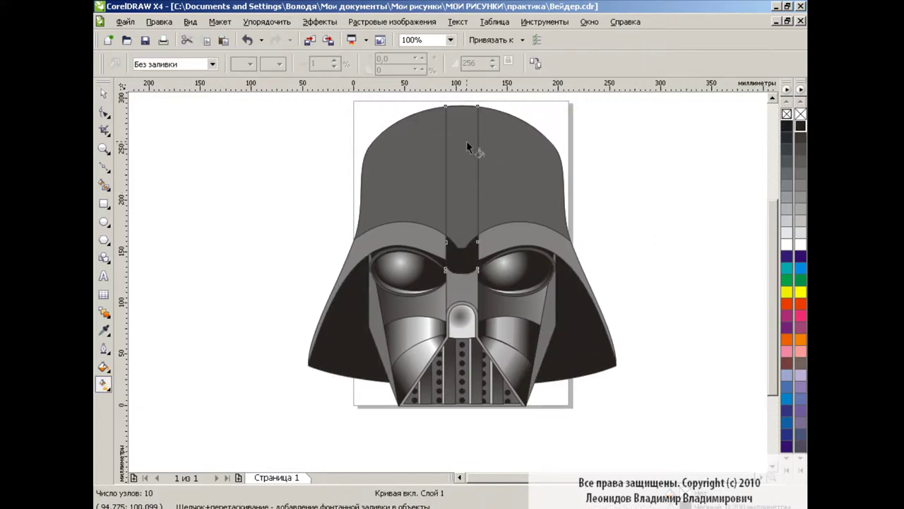
{"action": "left_click_drag", "start_coordinate": [466, 141], "coordinate": [464, 257]}
{"action": "left_click", "coordinate": [249, 63]}
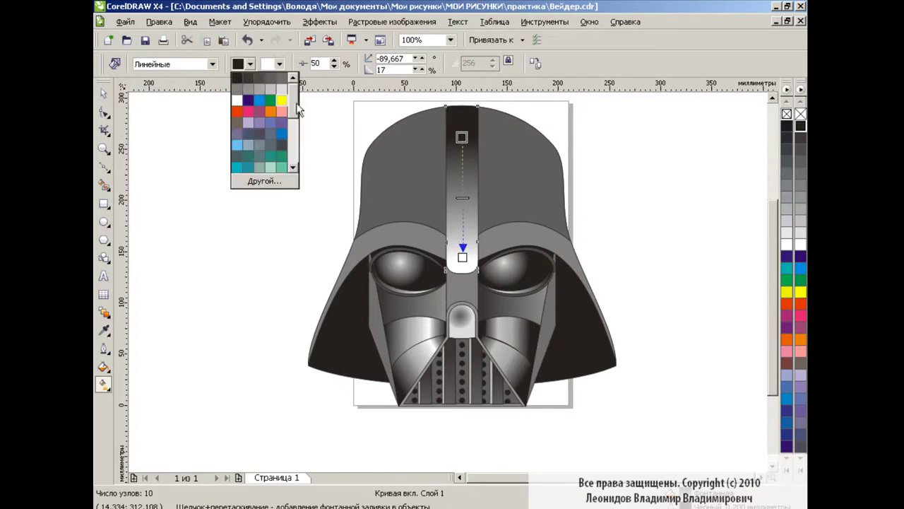
{"action": "left_click", "coordinate": [246, 88]}
{"action": "left_click", "coordinate": [279, 63]}
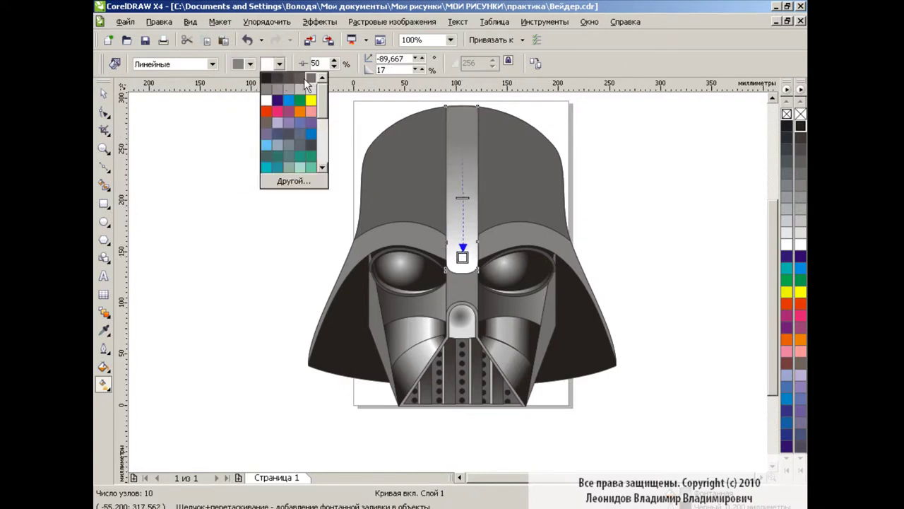
{"action": "left_click", "coordinate": [280, 76]}
{"action": "key", "text": "space"}
{"action": "left_click", "coordinate": [320, 236]}
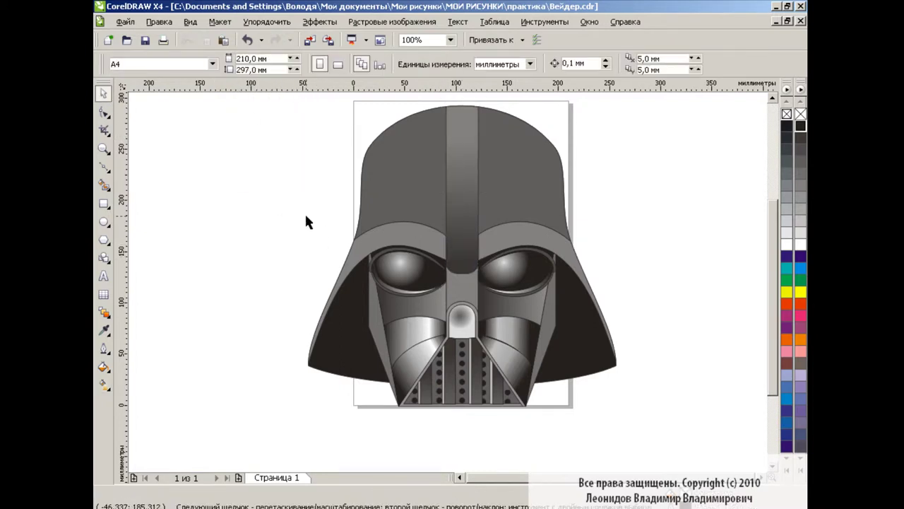
Zoom to 400% on the lower left flap and draw a thin, tall rectangle over it.
{"action": "left_click", "coordinate": [450, 41]}
{"action": "left_click", "coordinate": [417, 142]}
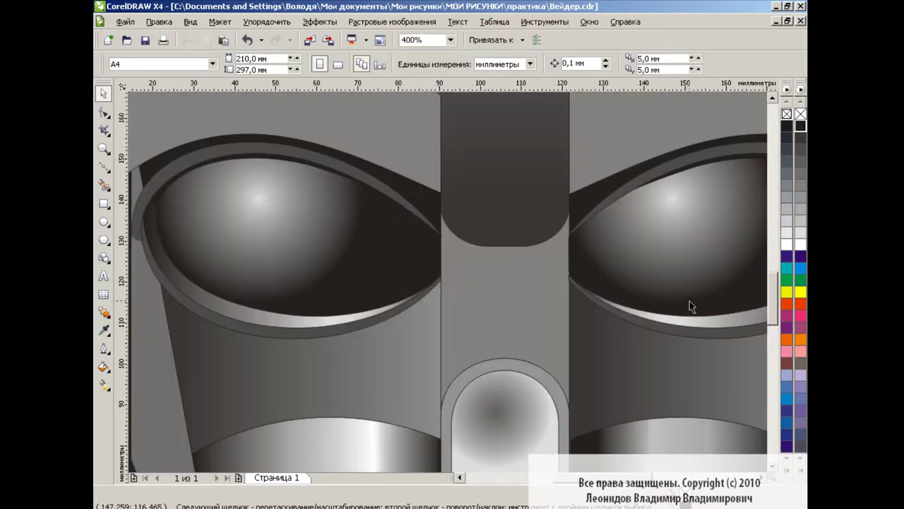
{"action": "scroll", "coordinate": [686, 307], "scroll_direction": "down", "scroll_amount": 5}
{"action": "scroll", "coordinate": [763, 335], "scroll_direction": "left", "scroll_amount": 3}
{"action": "scroll", "coordinate": [771, 349], "scroll_direction": "up", "scroll_amount": 2}
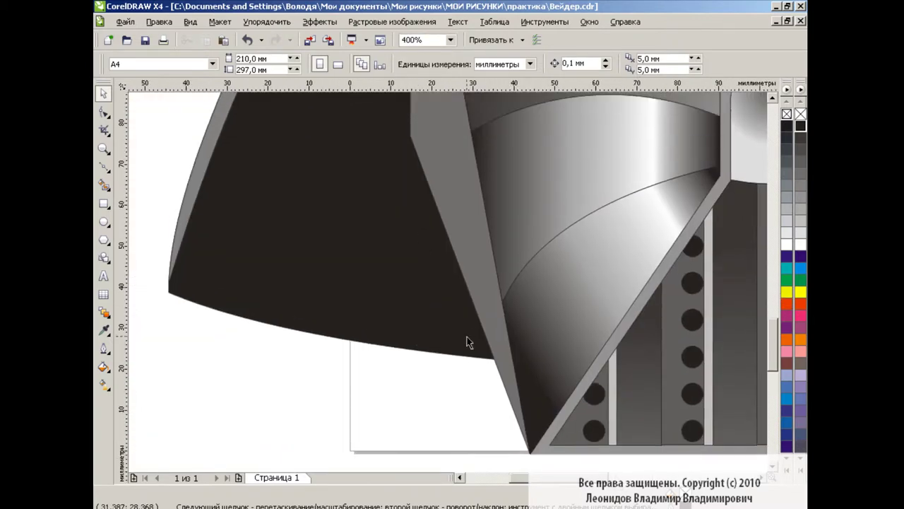
{"action": "left_click", "coordinate": [103, 204]}
{"action": "left_click_drag", "start_coordinate": [382, 127], "coordinate": [398, 463]}
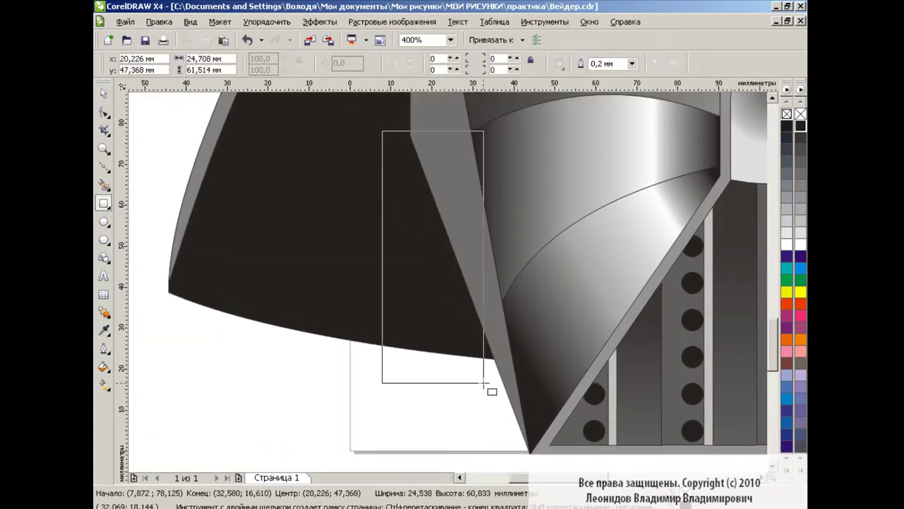
Convert the strip to curves, tilt it about 23 degrees and reshape it along the cheek edge.
{"action": "left_click", "coordinate": [698, 64]}
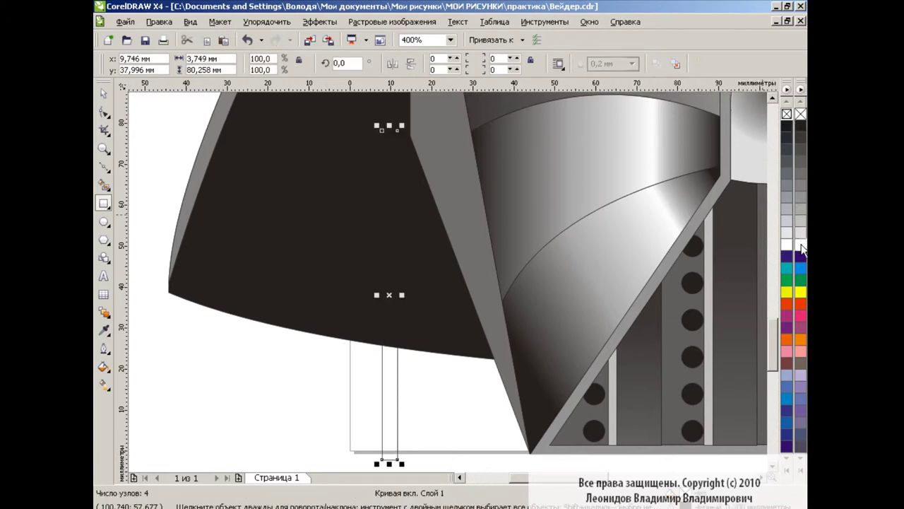
{"action": "left_click", "coordinate": [381, 293]}
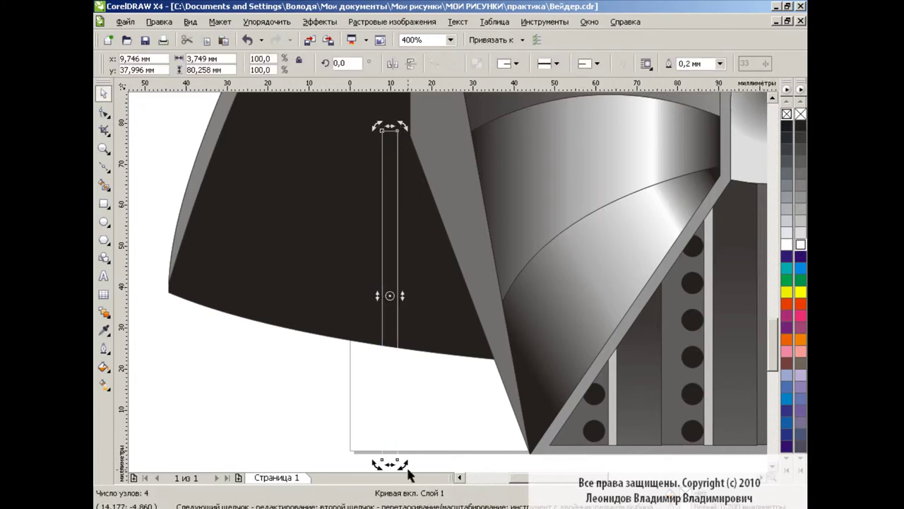
{"action": "left_click_drag", "start_coordinate": [401, 463], "coordinate": [464, 451]}
{"action": "key", "text": "F10"}
{"action": "left_click_drag", "start_coordinate": [323, 147], "coordinate": [399, 142]}
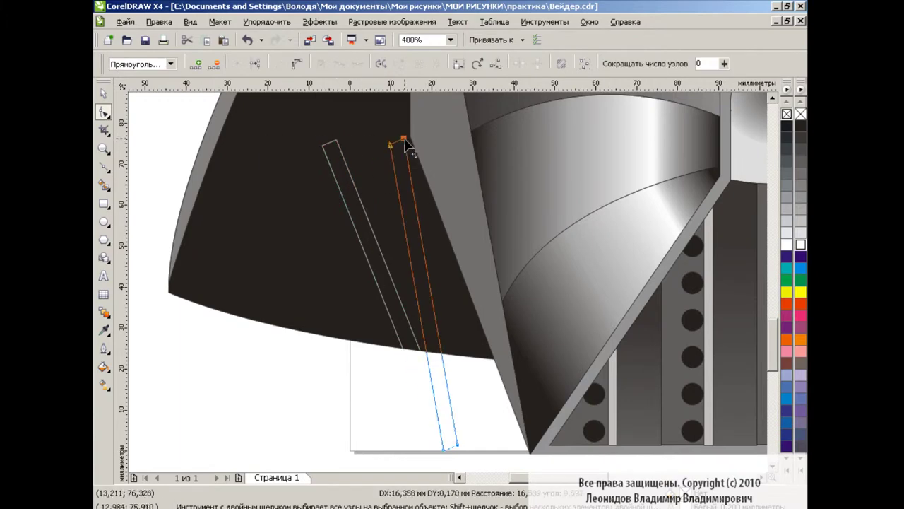
{"action": "left_click_drag", "start_coordinate": [456, 445], "coordinate": [527, 457]}
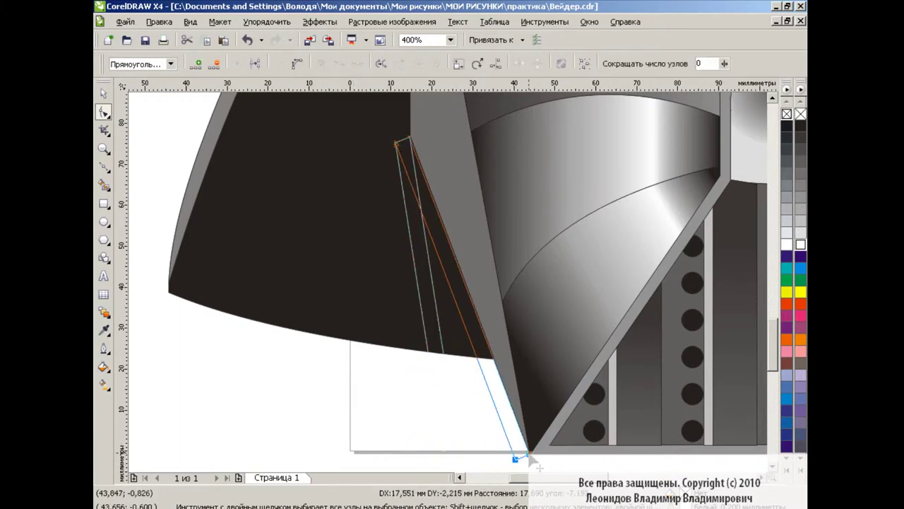
{"action": "key", "text": "space"}
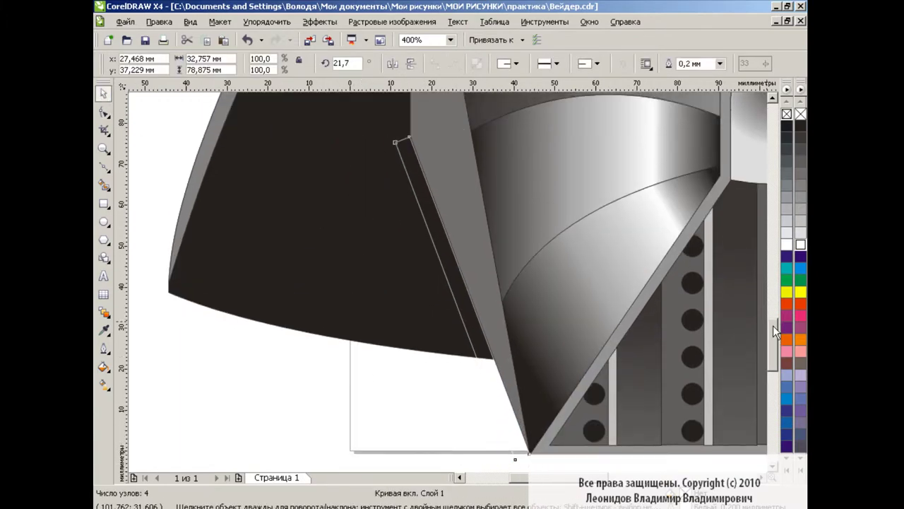
Apply a dark grey fountain fill to the strip and darken its outline.
{"action": "left_click", "coordinate": [104, 366]}
{"action": "left_click", "coordinate": [142, 378]}
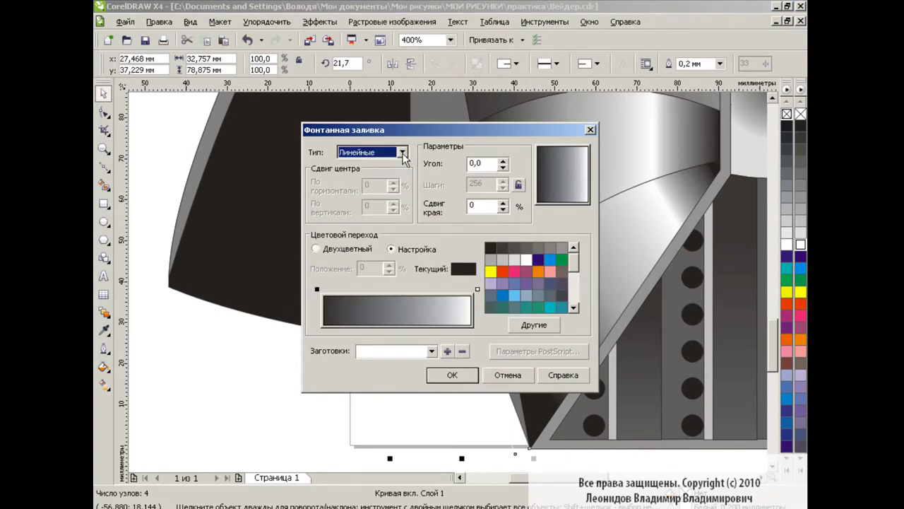
{"action": "left_click", "coordinate": [318, 289]}
{"action": "left_click", "coordinate": [527, 248]}
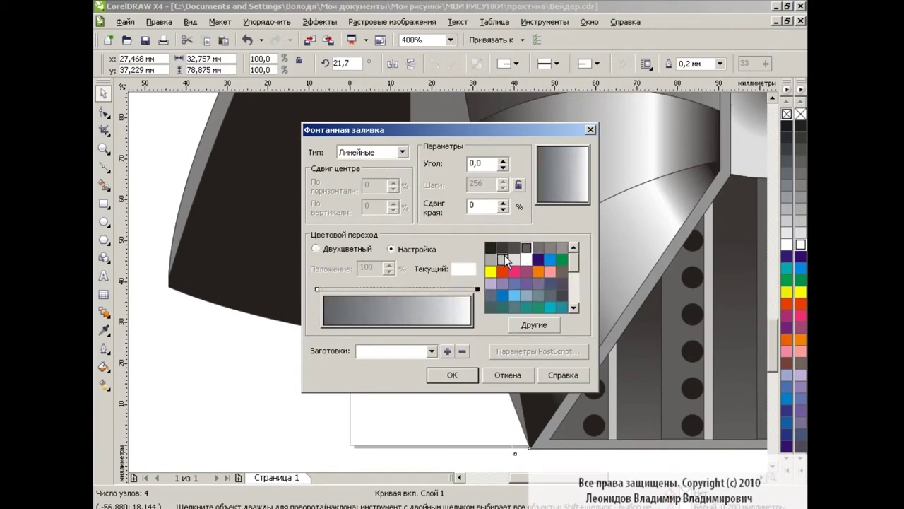
{"action": "left_click", "coordinate": [459, 375]}
{"action": "right_click", "coordinate": [801, 127]}
Adjust the direction of the strip's linear gradient on the canvas.
{"action": "key", "text": "g"}
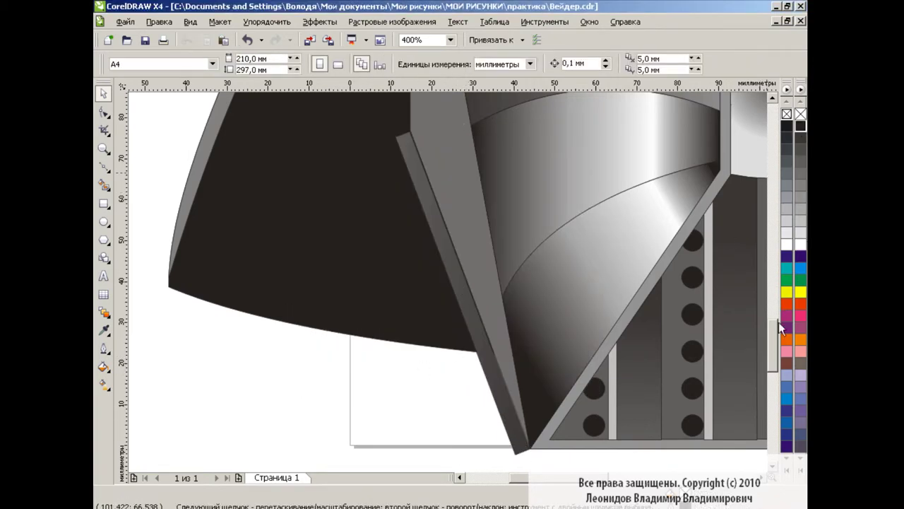
{"action": "scroll", "coordinate": [773, 332], "scroll_direction": "down", "scroll_amount": 2}
{"action": "mouse_move", "coordinate": [393, 238]}
{"action": "left_mouse_down"}
{"action": "mouse_move", "coordinate": [512, 222]}
{"action": "mouse_move", "coordinate": [481, 211]}
{"action": "mouse_move", "coordinate": [438, 229]}
{"action": "left_mouse_up"}
{"action": "scroll", "coordinate": [768, 351], "scroll_direction": "up", "scroll_amount": 1}
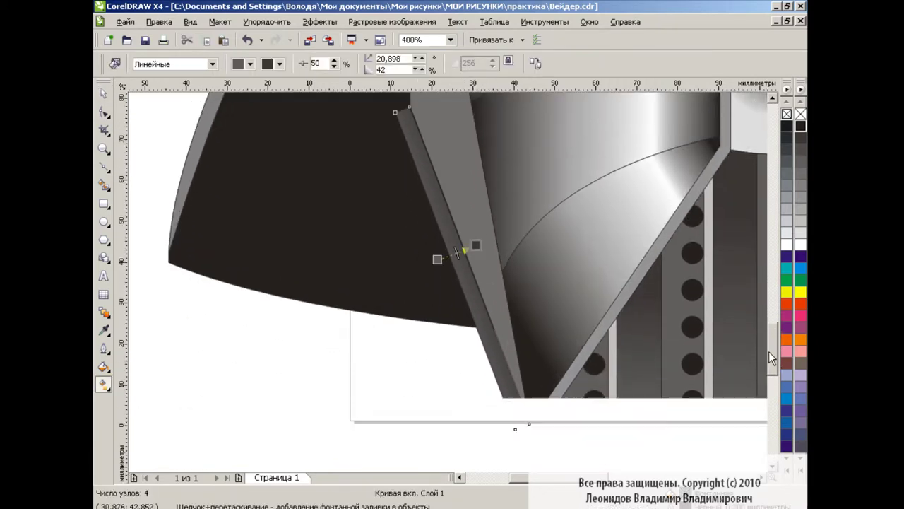
{"action": "key", "text": "space"}
{"action": "left_click", "coordinate": [104, 221]}
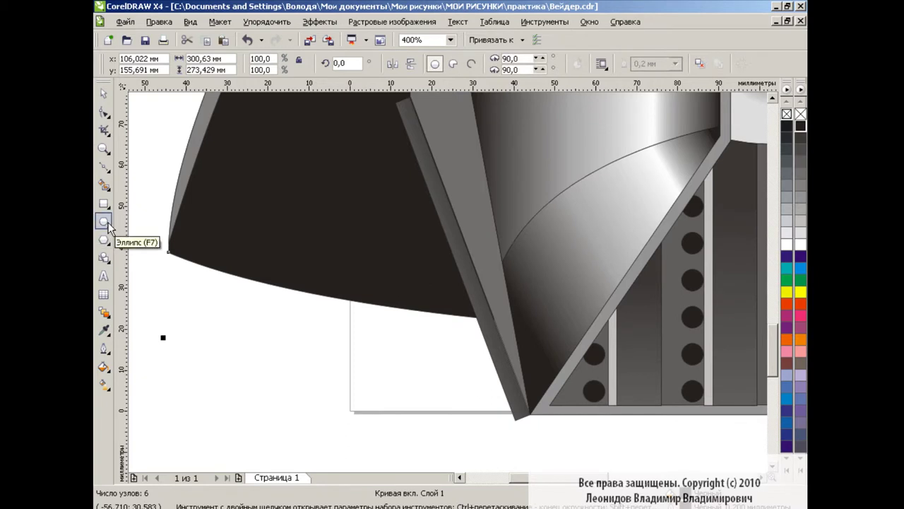
Draw a small circle at the strip's lower tip and give it a radial fountain fill.
{"action": "left_click_drag", "start_coordinate": [510, 401], "coordinate": [543, 434]}
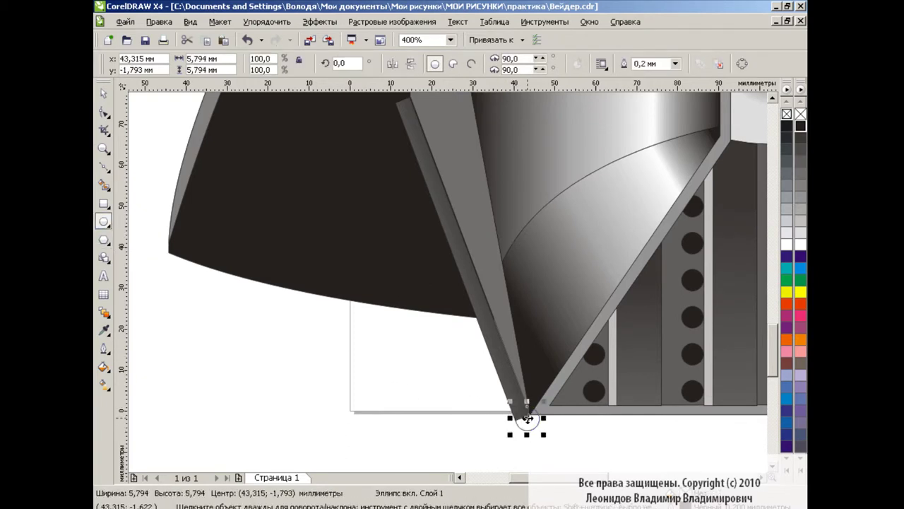
{"action": "key", "text": "F11"}
{"action": "left_click", "coordinate": [401, 152]}
{"action": "left_click", "coordinate": [364, 173]}
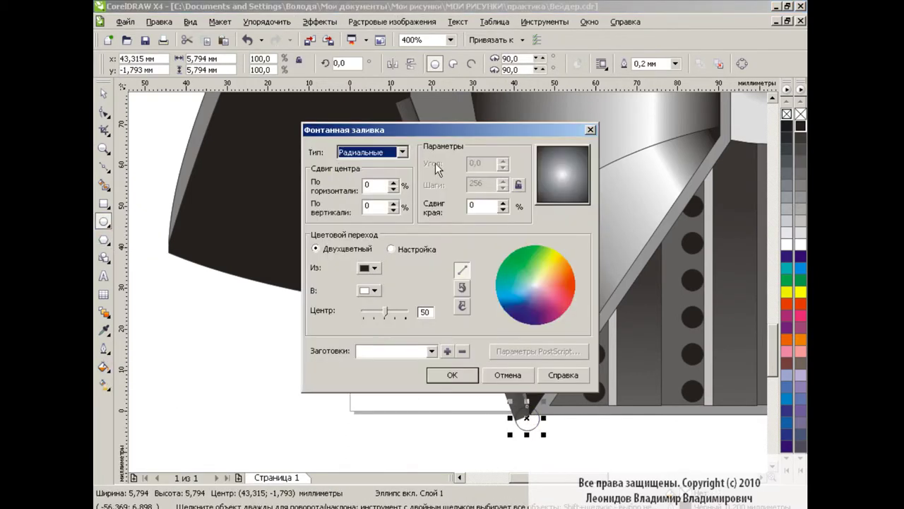
{"action": "left_click", "coordinate": [470, 375]}
Zoom to 900% and move the ball's radial highlight off-centre.
{"action": "type", "text": "9"}
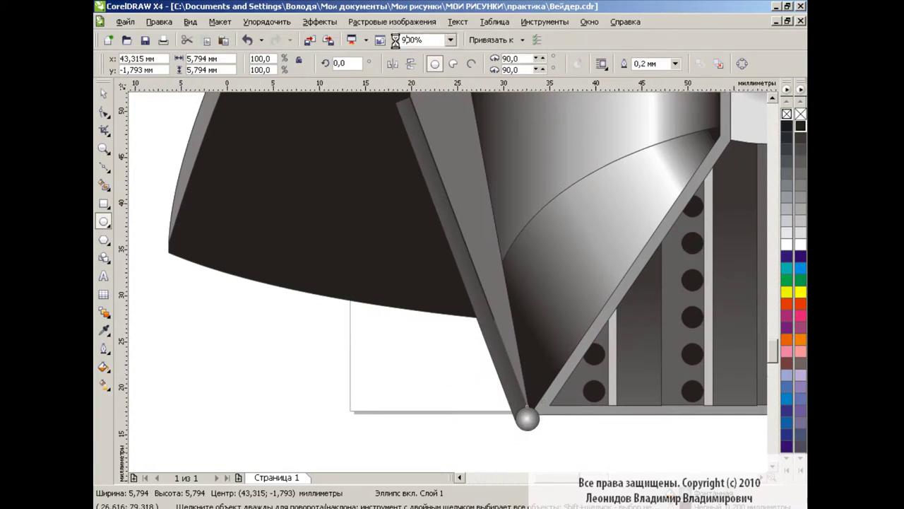
{"action": "key", "text": "Return"}
{"action": "left_click", "coordinate": [103, 383]}
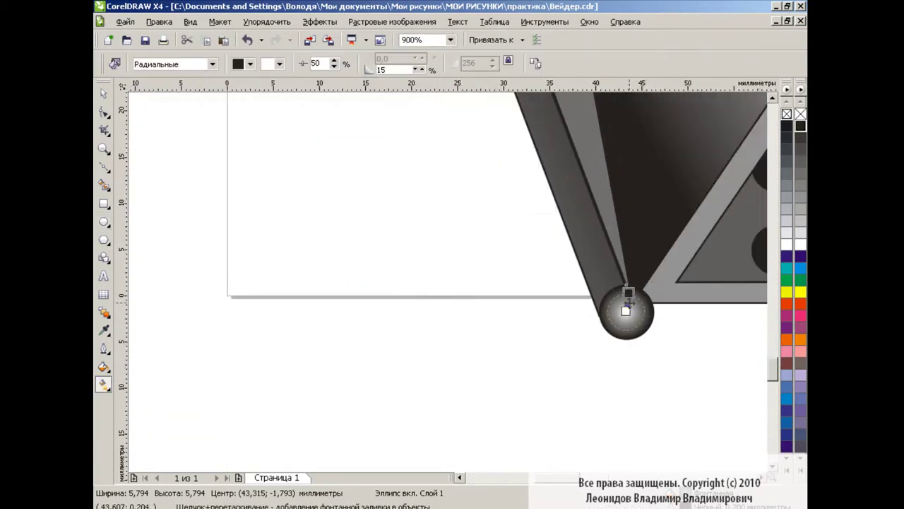
{"action": "left_click_drag", "start_coordinate": [627, 303], "coordinate": [628, 320]}
{"action": "key", "text": "space"}
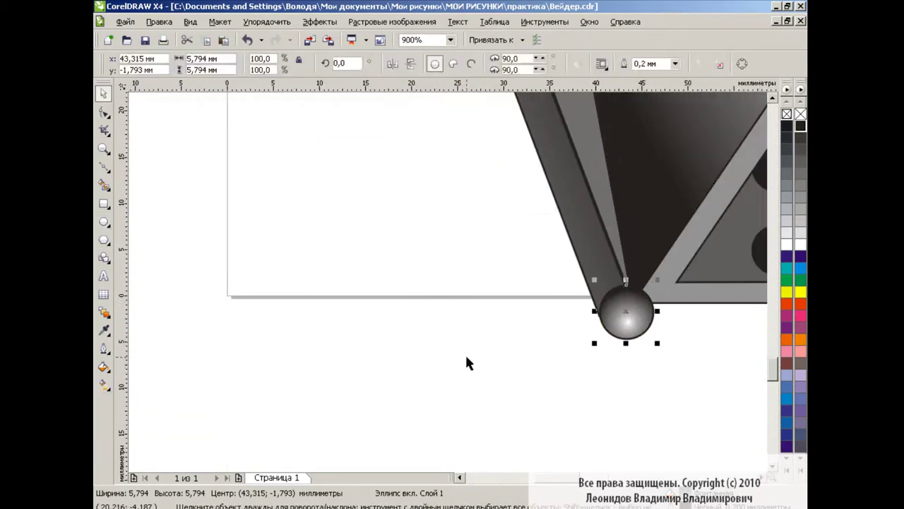
{"action": "left_click", "coordinate": [467, 363]}
At 200% zoom, place a horizontally mirrored copy of the strip and ball on the right cheek.
{"action": "left_click", "coordinate": [450, 40]}
{"action": "left_click", "coordinate": [420, 104]}
{"action": "scroll", "coordinate": [565, 282], "scroll_direction": "right", "scroll_amount": 3}
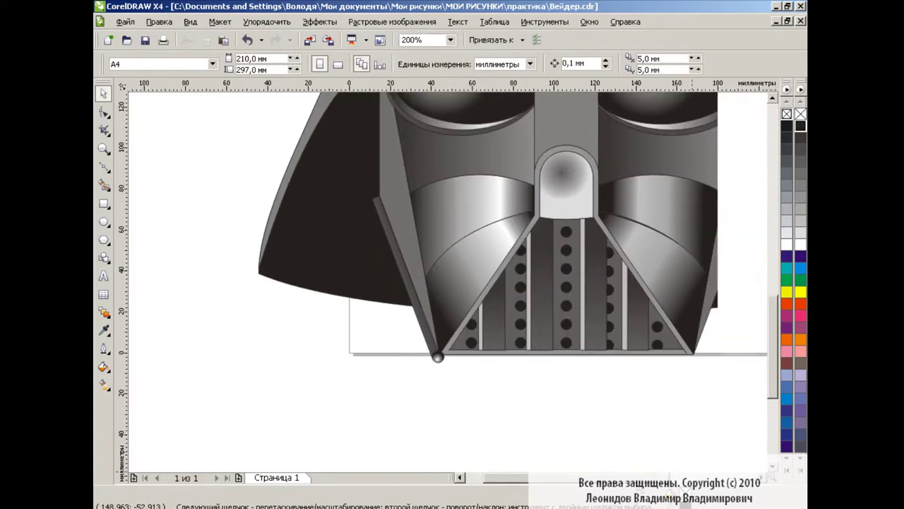
{"action": "left_click", "coordinate": [415, 353]}
{"action": "left_click", "coordinate": [392, 64]}
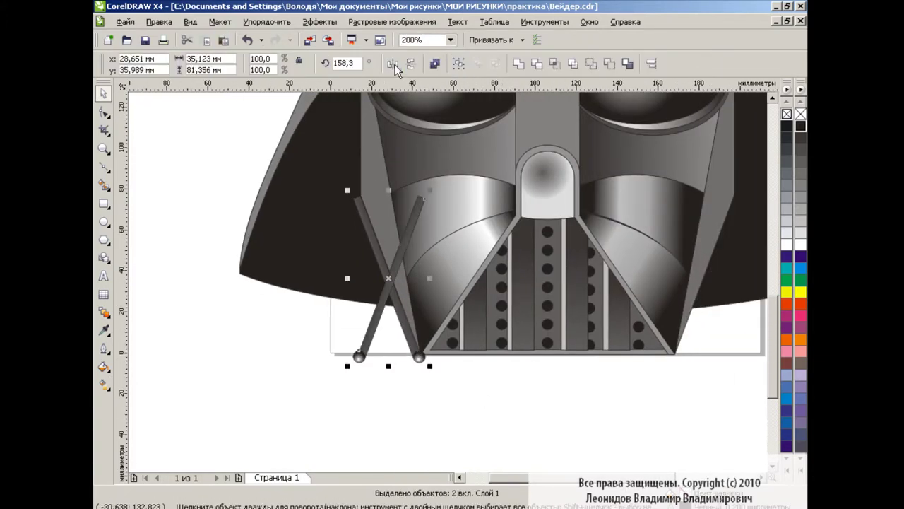
{"action": "left_click_drag", "start_coordinate": [389, 279], "coordinate": [708, 291]}
{"action": "left_click", "coordinate": [597, 396]}
At 100% zoom, group all the helmet parts and resize the group.
{"action": "left_click", "coordinate": [450, 41]}
{"action": "left_click", "coordinate": [417, 99]}
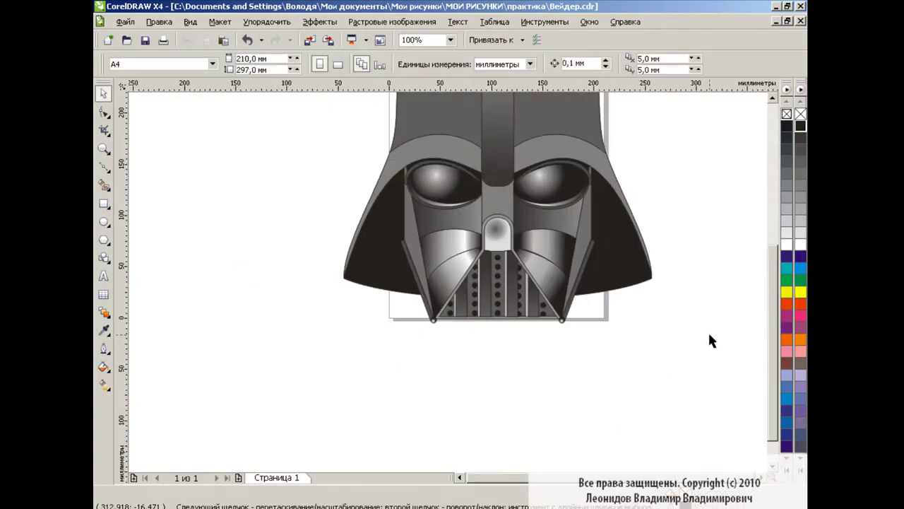
{"action": "mouse_move", "coordinate": [669, 404]}
{"action": "left_mouse_down"}
{"action": "mouse_move", "coordinate": [456, 216]}
{"action": "mouse_move", "coordinate": [539, 220]}
{"action": "mouse_move", "coordinate": [512, 238]}
{"action": "mouse_move", "coordinate": [519, 246]}
{"action": "left_mouse_up"}
{"action": "key", "text": "ctrl+g"}
{"action": "scroll", "coordinate": [772, 380], "scroll_direction": "up", "scroll_amount": 1}
{"action": "left_click", "coordinate": [612, 258]}
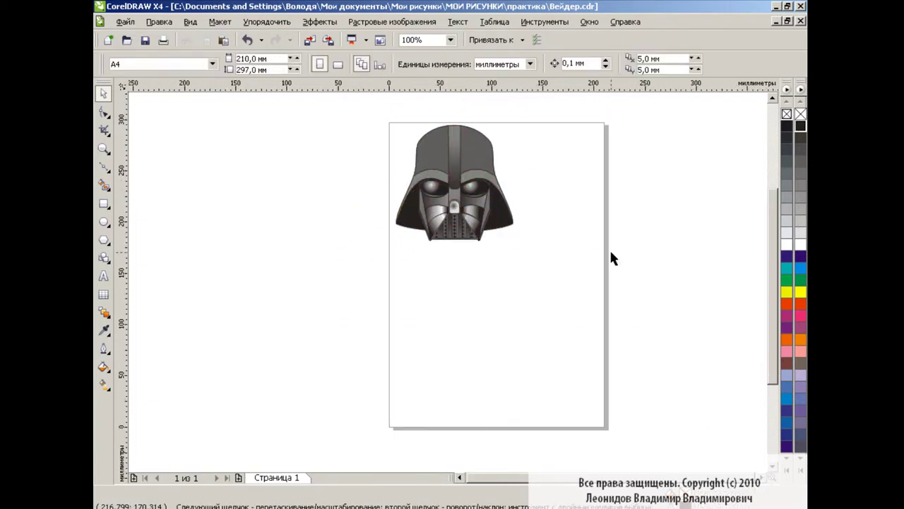
Draw the left shoulder Bezier curve down from the helmet and refine its bend.
{"action": "left_click", "coordinate": [106, 168]}
{"action": "left_click_drag", "start_coordinate": [358, 257], "coordinate": [337, 287]}
{"action": "mouse_move", "coordinate": [336, 426]}
{"action": "left_mouse_down"}
{"action": "mouse_move", "coordinate": [347, 448]}
{"action": "mouse_move", "coordinate": [331, 428]}
{"action": "left_mouse_up"}
{"action": "key", "text": "F10"}
{"action": "left_click", "coordinate": [356, 260]}
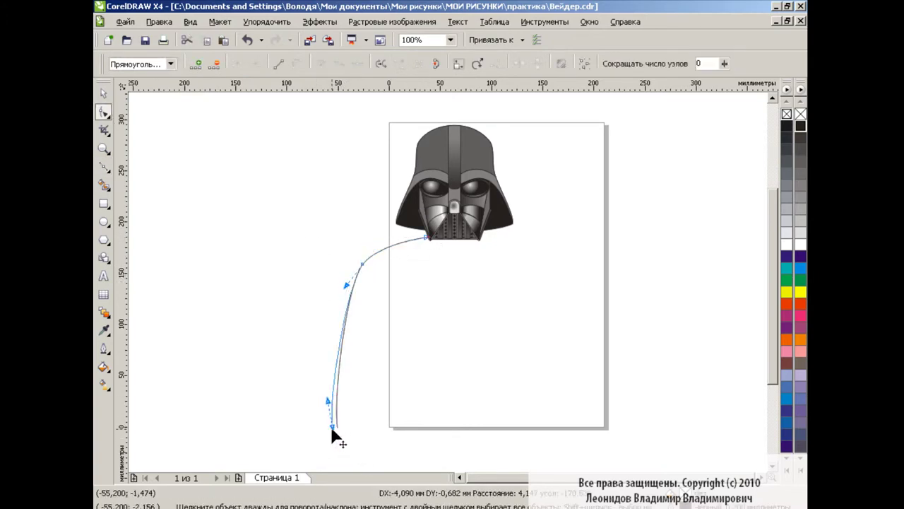
{"action": "mouse_move", "coordinate": [358, 257]}
{"action": "left_mouse_down"}
{"action": "mouse_move", "coordinate": [360, 272]}
{"action": "mouse_move", "coordinate": [368, 260]}
{"action": "left_mouse_up"}
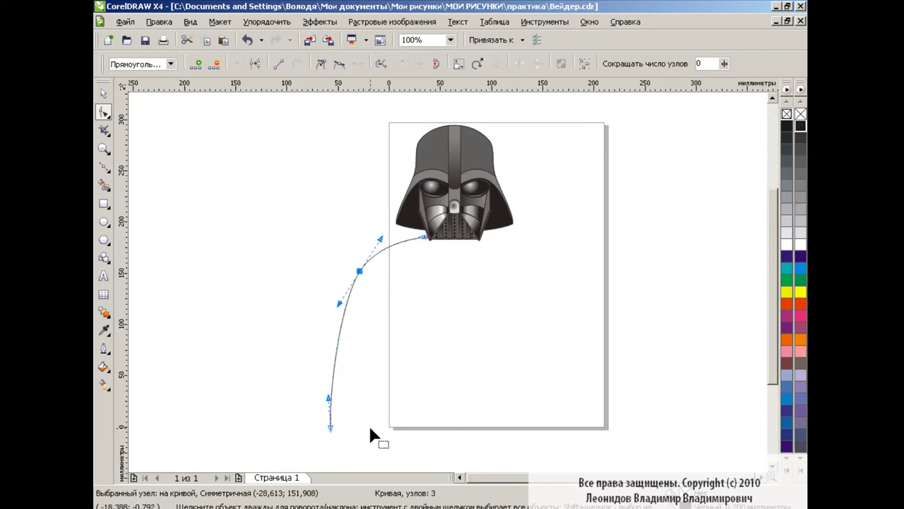
{"action": "key", "text": "space"}
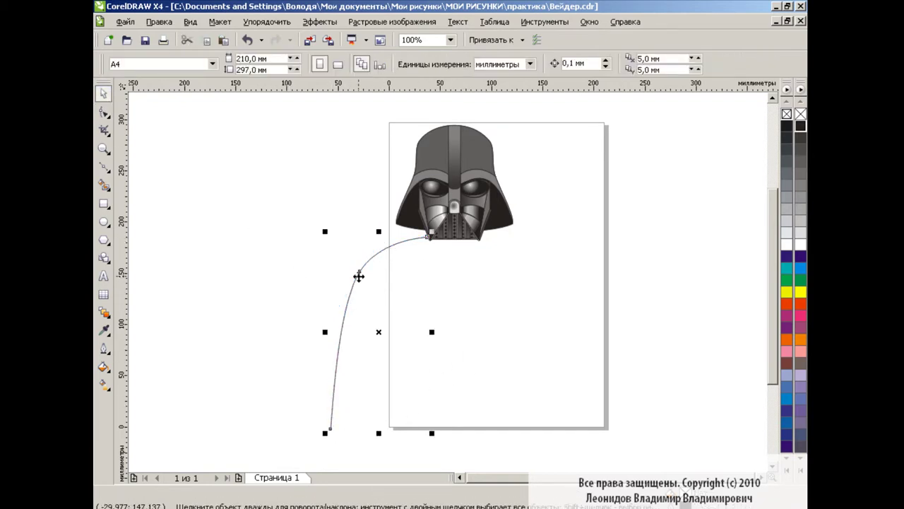
Place a mirrored copy of the curve on the right and draw a shallow arc joining them.
{"action": "left_click_drag", "start_coordinate": [325, 331], "coordinate": [538, 332]}
{"action": "left_click", "coordinate": [651, 304]}
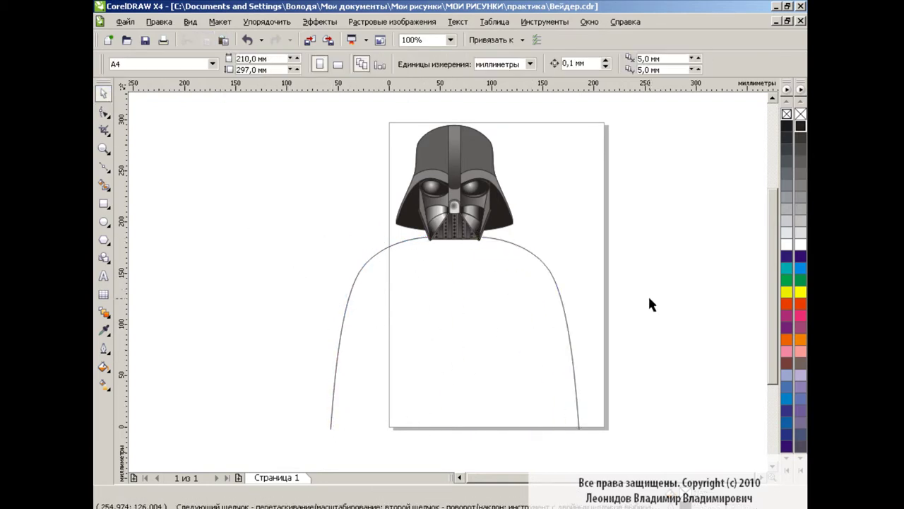
{"action": "key", "text": "F5"}
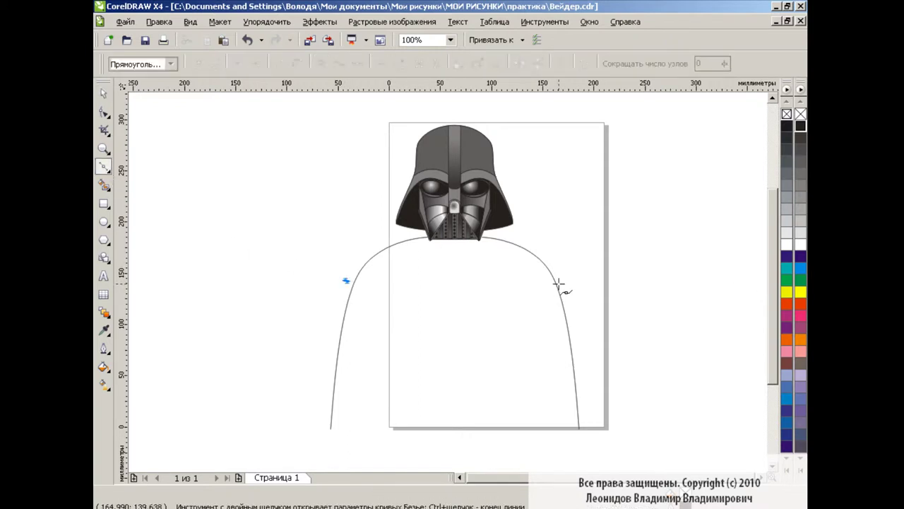
{"action": "left_click_drag", "start_coordinate": [563, 278], "coordinate": [670, 237]}
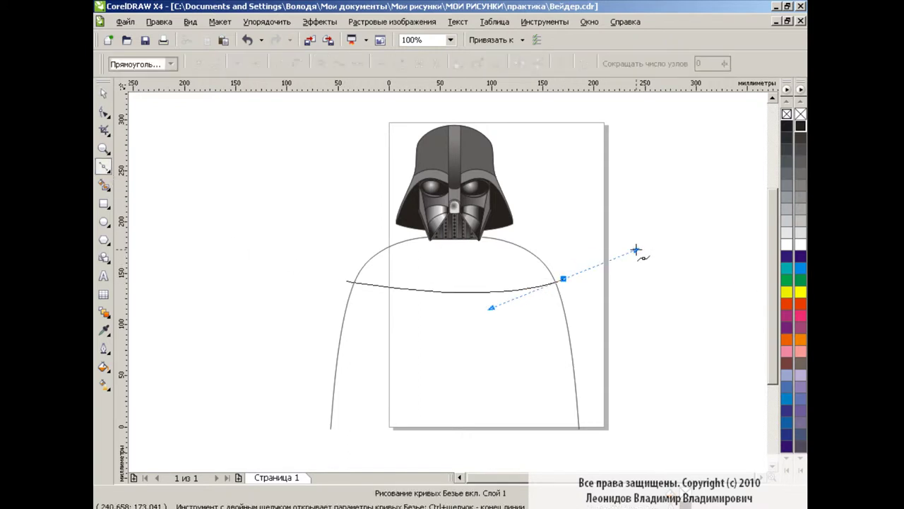
{"action": "left_click", "coordinate": [104, 185]}
Smart Fill the shoulder area above the arc with grey.
{"action": "left_click", "coordinate": [287, 63]}
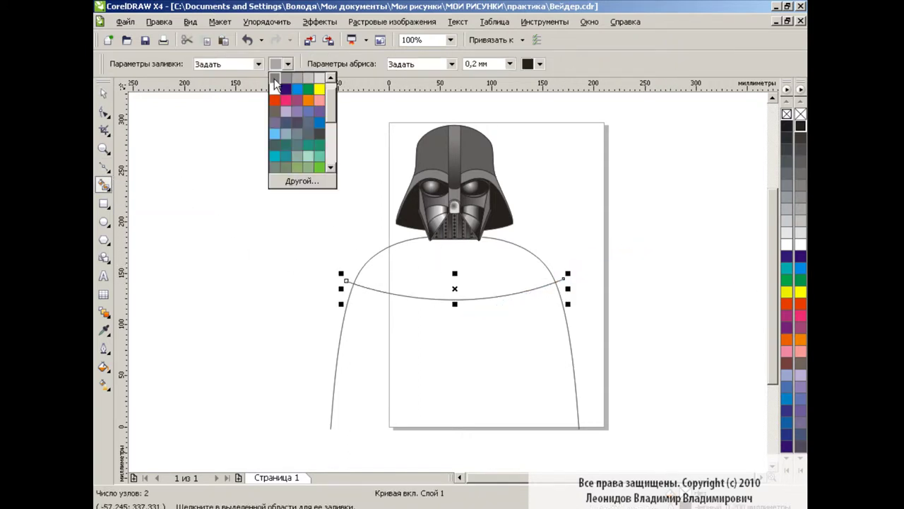
{"action": "left_click", "coordinate": [285, 95]}
{"action": "left_click", "coordinate": [473, 278]}
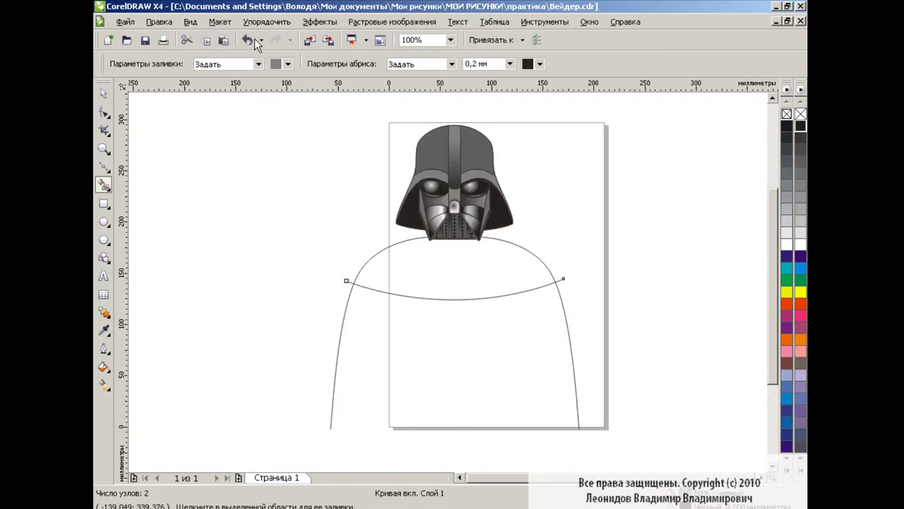
{"action": "key", "text": "F10"}
{"action": "left_click", "coordinate": [483, 240]}
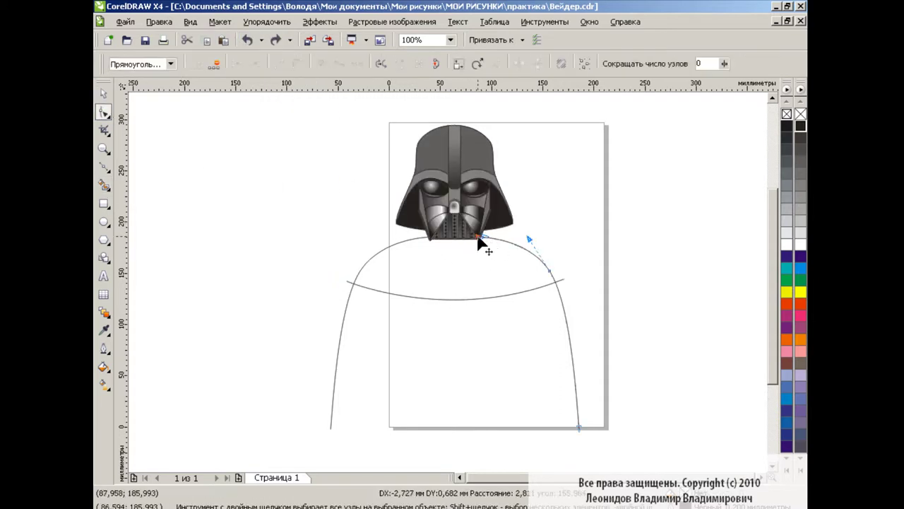
{"action": "left_click", "coordinate": [430, 249]}
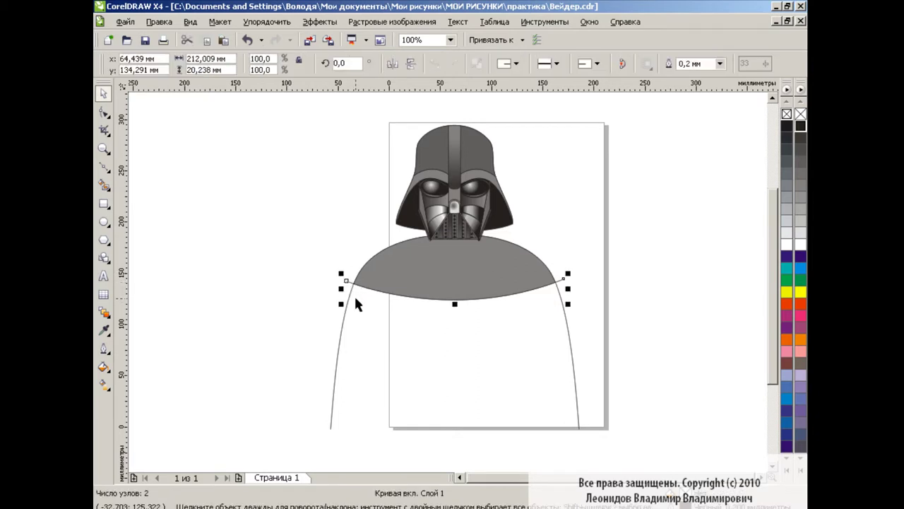
Draw a neck curve under the helmet and Smart Fill the neck area dark.
{"action": "left_click", "coordinate": [104, 168]}
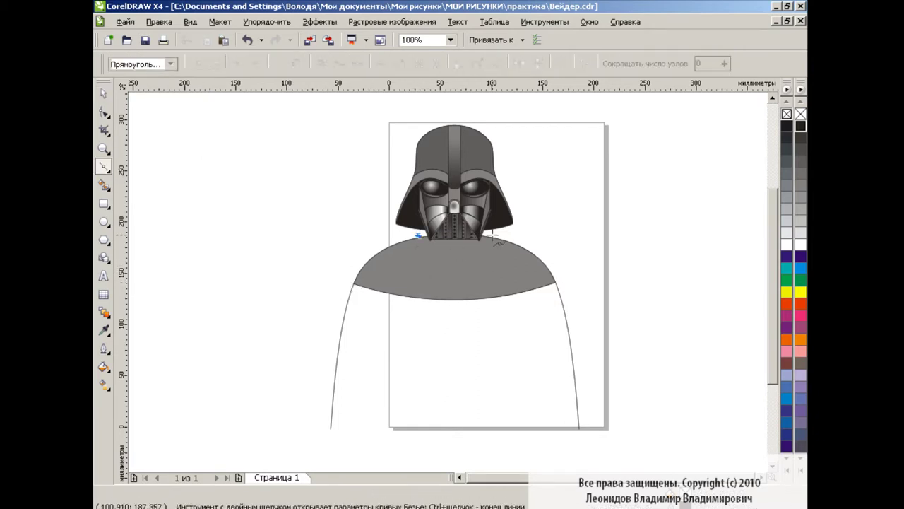
{"action": "left_click_drag", "start_coordinate": [538, 201], "coordinate": [536, 202]}
{"action": "key", "text": "F10"}
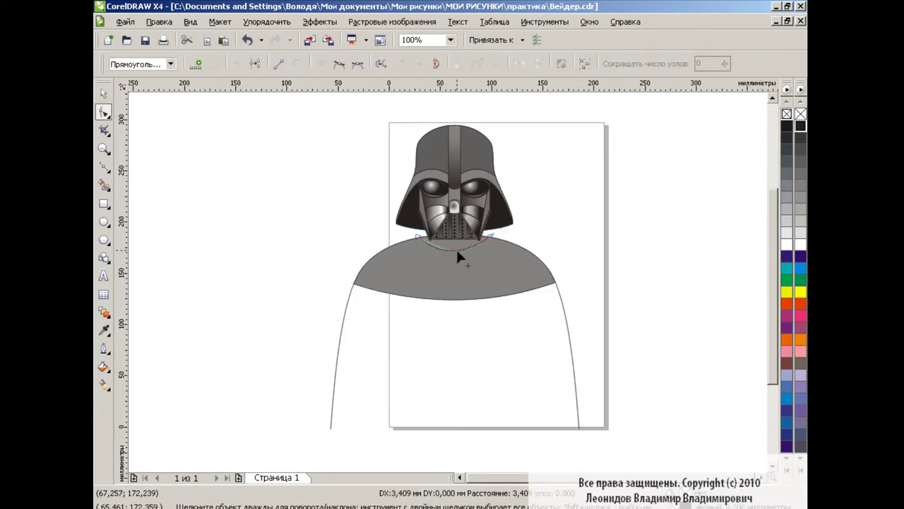
{"action": "left_click", "coordinate": [426, 243]}
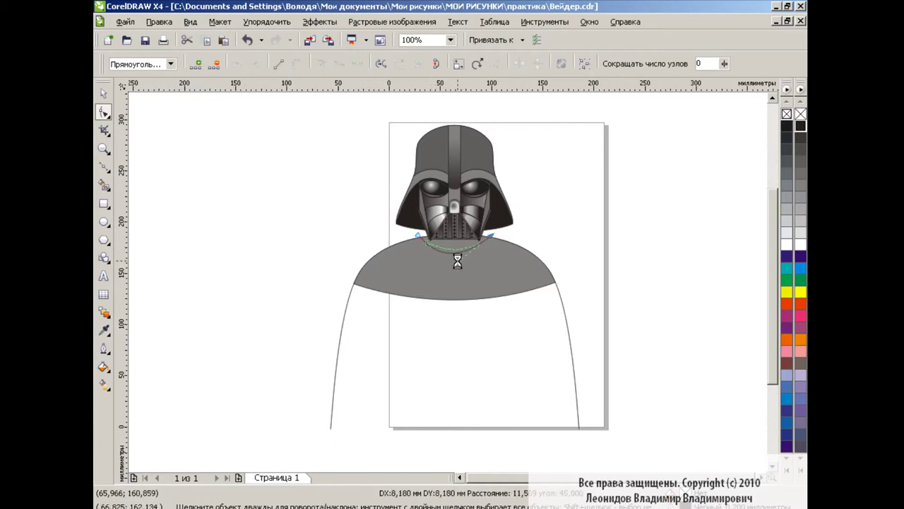
{"action": "left_click", "coordinate": [103, 185]}
{"action": "left_click", "coordinate": [287, 64]}
{"action": "left_click", "coordinate": [277, 84]}
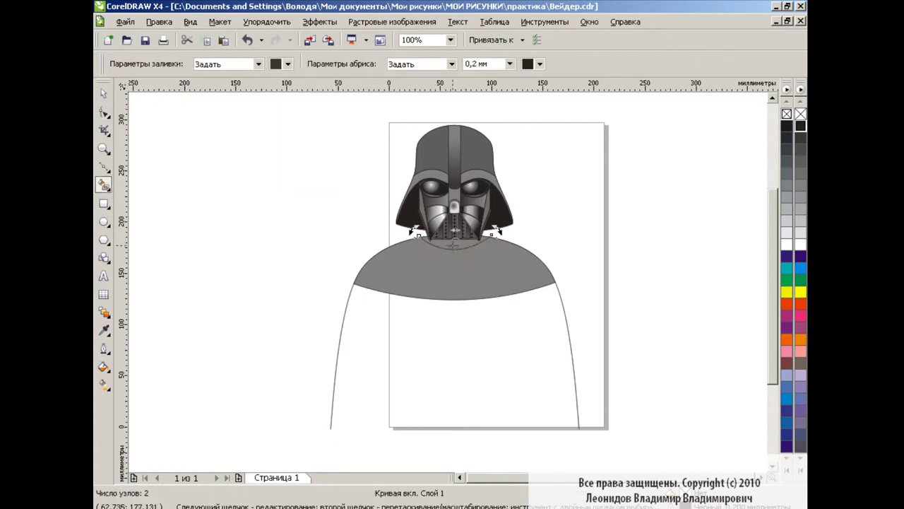
{"action": "left_click", "coordinate": [452, 244]}
{"action": "left_click", "coordinate": [104, 94]}
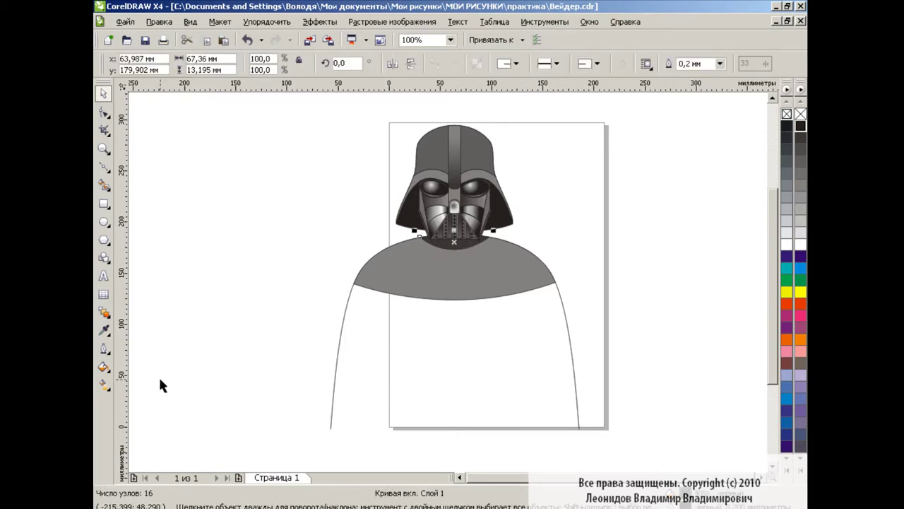
Apply a radial fountain fill to the collar and zoom to 400%.
{"action": "left_click", "coordinate": [104, 366]}
{"action": "left_click", "coordinate": [142, 389]}
{"action": "left_click", "coordinate": [401, 152]}
{"action": "left_click", "coordinate": [364, 171]}
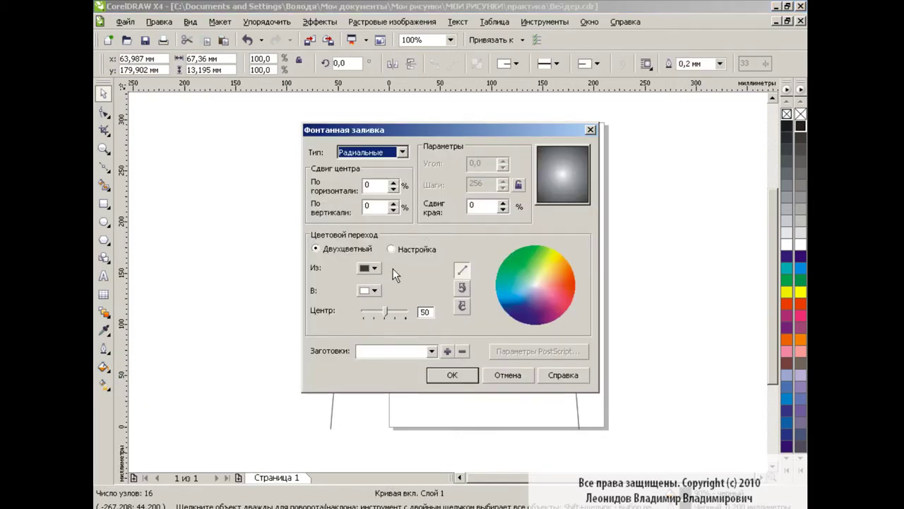
{"action": "left_click", "coordinate": [391, 249]}
{"action": "left_click", "coordinate": [452, 375]}
{"action": "left_click", "coordinate": [450, 39]}
{"action": "left_click", "coordinate": [422, 151]}
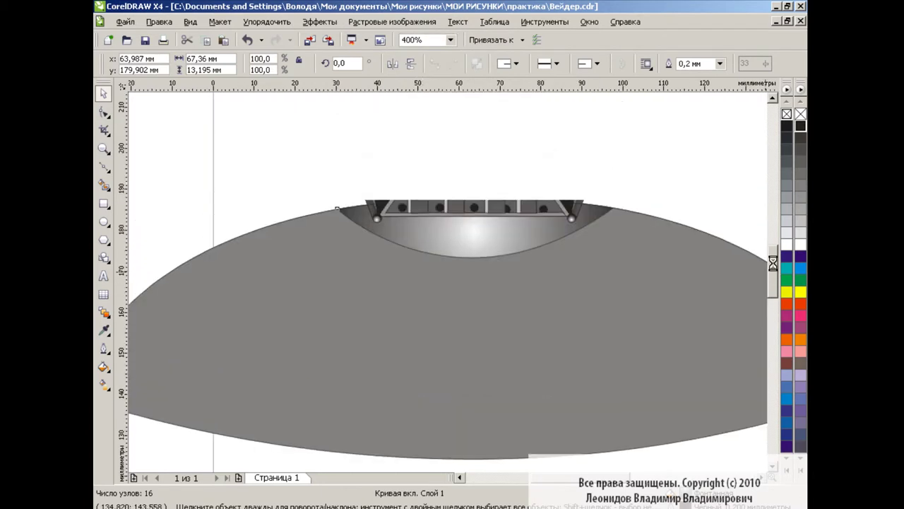
Move the radial highlight up toward the chin, add a darkening colour point, then zoom out.
{"action": "key", "text": "g"}
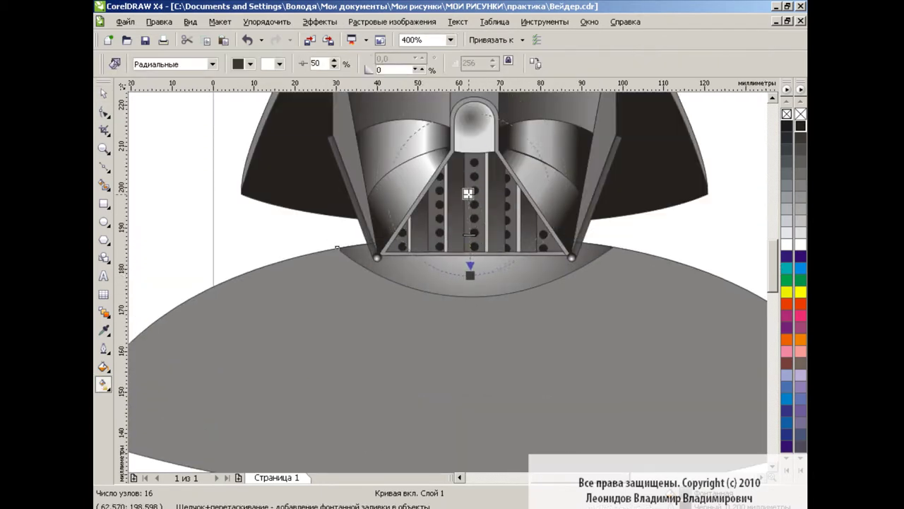
{"action": "left_click_drag", "start_coordinate": [469, 193], "coordinate": [471, 177]}
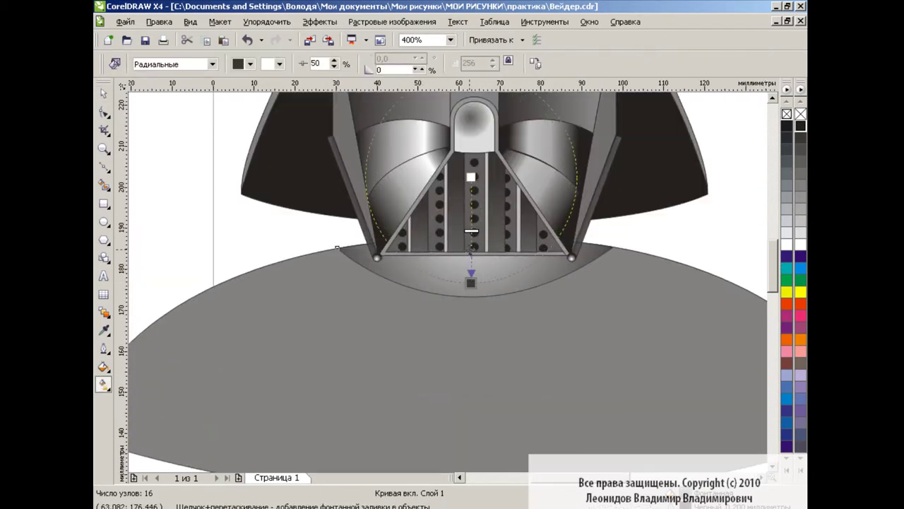
{"action": "double_click", "coordinate": [469, 272]}
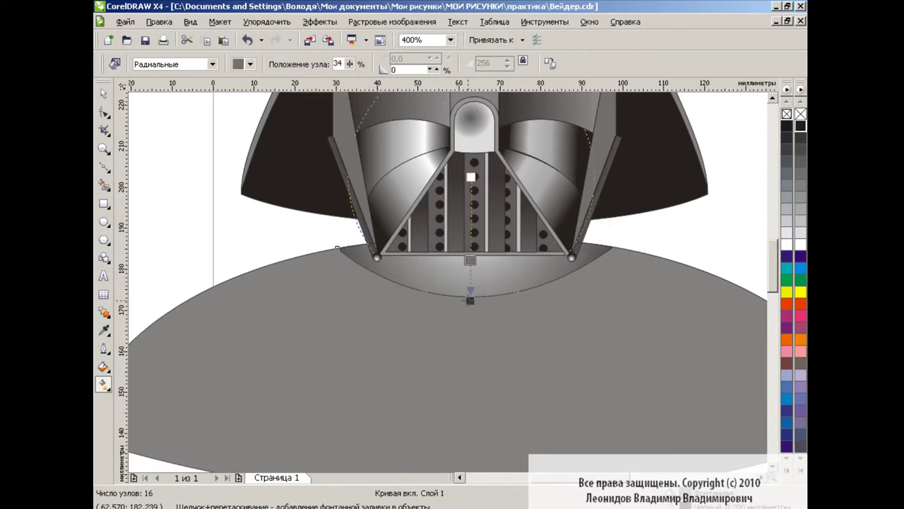
{"action": "key", "text": "space"}
{"action": "left_click", "coordinate": [237, 210]}
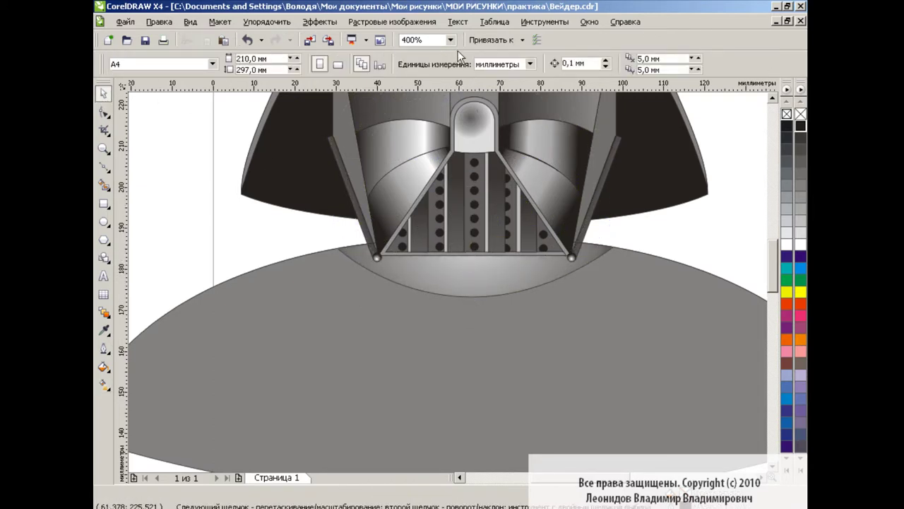
{"action": "key", "text": "F3"}
{"action": "key", "text": "F3"}
{"action": "key", "text": "Tab"}
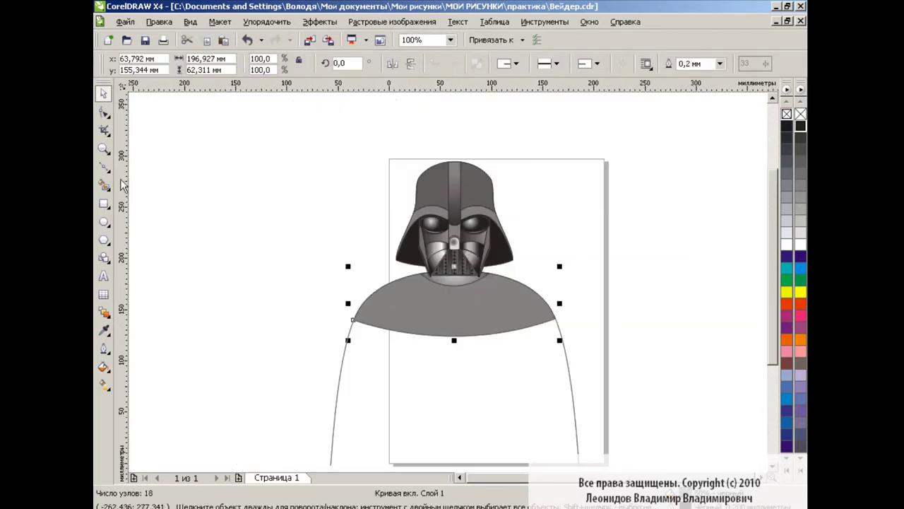
Add a centre node to the cape's bottom edge and drag both halves into a downward dip.
{"action": "key", "text": "F10"}
{"action": "double_click", "coordinate": [455, 336]}
{"action": "left_click_drag", "start_coordinate": [480, 334], "coordinate": [524, 348]}
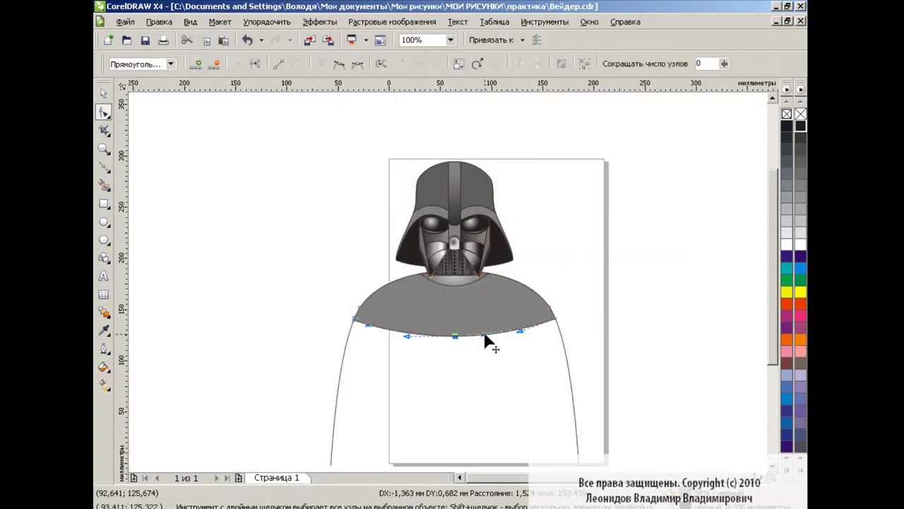
{"action": "mouse_move", "coordinate": [447, 339]}
{"action": "left_mouse_down"}
{"action": "mouse_move", "coordinate": [430, 313]}
{"action": "mouse_move", "coordinate": [370, 344]}
{"action": "left_mouse_up"}
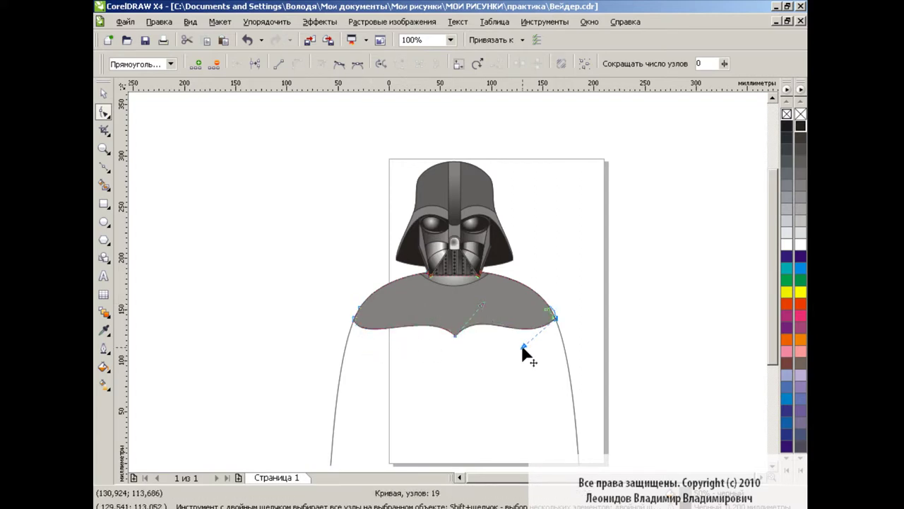
{"action": "left_click", "coordinate": [104, 93]}
{"action": "left_click", "coordinate": [303, 304]}
Draw a tapered torso outline with straight polyline segments starting at the cape edge.
{"action": "left_click_drag", "start_coordinate": [770, 241], "coordinate": [770, 280]}
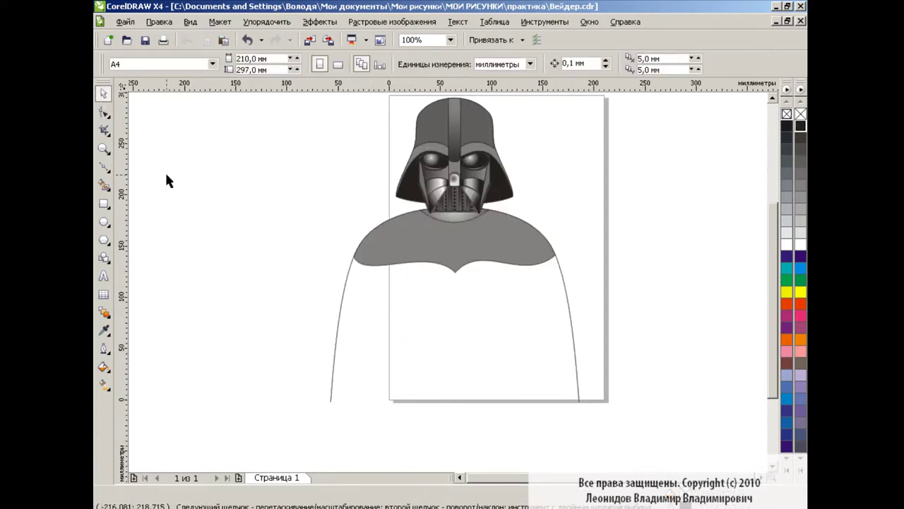
{"action": "left_click", "coordinate": [104, 168]}
{"action": "left_click", "coordinate": [184, 234]}
{"action": "left_click", "coordinate": [377, 267]}
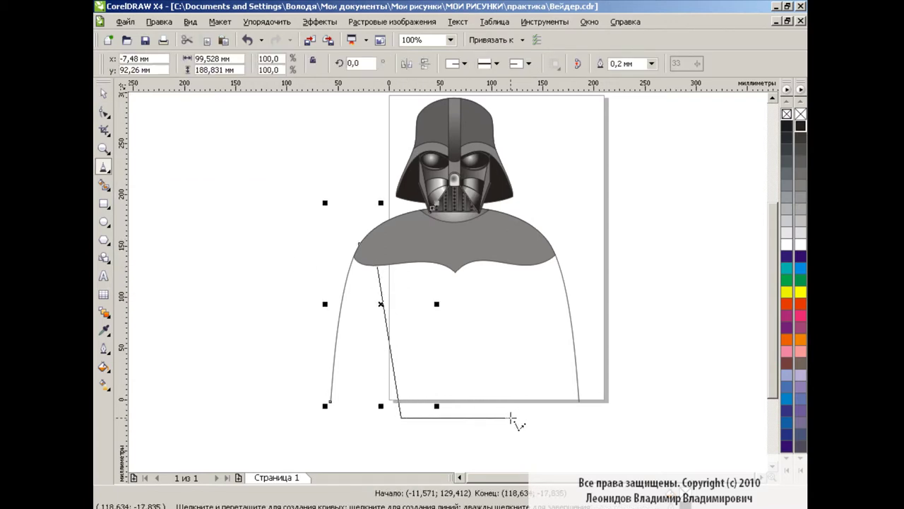
{"action": "double_click", "coordinate": [531, 260]}
{"action": "key", "text": "F10"}
{"action": "left_click", "coordinate": [506, 417]}
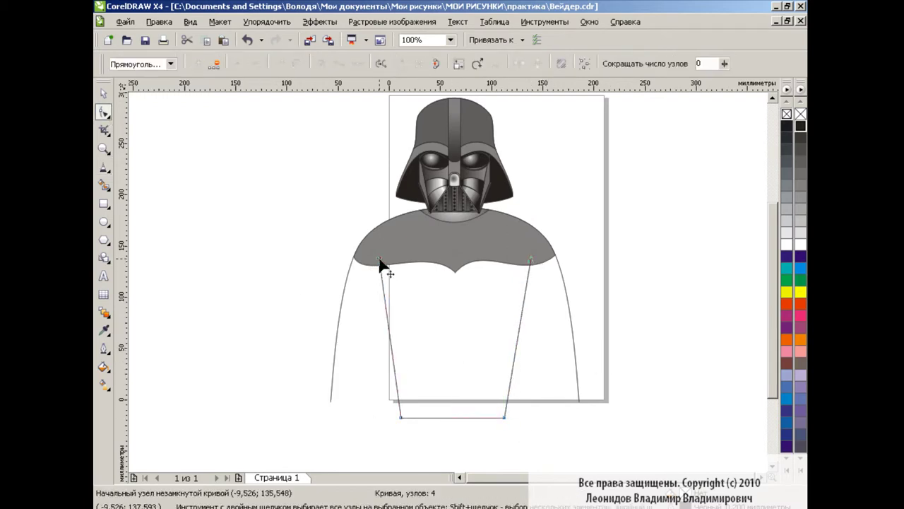
{"action": "left_click", "coordinate": [456, 273]}
{"action": "left_click", "coordinate": [104, 92]}
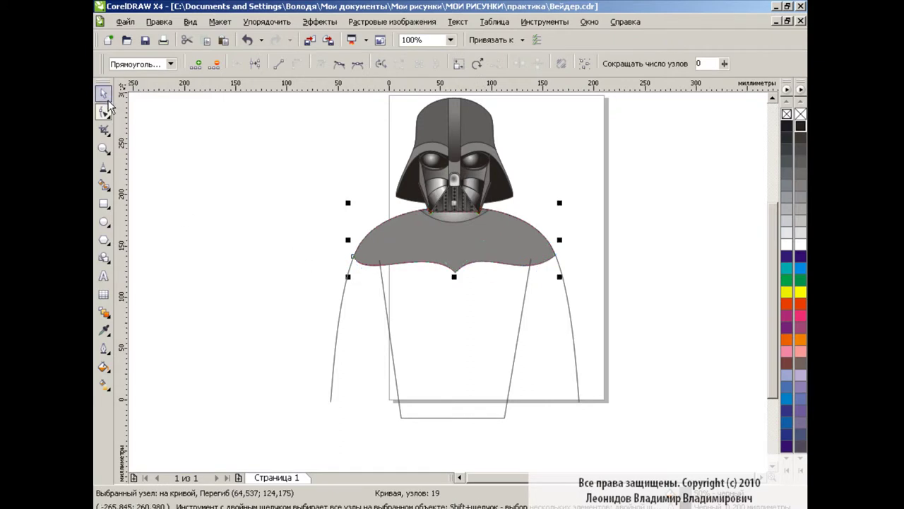
Draw a 111 × 21.8 mm belt rectangle beneath the torso.
{"action": "left_click", "coordinate": [212, 177]}
{"action": "left_click", "coordinate": [104, 203]}
{"action": "mouse_move", "coordinate": [386, 407]}
{"action": "left_mouse_down"}
{"action": "mouse_move", "coordinate": [524, 432]}
{"action": "mouse_move", "coordinate": [516, 429]}
{"action": "left_mouse_up"}
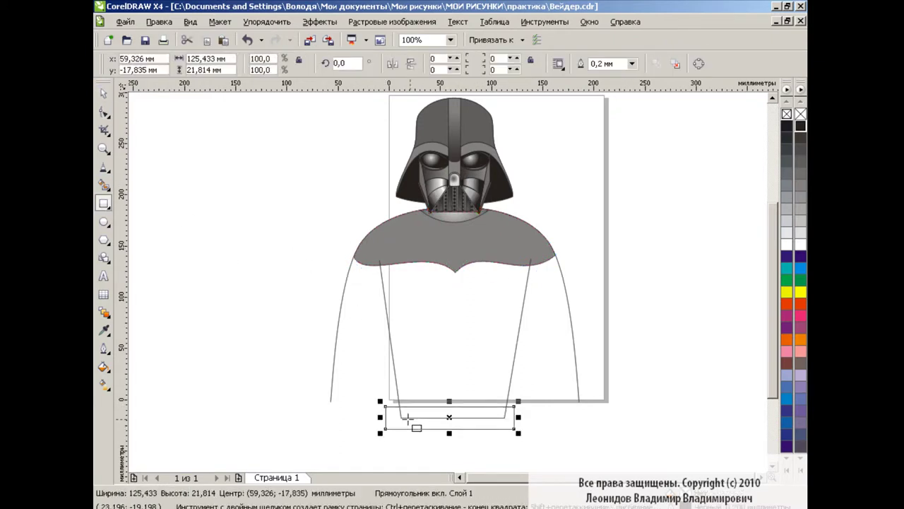
{"action": "left_click_drag", "start_coordinate": [375, 394], "coordinate": [390, 401]}
{"action": "left_click_drag", "start_coordinate": [516, 417], "coordinate": [513, 417]}
{"action": "key", "text": "space"}
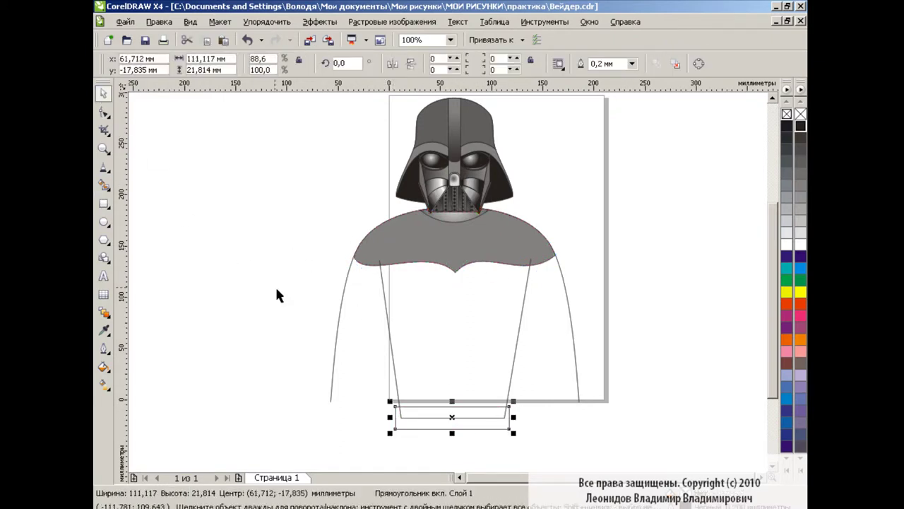
Smart Fill the enclosed torso area dark grey.
{"action": "left_click", "coordinate": [275, 285]}
{"action": "left_click", "coordinate": [103, 185]}
{"action": "left_click", "coordinate": [462, 306]}
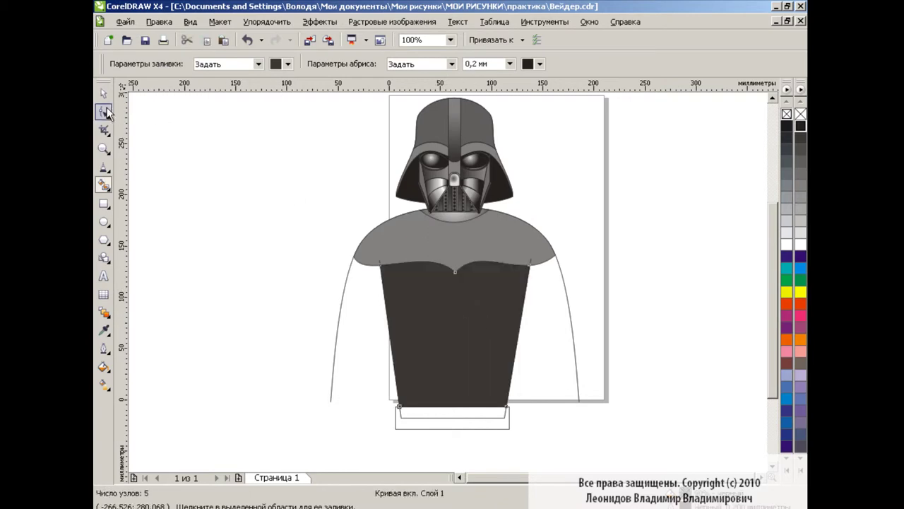
{"action": "key", "text": "space"}
{"action": "left_click", "coordinate": [535, 335]}
{"action": "key", "text": "Escape"}
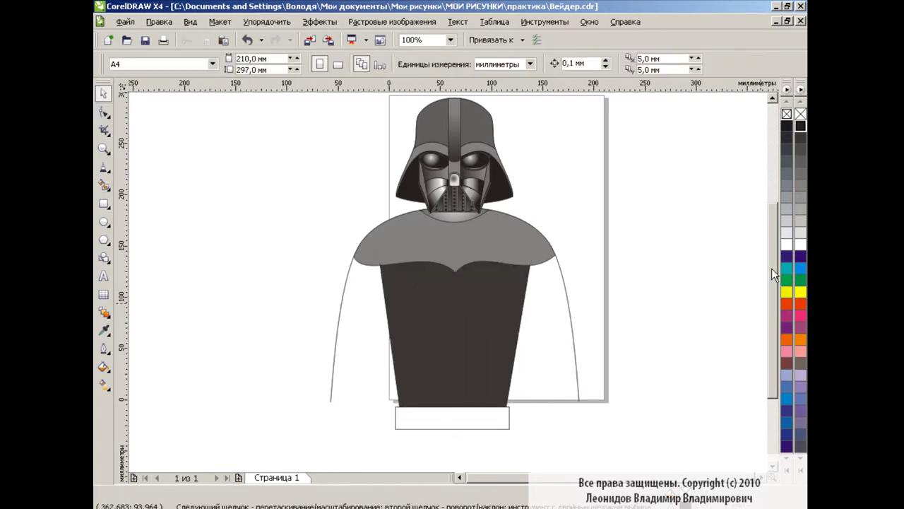
Draw a slanted freehand line from the right shoulder edge down to the belt.
{"action": "scroll", "coordinate": [771, 267], "scroll_direction": "down", "scroll_amount": 2}
{"action": "key", "text": "F5"}
{"action": "left_click", "coordinate": [521, 208]}
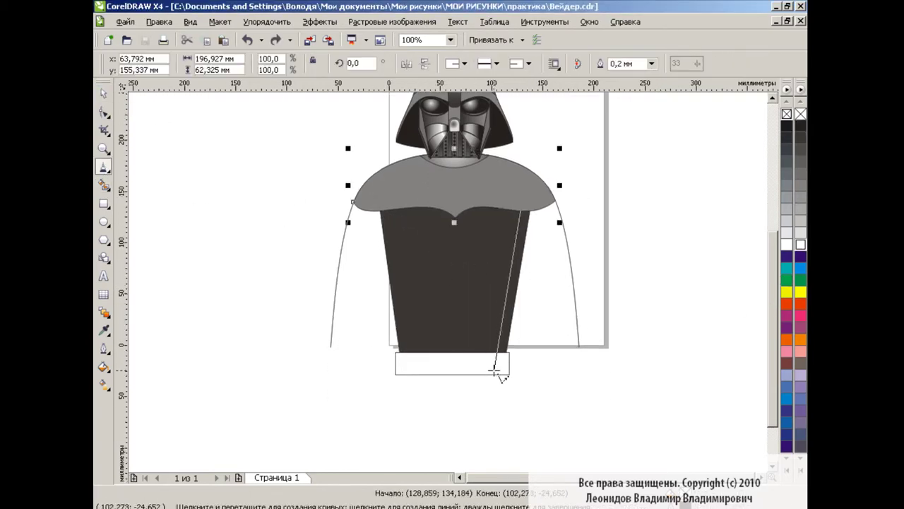
{"action": "left_click", "coordinate": [494, 368]}
{"action": "key", "text": "F10"}
Copy the slanted line to the left, blend them with 10 steps, and break the blend apart.
{"action": "left_click", "coordinate": [104, 94]}
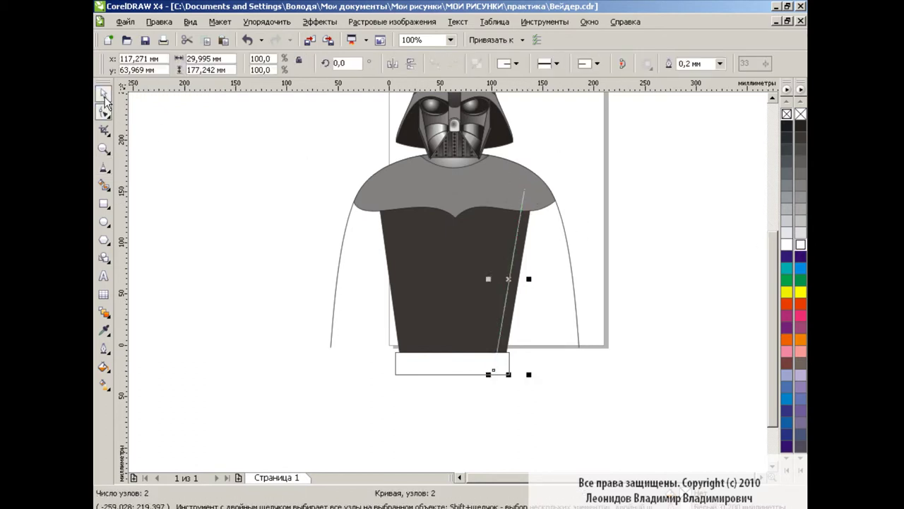
{"action": "mouse_move", "coordinate": [508, 279]}
{"action": "left_mouse_down"}
{"action": "mouse_move", "coordinate": [403, 282]}
{"action": "mouse_move", "coordinate": [509, 281]}
{"action": "left_mouse_up"}
{"action": "right_click", "coordinate": [401, 283]}
{"action": "left_click", "coordinate": [104, 312]}
{"action": "key", "text": "Return"}
{"action": "left_click", "coordinate": [267, 21]}
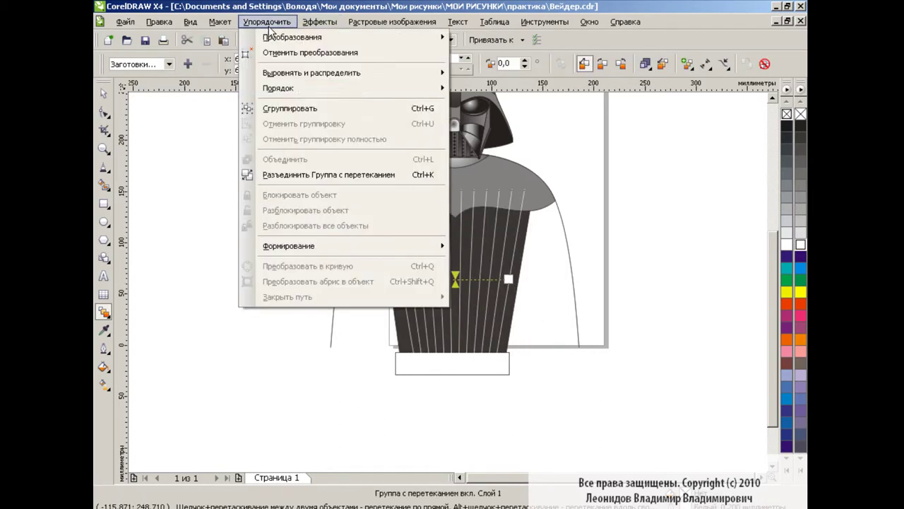
{"action": "left_click", "coordinate": [297, 174]}
{"action": "left_click", "coordinate": [146, 115]}
Smart Fill the torso strips on both sides of centre light grey.
{"action": "left_click", "coordinate": [104, 185]}
{"action": "left_click", "coordinate": [435, 247]}
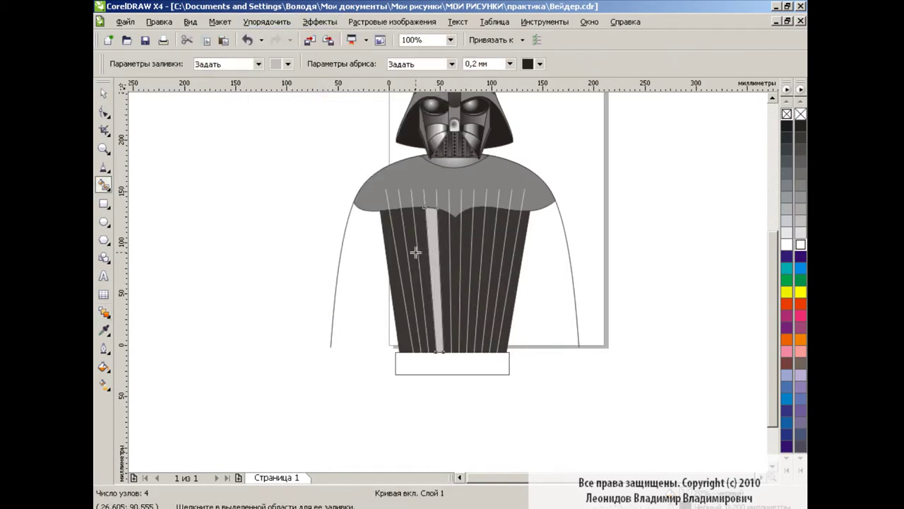
{"action": "left_click", "coordinate": [392, 251]}
{"action": "left_click", "coordinate": [423, 252]}
{"action": "left_click", "coordinate": [447, 252]}
{"action": "left_click", "coordinate": [468, 240]}
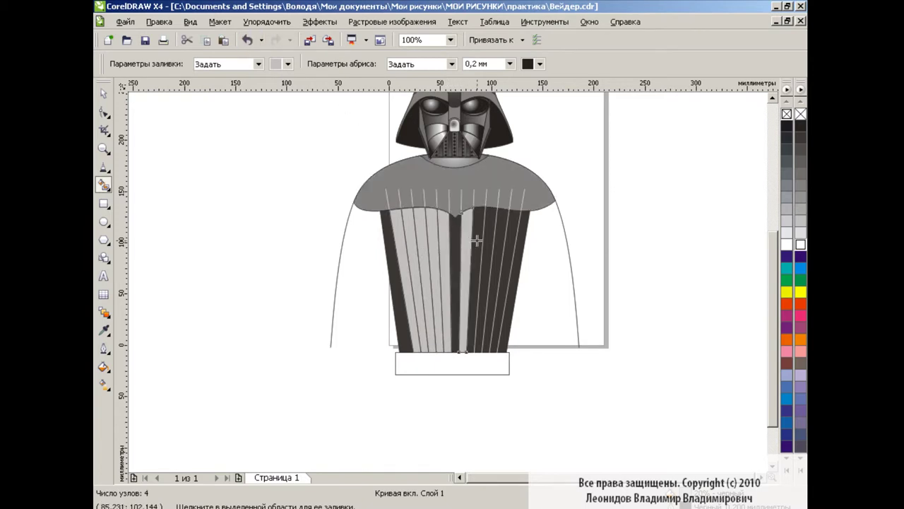
{"action": "left_click", "coordinate": [503, 239]}
{"action": "left_click", "coordinate": [515, 240]}
Undo the mistaken centre fill, fill the left edge strip light grey, and zoom to 200%.
{"action": "left_click", "coordinate": [455, 233]}
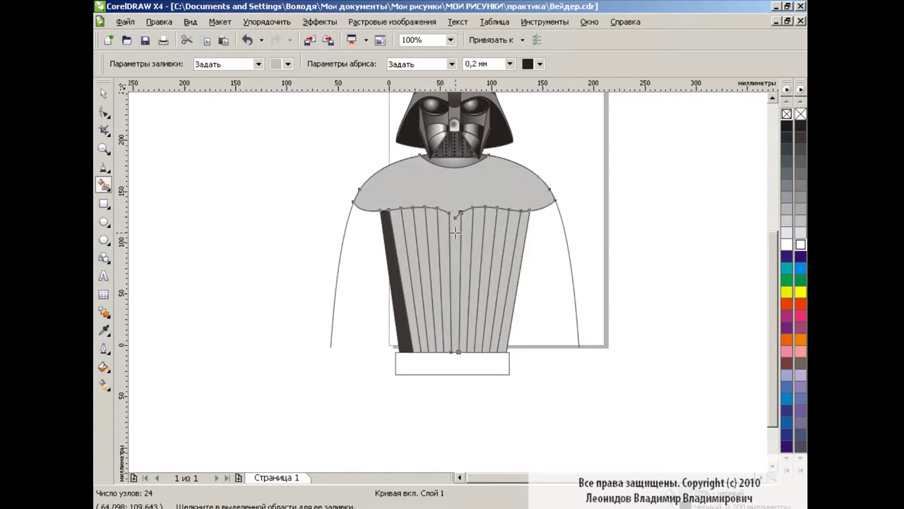
{"action": "left_click", "coordinate": [247, 40]}
{"action": "left_click", "coordinate": [394, 258]}
{"action": "left_click", "coordinate": [450, 39]}
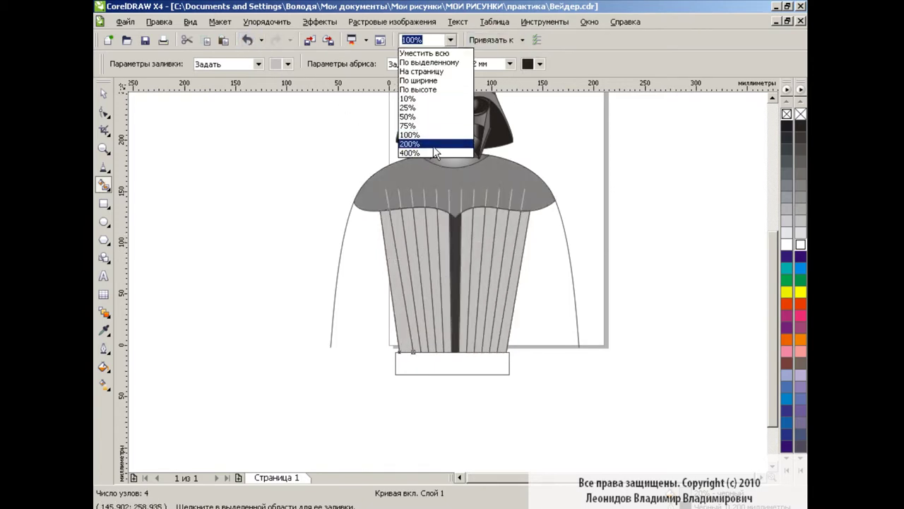
{"action": "left_click", "coordinate": [416, 144]}
Stretch the torso strip group down to the belt, undoing a trial centre-strip fill.
{"action": "key", "text": "space"}
{"action": "left_click", "coordinate": [475, 204]}
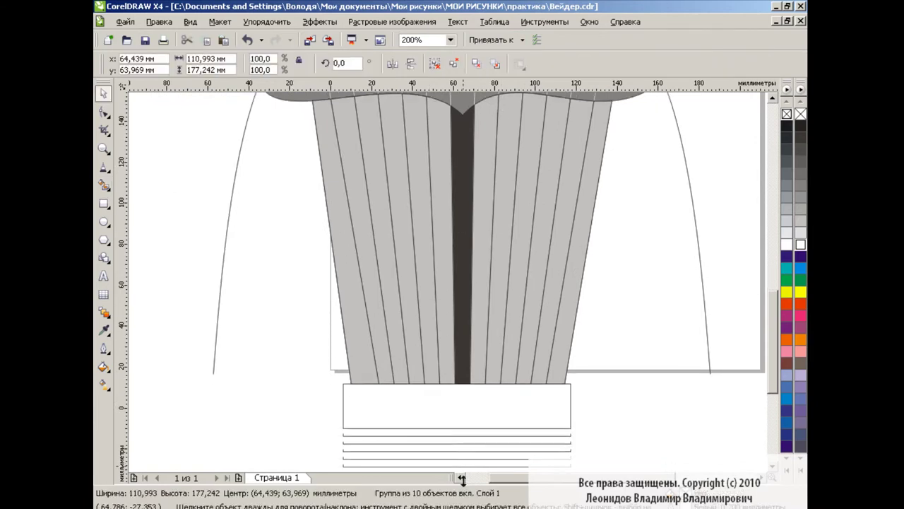
{"action": "left_click_drag", "start_coordinate": [461, 462], "coordinate": [468, 448]}
{"action": "left_click", "coordinate": [104, 184]}
{"action": "left_click", "coordinate": [463, 233]}
{"action": "scroll", "coordinate": [692, 240], "scroll_direction": "up", "scroll_amount": 4}
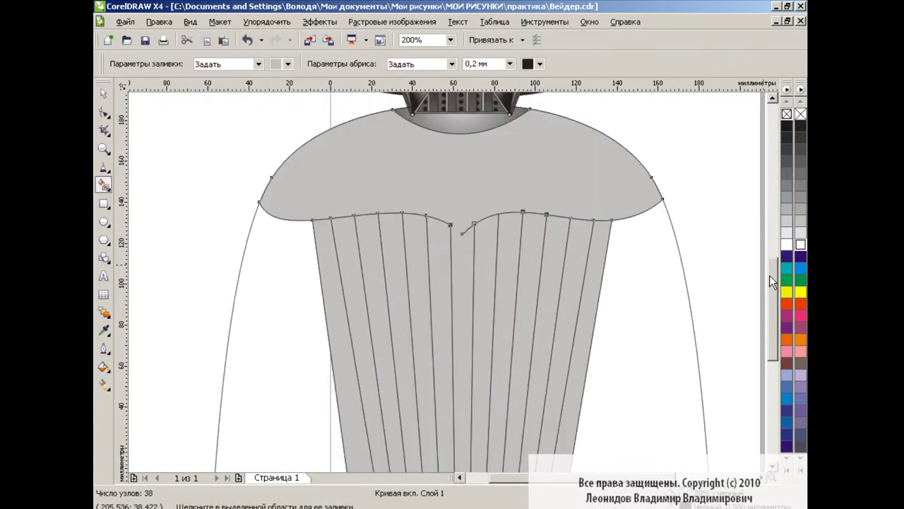
{"action": "left_click", "coordinate": [247, 40]}
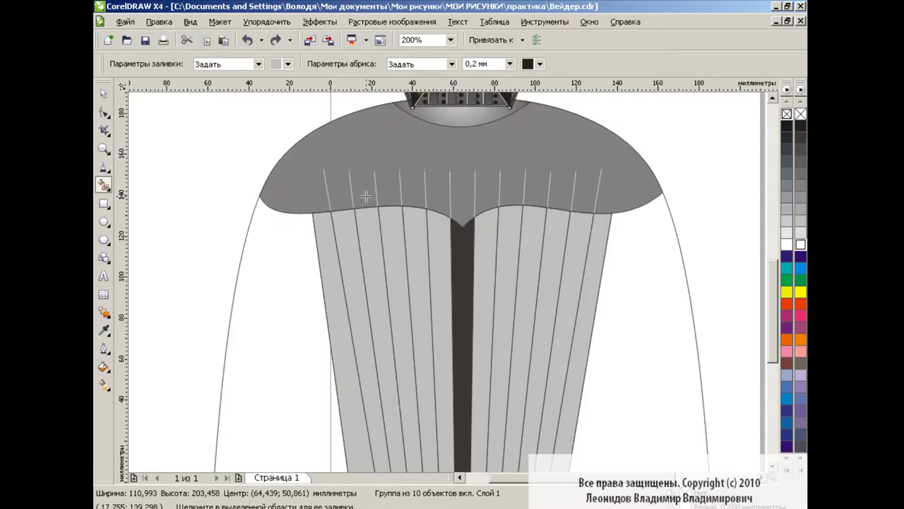
Draw a small closing Bezier curve under the collar point.
{"action": "key", "text": "space"}
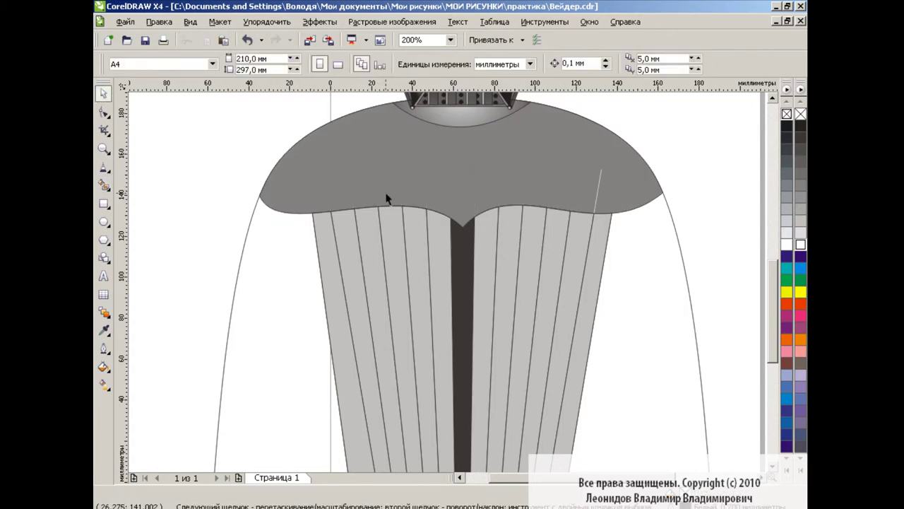
{"action": "key", "text": "space"}
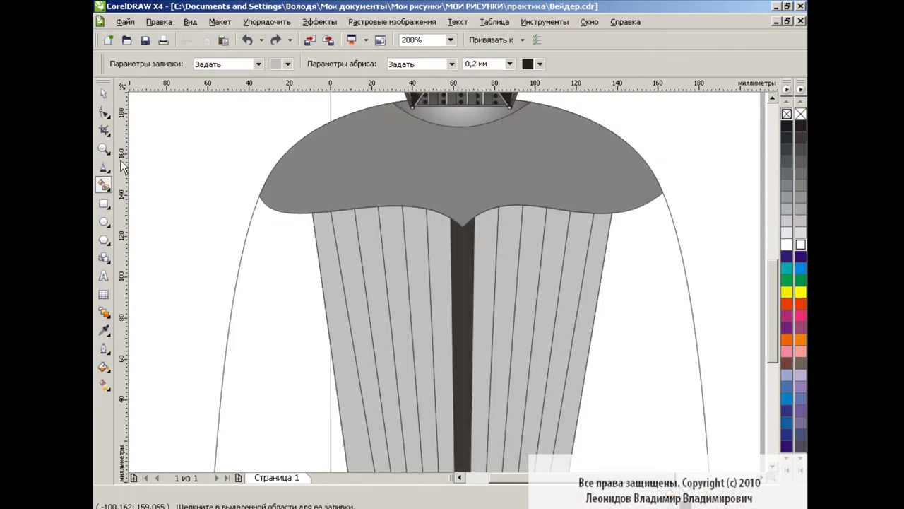
{"action": "key", "text": "F5"}
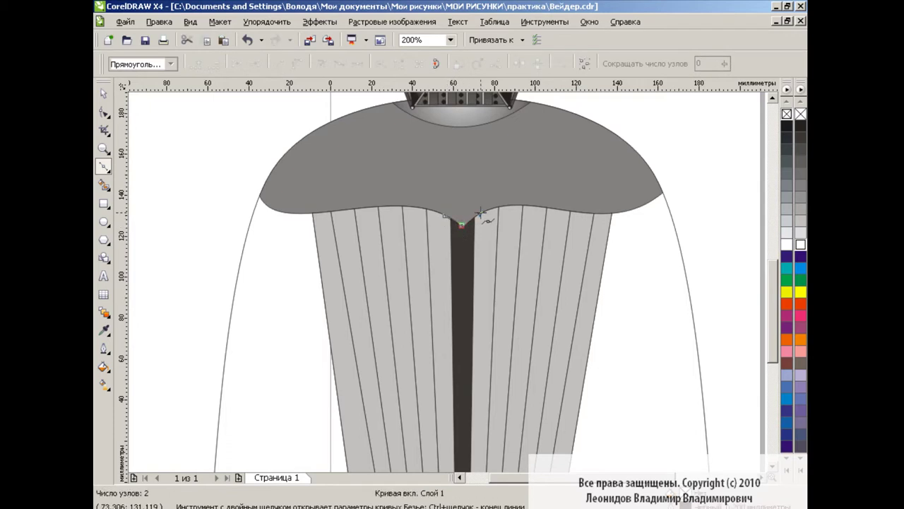
{"action": "key", "text": "space"}
{"action": "key", "text": "Escape"}
{"action": "left_click", "coordinate": [472, 226]}
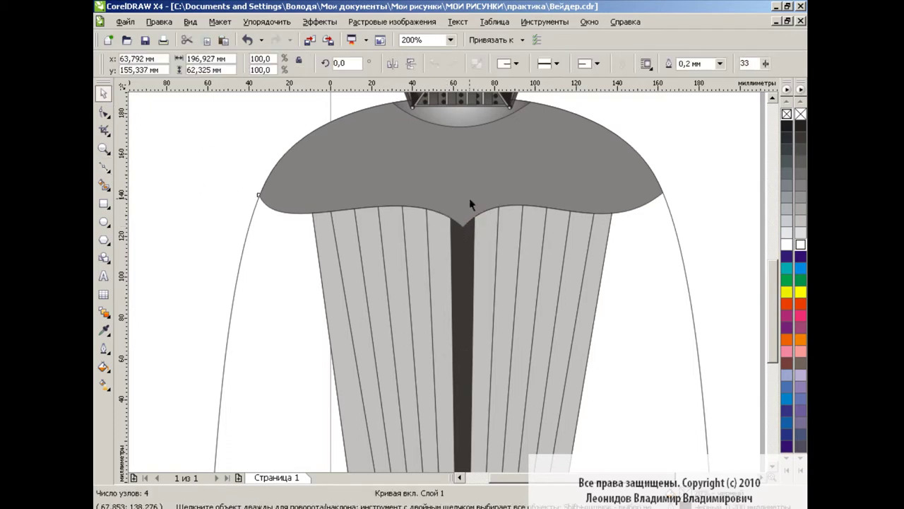
{"action": "key", "text": "Escape"}
{"action": "key", "text": "space"}
{"action": "left_click", "coordinate": [462, 226]}
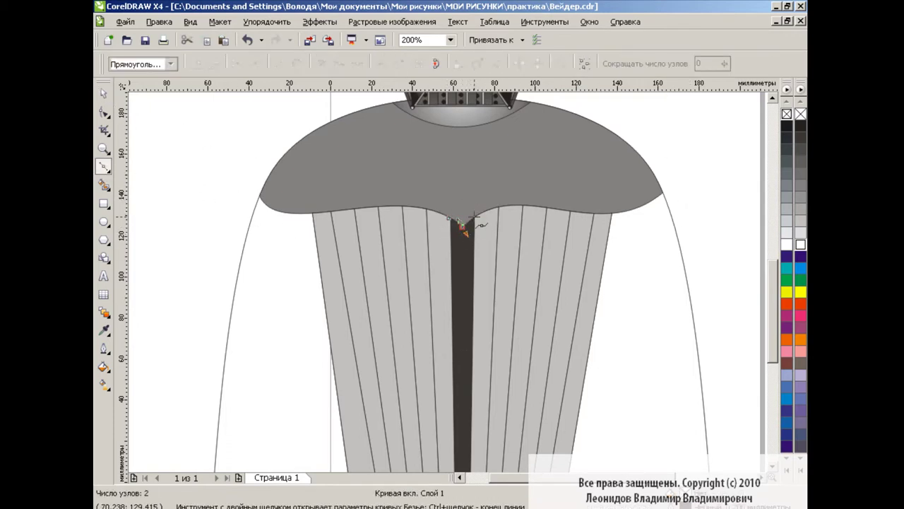
{"action": "left_click", "coordinate": [479, 214]}
{"action": "left_click", "coordinate": [445, 214]}
Smart Fill the dark central strip to make it a separate shape.
{"action": "left_click", "coordinate": [104, 184]}
{"action": "left_click", "coordinate": [467, 266]}
{"action": "key", "text": "space"}
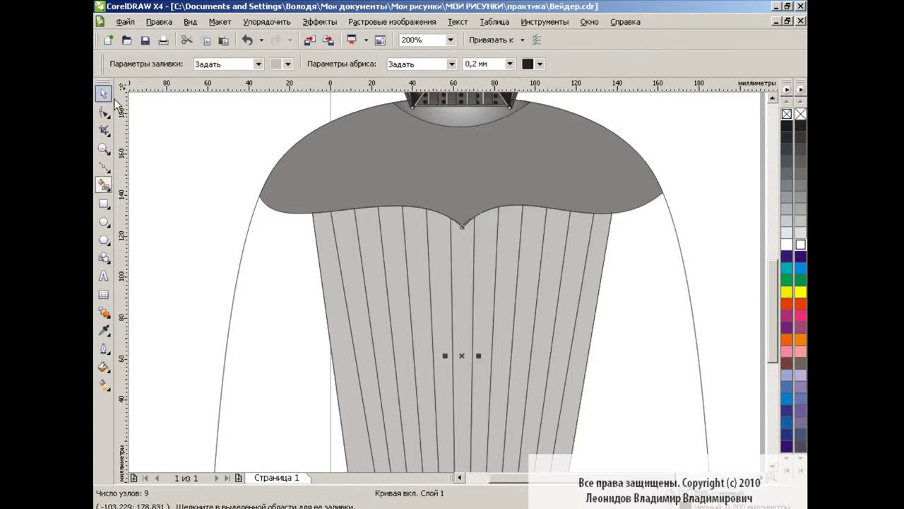
Give the central strip a custom fountain fill: dark grey ends, light grey middle stop.
{"action": "left_click_drag", "start_coordinate": [775, 272], "coordinate": [776, 286]}
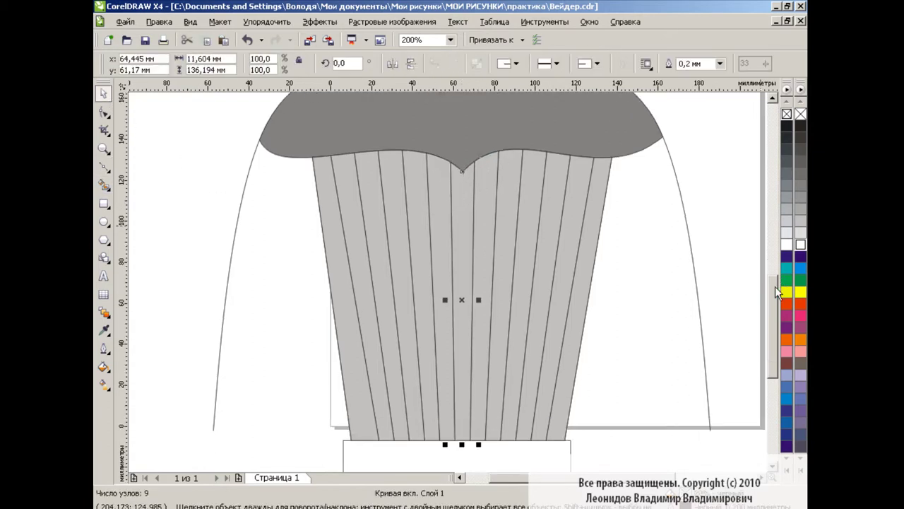
{"action": "left_click", "coordinate": [104, 366]}
{"action": "left_click", "coordinate": [169, 389]}
{"action": "left_click", "coordinate": [390, 249]}
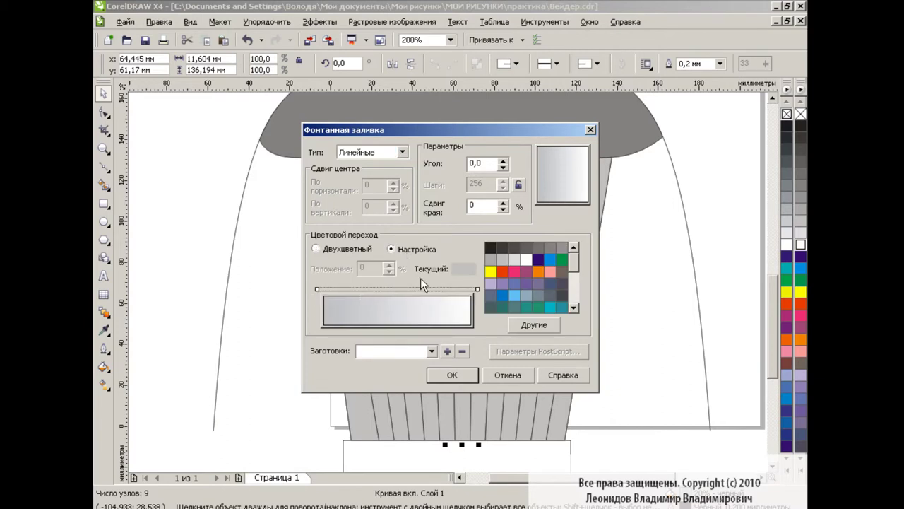
{"action": "left_click", "coordinate": [514, 249]}
{"action": "left_click", "coordinate": [477, 289]}
{"action": "left_click", "coordinate": [514, 248]}
{"action": "double_click", "coordinate": [400, 289]}
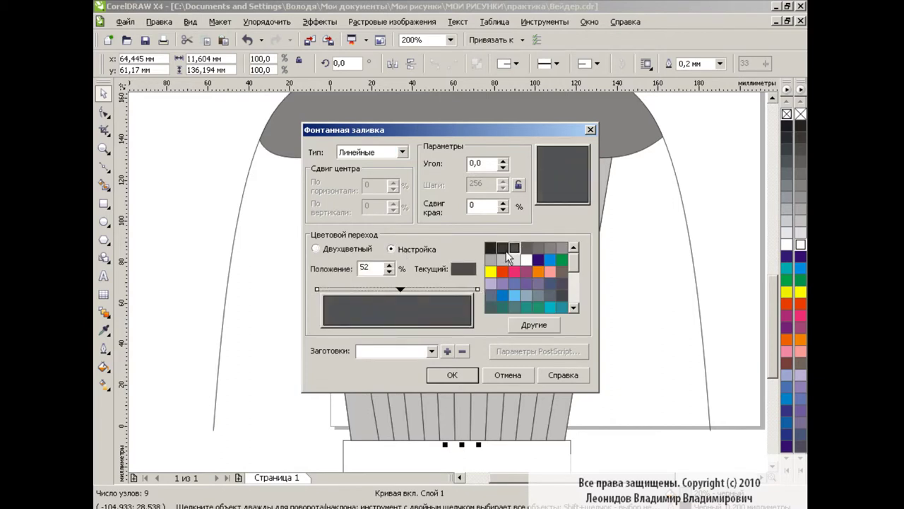
{"action": "left_click", "coordinate": [490, 267]}
{"action": "left_click", "coordinate": [451, 376]}
Copy the central strip's fill onto all the chest pleats.
{"action": "left_click", "coordinate": [336, 219]}
{"action": "left_click", "coordinate": [375, 228], "text": "shift"}
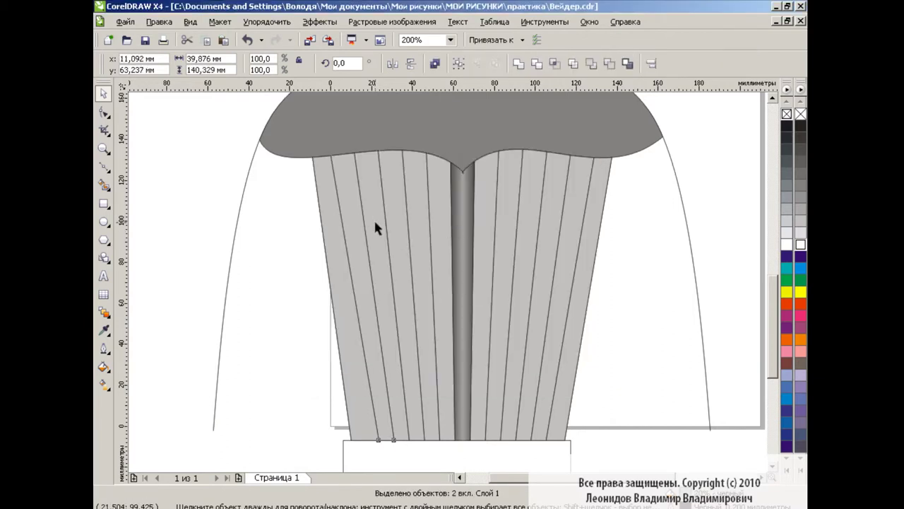
{"action": "left_click", "coordinate": [159, 21]}
{"action": "left_click", "coordinate": [205, 213]}
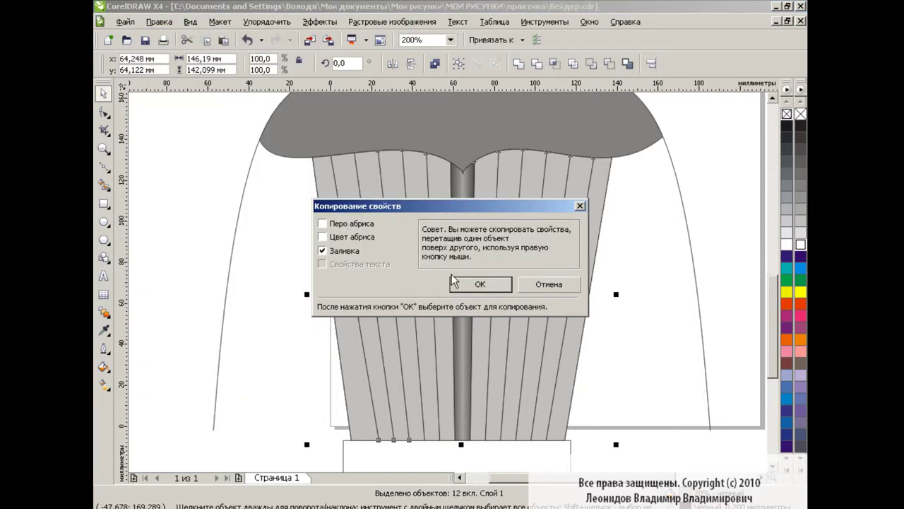
{"action": "left_click", "coordinate": [478, 285]}
{"action": "left_click", "coordinate": [457, 226]}
Shift and tilt the pleat gradients interactively to follow each pleat's angle.
{"action": "left_click", "coordinate": [104, 384]}
{"action": "left_click", "coordinate": [178, 268]}
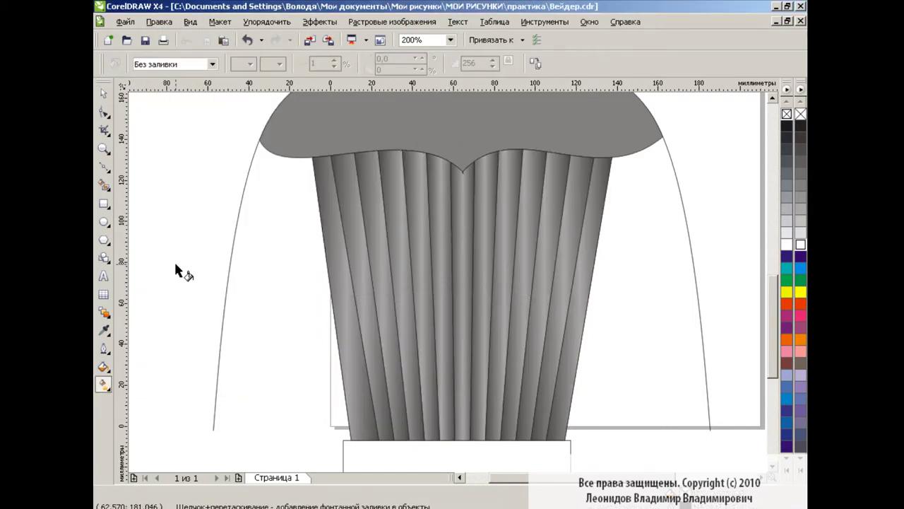
{"action": "left_click", "coordinate": [356, 337]}
{"action": "left_click_drag", "start_coordinate": [372, 289], "coordinate": [384, 286]}
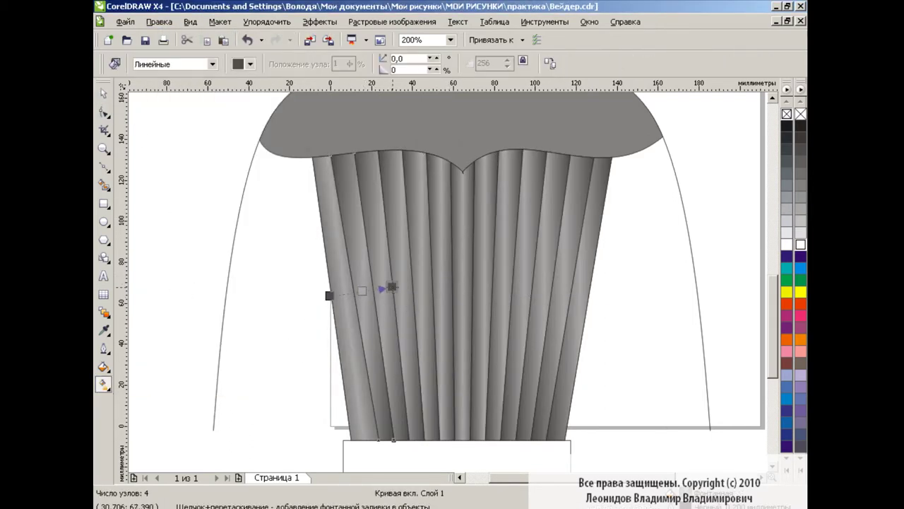
{"action": "left_click_drag", "start_coordinate": [325, 297], "coordinate": [353, 295]}
{"action": "left_click_drag", "start_coordinate": [403, 279], "coordinate": [423, 288]}
{"action": "left_click_drag", "start_coordinate": [500, 294], "coordinate": [597, 306]}
Zoom to 200% on the chest and draw a narrow rectangle down its centre.
{"action": "key", "text": "space"}
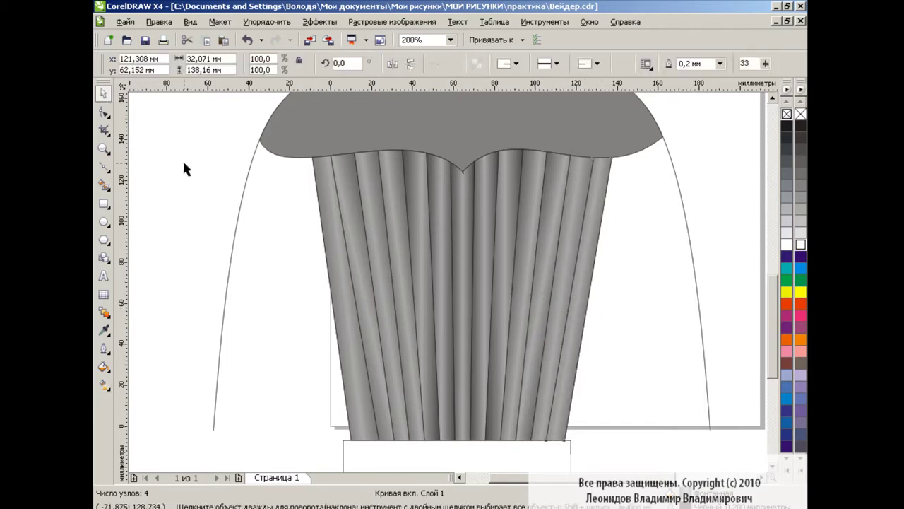
{"action": "left_click", "coordinate": [185, 172]}
{"action": "left_click_drag", "start_coordinate": [773, 294], "coordinate": [770, 258]}
{"action": "left_click", "coordinate": [450, 40]}
{"action": "left_click", "coordinate": [409, 125]}
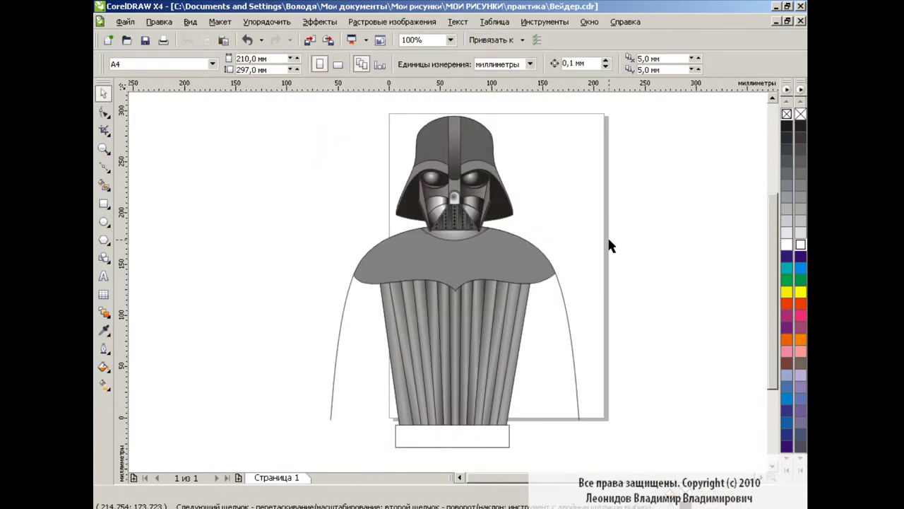
{"action": "left_click", "coordinate": [450, 40]}
{"action": "left_click", "coordinate": [409, 134]}
{"action": "key", "text": "F6"}
{"action": "left_click_drag", "start_coordinate": [454, 189], "coordinate": [469, 309]}
{"action": "key", "text": "space"}
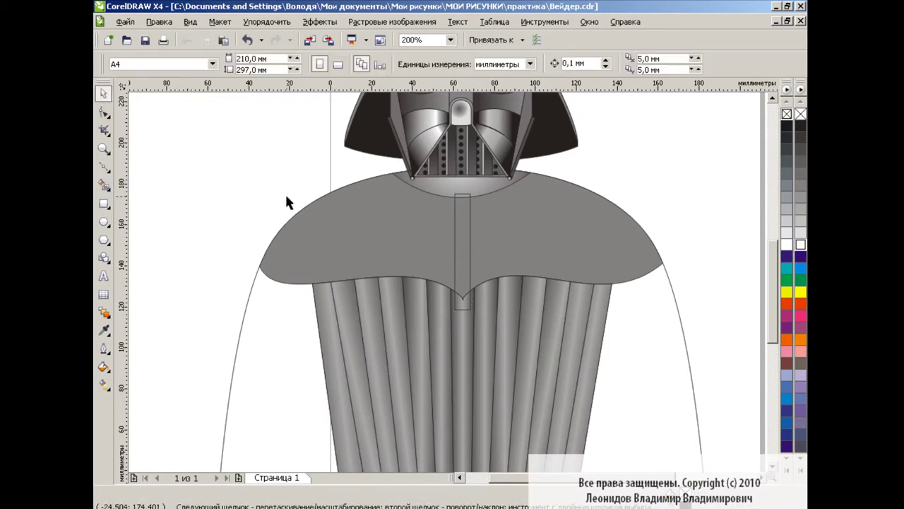
Fill the narrow centre strip grey.
{"action": "key", "text": "shift+s"}
{"action": "left_click", "coordinate": [288, 63]}
{"action": "left_click", "coordinate": [271, 90]}
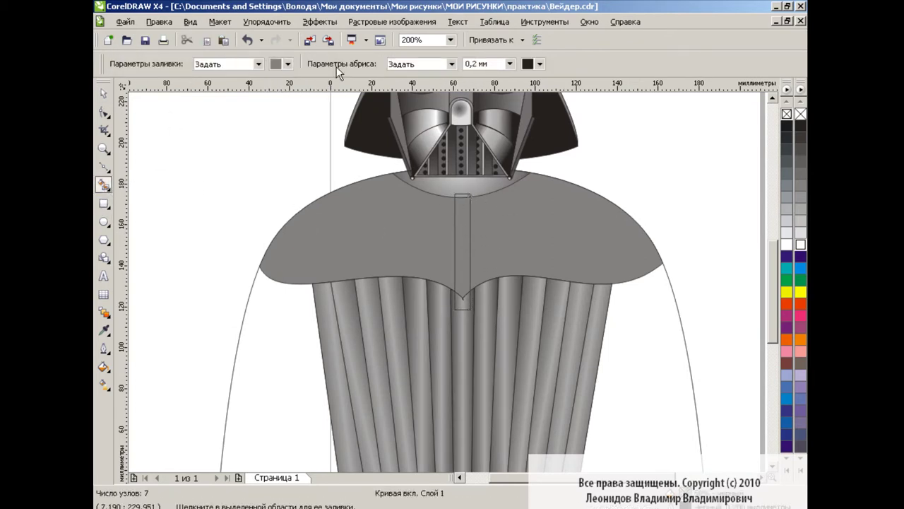
{"action": "left_click", "coordinate": [801, 171]}
{"action": "key", "text": "space"}
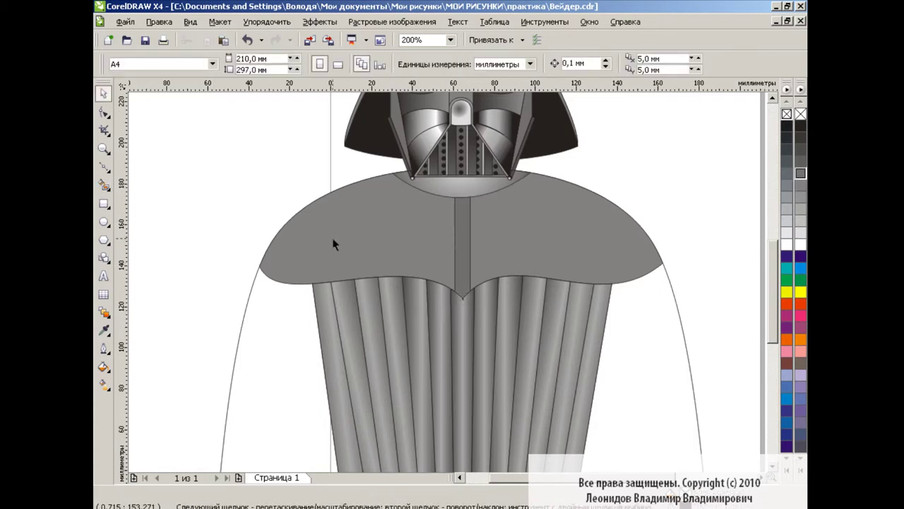
Draw the left lapel curve and Smart Fill it dark grey.
{"action": "key", "text": "F5"}
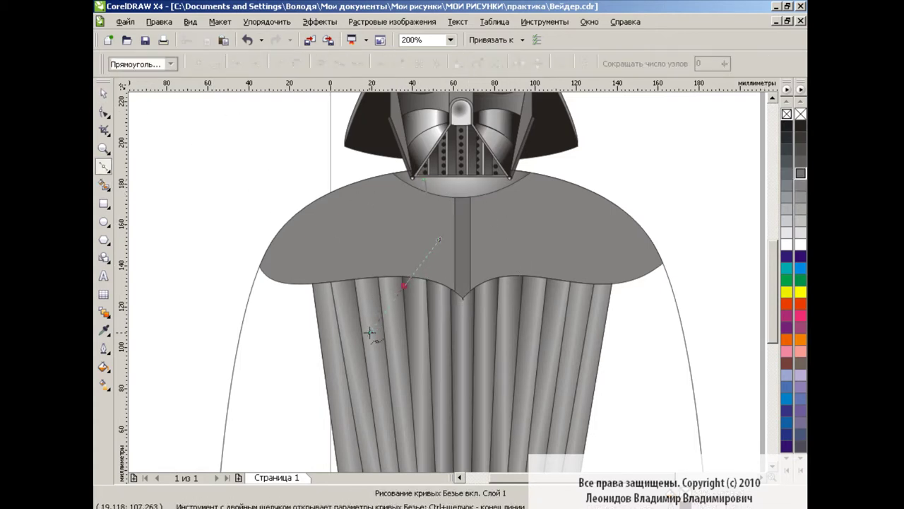
{"action": "left_click_drag", "start_coordinate": [397, 168], "coordinate": [398, 210]}
{"action": "left_click", "coordinate": [103, 112]}
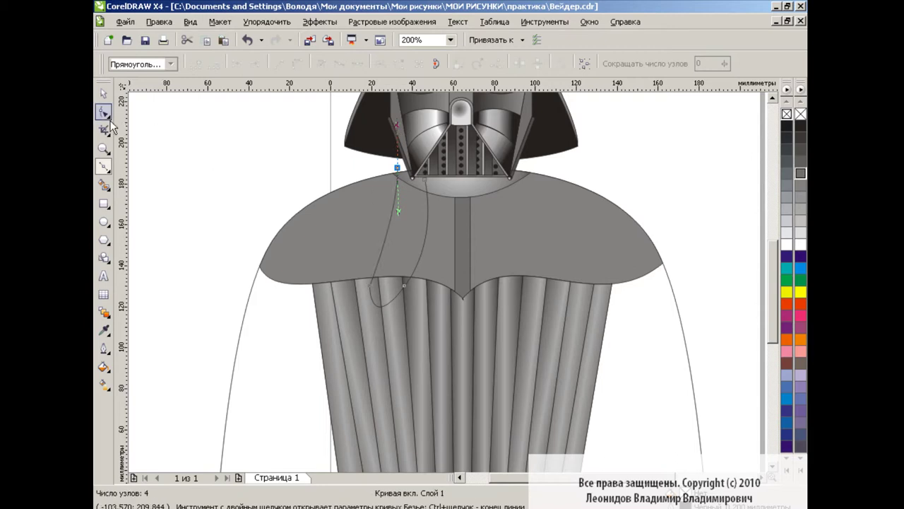
{"action": "left_click_drag", "start_coordinate": [375, 288], "coordinate": [404, 211]}
{"action": "left_click", "coordinate": [376, 277]}
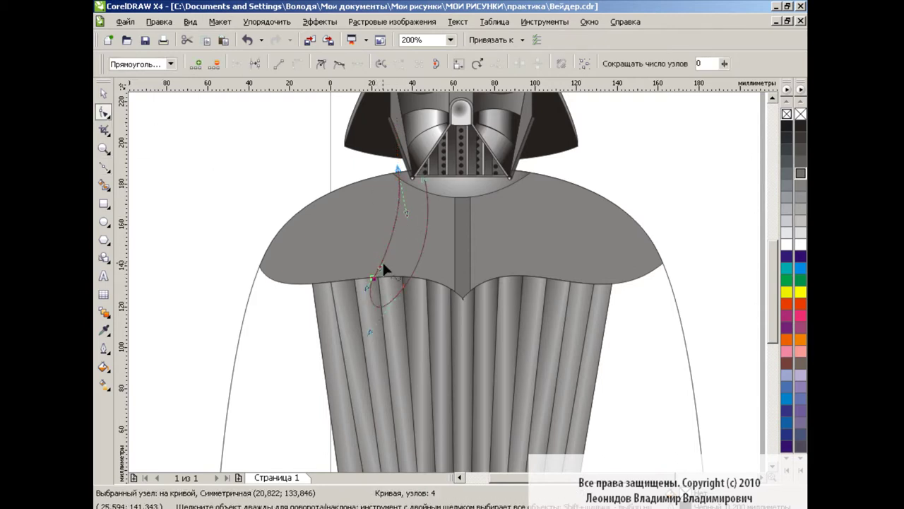
{"action": "left_click", "coordinate": [283, 64]}
{"action": "left_click", "coordinate": [319, 112]}
{"action": "left_click", "coordinate": [406, 212]}
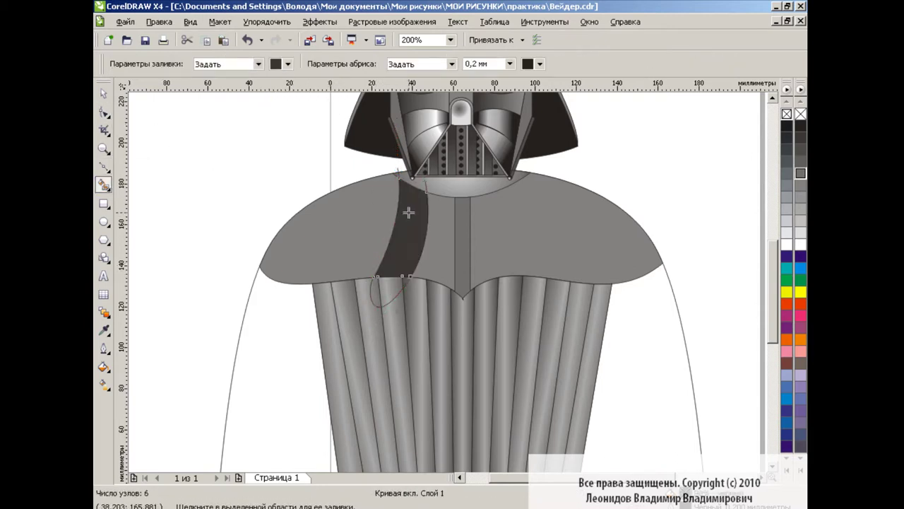
{"action": "key", "text": "space"}
Place a mirrored copy of the lapel on the right of centre.
{"action": "left_click", "coordinate": [207, 40]}
{"action": "key", "text": "ctrl+v"}
{"action": "left_click_drag", "start_coordinate": [428, 226], "coordinate": [526, 227]}
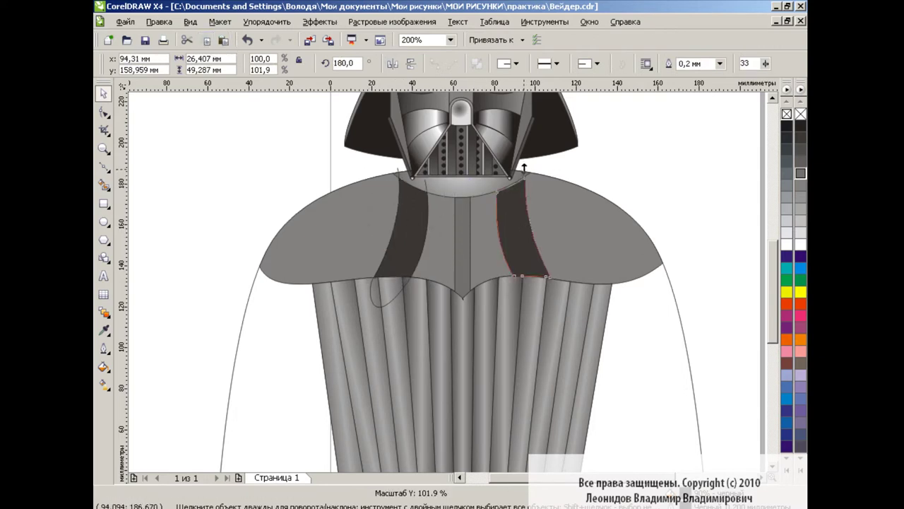
{"action": "left_click", "coordinate": [665, 204]}
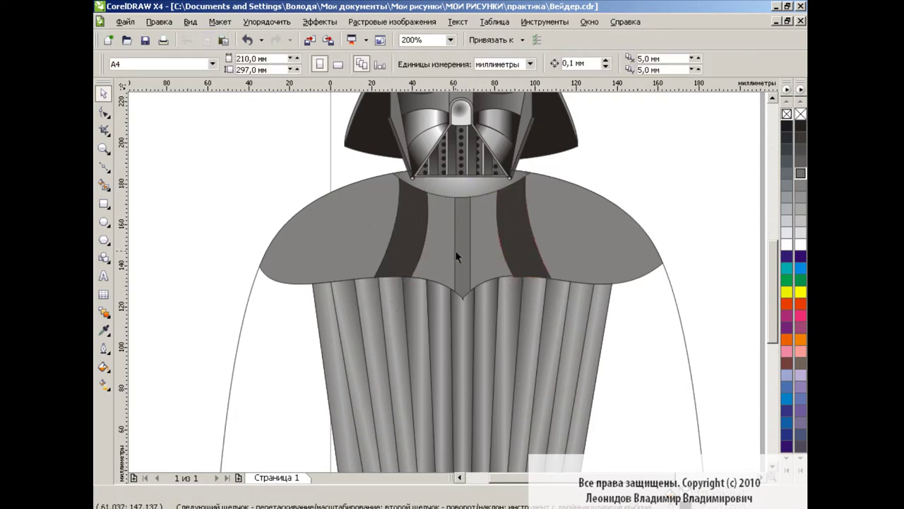
Give the left lapel a top-to-bottom dark-to-mid-grey linear gradient with a lowered midpoint.
{"action": "left_click", "coordinate": [413, 226]}
{"action": "key", "text": "g"}
{"action": "left_click_drag", "start_coordinate": [409, 193], "coordinate": [404, 272]}
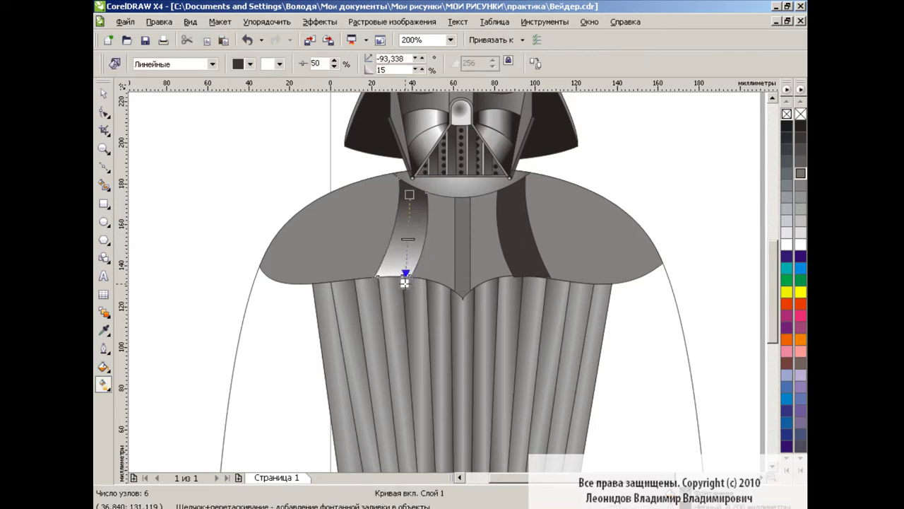
{"action": "left_click", "coordinate": [279, 64]}
{"action": "left_click", "coordinate": [296, 89]}
{"action": "left_click", "coordinate": [281, 64]}
{"action": "left_click", "coordinate": [270, 89]}
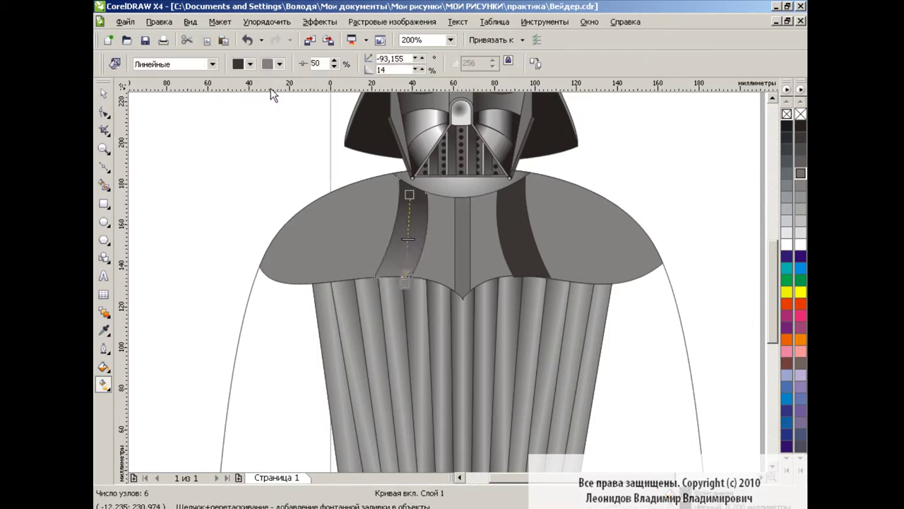
{"action": "left_click_drag", "start_coordinate": [408, 239], "coordinate": [407, 258]}
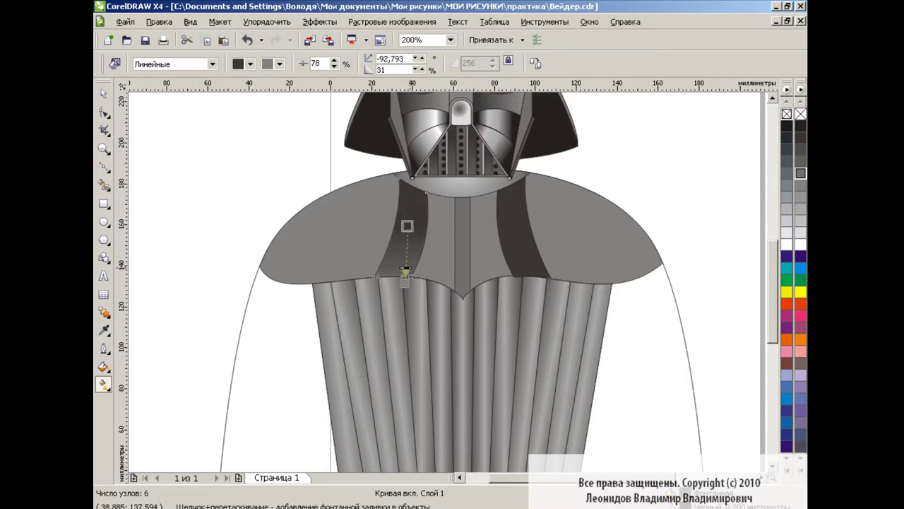
{"action": "key", "text": "space"}
Copy the left lapel's gradient fill onto the right lapel with Copy Properties.
{"action": "left_click", "coordinate": [159, 21]}
{"action": "left_click", "coordinate": [195, 219]}
{"action": "left_click", "coordinate": [399, 235]}
{"action": "left_click", "coordinate": [298, 188]}
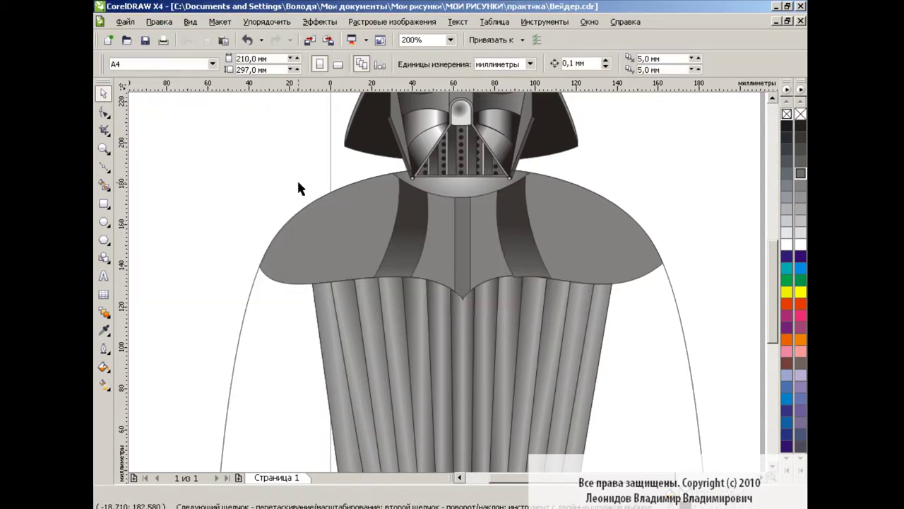
Draw a curve across the left shoulder and Smart Fill the resulting band dark.
{"action": "key", "text": "F5"}
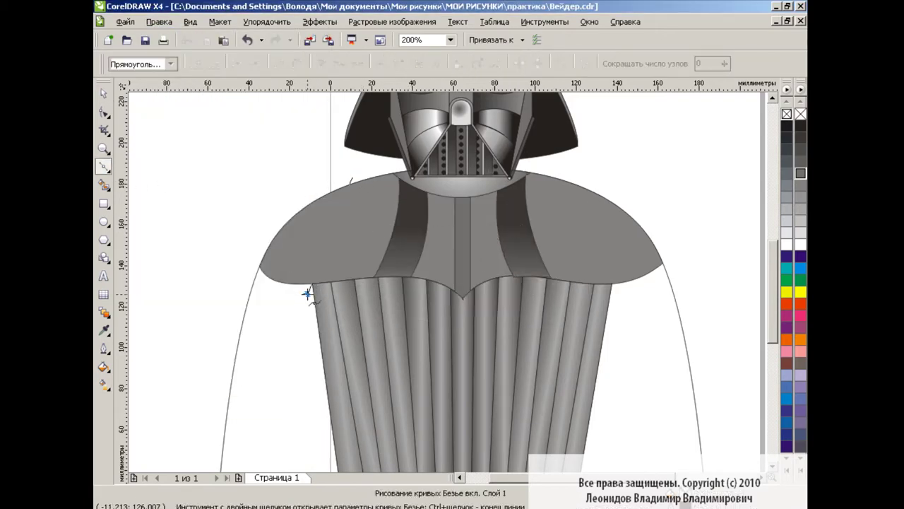
{"action": "left_click_drag", "start_coordinate": [293, 291], "coordinate": [308, 292]}
{"action": "left_click_drag", "start_coordinate": [330, 186], "coordinate": [336, 144]}
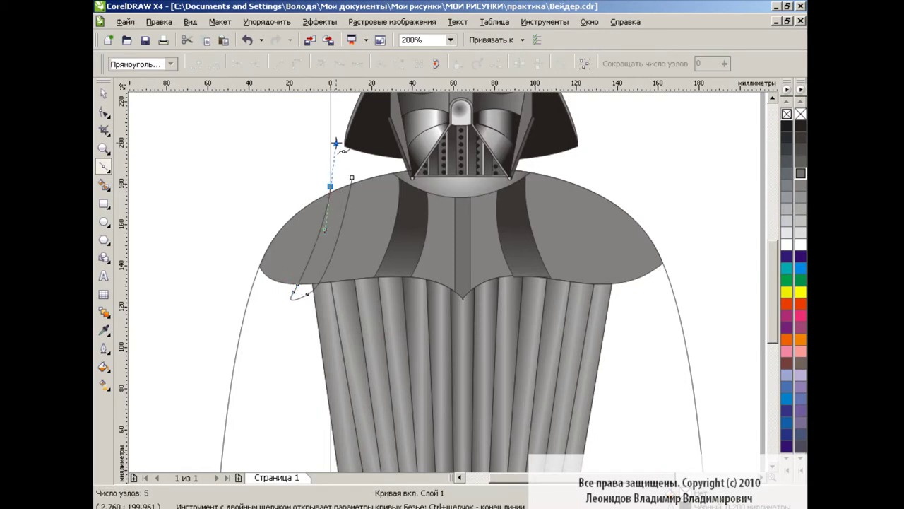
{"action": "left_click", "coordinate": [104, 112]}
{"action": "left_click", "coordinate": [304, 282]}
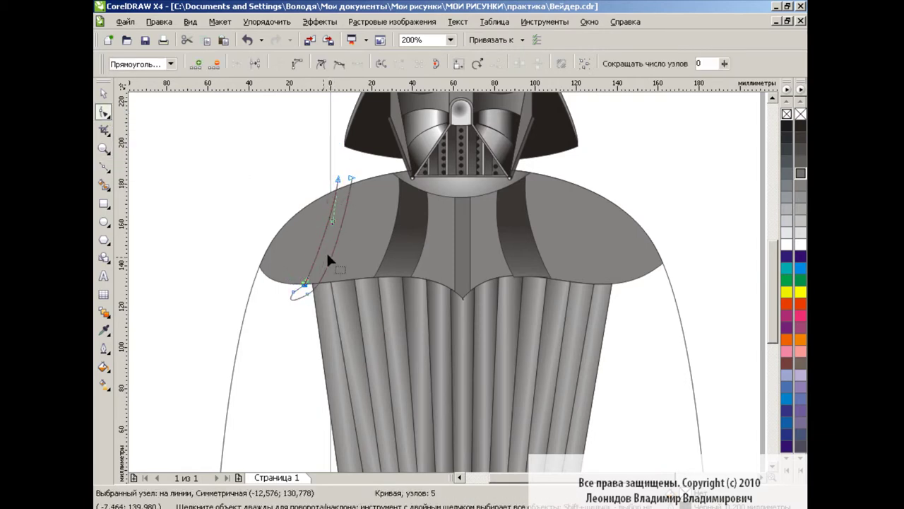
{"action": "key", "text": "space"}
{"action": "left_click", "coordinate": [104, 184]}
{"action": "left_click", "coordinate": [336, 226]}
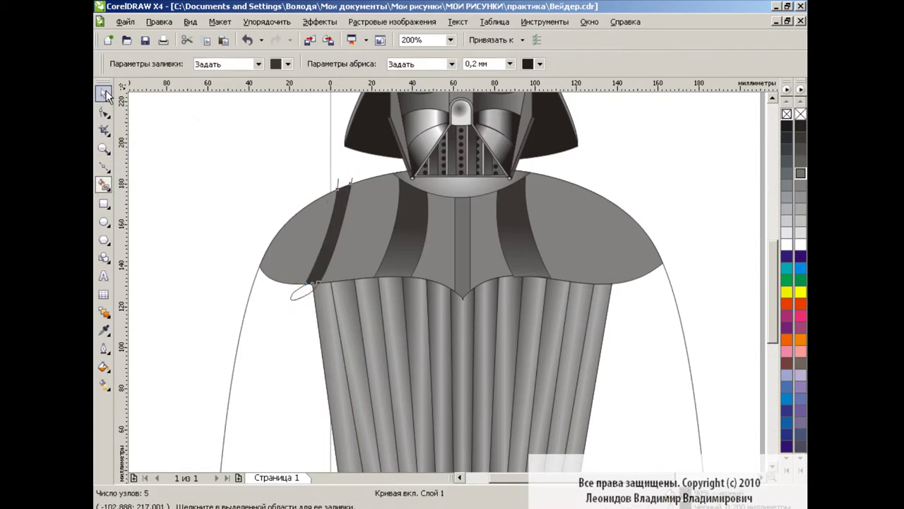
{"action": "left_click", "coordinate": [104, 94]}
Place a mirrored copy of the dark shoulder band on the right shoulder.
{"action": "left_click", "coordinate": [340, 181]}
{"action": "left_click_drag", "start_coordinate": [325, 185], "coordinate": [598, 238]}
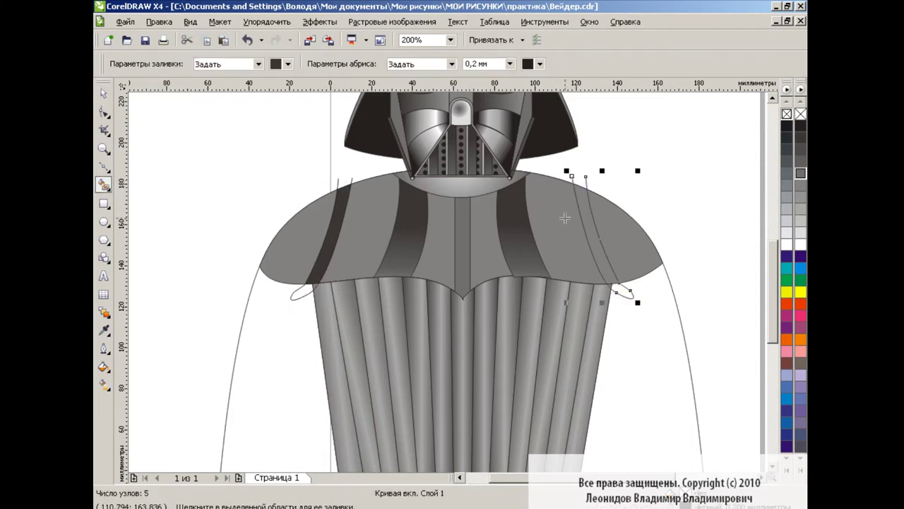
{"action": "left_click", "coordinate": [587, 185]}
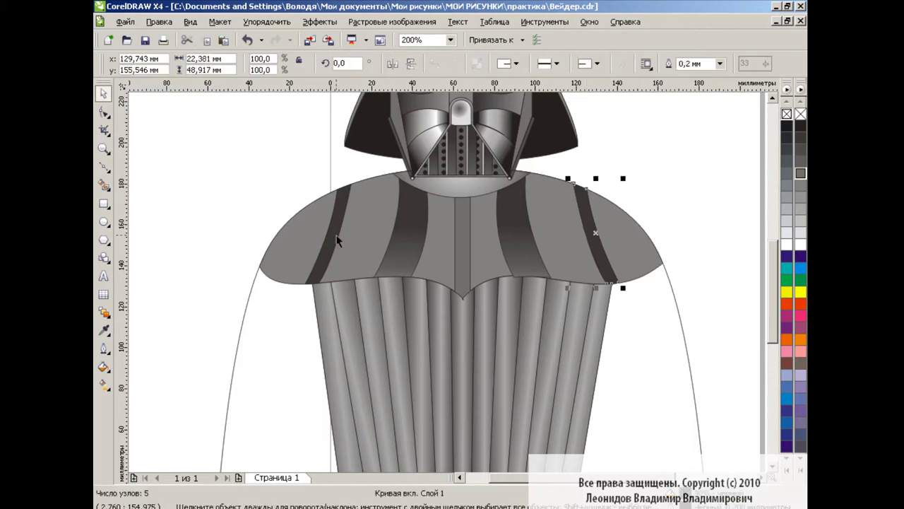
{"action": "left_click", "coordinate": [159, 22]}
{"action": "left_click", "coordinate": [201, 212]}
{"action": "left_click", "coordinate": [237, 219]}
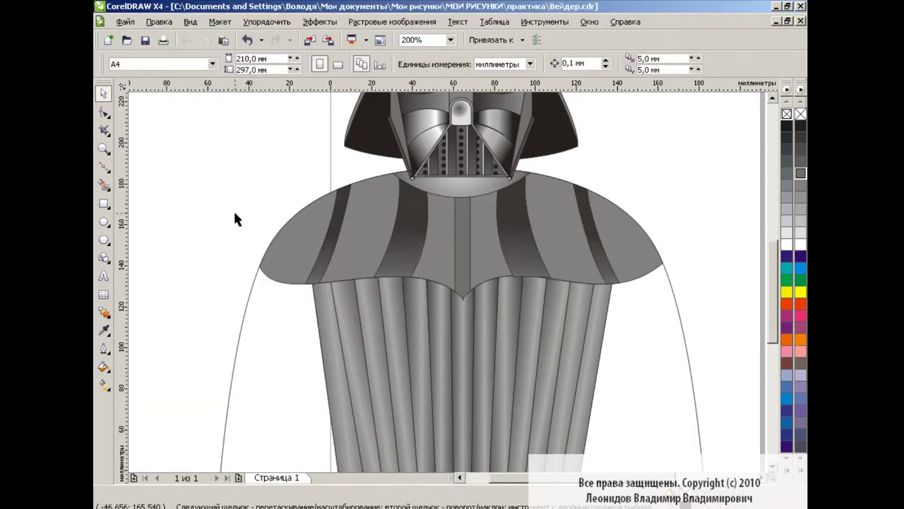
Zoom to 400% on the torso and draw a large dark grey chest panel.
{"action": "left_click", "coordinate": [450, 39]}
{"action": "left_click", "coordinate": [410, 126]}
{"action": "scroll", "coordinate": [770, 260], "scroll_direction": "down", "scroll_amount": 1}
{"action": "left_click", "coordinate": [449, 39]}
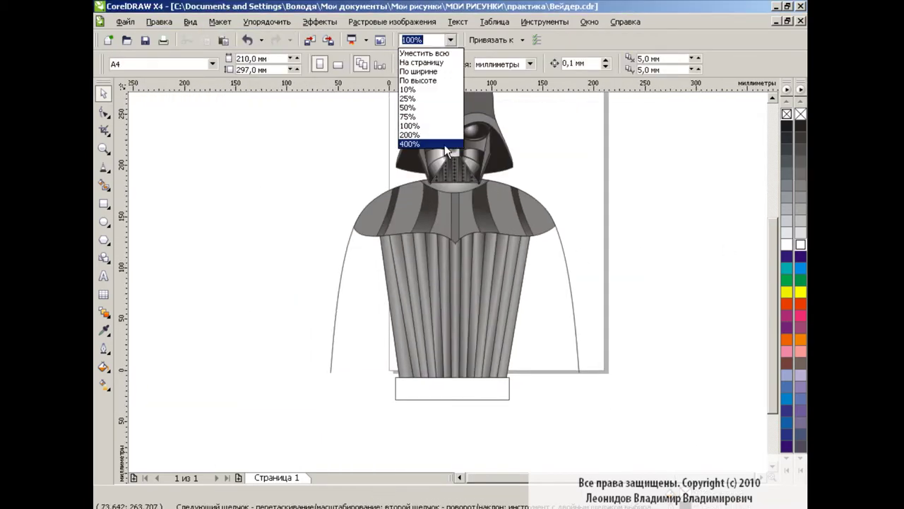
{"action": "left_click", "coordinate": [445, 146]}
{"action": "key", "text": "F6"}
{"action": "left_click_drag", "start_coordinate": [387, 172], "coordinate": [572, 317]}
{"action": "left_click", "coordinate": [801, 137]}
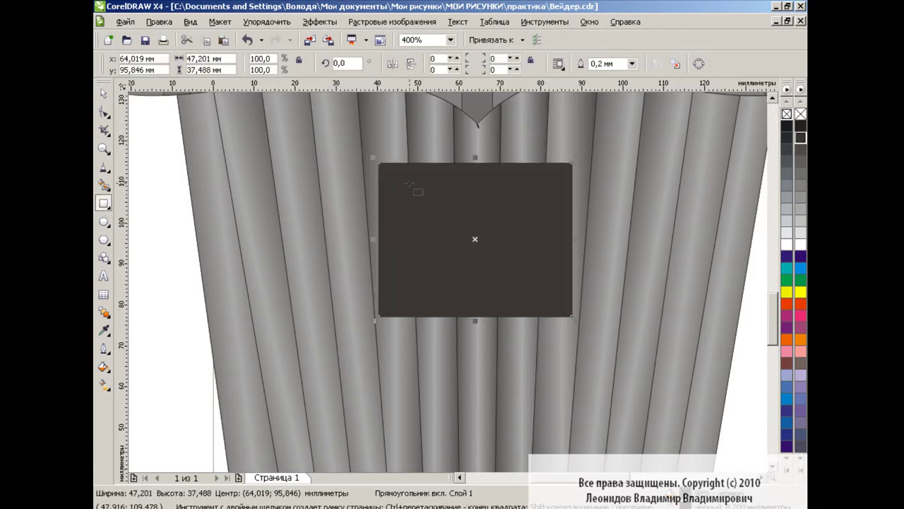
Add a small top-left rectangle and two stacked rectangles in the panel's upper right.
{"action": "mouse_move", "coordinate": [406, 181]}
{"action": "left_mouse_down"}
{"action": "mouse_move", "coordinate": [472, 200]}
{"action": "mouse_move", "coordinate": [439, 209]}
{"action": "mouse_move", "coordinate": [438, 233]}
{"action": "left_mouse_up"}
{"action": "key", "text": "space"}
{"action": "left_click", "coordinate": [163, 207]}
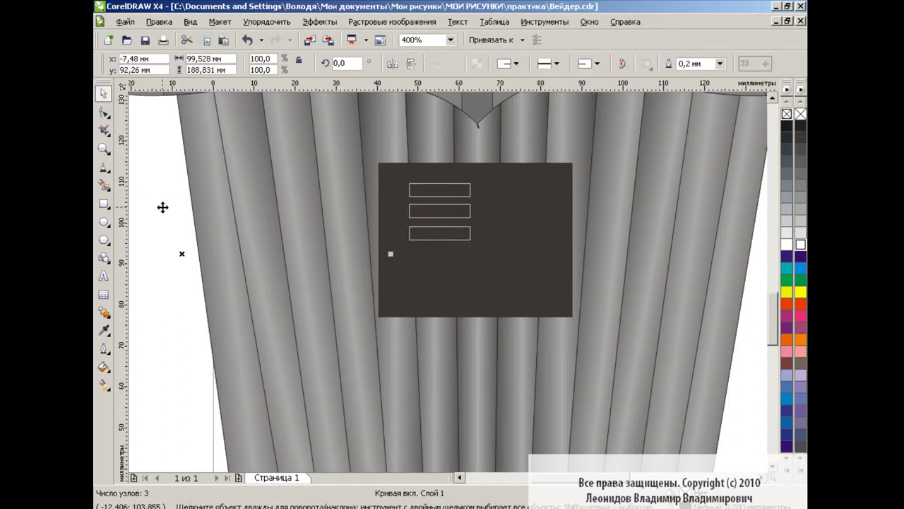
{"action": "key", "text": "F6"}
{"action": "mouse_move", "coordinate": [495, 188]}
{"action": "left_mouse_down"}
{"action": "mouse_move", "coordinate": [553, 209]}
{"action": "mouse_move", "coordinate": [524, 226]}
{"action": "left_mouse_up"}
{"action": "left_click", "coordinate": [523, 209], "text": "shift"}
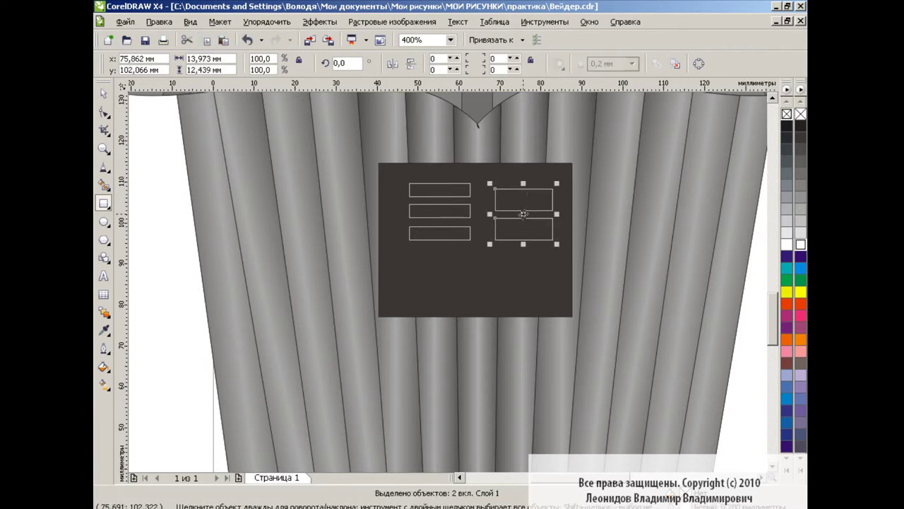
{"action": "left_click", "coordinate": [174, 286]}
Draw four tall slots along the panel's bottom and distribute them evenly by centres.
{"action": "left_click", "coordinate": [104, 203]}
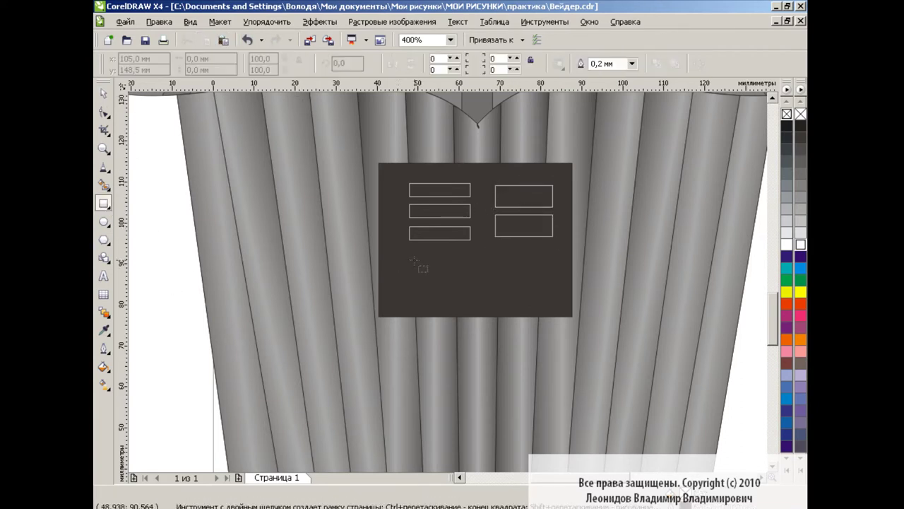
{"action": "left_click_drag", "start_coordinate": [404, 260], "coordinate": [440, 315]}
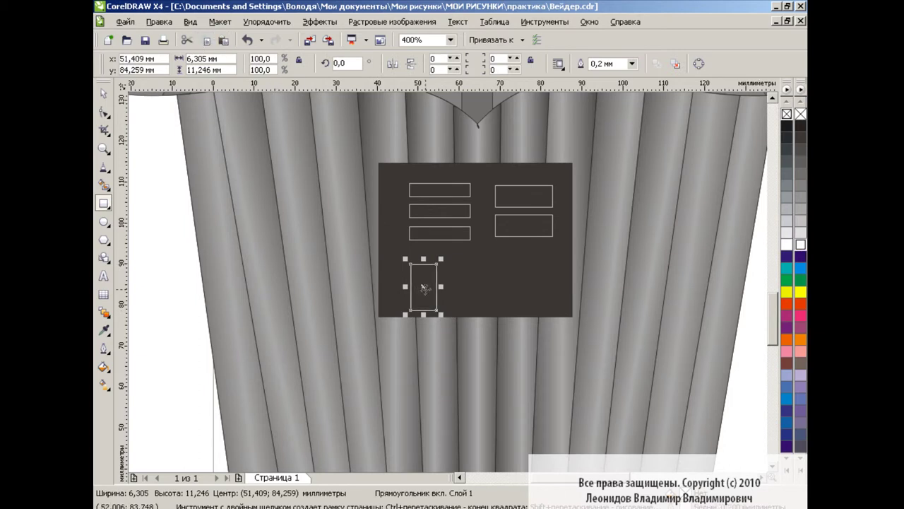
{"action": "key", "text": "ctrl+d"}
{"action": "key", "text": "space"}
{"action": "left_click_drag", "start_coordinate": [463, 297], "coordinate": [533, 297]}
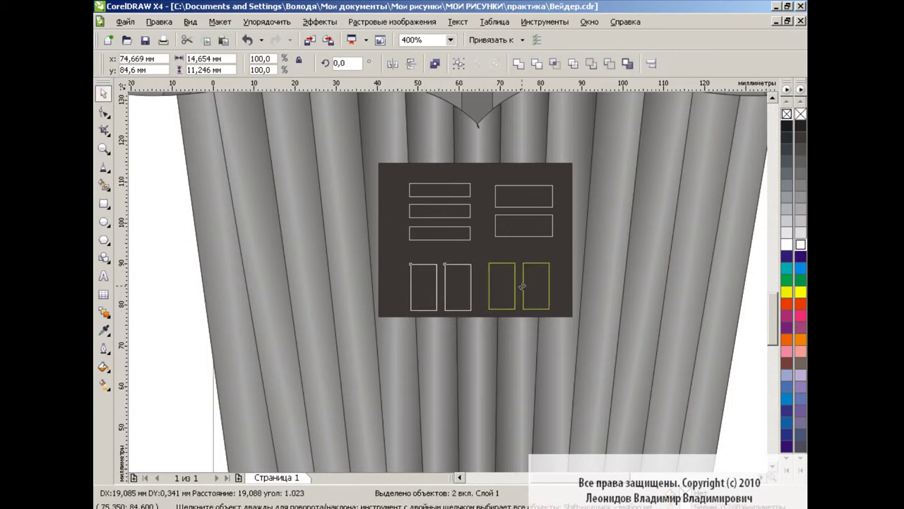
{"action": "left_click", "coordinate": [651, 63]}
{"action": "left_click", "coordinate": [411, 213]}
{"action": "left_click", "coordinate": [416, 242]}
{"action": "left_click", "coordinate": [495, 337]}
{"action": "left_click", "coordinate": [550, 336]}
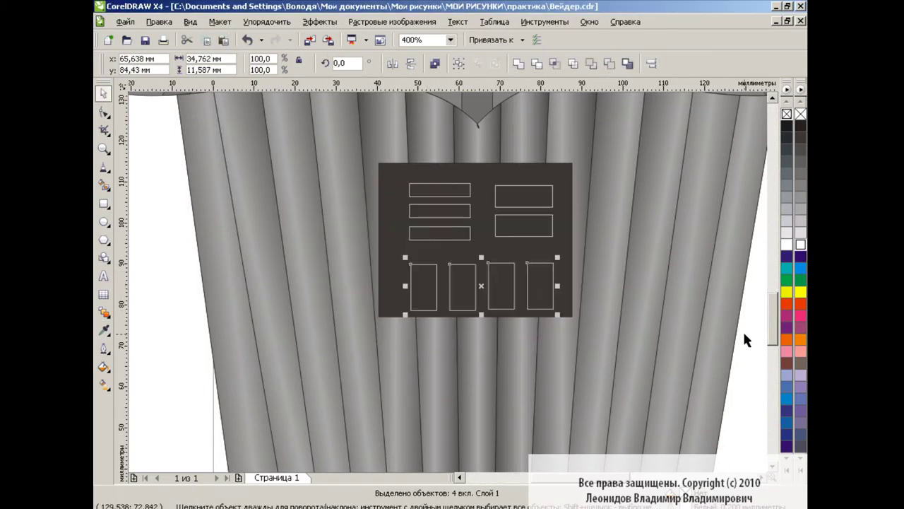
{"action": "key", "text": "Escape"}
Convert the third slot to curves and reapply even spacing to all four slots.
{"action": "left_click", "coordinate": [503, 306]}
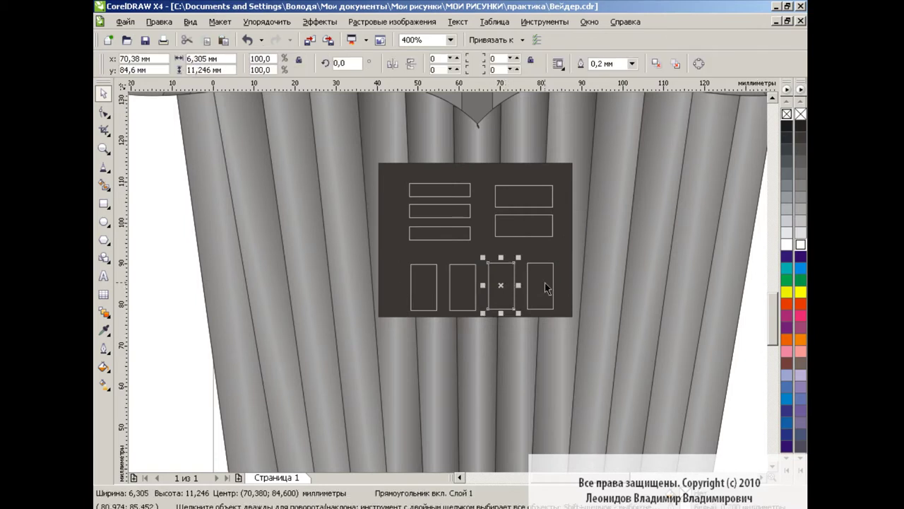
{"action": "key", "text": "F10"}
{"action": "left_click", "coordinate": [410, 297]}
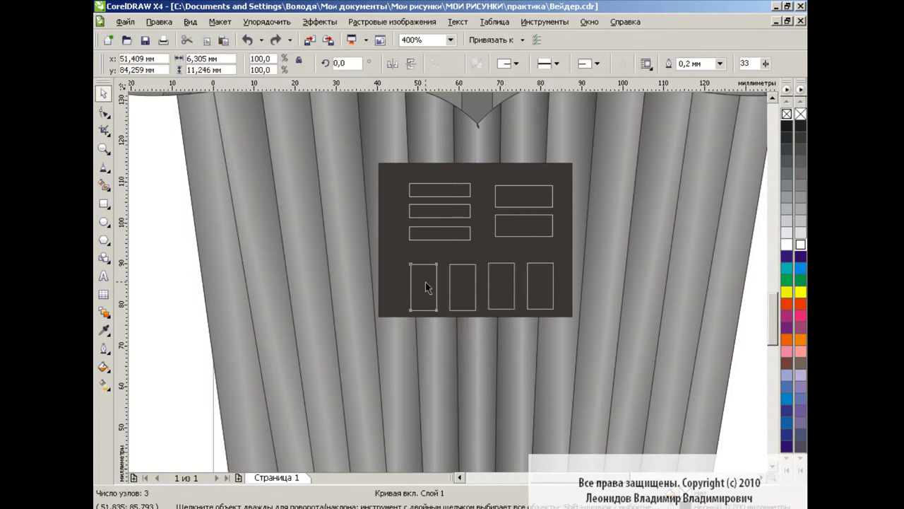
{"action": "left_click_drag", "start_coordinate": [396, 251], "coordinate": [565, 321]}
{"action": "key", "text": "ctrl+shift+a"}
{"action": "left_click", "coordinate": [550, 336]}
{"action": "key", "text": "Escape"}
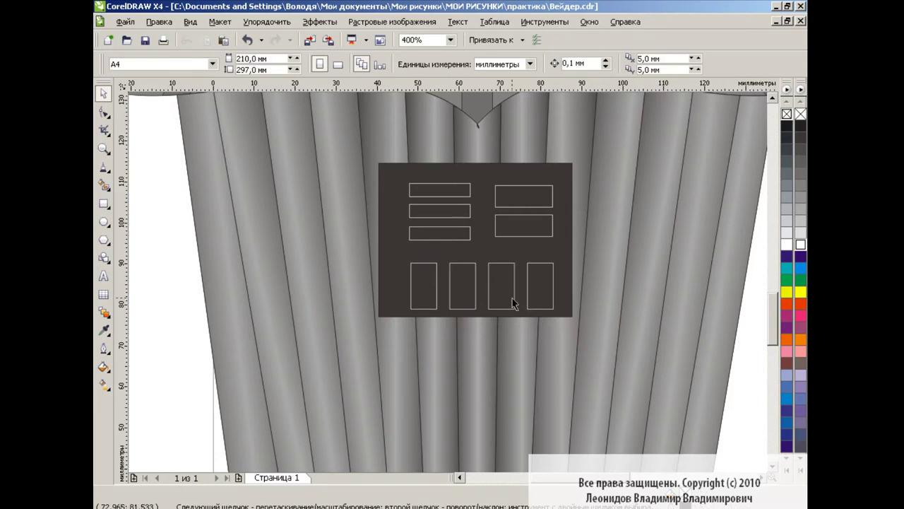
{"action": "key", "text": "Return"}
{"action": "scroll", "coordinate": [772, 313], "scroll_direction": "up", "scroll_amount": 2}
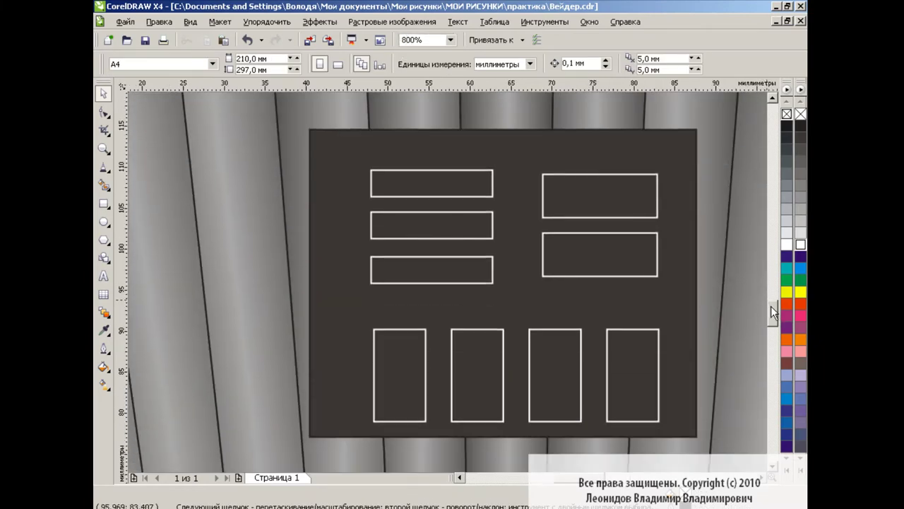
Fill the upper-right light blue, the lower-right orange-red and the top-left rectangle dark grey.
{"action": "left_click", "coordinate": [478, 185]}
{"action": "left_click", "coordinate": [611, 188]}
{"action": "left_click", "coordinate": [801, 267]}
{"action": "left_click", "coordinate": [601, 254]}
{"action": "left_click", "coordinate": [800, 304]}
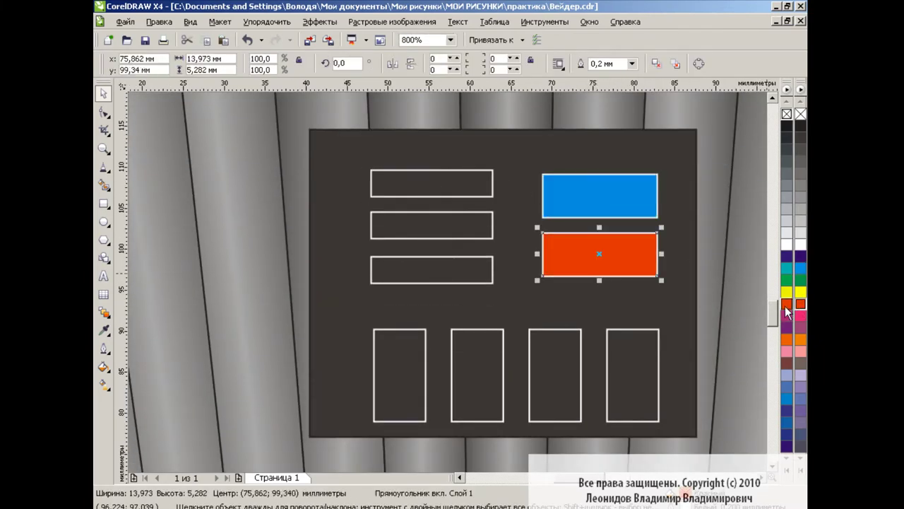
{"action": "left_click", "coordinate": [439, 183]}
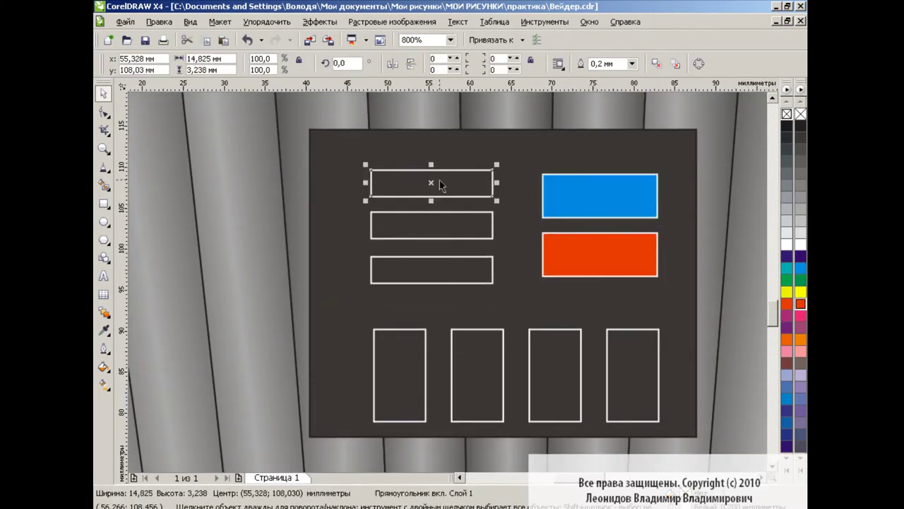
{"action": "left_click", "coordinate": [801, 149]}
Reshape the top-left rectangle into a wedge and combine it with a thin bar into a switch.
{"action": "left_click", "coordinate": [223, 41]}
{"action": "key", "text": "F10"}
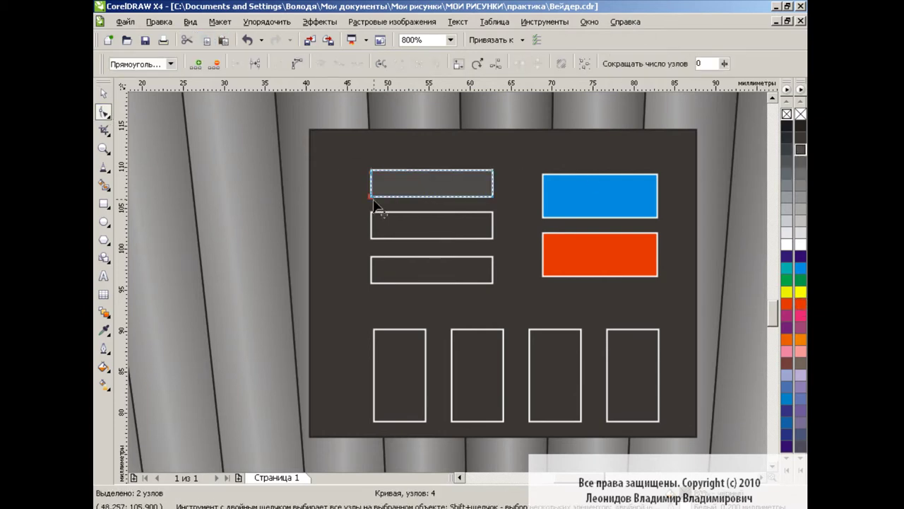
{"action": "mouse_move", "coordinate": [373, 185]}
{"action": "left_mouse_down"}
{"action": "mouse_move", "coordinate": [417, 180]}
{"action": "mouse_move", "coordinate": [408, 200]}
{"action": "mouse_move", "coordinate": [389, 193]}
{"action": "left_mouse_up"}
{"action": "key", "text": "space"}
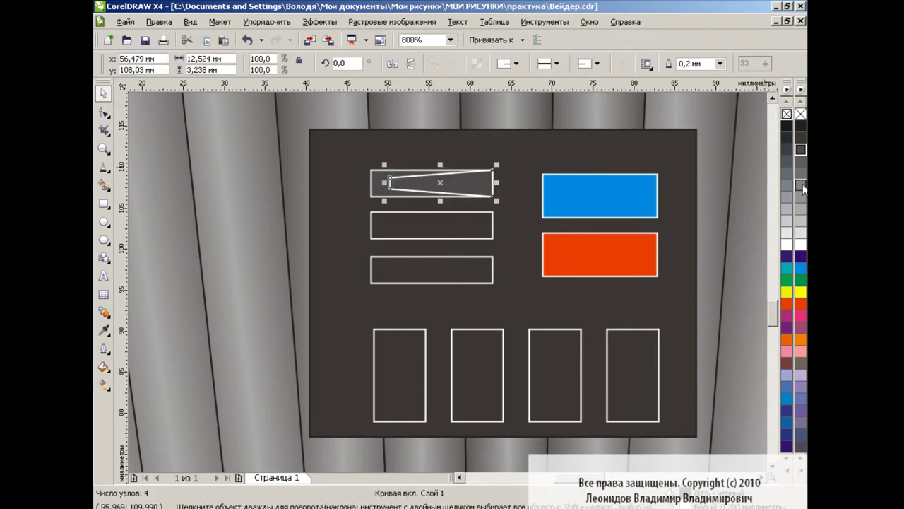
{"action": "left_click", "coordinate": [104, 204]}
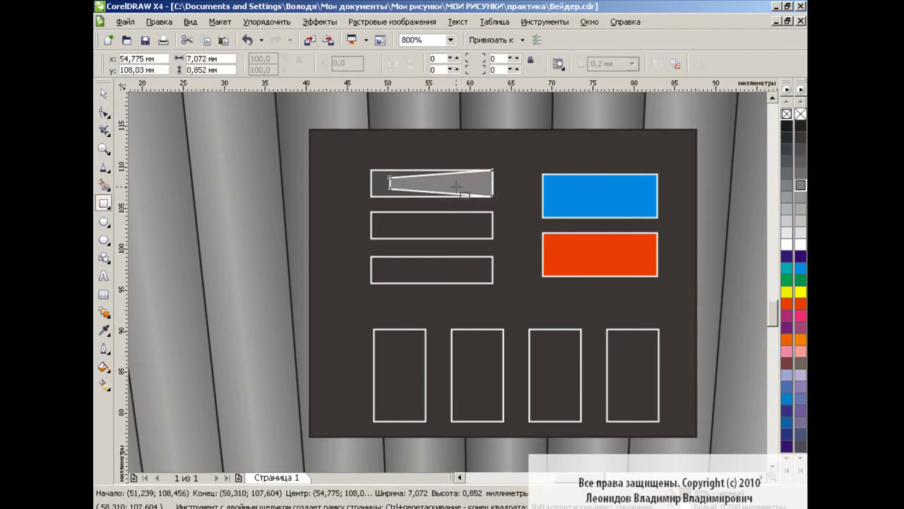
{"action": "left_click_drag", "start_coordinate": [398, 179], "coordinate": [469, 182]}
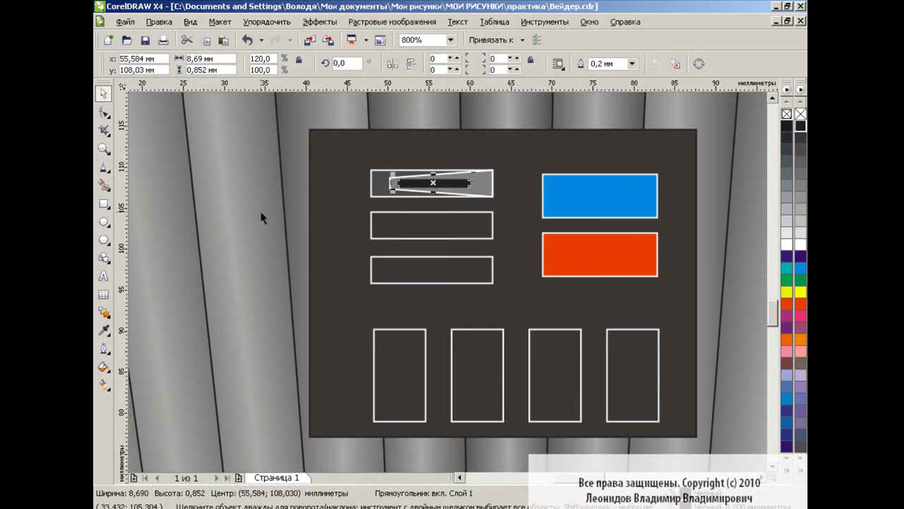
{"action": "left_click", "coordinate": [380, 192]}
{"action": "key", "text": "ctrl+l"}
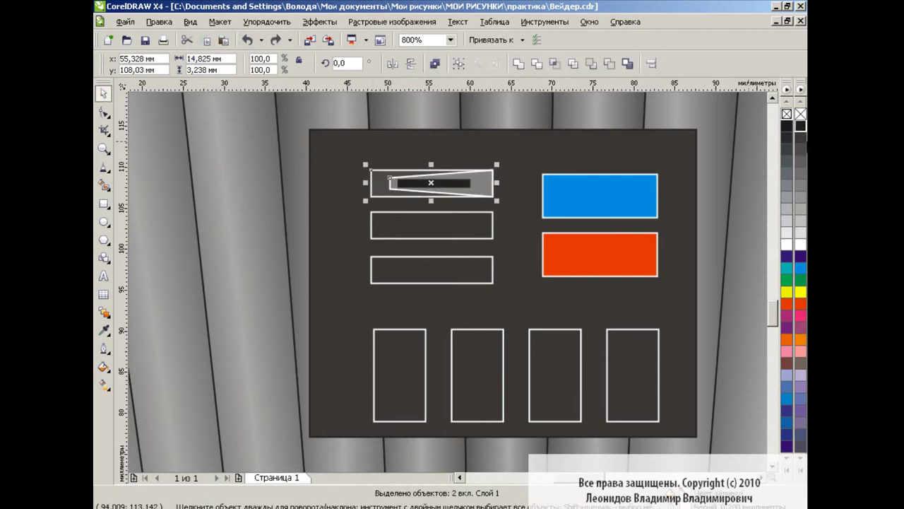
Delete the two leftover outlined rectangles and paste switch copies into the second and bottom rows.
{"action": "left_click", "coordinate": [492, 219]}
{"action": "key", "text": "Delete"}
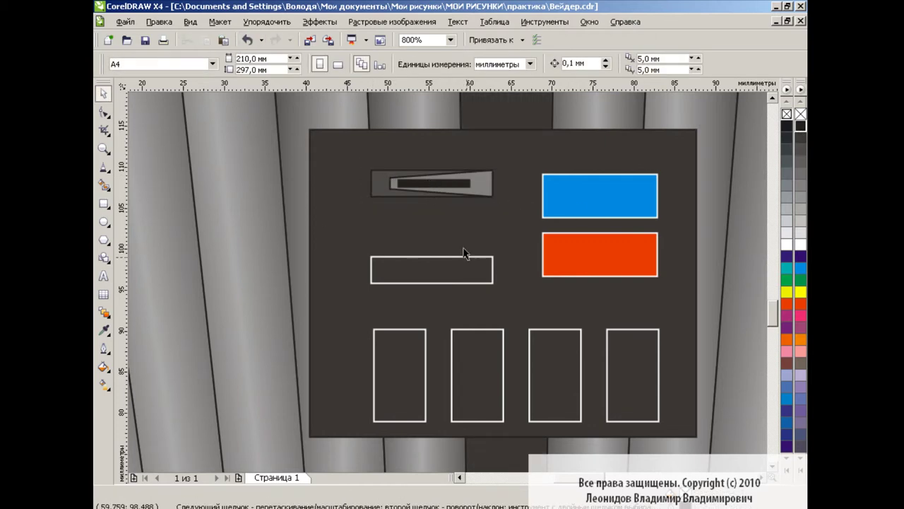
{"action": "left_click", "coordinate": [438, 258]}
{"action": "key", "text": "Delete"}
{"action": "left_click", "coordinate": [384, 181]}
{"action": "left_click", "coordinate": [222, 41]}
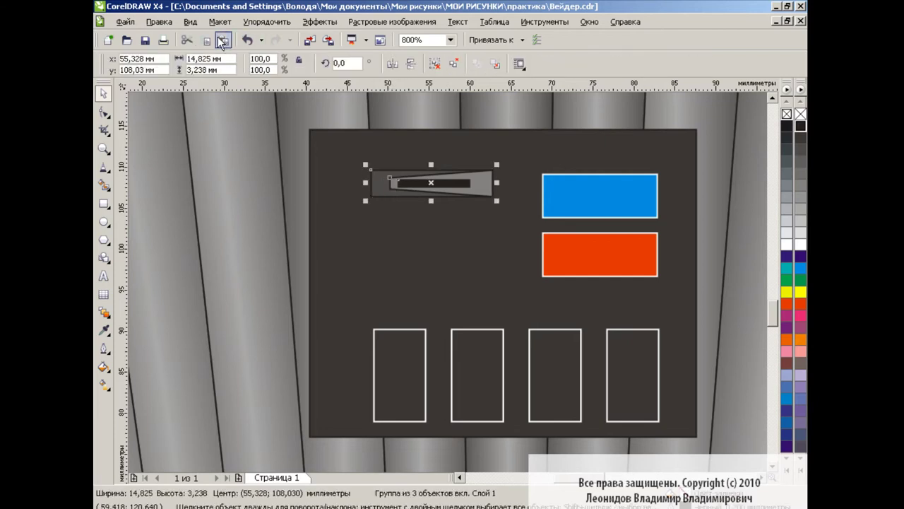
{"action": "left_click_drag", "start_coordinate": [433, 184], "coordinate": [433, 224]}
{"action": "left_click", "coordinate": [222, 41]}
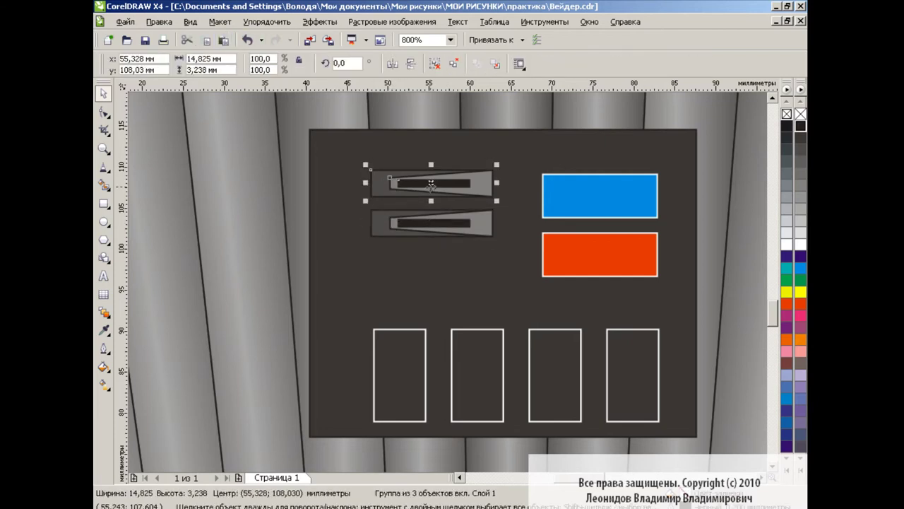
{"action": "left_click_drag", "start_coordinate": [433, 184], "coordinate": [427, 264]}
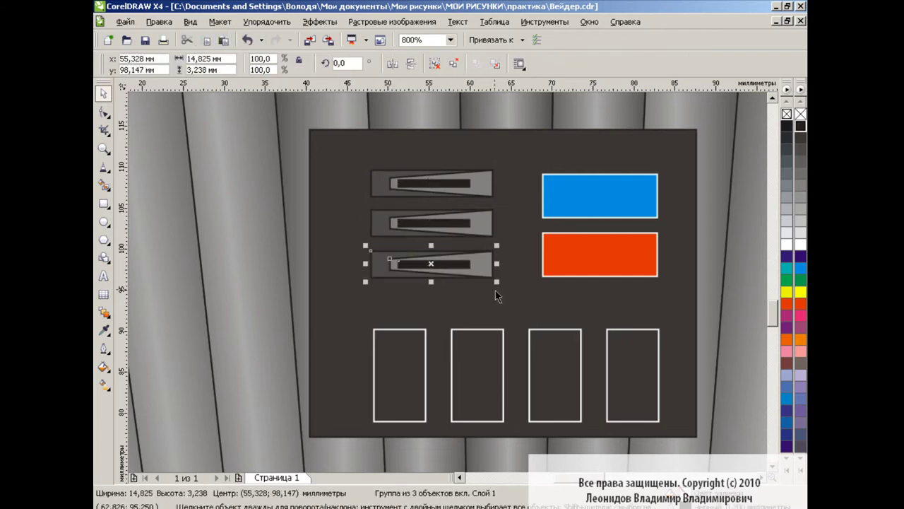
{"action": "left_click", "coordinate": [104, 167]}
Draw a line across the four slots and Smart Fill their upper halves medium grey.
{"action": "left_click", "coordinate": [366, 377]}
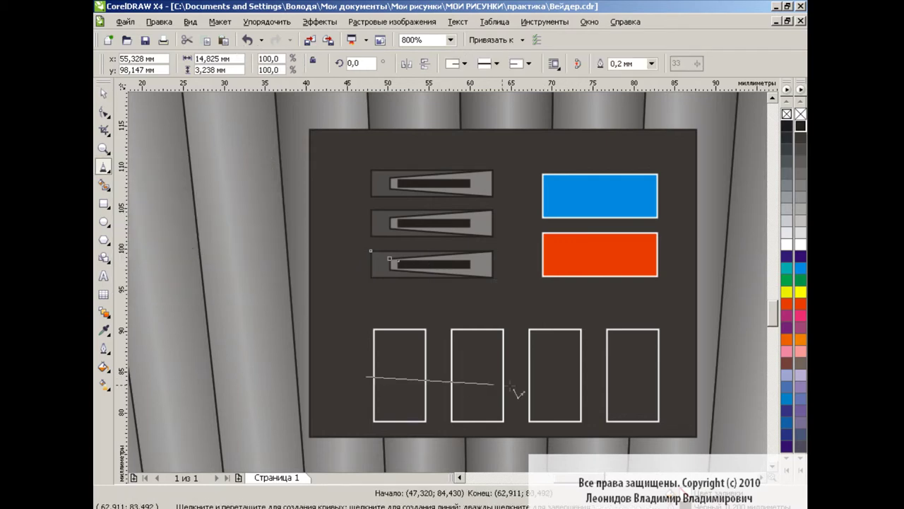
{"action": "left_click", "coordinate": [678, 376]}
{"action": "left_click", "coordinate": [103, 184]}
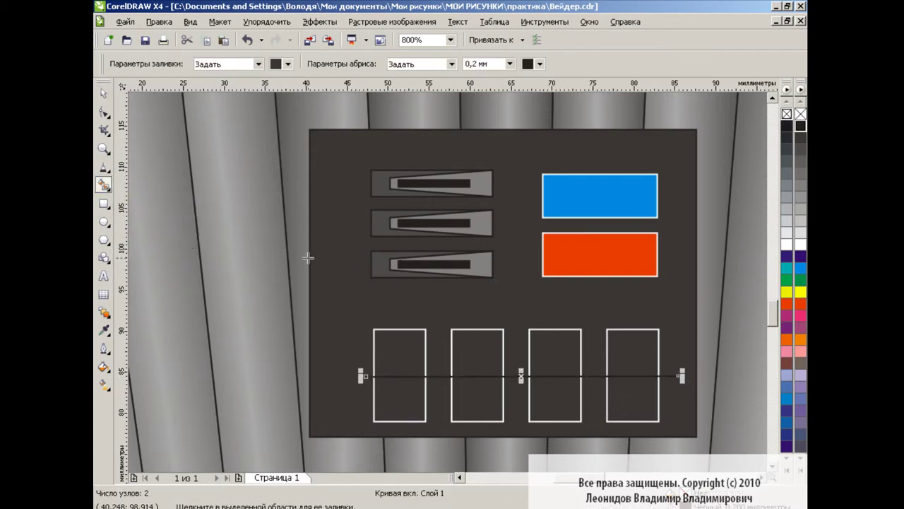
{"action": "left_click", "coordinate": [288, 63]}
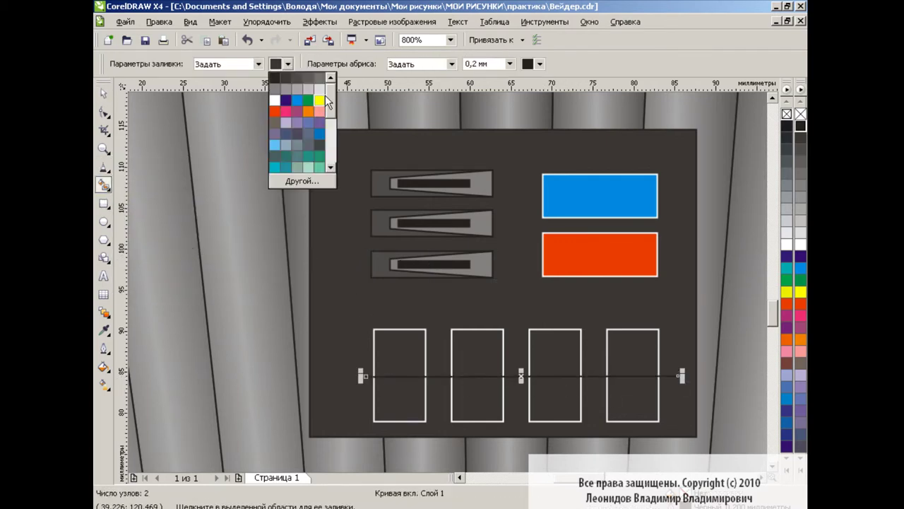
{"action": "left_click", "coordinate": [276, 91]}
{"action": "left_click", "coordinate": [408, 352]}
{"action": "left_click", "coordinate": [477, 351]}
{"action": "left_click", "coordinate": [555, 351]}
{"action": "left_click", "coordinate": [640, 359]}
Fill the slots' lower halves light grey and draw a tall thin bar at the panel's left.
{"action": "key", "text": "space"}
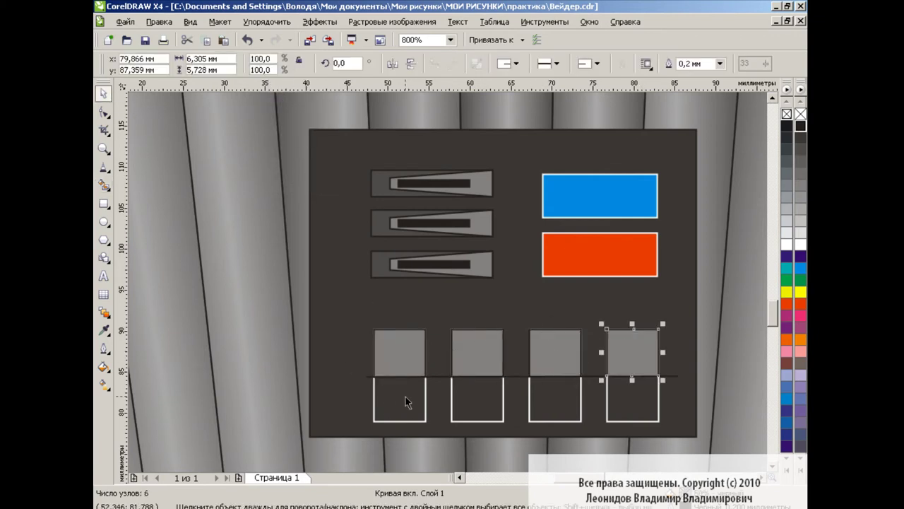
{"action": "key", "text": "Escape"}
{"action": "left_click", "coordinate": [412, 411]}
{"action": "left_click", "coordinate": [478, 407], "text": "shift"}
{"action": "left_click", "coordinate": [556, 406], "text": "shift"}
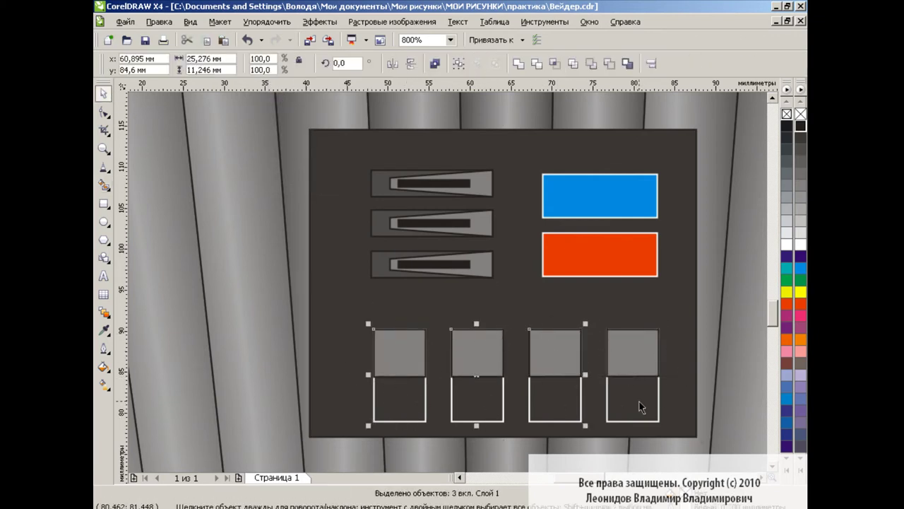
{"action": "left_click", "coordinate": [801, 207]}
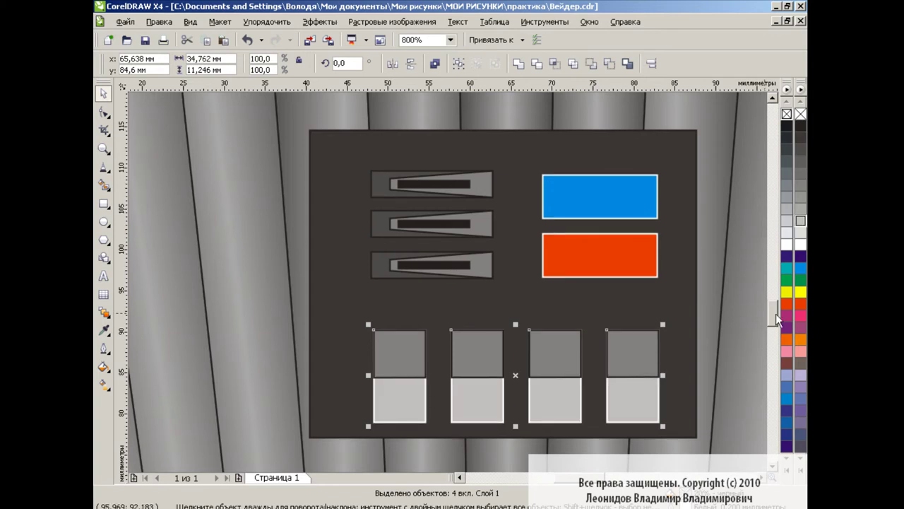
{"action": "key", "text": "F6"}
{"action": "left_click_drag", "start_coordinate": [325, 153], "coordinate": [343, 424]}
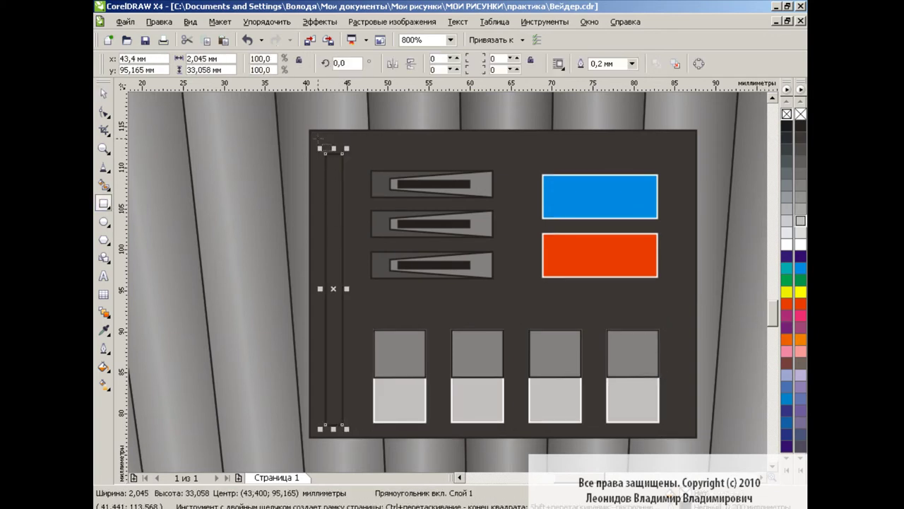
Add notch rectangles at the bar's top, middle and bottom and combine the pieces into one shape.
{"action": "mouse_move", "coordinate": [316, 136]}
{"action": "left_mouse_down"}
{"action": "mouse_move", "coordinate": [351, 163]}
{"action": "mouse_move", "coordinate": [332, 421]}
{"action": "left_mouse_up"}
{"action": "key", "text": "space"}
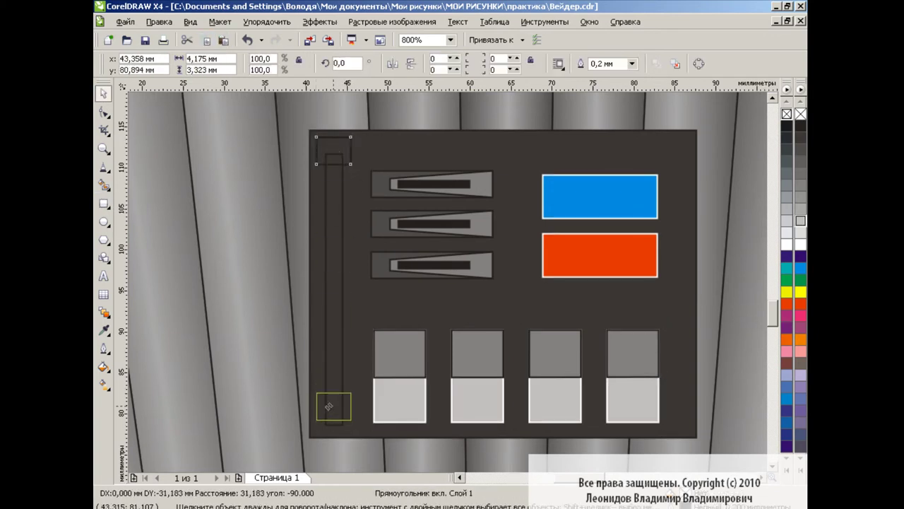
{"action": "left_click", "coordinate": [332, 148]}
{"action": "left_click_drag", "start_coordinate": [333, 148], "coordinate": [334, 271]}
{"action": "left_click", "coordinate": [333, 229]}
{"action": "left_click", "coordinate": [337, 168], "text": "shift"}
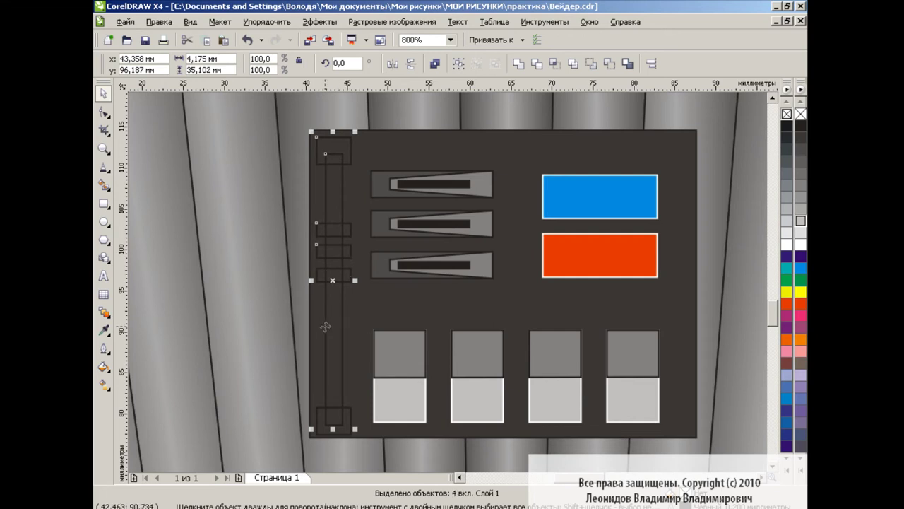
{"action": "key", "text": "ctrl+l"}
Give the bar a custom grey fountain fill with a 58% stop and copy it to the panel's right edge.
{"action": "left_click", "coordinate": [104, 367]}
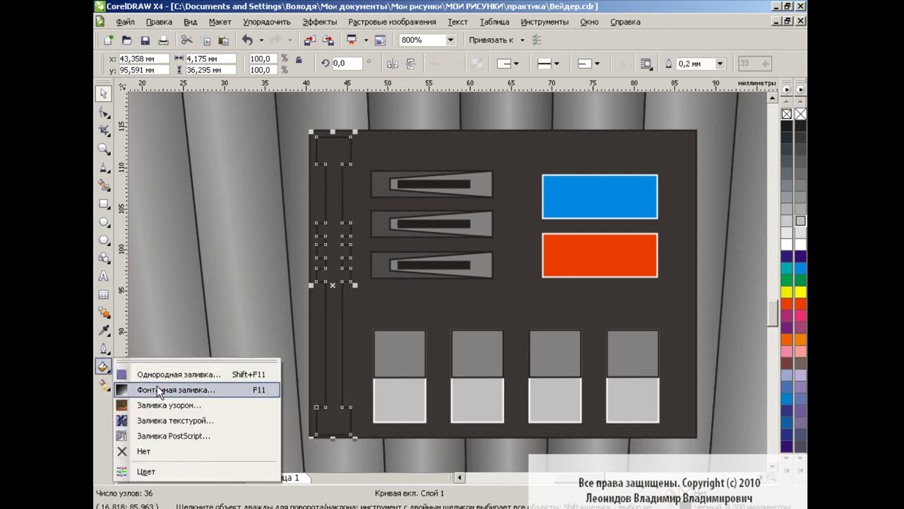
{"action": "left_click", "coordinate": [141, 372]}
{"action": "left_click", "coordinate": [393, 249]}
{"action": "left_click", "coordinate": [490, 259]}
{"action": "double_click", "coordinate": [408, 289]}
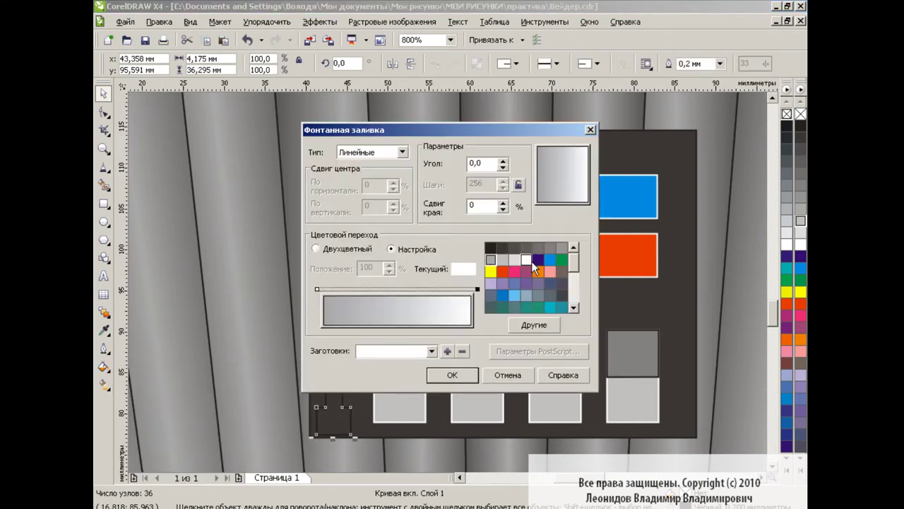
{"action": "left_click", "coordinate": [526, 248]}
{"action": "left_click", "coordinate": [502, 247]}
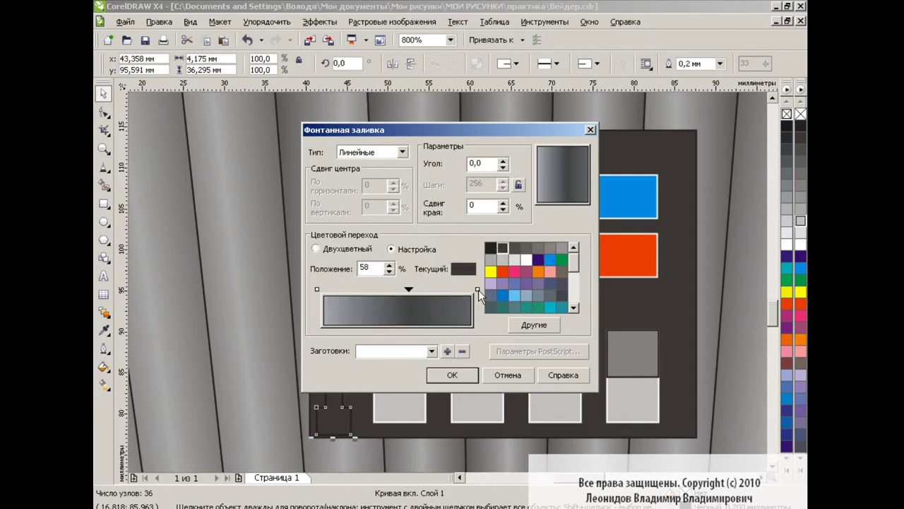
{"action": "left_click", "coordinate": [479, 290]}
{"action": "left_click", "coordinate": [490, 308]}
{"action": "key", "text": "Return"}
{"action": "key", "text": "Tab"}
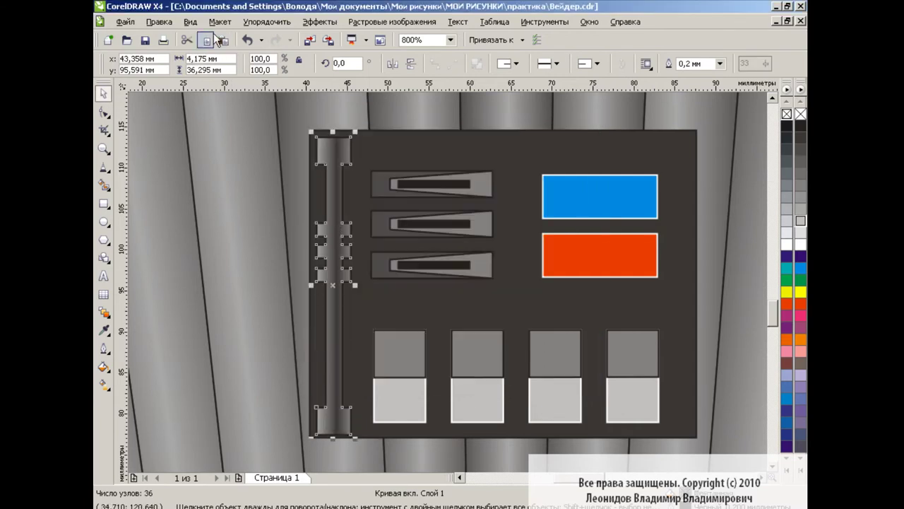
{"action": "left_click_drag", "start_coordinate": [337, 273], "coordinate": [676, 295]}
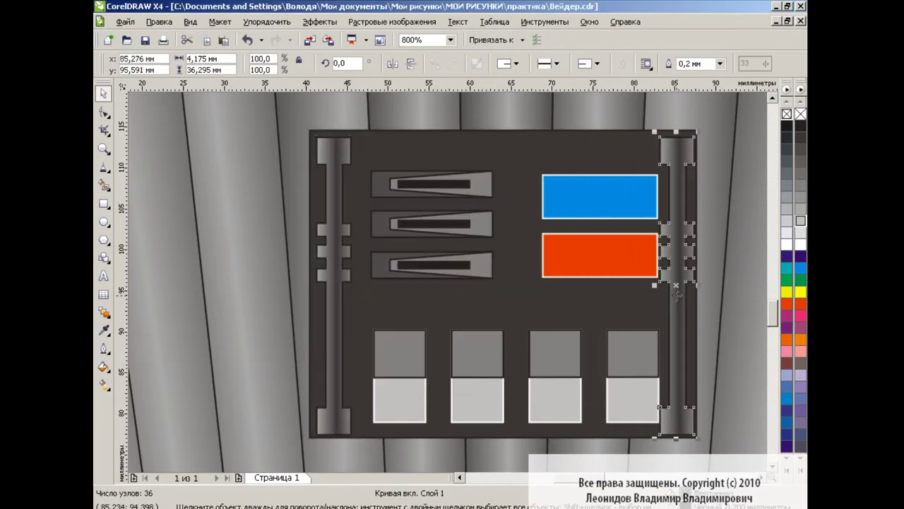
Zoom to 400% and narrow the bottom rectangle to the vest's width.
{"action": "left_click", "coordinate": [450, 40]}
{"action": "left_click", "coordinate": [417, 99]}
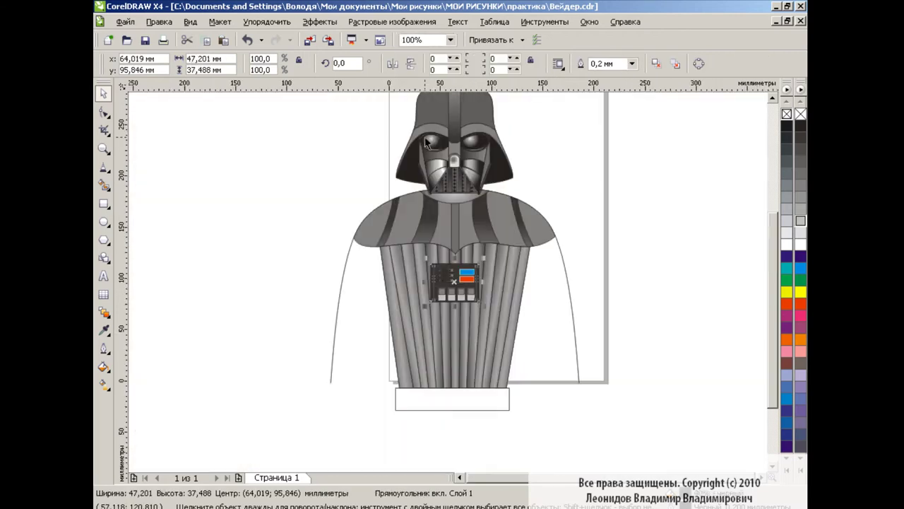
{"action": "left_click_drag", "start_coordinate": [579, 246], "coordinate": [395, 311]}
{"action": "left_click", "coordinate": [598, 261]}
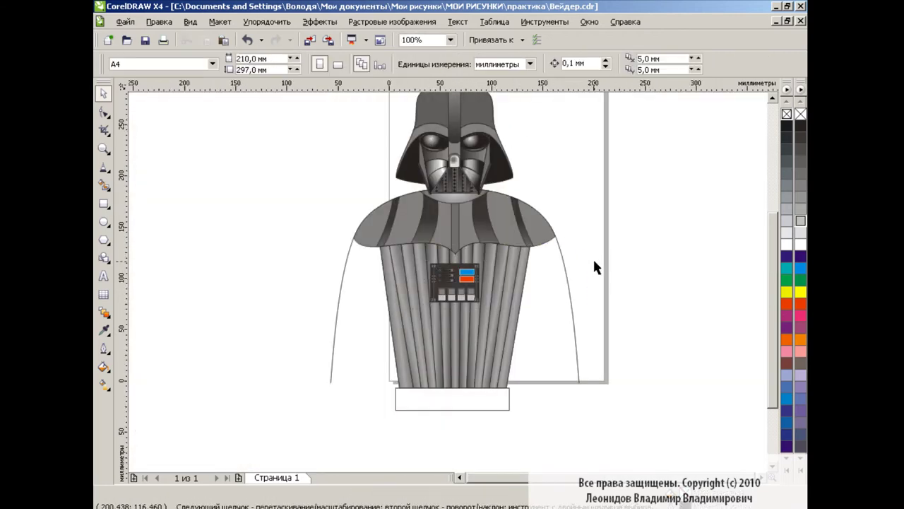
{"action": "left_click", "coordinate": [450, 40]}
{"action": "left_click", "coordinate": [431, 129]}
{"action": "mouse_move", "coordinate": [773, 320]}
{"action": "left_mouse_down"}
{"action": "mouse_move", "coordinate": [648, 338]}
{"action": "mouse_move", "coordinate": [685, 331]}
{"action": "left_mouse_up"}
{"action": "left_click", "coordinate": [649, 335]}
{"action": "left_click_drag", "start_coordinate": [232, 331], "coordinate": [249, 331]}
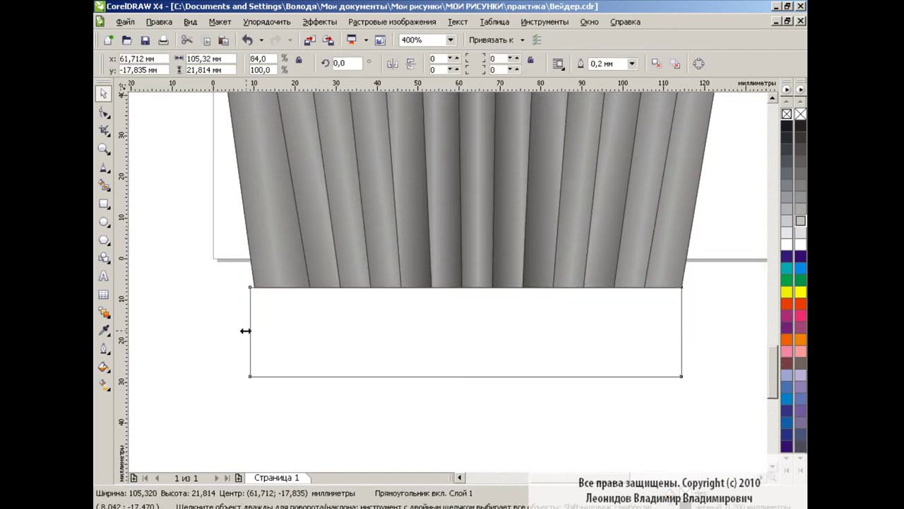
{"action": "left_click", "coordinate": [353, 390]}
Fill the narrowed bottom rectangle black to form the belt.
{"action": "left_click", "coordinate": [432, 327]}
{"action": "left_click", "coordinate": [800, 127]}
{"action": "left_click", "coordinate": [725, 294]}
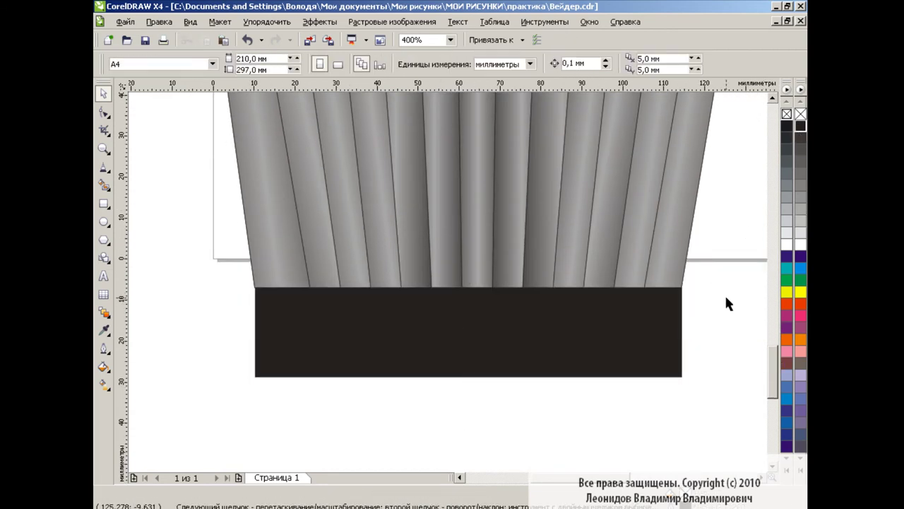
{"action": "left_click", "coordinate": [521, 337]}
Draw a buckle rectangle centred on the belt and fill it dark grey.
{"action": "key", "text": "F6"}
{"action": "mouse_move", "coordinate": [387, 271]}
{"action": "left_mouse_down"}
{"action": "mouse_move", "coordinate": [577, 406]}
{"action": "mouse_move", "coordinate": [568, 389]}
{"action": "left_mouse_up"}
{"action": "left_click_drag", "start_coordinate": [568, 329], "coordinate": [543, 330]}
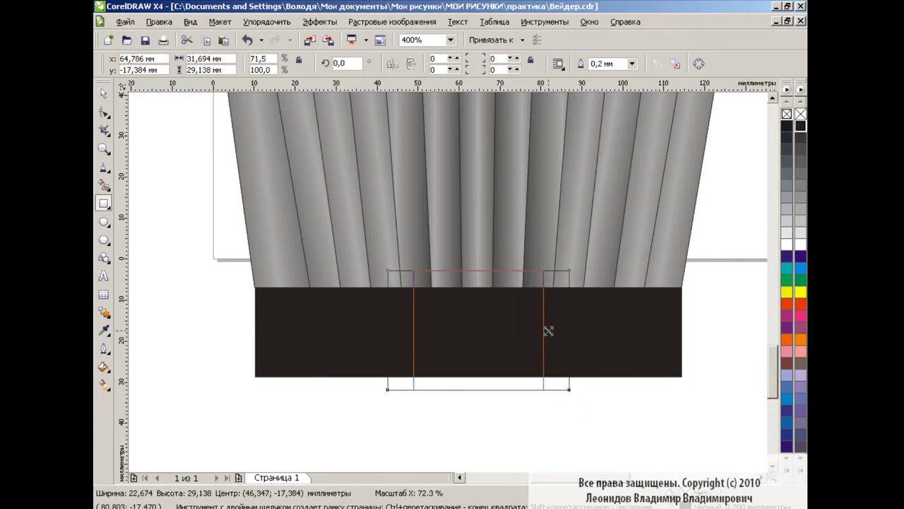
{"action": "left_click_drag", "start_coordinate": [478, 271], "coordinate": [477, 275]}
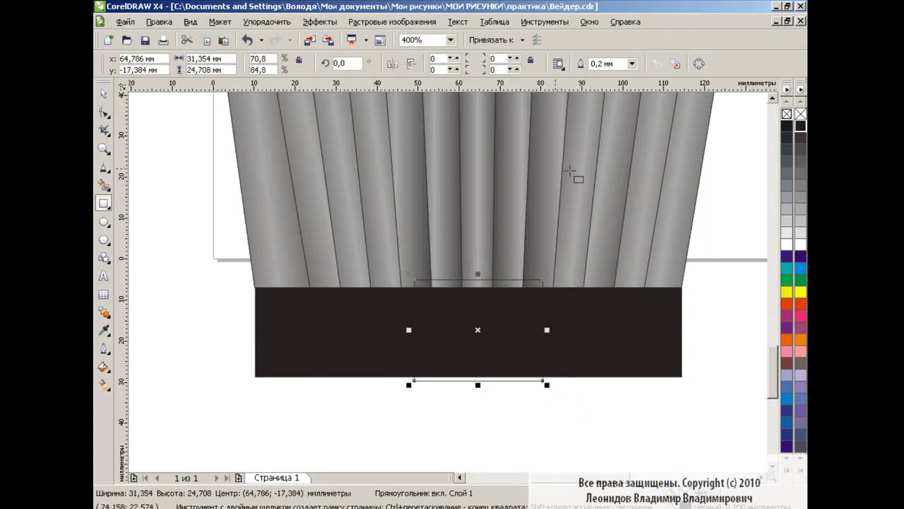
{"action": "left_click", "coordinate": [799, 162]}
{"action": "key", "text": "space"}
{"action": "left_click", "coordinate": [475, 399]}
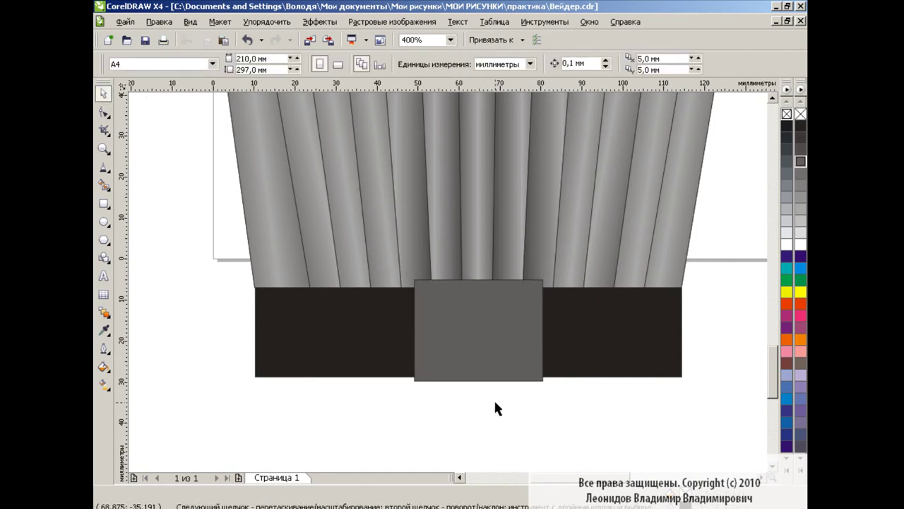
{"action": "left_click", "coordinate": [498, 353]}
{"action": "left_click", "coordinate": [799, 149]}
{"action": "key", "text": "Escape"}
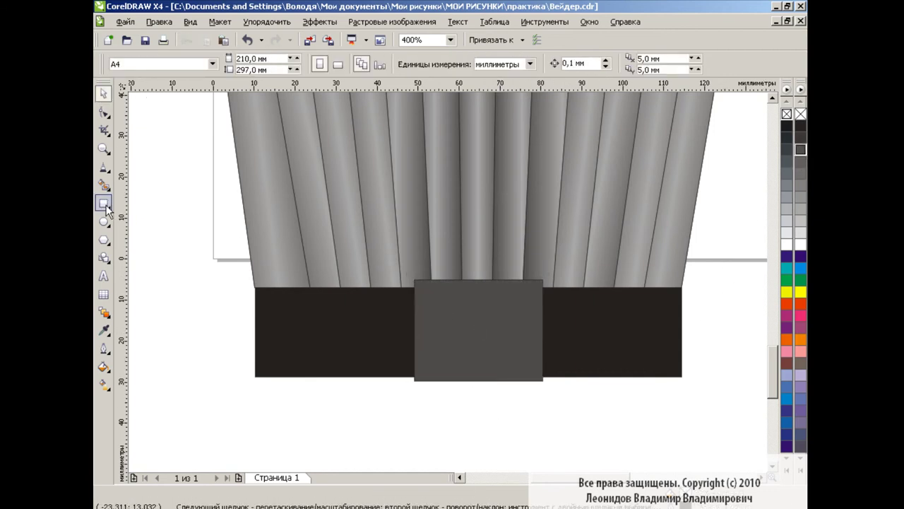
Add a light grey plate on the buckle with right corner radii 50 and 100.
{"action": "left_click", "coordinate": [104, 205]}
{"action": "left_click_drag", "start_coordinate": [431, 302], "coordinate": [525, 356]}
{"action": "key", "text": "F10"}
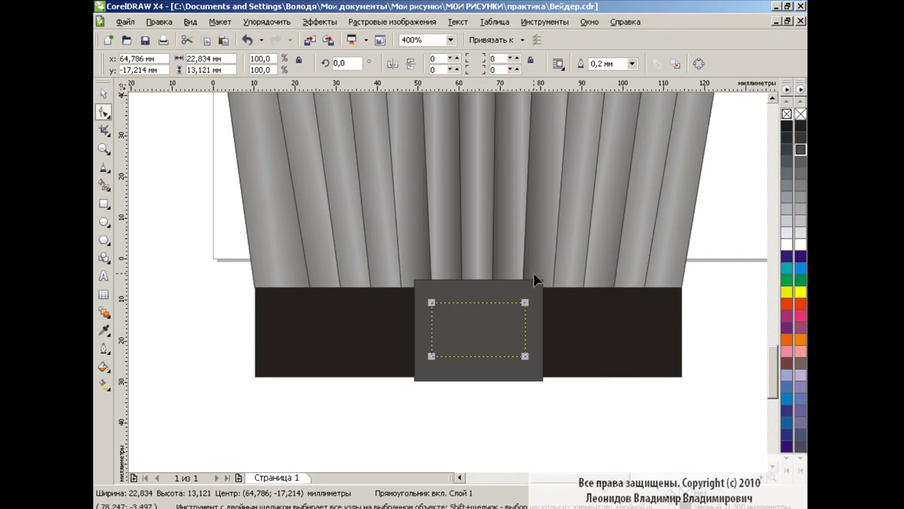
{"action": "type", "text": "50"}
{"action": "key", "text": "Return"}
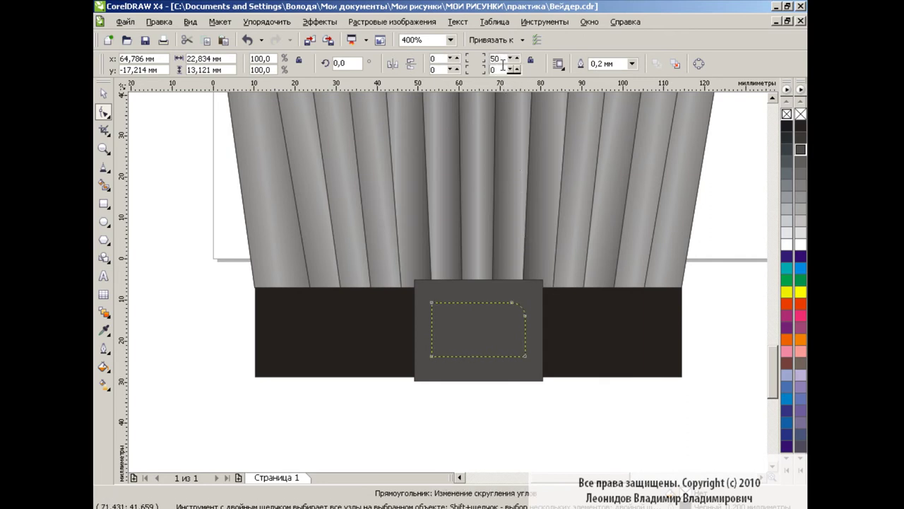
{"action": "type", "text": "100"}
{"action": "double_click", "coordinate": [498, 69]}
{"action": "type", "text": "100"}
{"action": "key", "text": "Return"}
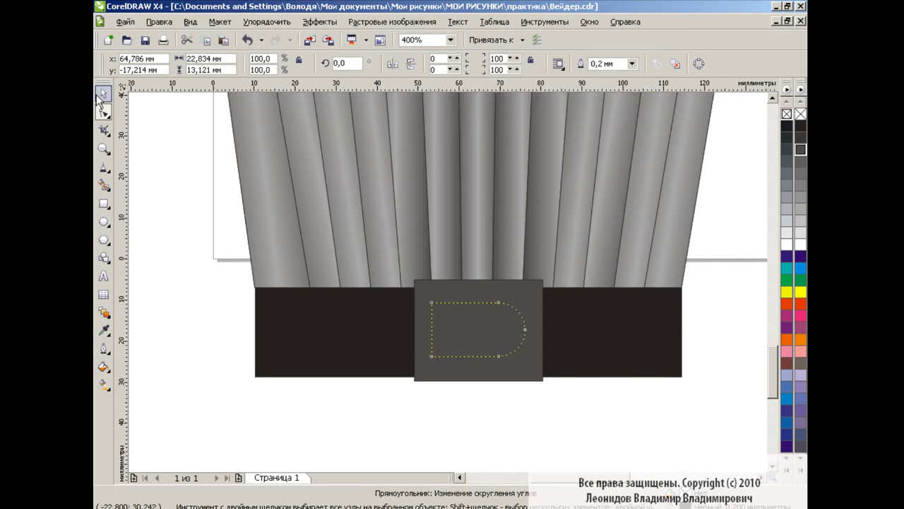
{"action": "key", "text": "space"}
{"action": "left_click", "coordinate": [801, 197]}
{"action": "left_click", "coordinate": [704, 335]}
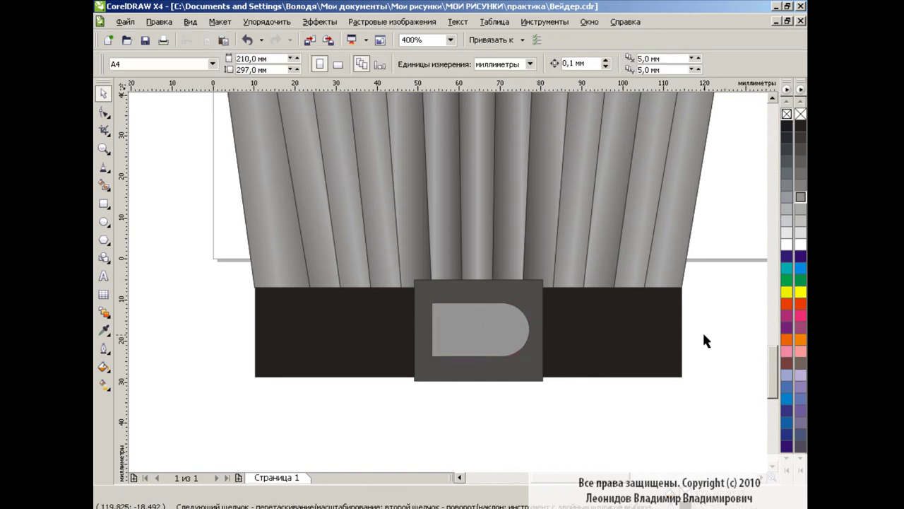
Draw a circle in the plate's rounded end with a conical fountain fill.
{"action": "left_click", "coordinate": [104, 222]}
{"action": "left_click_drag", "start_coordinate": [478, 304], "coordinate": [529, 355]}
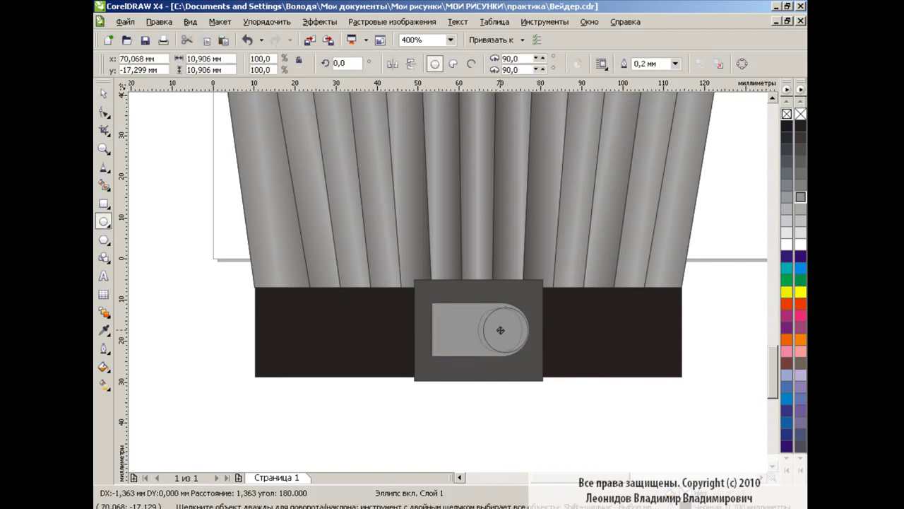
{"action": "left_click", "coordinate": [104, 368]}
{"action": "left_click", "coordinate": [145, 388]}
{"action": "left_click", "coordinate": [401, 152]}
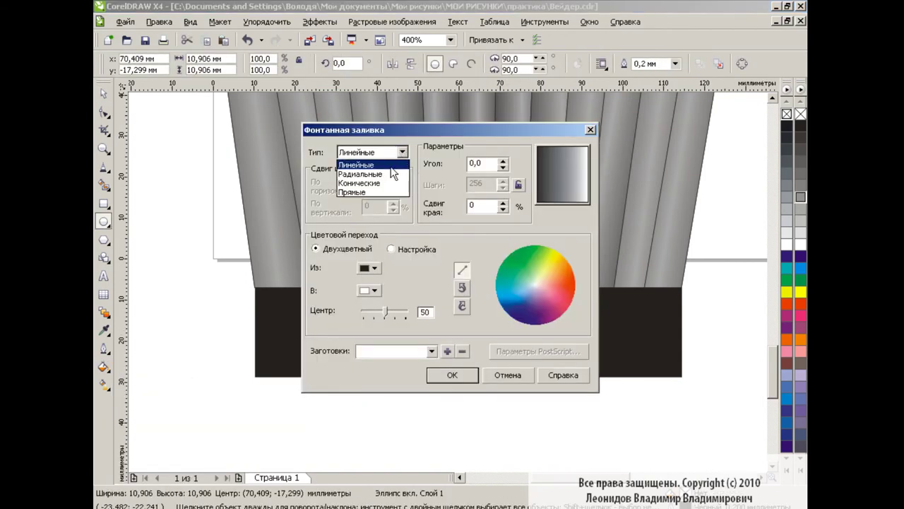
{"action": "left_click", "coordinate": [360, 181]}
{"action": "left_click", "coordinate": [455, 373]}
{"action": "left_click", "coordinate": [207, 281]}
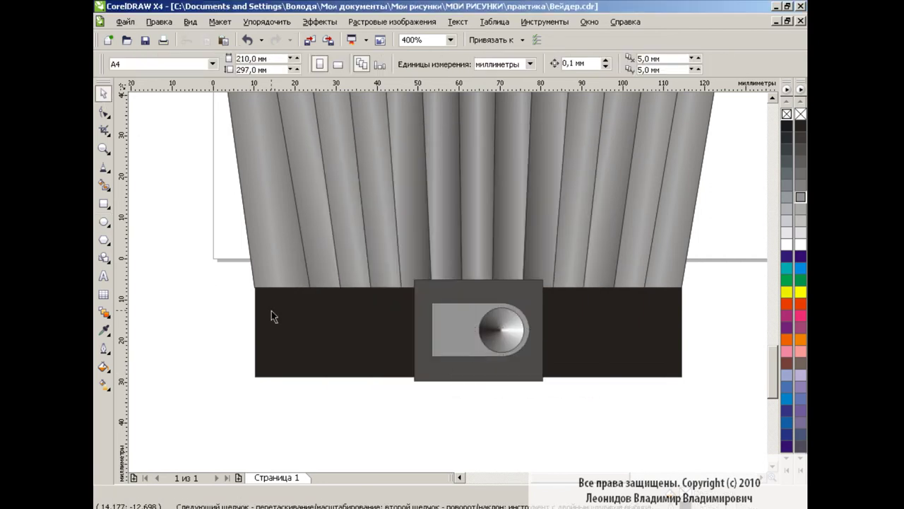
Draw two bars on the plate and blend them into graduated steps.
{"action": "key", "text": "F6"}
{"action": "mouse_move", "coordinate": [436, 308]}
{"action": "left_mouse_down"}
{"action": "mouse_move", "coordinate": [440, 349]}
{"action": "mouse_move", "coordinate": [471, 330]}
{"action": "left_mouse_up"}
{"action": "key", "text": "space"}
{"action": "left_click", "coordinate": [103, 312]}
{"action": "key", "text": "Return"}
{"action": "key", "text": "space"}
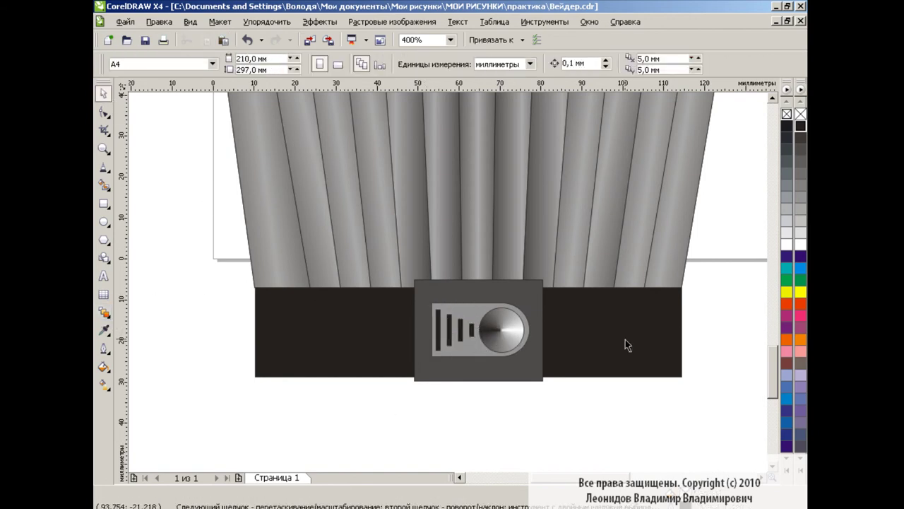
{"action": "left_click_drag", "start_coordinate": [771, 357], "coordinate": [770, 329]}
Zoom out to the whole figure and start a polyline beside the belt.
{"action": "left_click", "coordinate": [451, 40]}
{"action": "left_click", "coordinate": [410, 134]}
{"action": "left_click", "coordinate": [451, 40]}
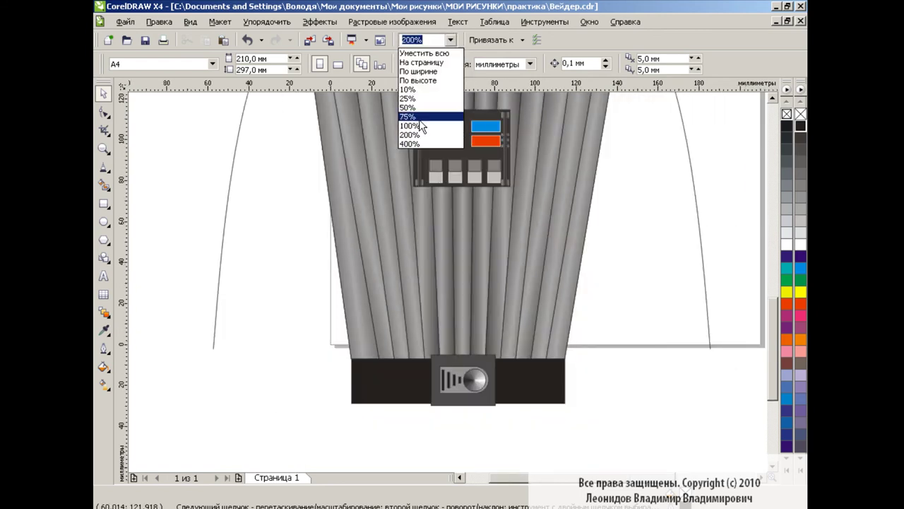
{"action": "left_click", "coordinate": [410, 125]}
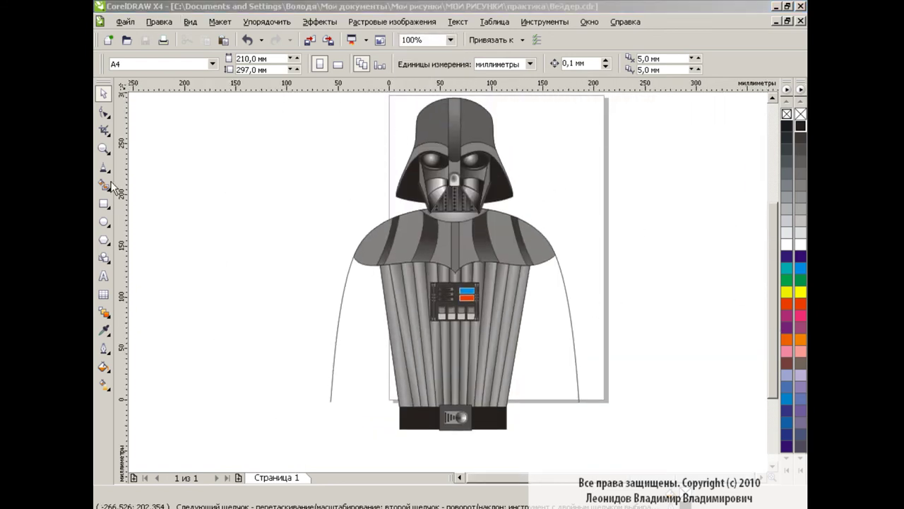
{"action": "left_click", "coordinate": [107, 171]}
{"action": "left_click", "coordinate": [182, 234]}
{"action": "left_click", "coordinate": [528, 427]}
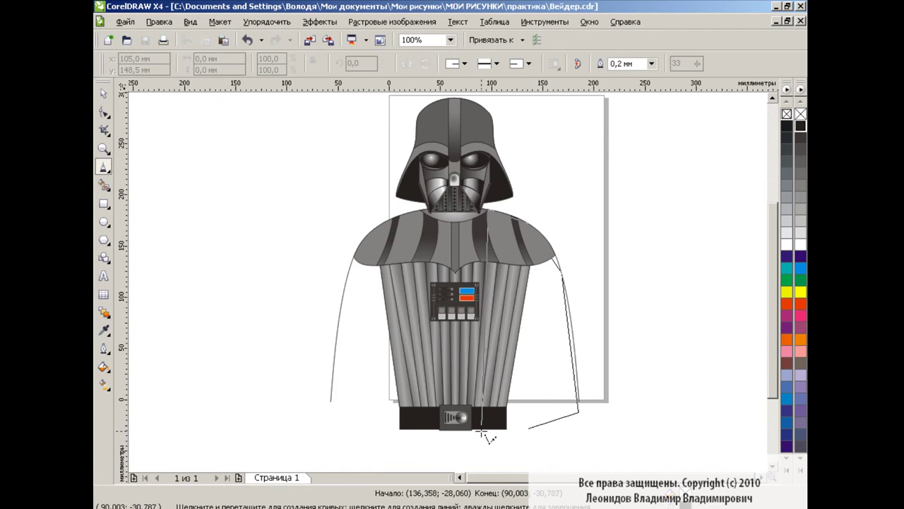
Finish the polyline and select the right cape outline for node editing at 400%.
{"action": "double_click", "coordinate": [531, 429]}
{"action": "key", "text": "space"}
{"action": "left_click", "coordinate": [599, 288]}
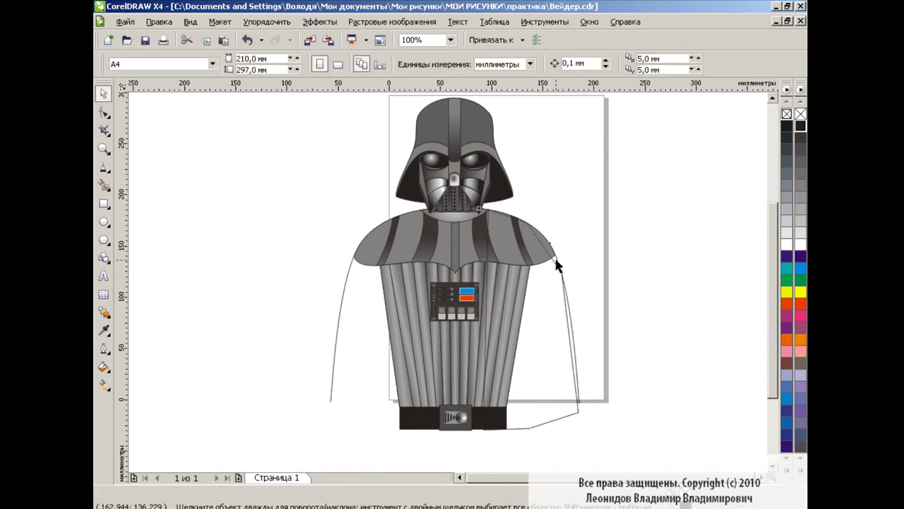
{"action": "left_click", "coordinate": [562, 276]}
{"action": "left_click", "coordinate": [104, 113]}
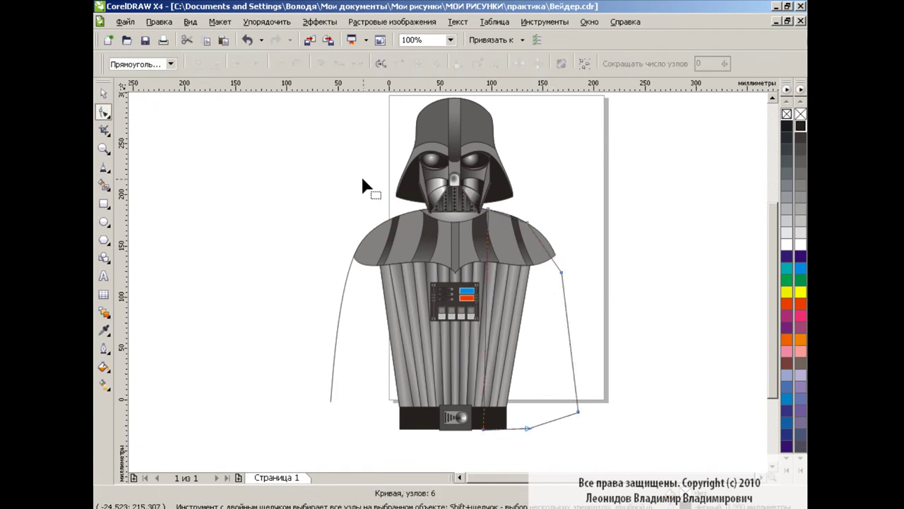
{"action": "scroll", "coordinate": [368, 188], "scroll_direction": "down", "scroll_amount": 1}
{"action": "left_click", "coordinate": [450, 40]}
{"action": "left_click", "coordinate": [445, 153]}
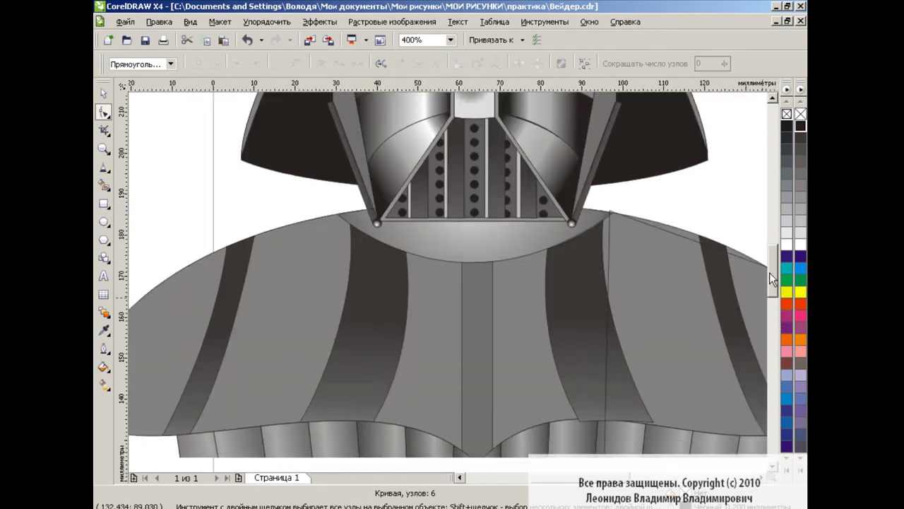
Bulge the cape curve around the shoulder and smooth its lower node.
{"action": "left_click", "coordinate": [496, 241]}
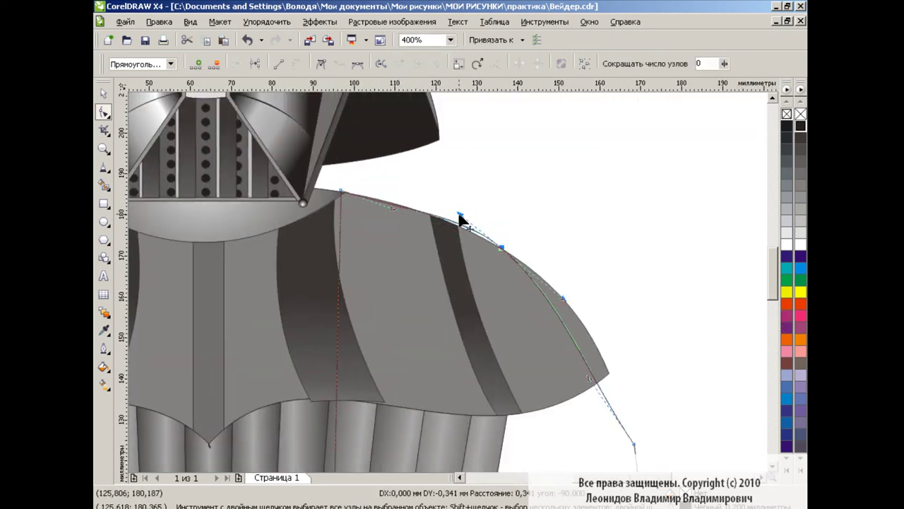
{"action": "mouse_move", "coordinate": [567, 297]}
{"action": "left_mouse_down"}
{"action": "mouse_move", "coordinate": [606, 308]}
{"action": "mouse_move", "coordinate": [622, 333]}
{"action": "left_mouse_up"}
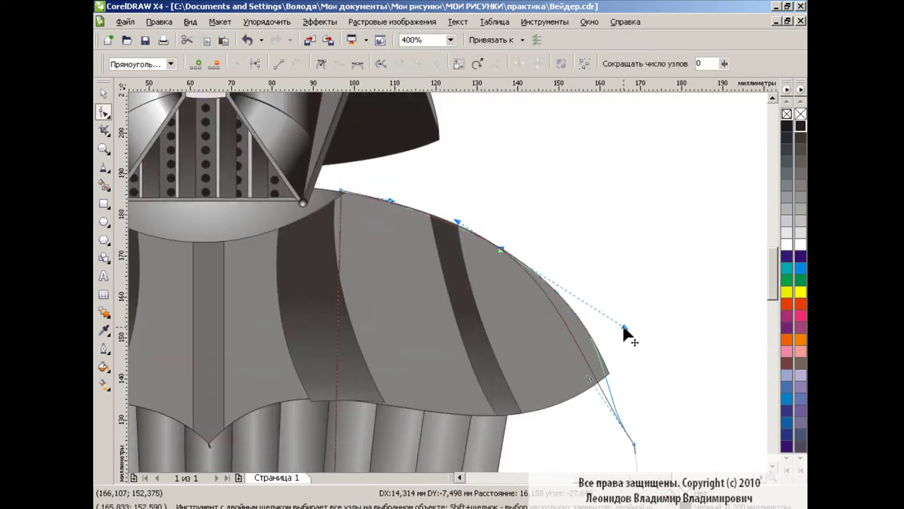
{"action": "left_click", "coordinate": [640, 443]}
{"action": "left_click", "coordinate": [339, 63]}
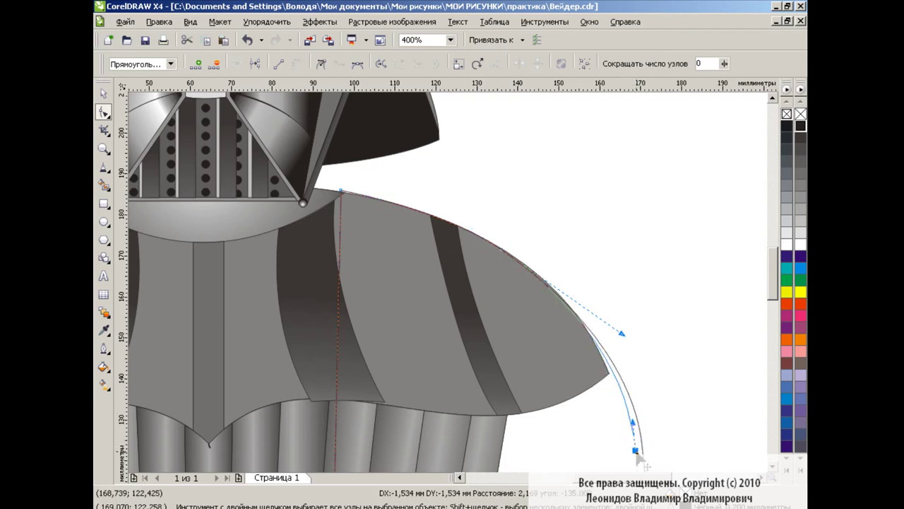
{"action": "mouse_move", "coordinate": [622, 333]}
{"action": "left_mouse_down"}
{"action": "mouse_move", "coordinate": [640, 311]}
{"action": "mouse_move", "coordinate": [628, 345]}
{"action": "left_mouse_up"}
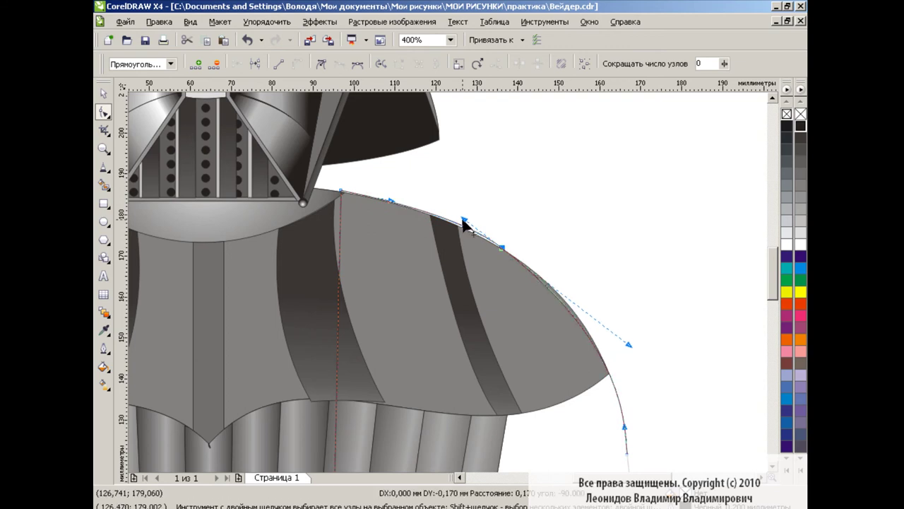
{"action": "left_click", "coordinate": [775, 327]}
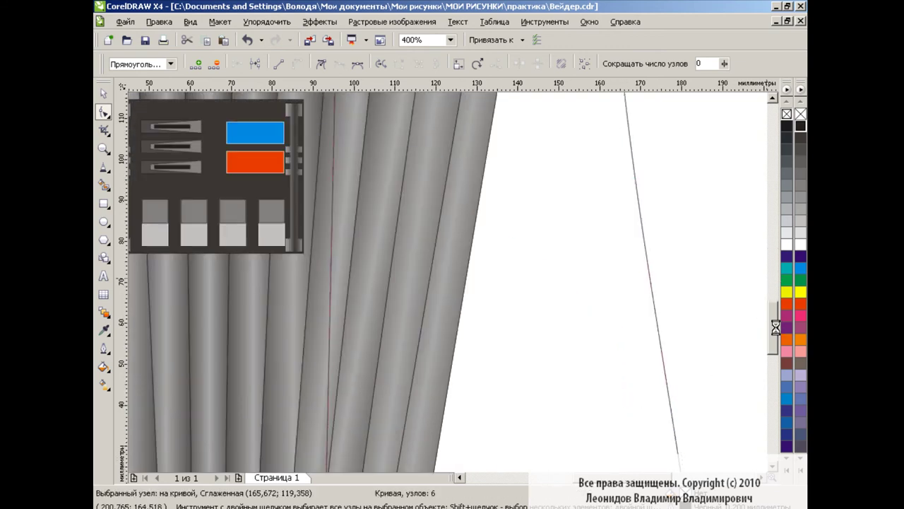
Move the cape curve's bottom node left and bend its lower end toward the belt.
{"action": "left_click", "coordinate": [450, 39]}
{"action": "left_click", "coordinate": [417, 106]}
{"action": "left_click", "coordinate": [549, 454]}
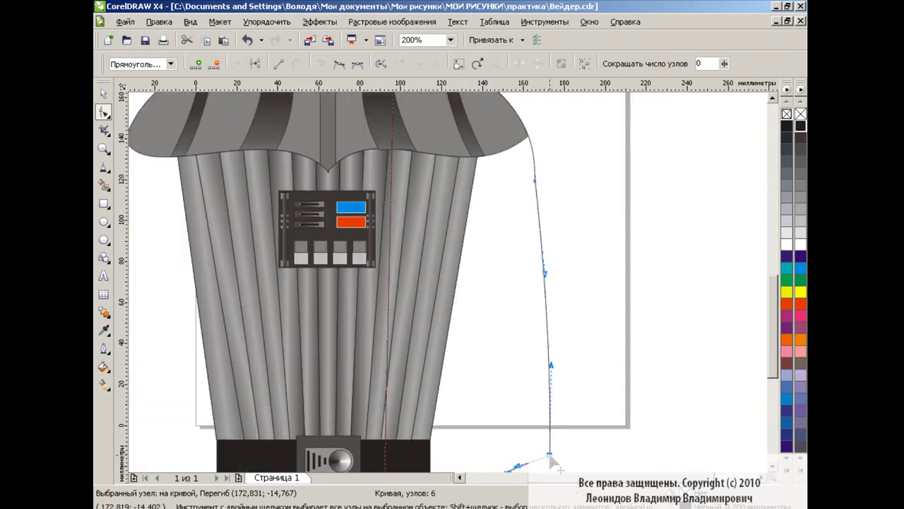
{"action": "left_click_drag", "start_coordinate": [549, 454], "coordinate": [538, 456]}
{"action": "scroll", "coordinate": [692, 352], "scroll_direction": "down", "scroll_amount": 2}
{"action": "left_click_drag", "start_coordinate": [473, 393], "coordinate": [505, 388]}
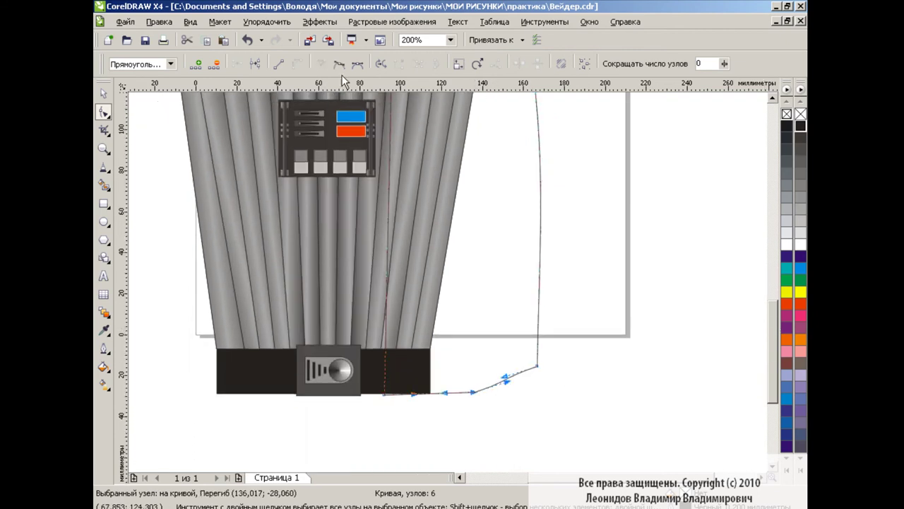
{"action": "scroll", "coordinate": [726, 368], "scroll_direction": "up", "scroll_amount": 3}
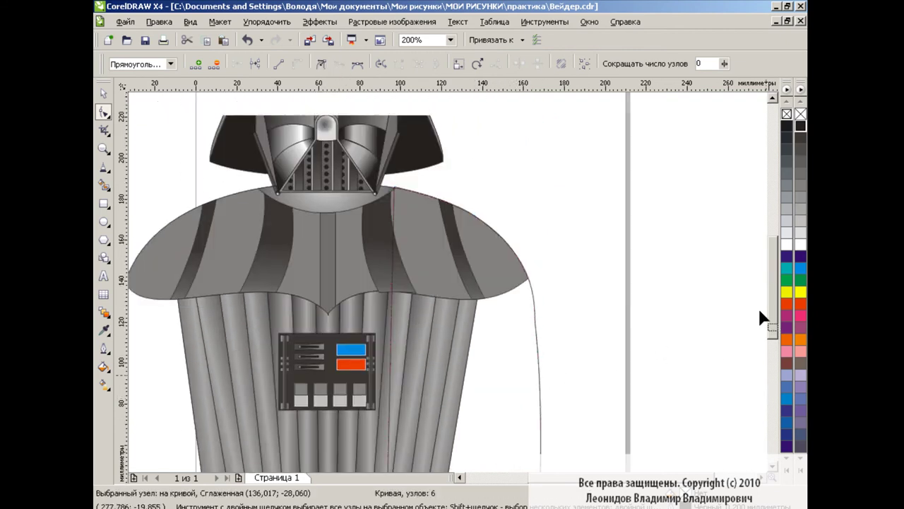
{"action": "scroll", "coordinate": [768, 353], "scroll_direction": "down", "scroll_amount": 2}
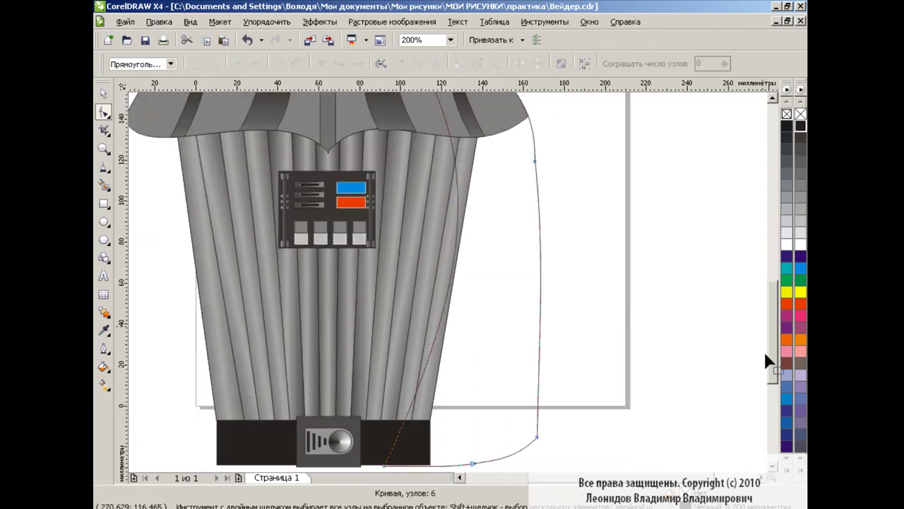
{"action": "scroll", "coordinate": [768, 353], "scroll_direction": "down", "scroll_amount": 1}
{"action": "mouse_move", "coordinate": [385, 385]}
{"action": "left_mouse_down"}
{"action": "mouse_move", "coordinate": [434, 387]}
{"action": "mouse_move", "coordinate": [416, 384]}
{"action": "left_mouse_up"}
{"action": "scroll", "coordinate": [768, 339], "scroll_direction": "up", "scroll_amount": 3}
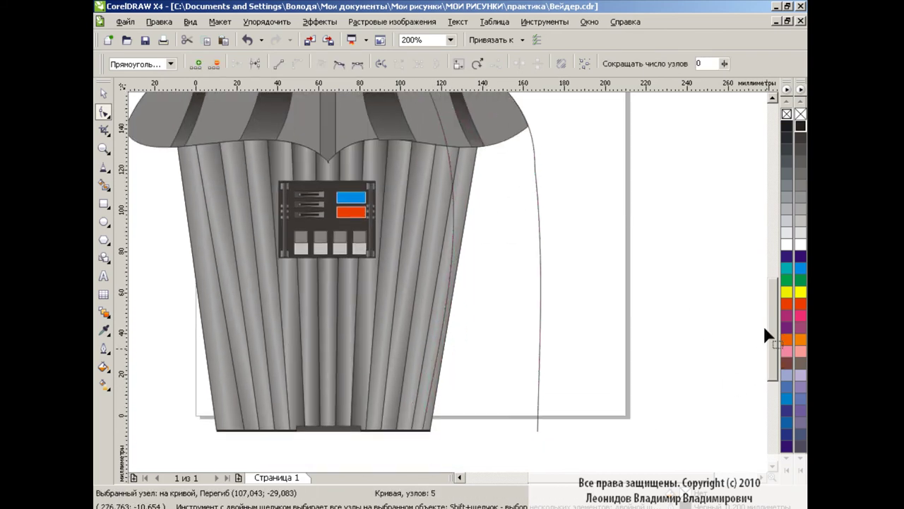
Fill the right cape shape solid black.
{"action": "left_click", "coordinate": [104, 92]}
{"action": "left_click", "coordinate": [786, 126]}
{"action": "key", "text": "Escape"}
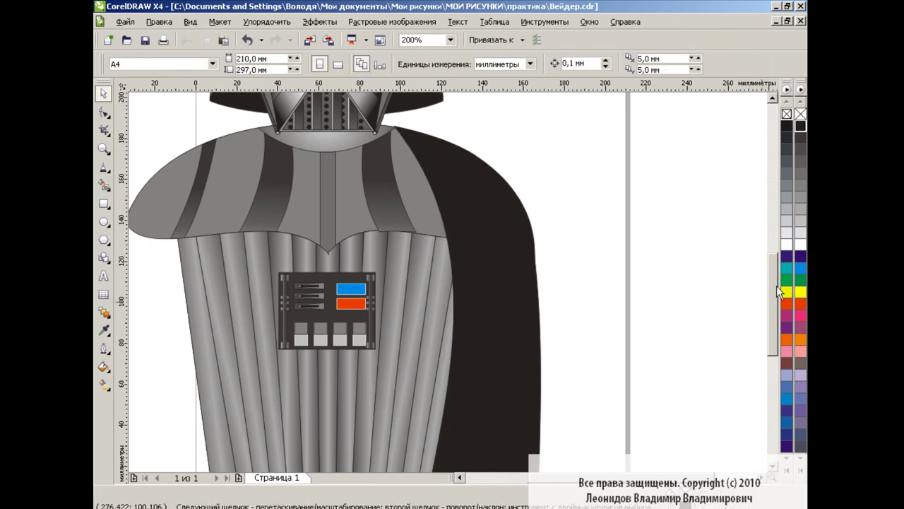
{"action": "scroll", "coordinate": [773, 318], "scroll_direction": "down", "scroll_amount": 2}
{"action": "scroll", "coordinate": [771, 312], "scroll_direction": "up", "scroll_amount": 3}
{"action": "scroll", "coordinate": [769, 312], "scroll_direction": "down", "scroll_amount": 3}
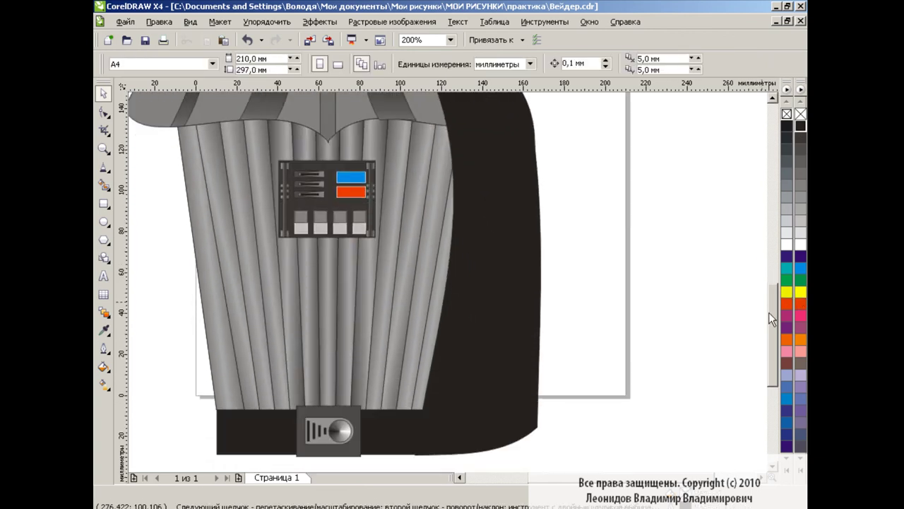
Draw a Bézier strip along the cape's inner edge and fill it white.
{"action": "left_click", "coordinate": [104, 171]}
{"action": "scroll", "coordinate": [530, 215], "scroll_direction": "up", "scroll_amount": 2}
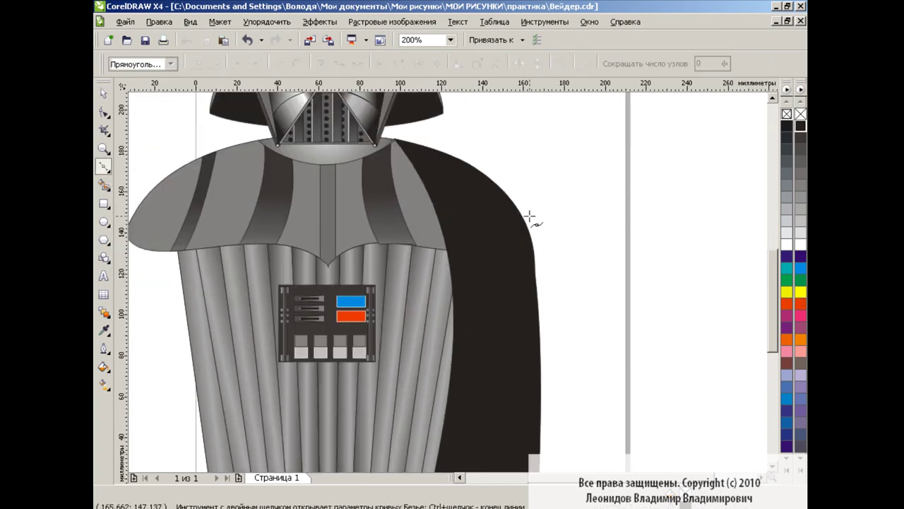
{"action": "left_click_drag", "start_coordinate": [440, 454], "coordinate": [439, 454]}
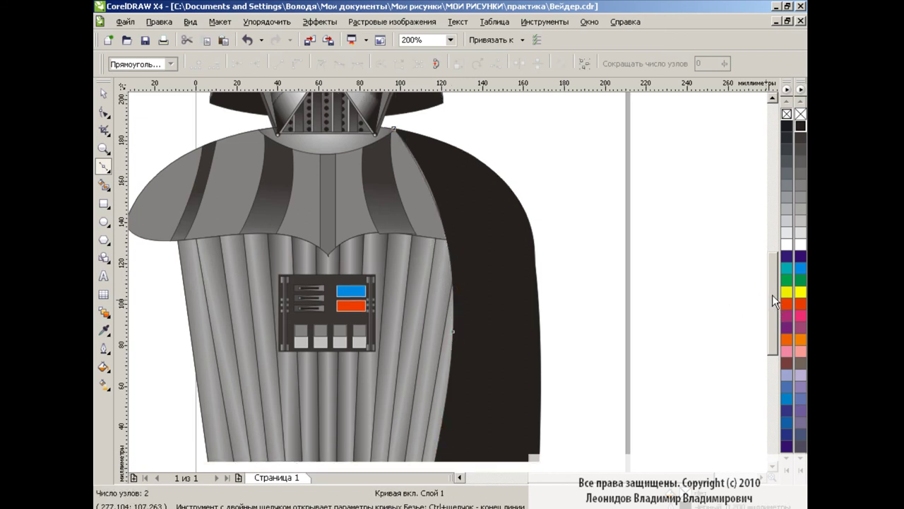
{"action": "scroll", "coordinate": [440, 423], "scroll_direction": "down", "scroll_amount": 3}
{"action": "left_click_drag", "start_coordinate": [417, 365], "coordinate": [413, 368]}
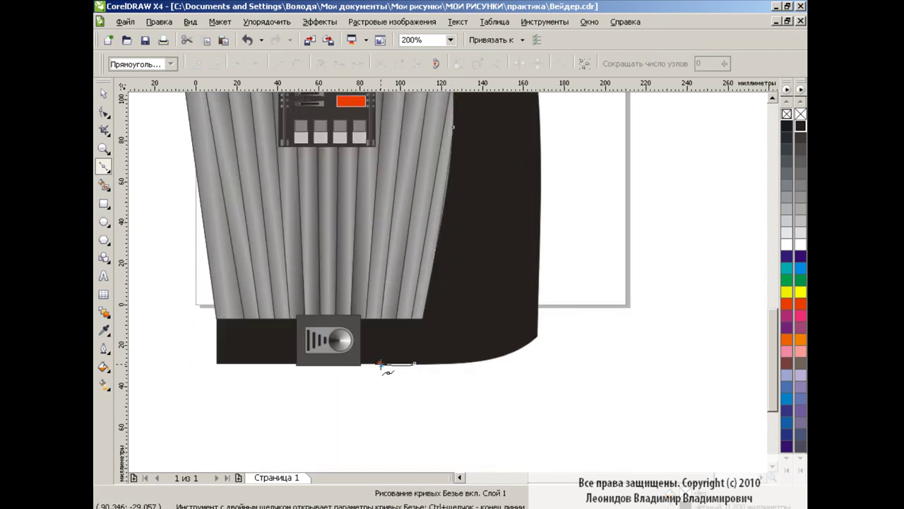
{"action": "left_click_drag", "start_coordinate": [419, 170], "coordinate": [419, 143]}
{"action": "scroll", "coordinate": [757, 284], "scroll_direction": "up", "scroll_amount": 3}
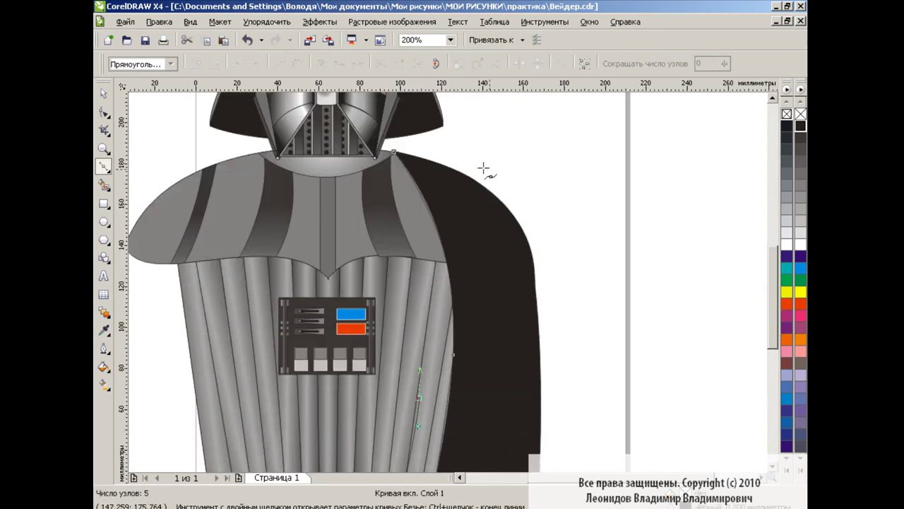
{"action": "left_click", "coordinate": [800, 245]}
Adjust the white strip's edge nodes to refine its curve.
{"action": "scroll", "coordinate": [771, 325], "scroll_direction": "down", "scroll_amount": 3}
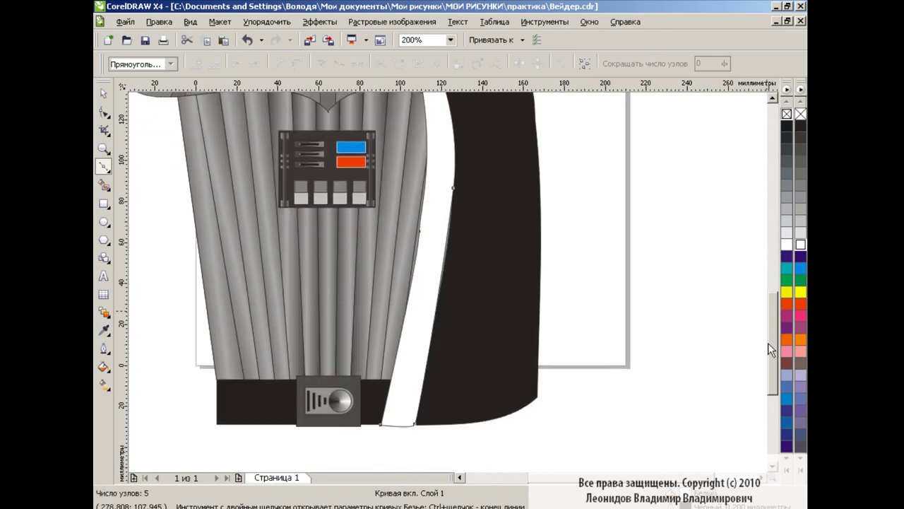
{"action": "scroll", "coordinate": [769, 337], "scroll_direction": "up", "scroll_amount": 3}
{"action": "key", "text": "F10"}
{"action": "left_click", "coordinate": [453, 341]}
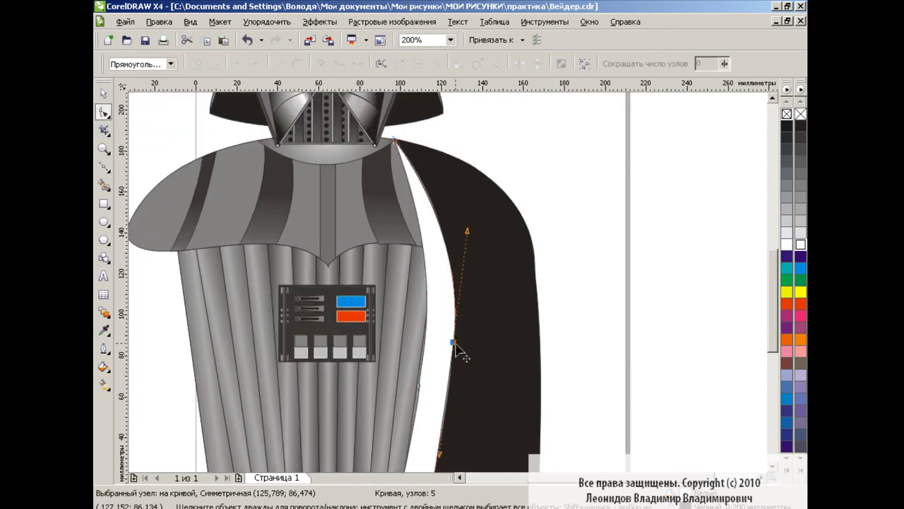
{"action": "left_click_drag", "start_coordinate": [458, 297], "coordinate": [468, 216]}
{"action": "scroll", "coordinate": [768, 327], "scroll_direction": "down", "scroll_amount": 2}
{"action": "scroll", "coordinate": [770, 327], "scroll_direction": "down", "scroll_amount": 2}
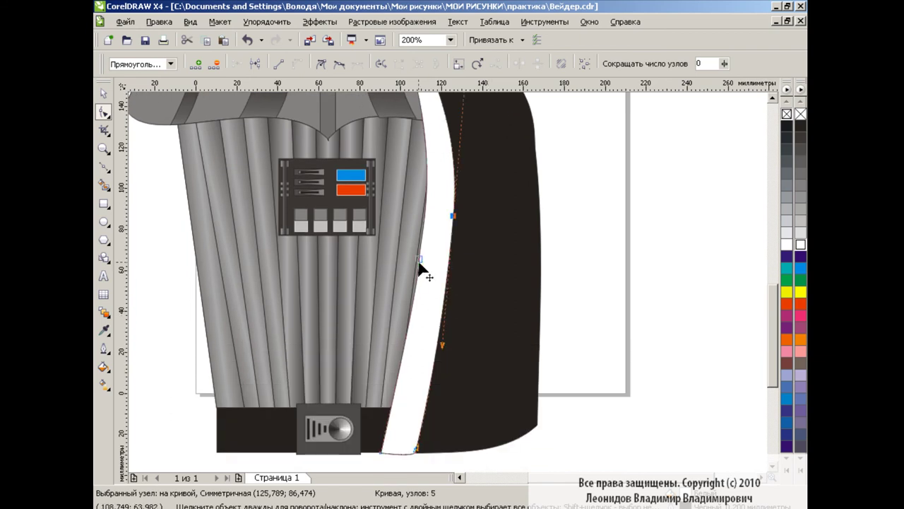
{"action": "left_click", "coordinate": [412, 284]}
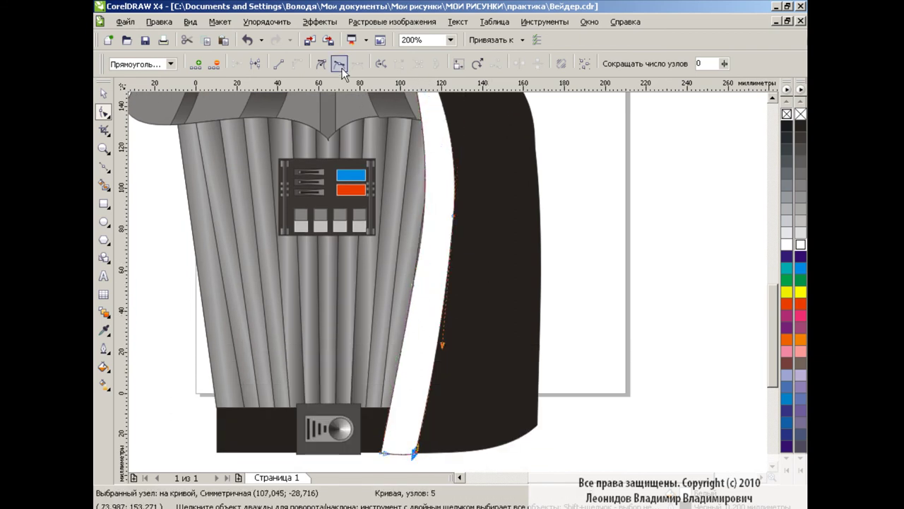
Colour the lapel strip grey and delete the thin leftover curve on the left.
{"action": "key", "text": "space"}
{"action": "left_click", "coordinate": [450, 40]}
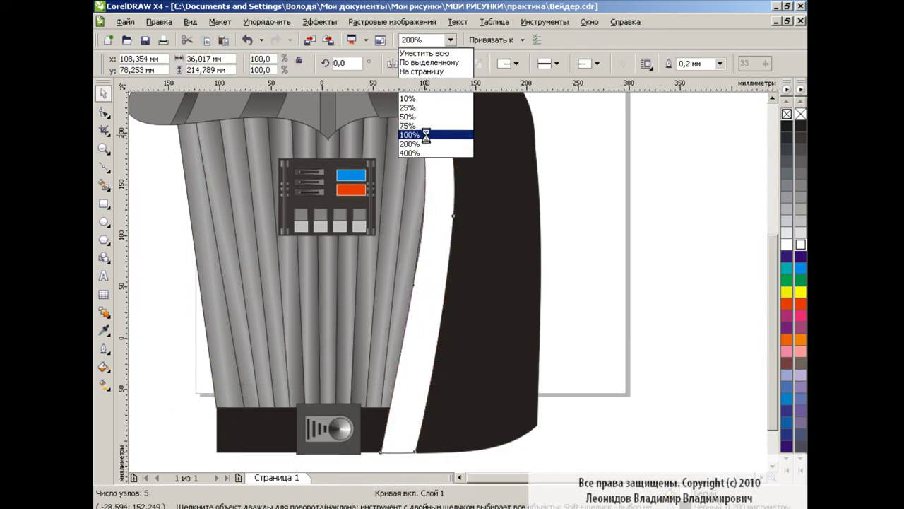
{"action": "left_click", "coordinate": [801, 162]}
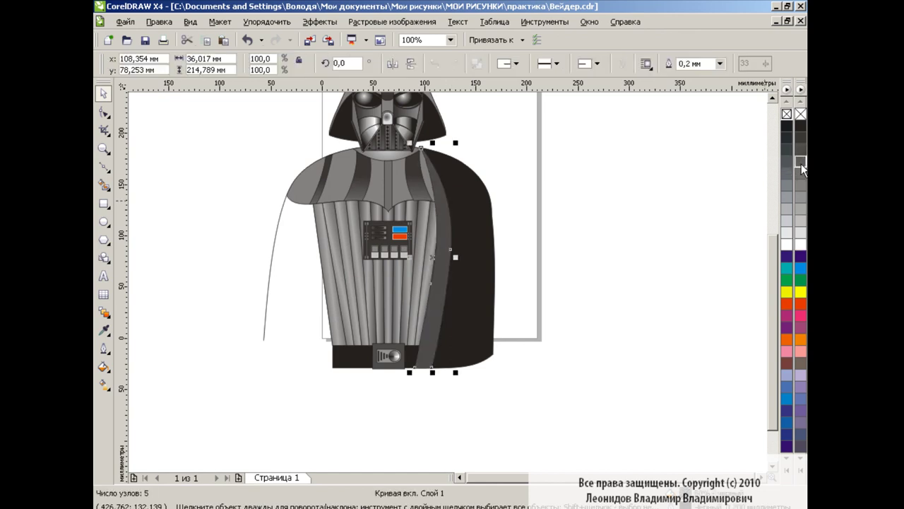
{"action": "left_click", "coordinate": [610, 239]}
{"action": "left_click", "coordinate": [267, 269]}
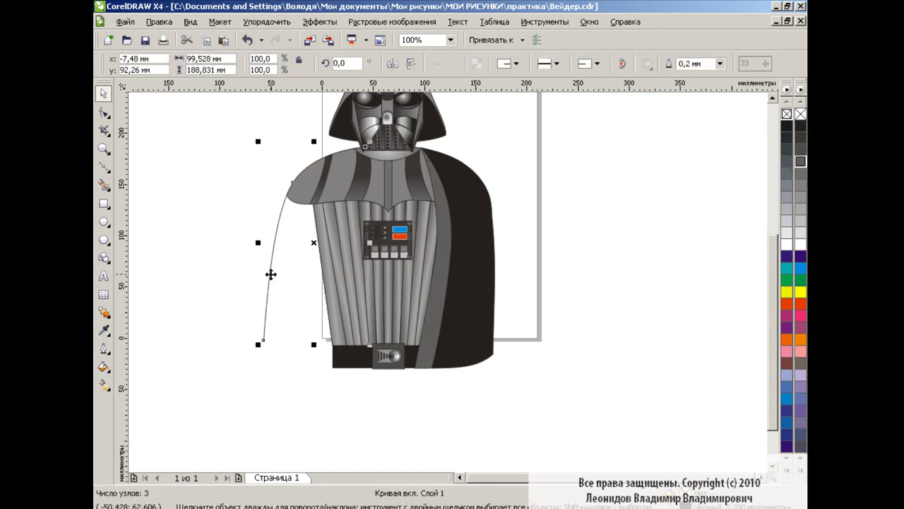
{"action": "key", "text": "Delete"}
Duplicate the black cape, flip it horizontally, and place it on the left side.
{"action": "left_click", "coordinate": [445, 262]}
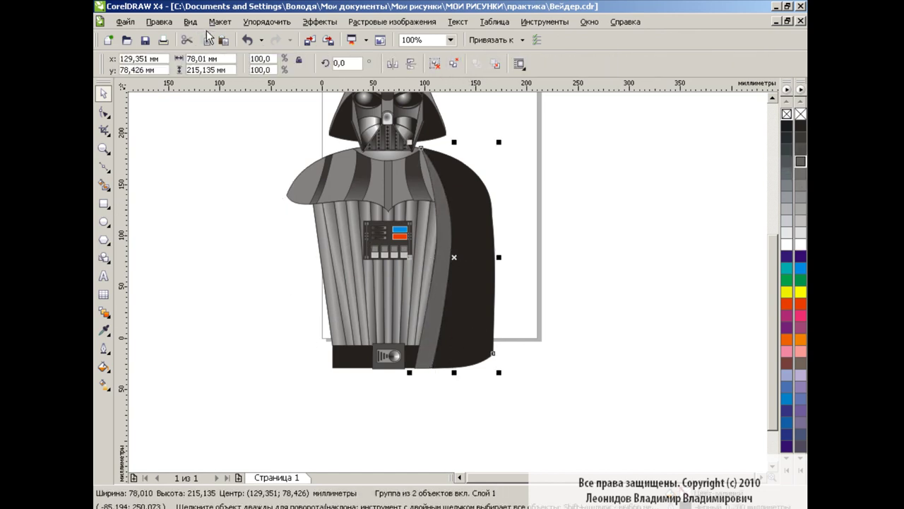
{"action": "left_click", "coordinate": [223, 40]}
{"action": "left_click", "coordinate": [393, 63]}
{"action": "left_click_drag", "start_coordinate": [434, 258], "coordinate": [302, 259]}
{"action": "left_click", "coordinate": [565, 279]}
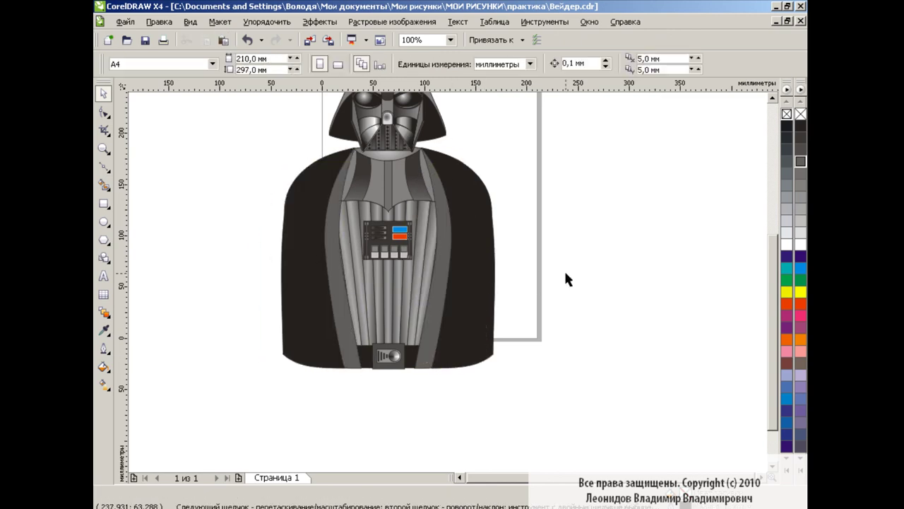
Select the whole bust and move it up and right onto the page.
{"action": "scroll", "coordinate": [769, 375], "scroll_direction": "up", "scroll_amount": 3}
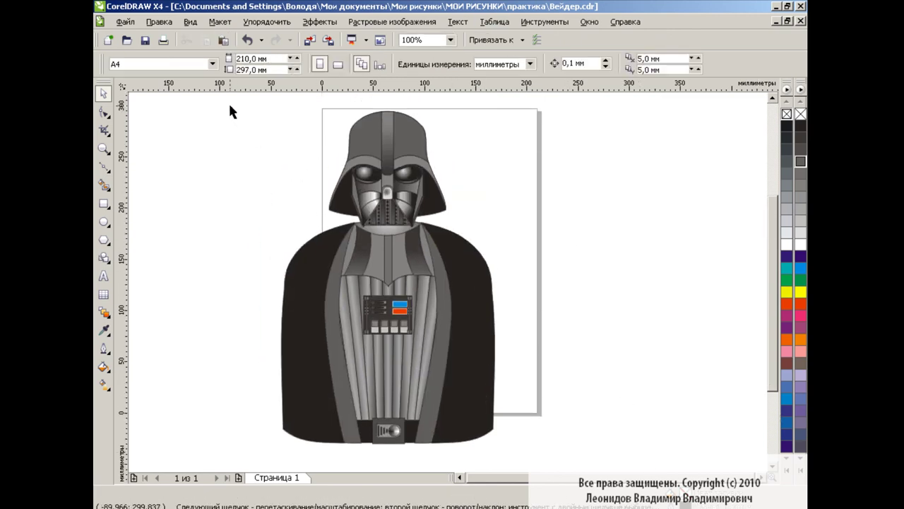
{"action": "left_click_drag", "start_coordinate": [229, 110], "coordinate": [572, 452]}
{"action": "left_click_drag", "start_coordinate": [388, 318], "coordinate": [428, 292]}
{"action": "scroll", "coordinate": [770, 309], "scroll_direction": "up", "scroll_amount": 1}
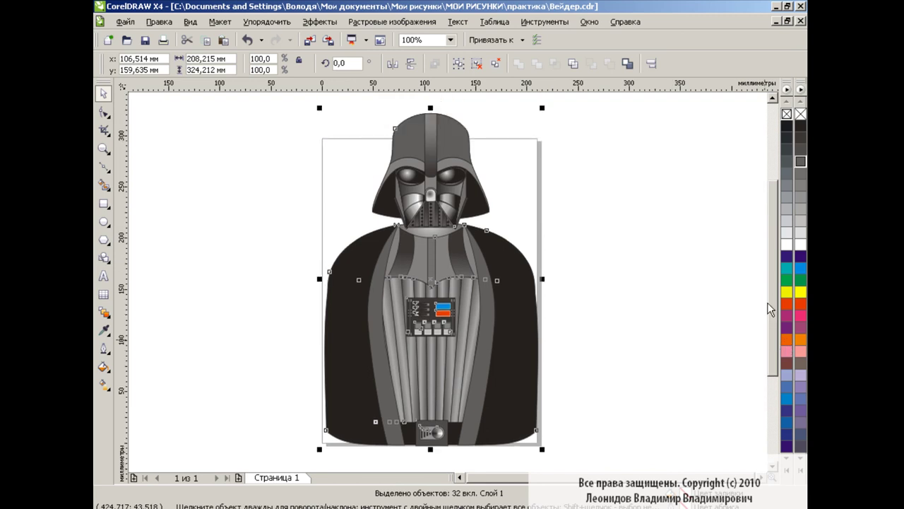
Give the helmet top a dark custom radial fountain fill.
{"action": "left_click", "coordinate": [616, 324]}
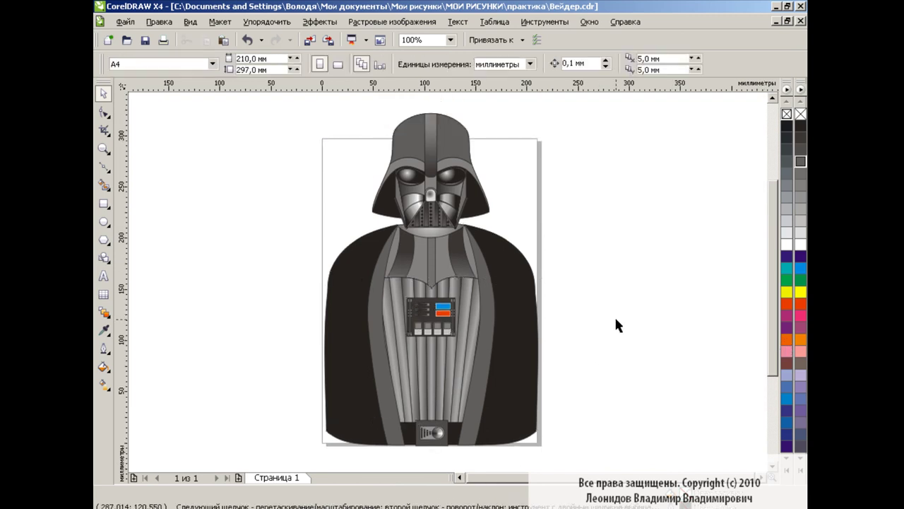
{"action": "left_click", "coordinate": [458, 141]}
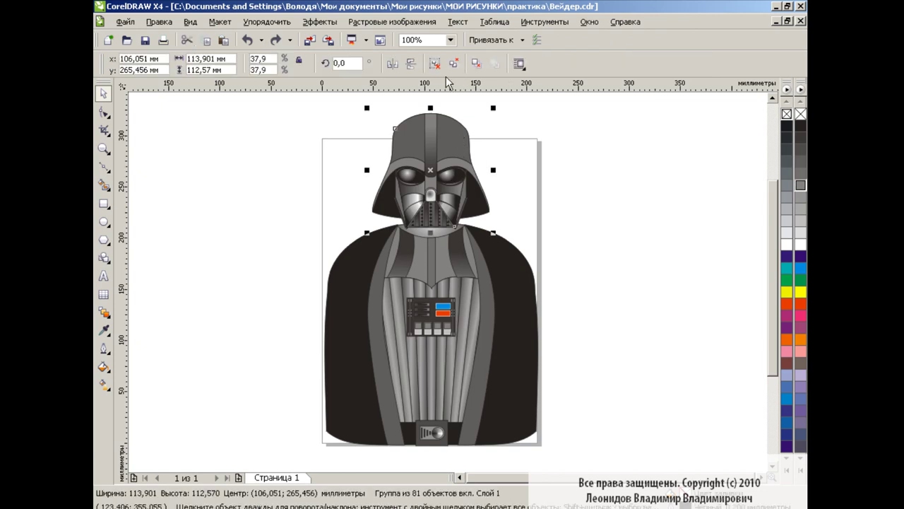
{"action": "left_click", "coordinate": [459, 138], "text": "ctrl"}
{"action": "left_click", "coordinate": [104, 367]}
{"action": "left_click", "coordinate": [141, 390]}
{"action": "left_click", "coordinate": [402, 152]}
{"action": "left_click", "coordinate": [396, 173]}
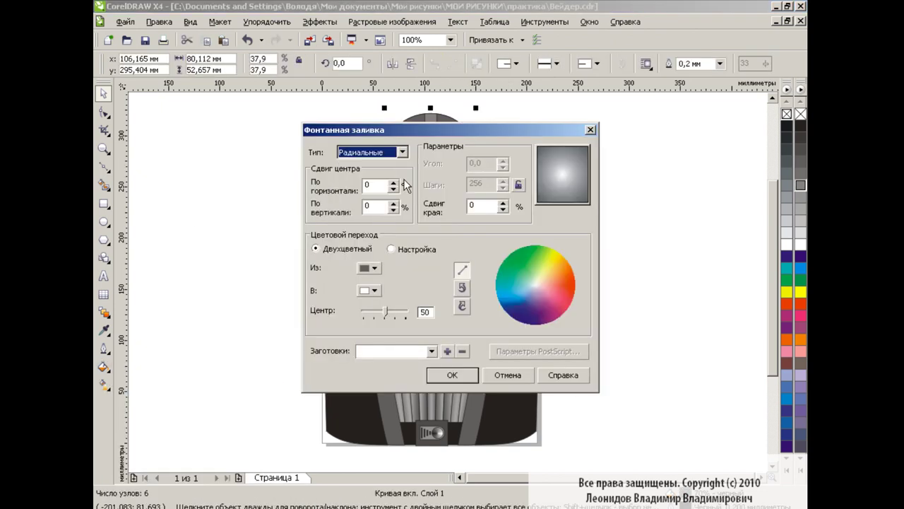
{"action": "left_click", "coordinate": [390, 249]}
{"action": "left_click", "coordinate": [499, 249]}
{"action": "left_click", "coordinate": [452, 374]}
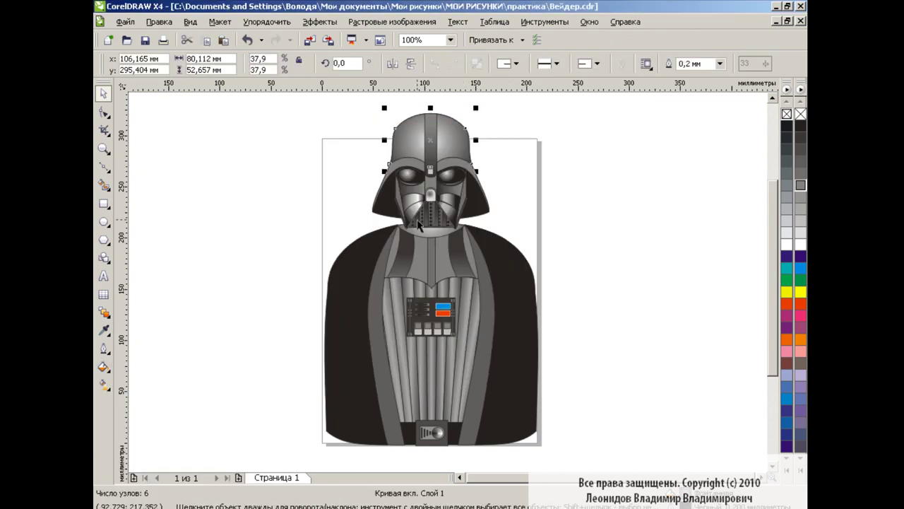
Shift the helmet's gradient highlight toward its upper left, then review the artwork.
{"action": "key", "text": "g"}
{"action": "left_click_drag", "start_coordinate": [431, 144], "coordinate": [416, 132]}
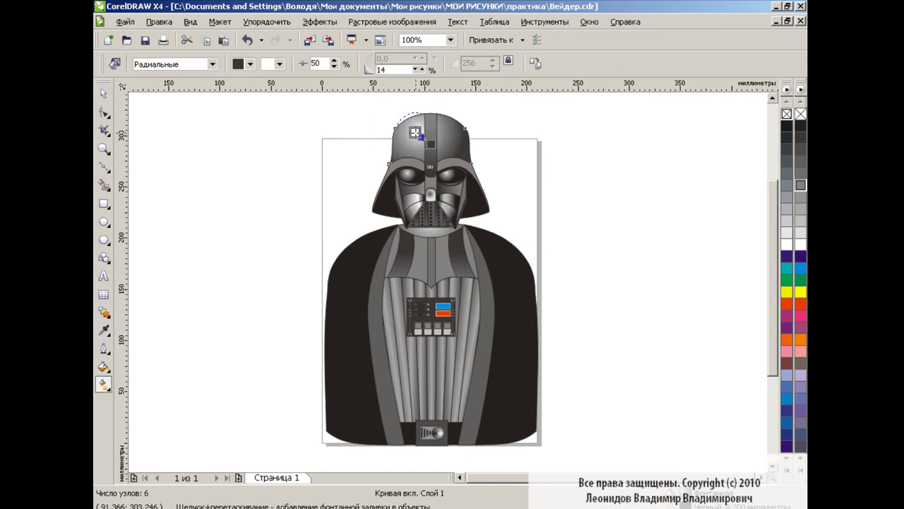
{"action": "left_click", "coordinate": [103, 94]}
{"action": "left_click", "coordinate": [280, 226]}
{"action": "left_click", "coordinate": [406, 260]}
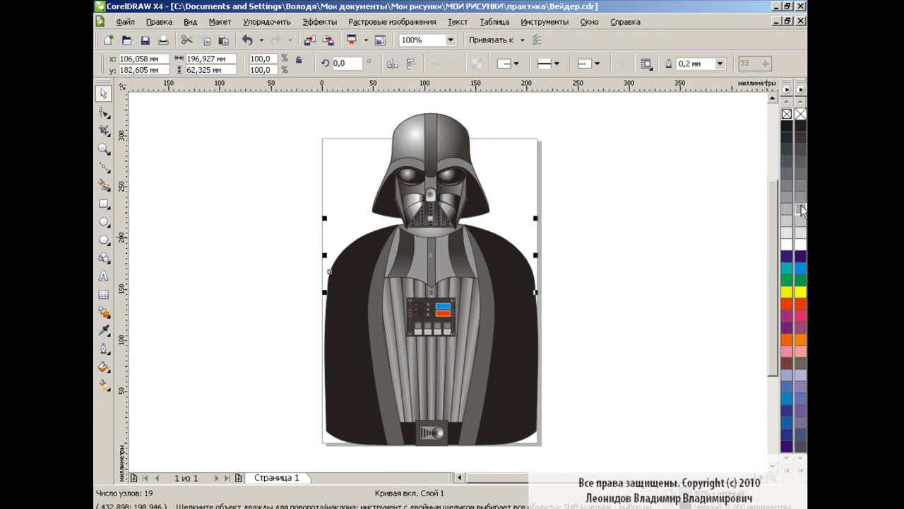
{"action": "left_click", "coordinate": [694, 224]}
{"action": "left_click", "coordinate": [431, 119]}
{"action": "left_click", "coordinate": [593, 275]}
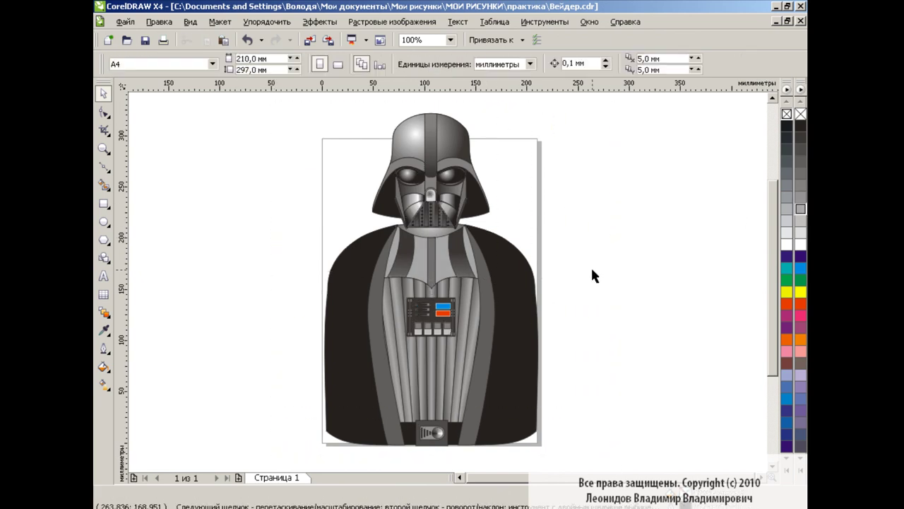